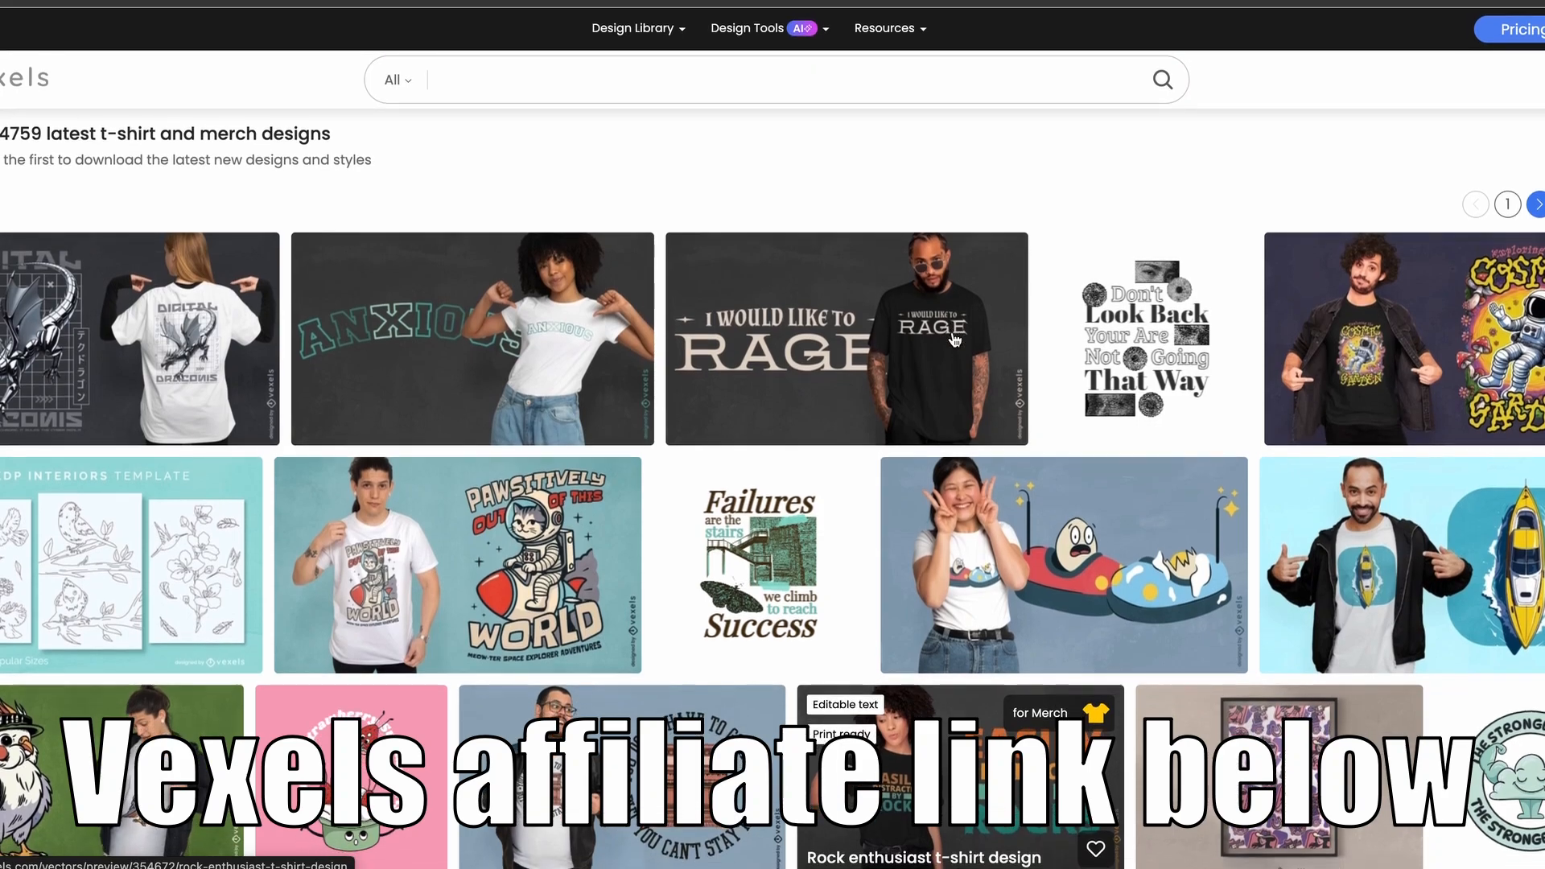
Open the T-Shirt PSD Templates section of the design library and browse the available editable designs
mouse_move(680, 38)
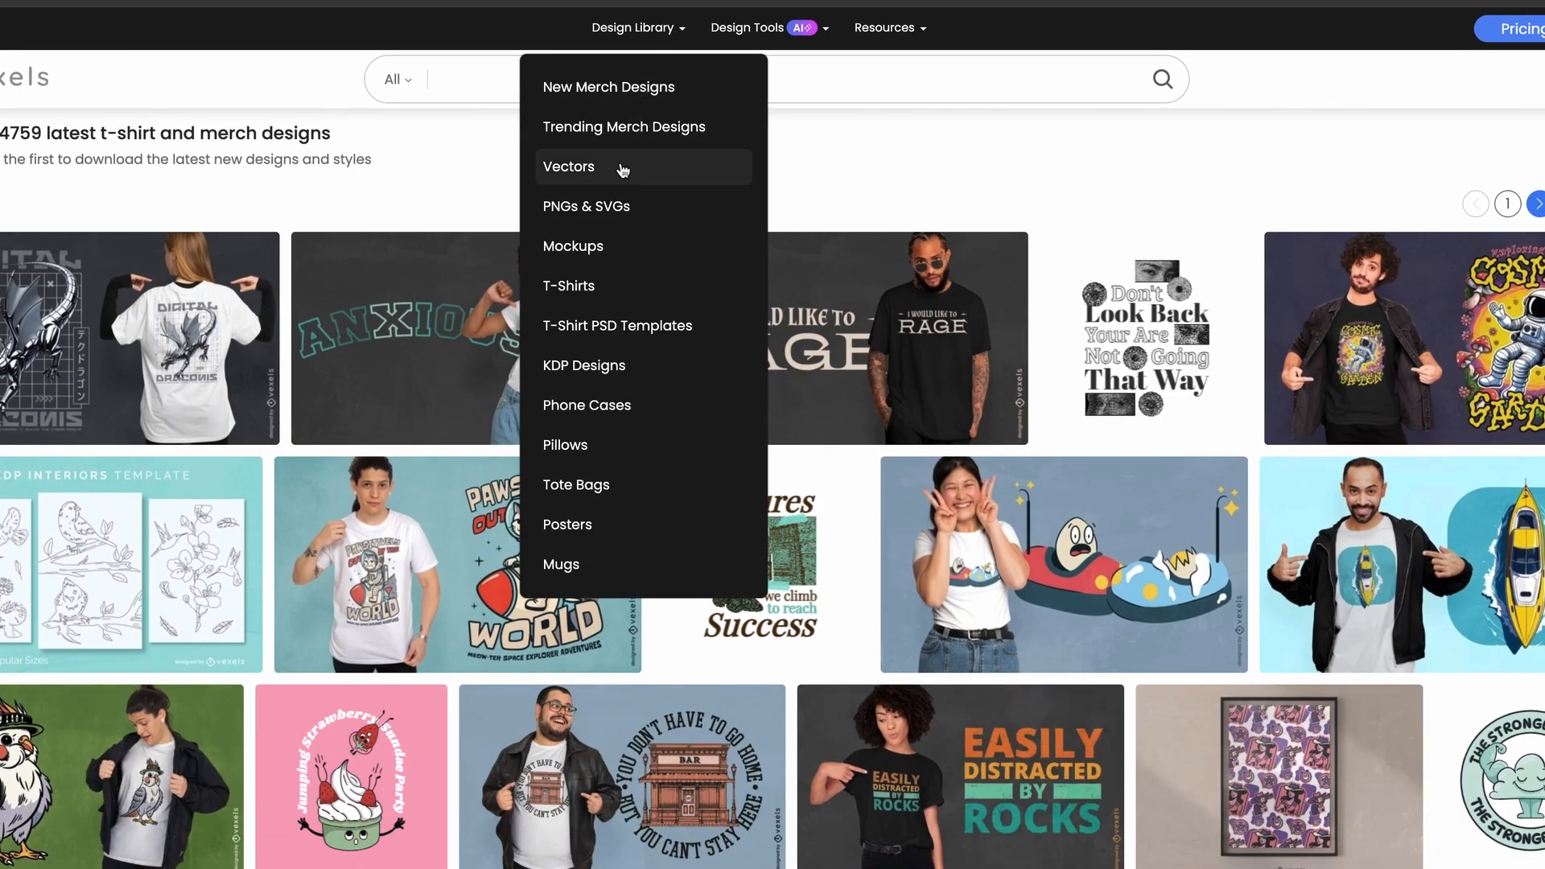
left_click(602, 330)
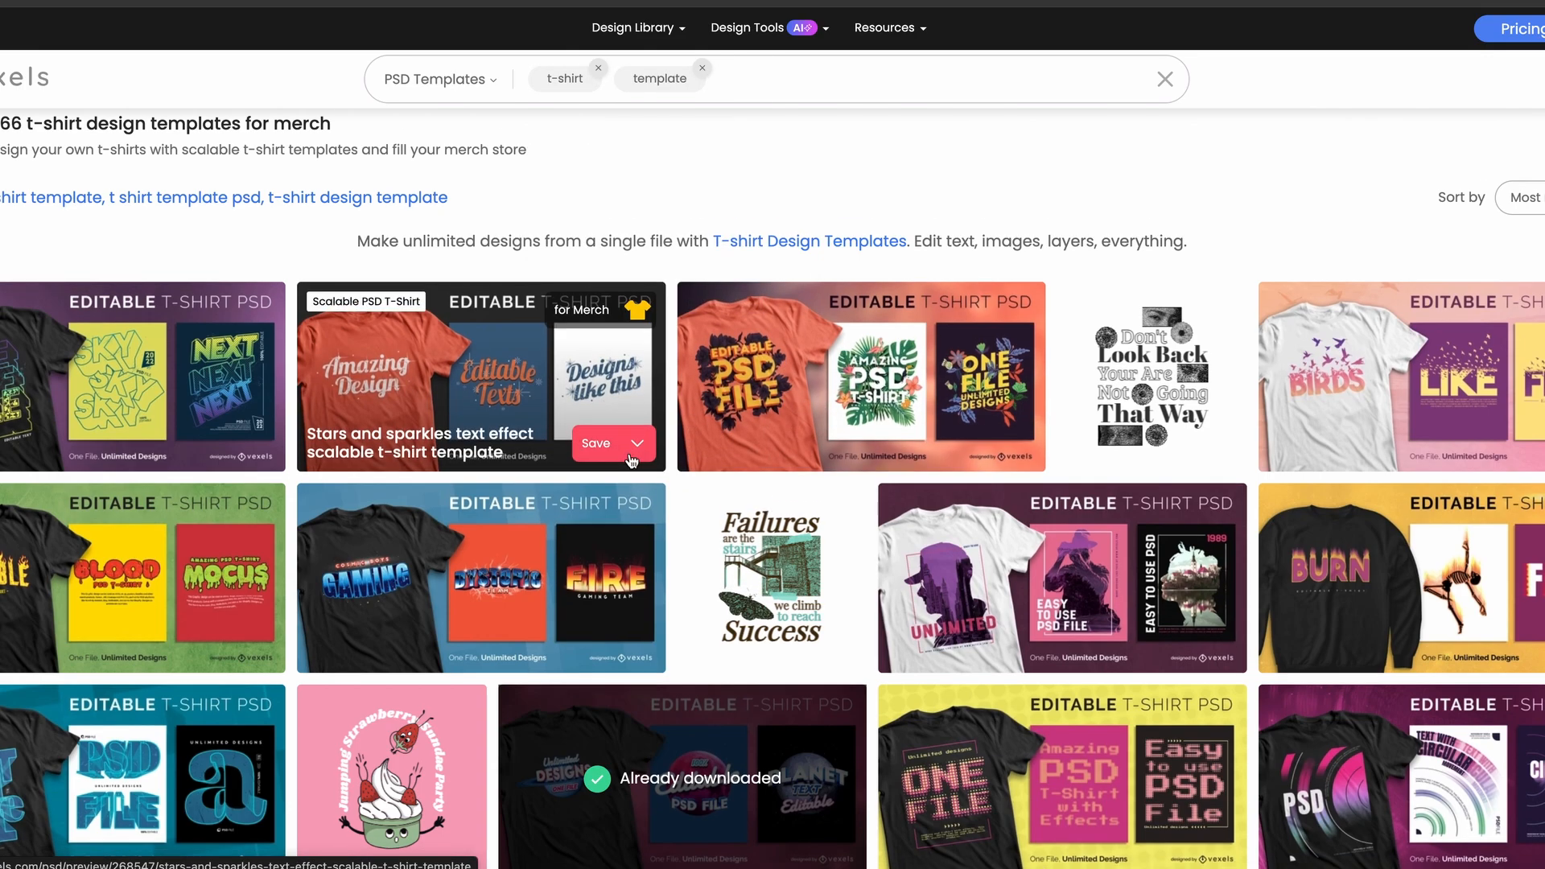
scroll(633, 461, "down", 3)
scroll(632, 461, "down", 2)
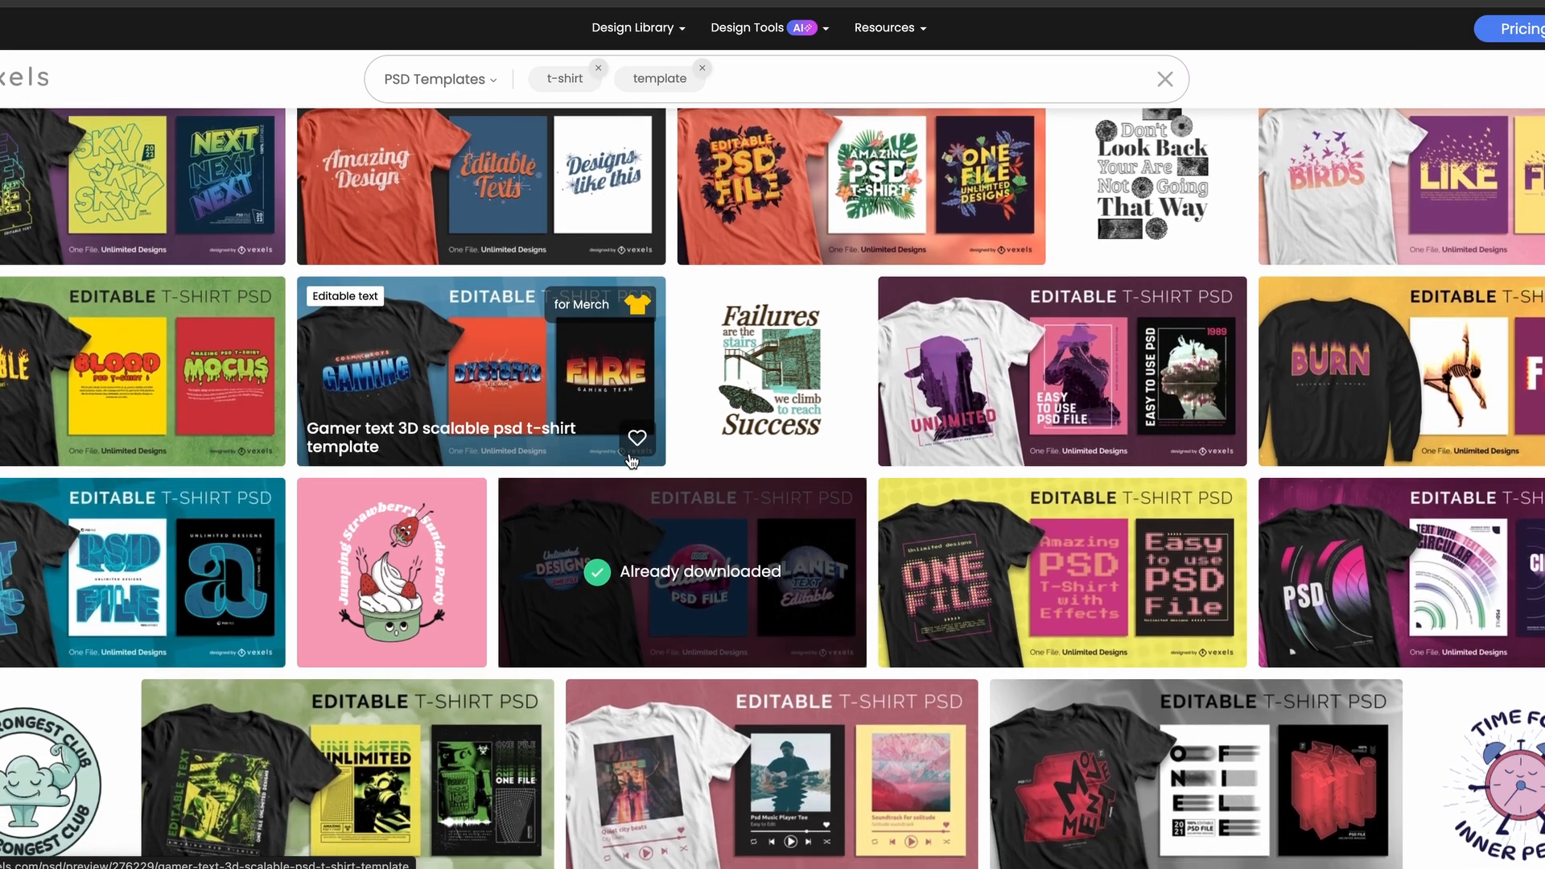
scroll(633, 461, "down", 5)
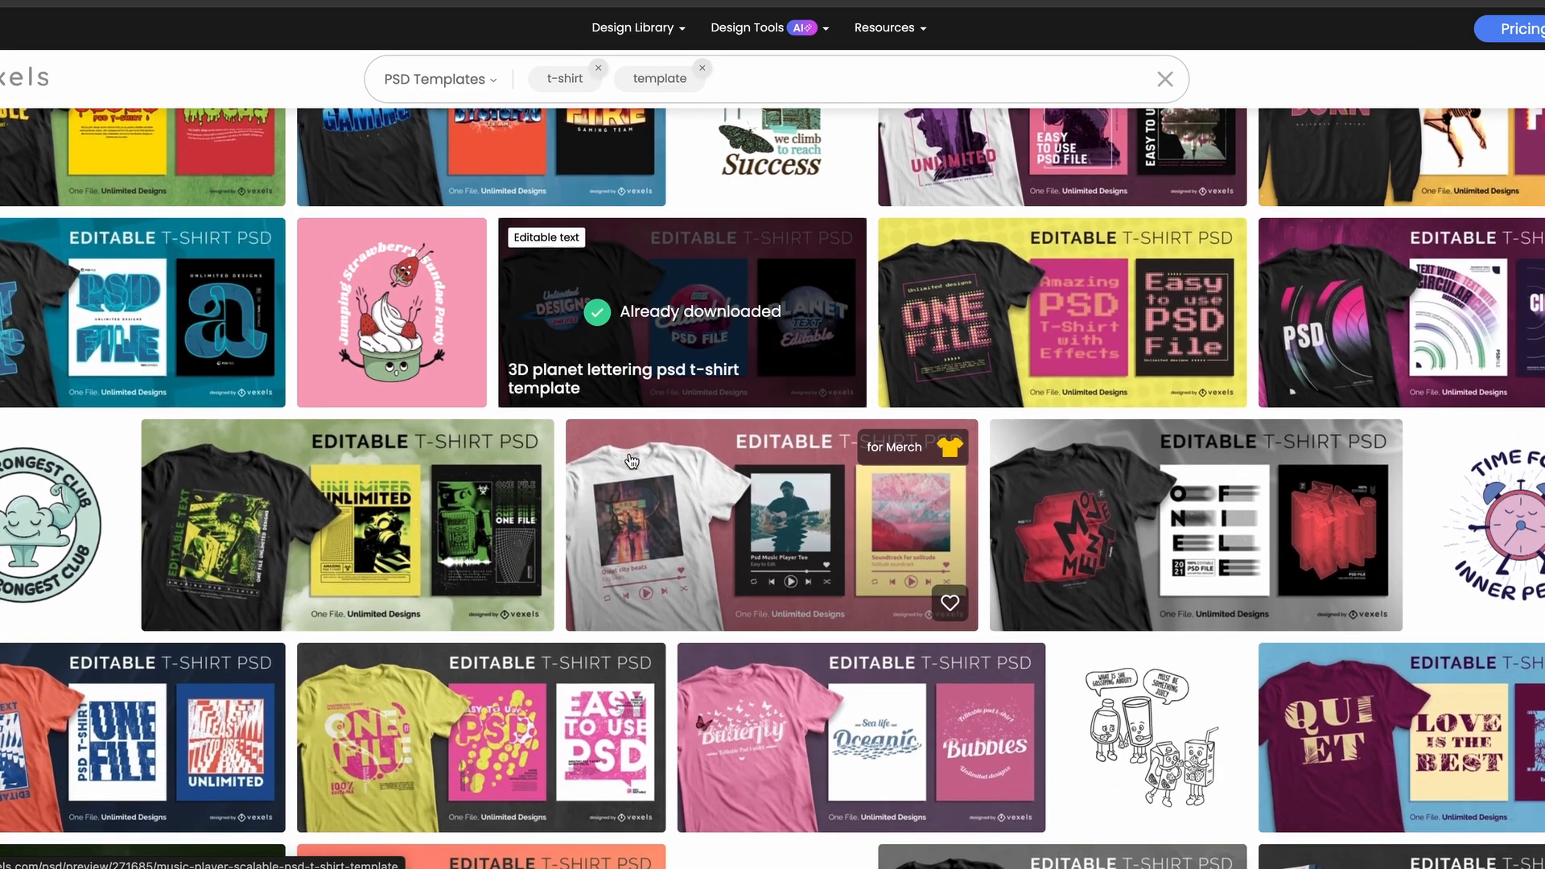
scroll(633, 461, "down", 6)
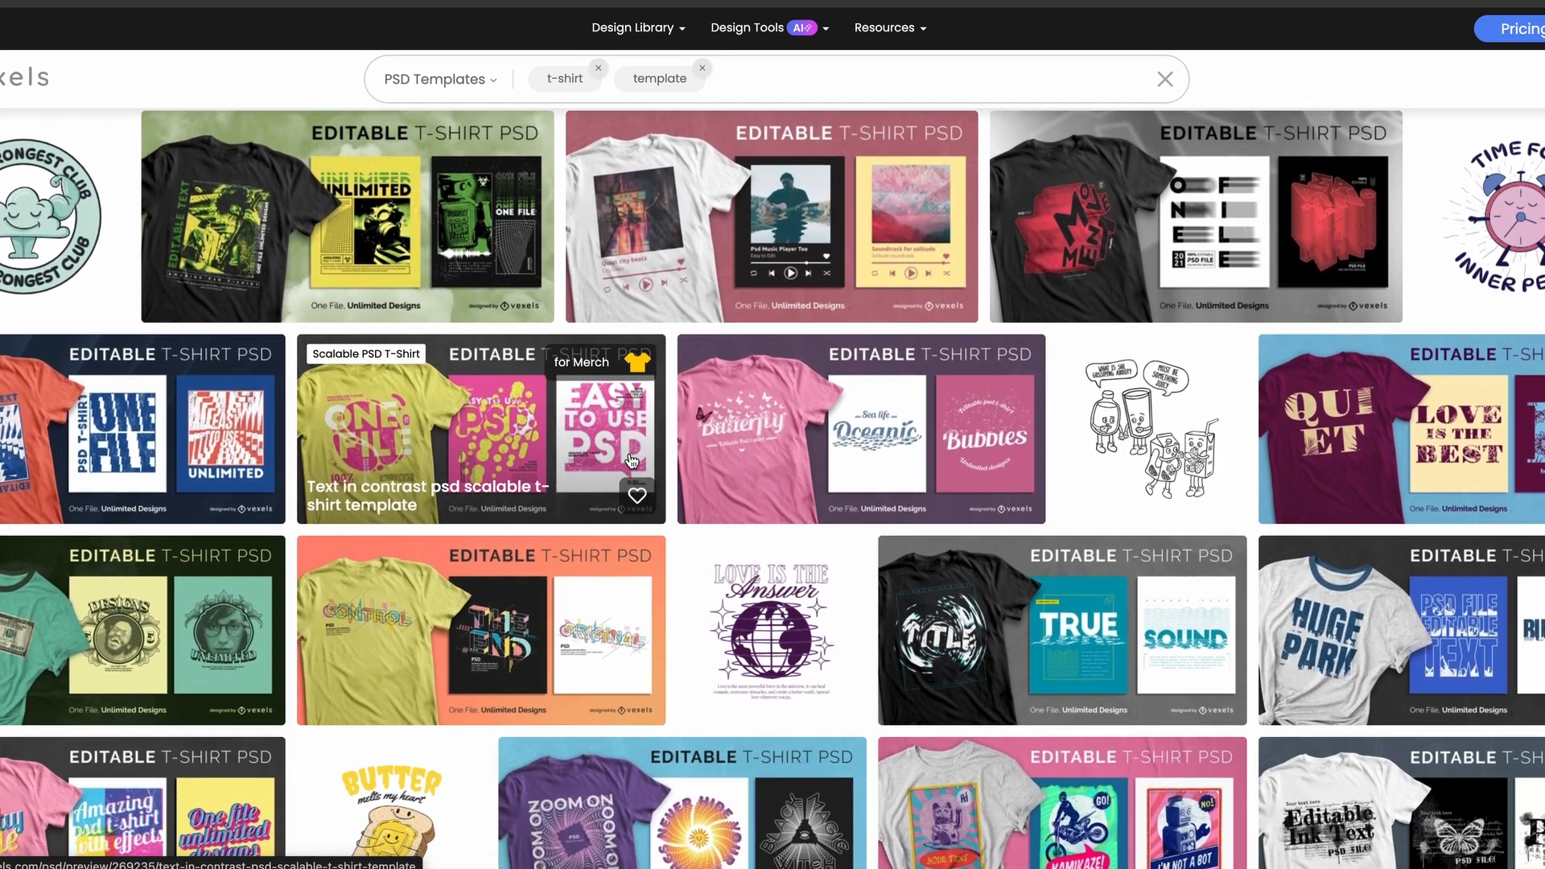
scroll(633, 461, "down", 5)
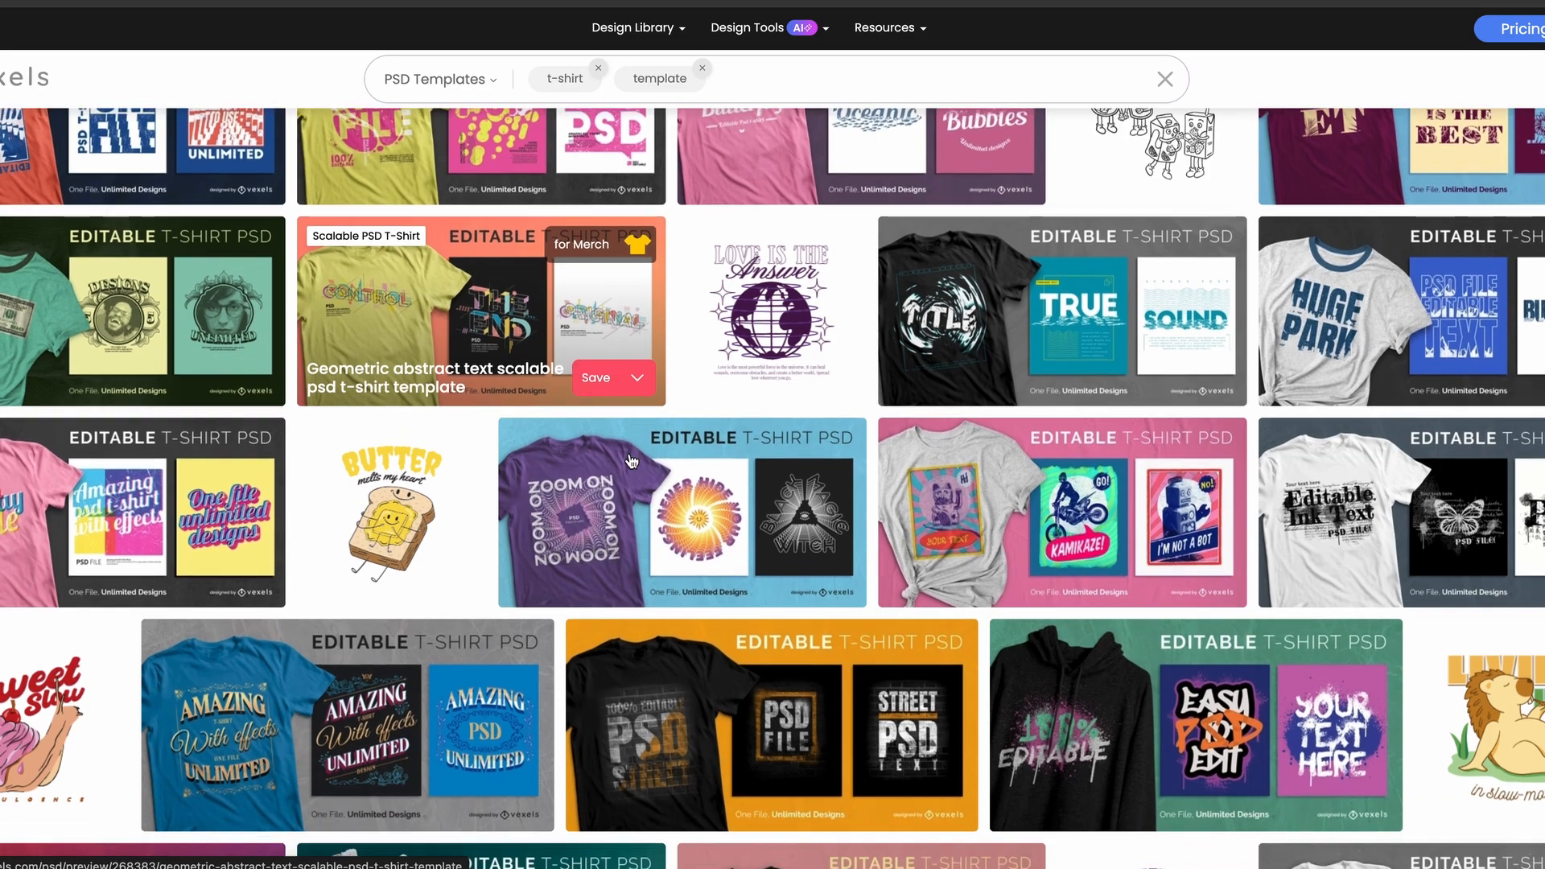
scroll(633, 461, "down", 5)
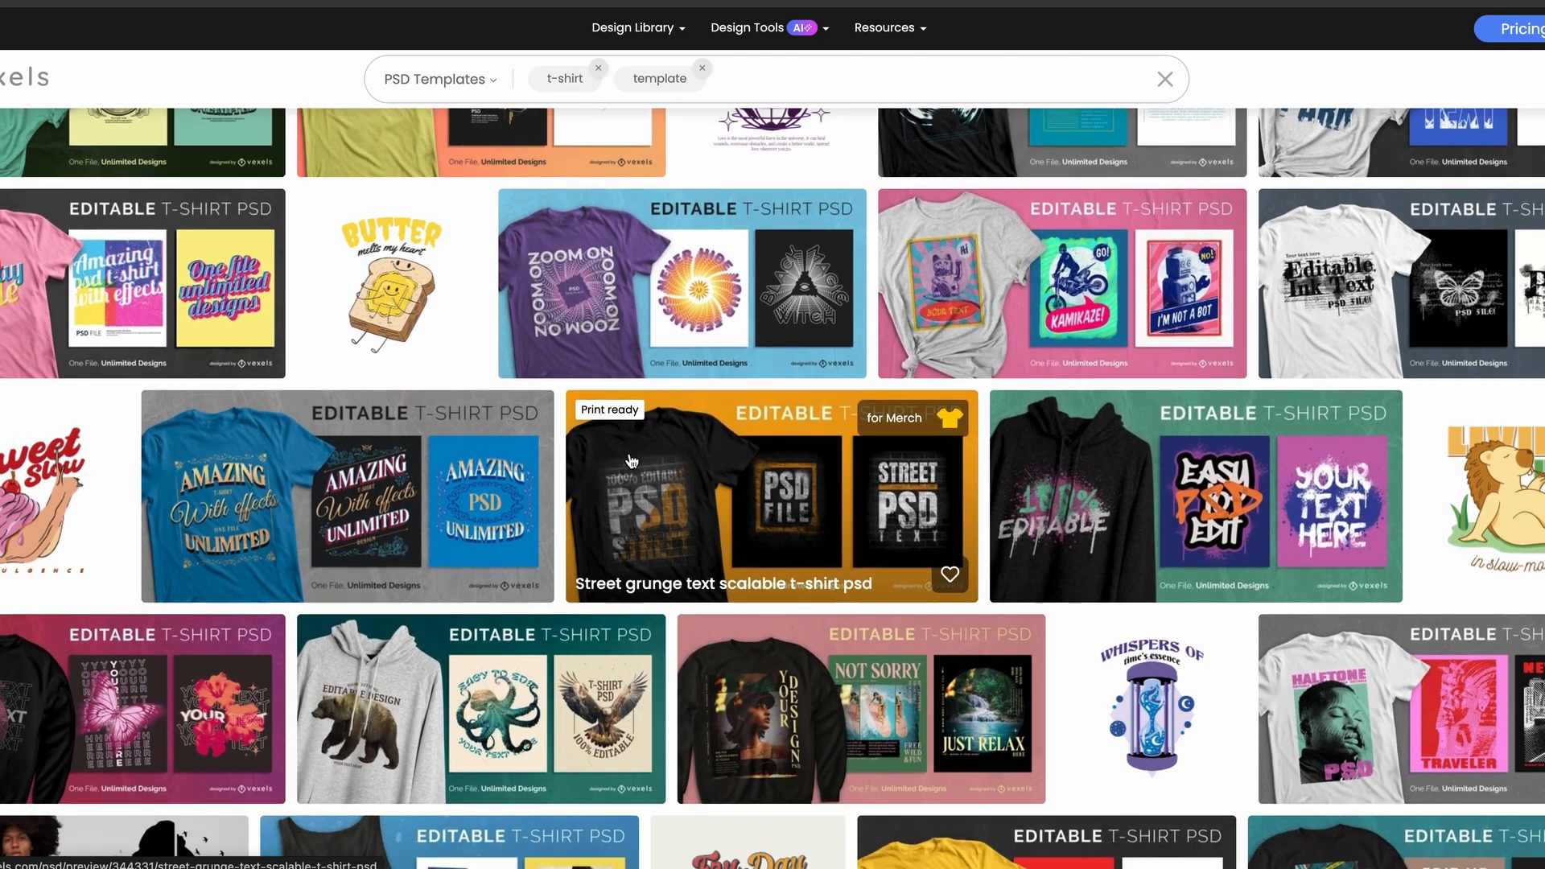
scroll(633, 461, "down", 2)
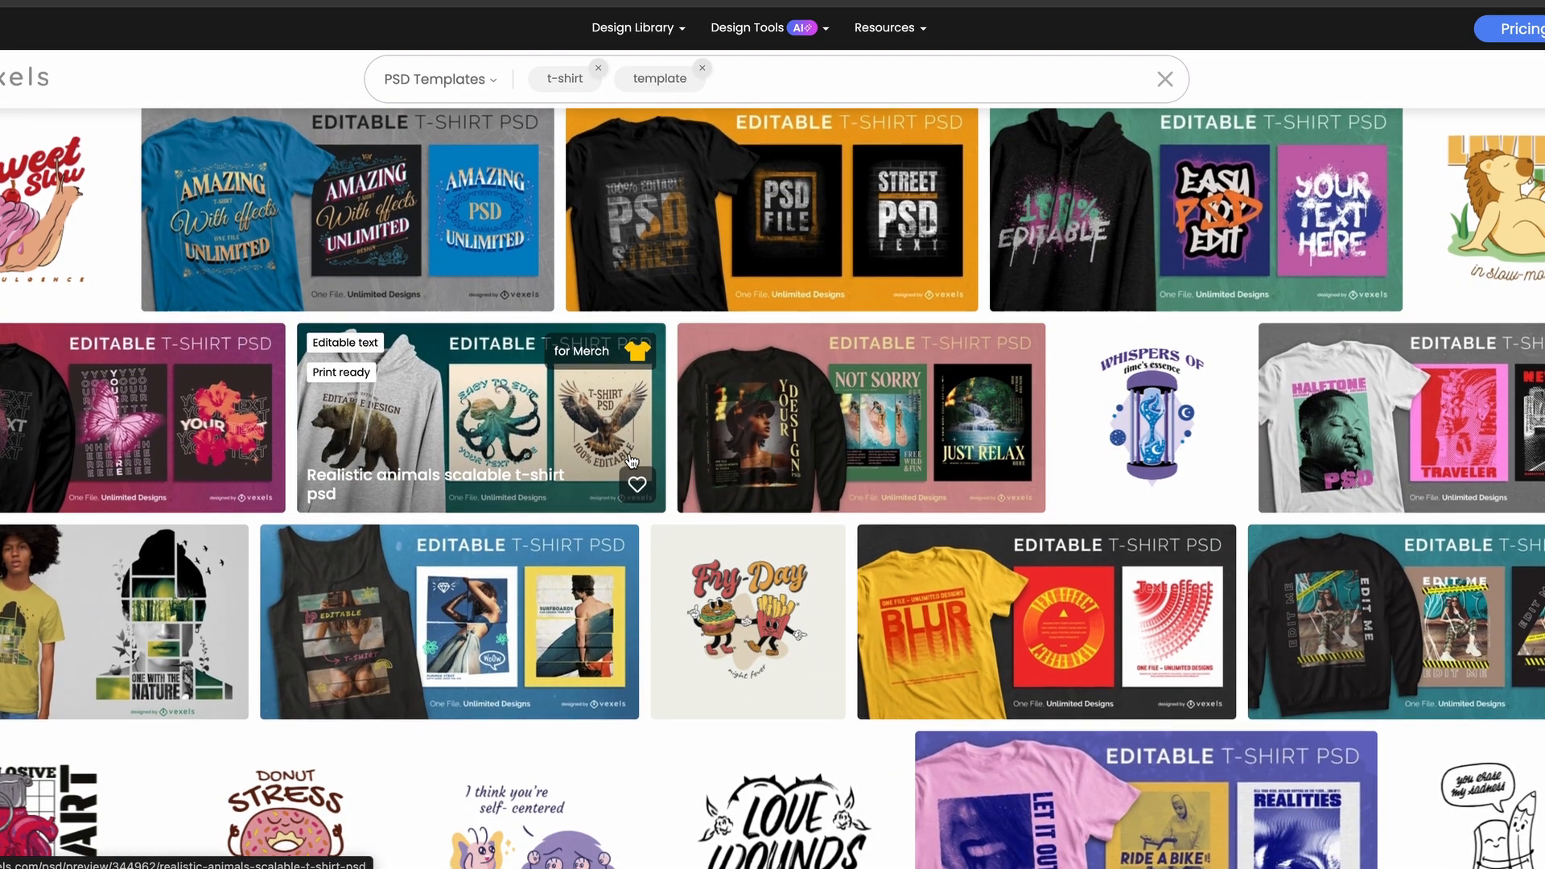
scroll(632, 461, "down", 2)
scroll(632, 461, "down", 5)
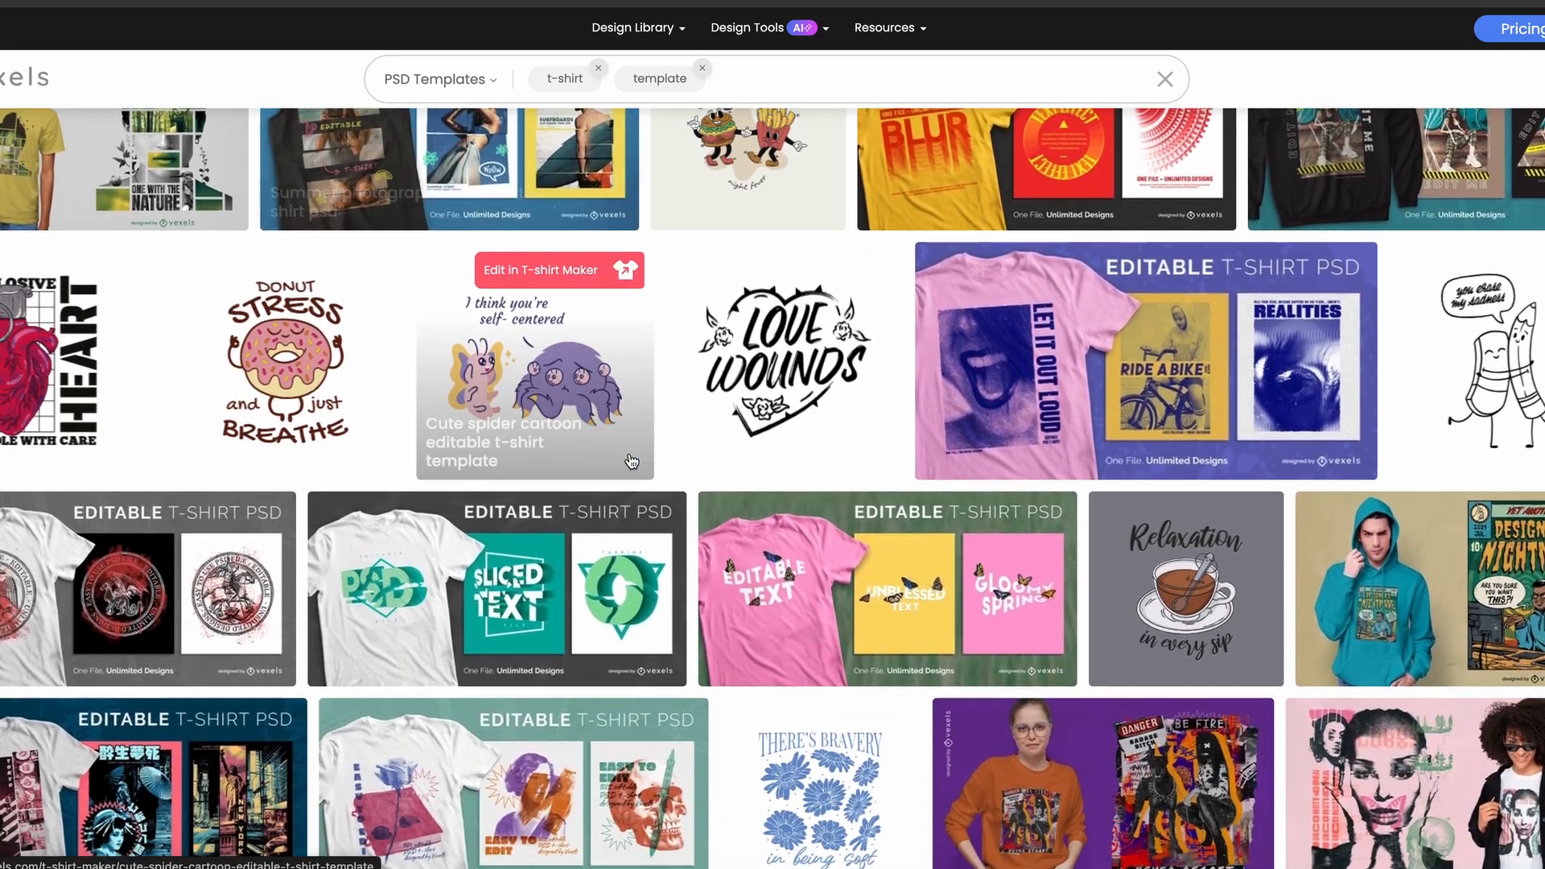
Open the Beach summer badge scalable t-shirt PSD design and download it
left_click(632, 461)
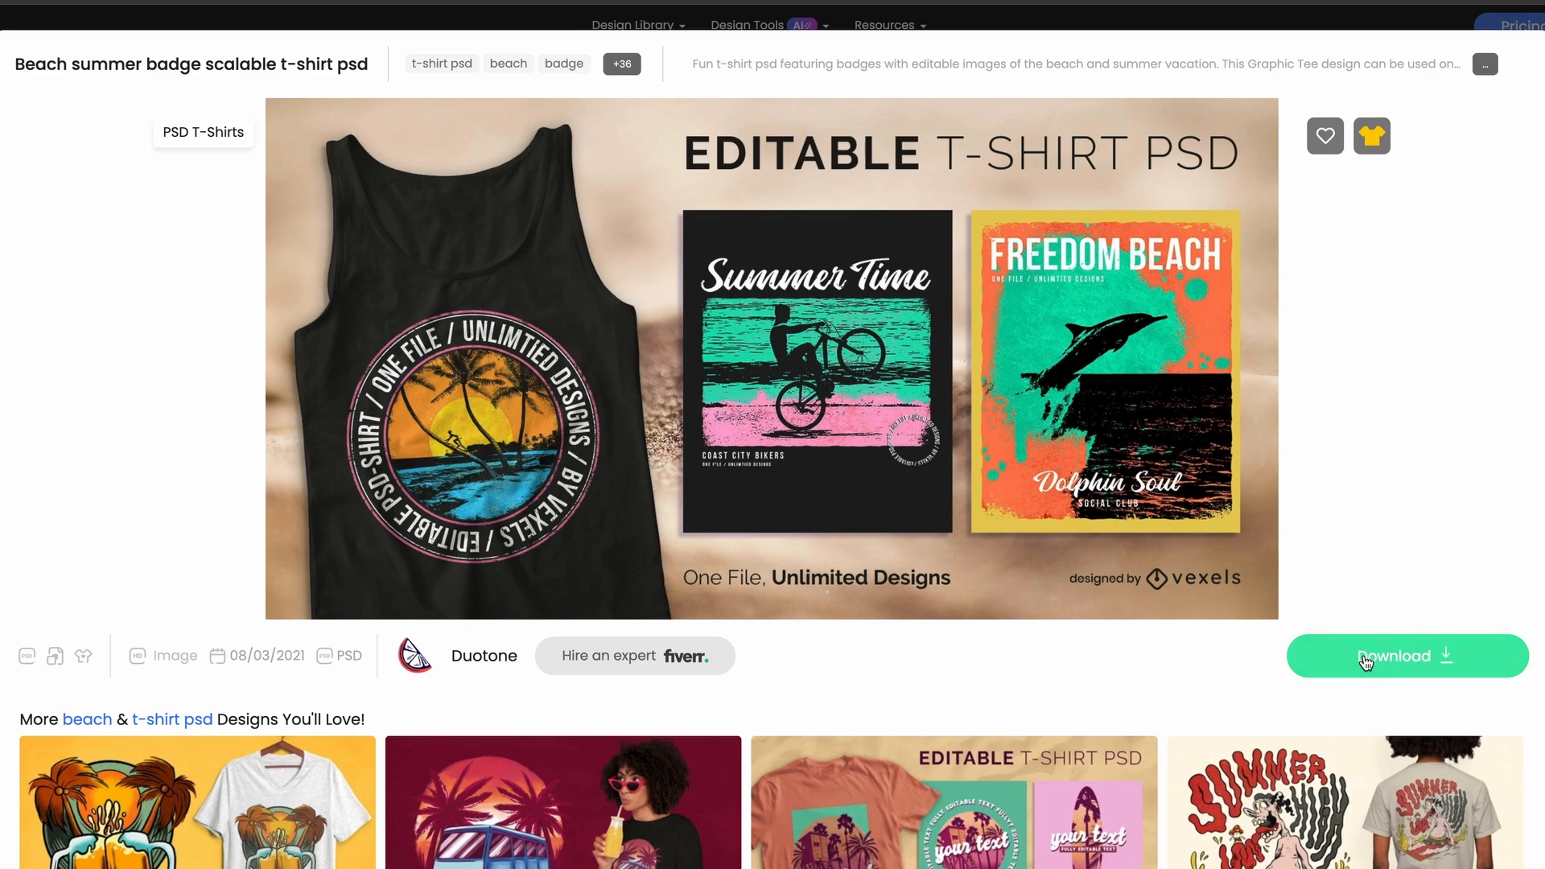
left_click(1366, 661)
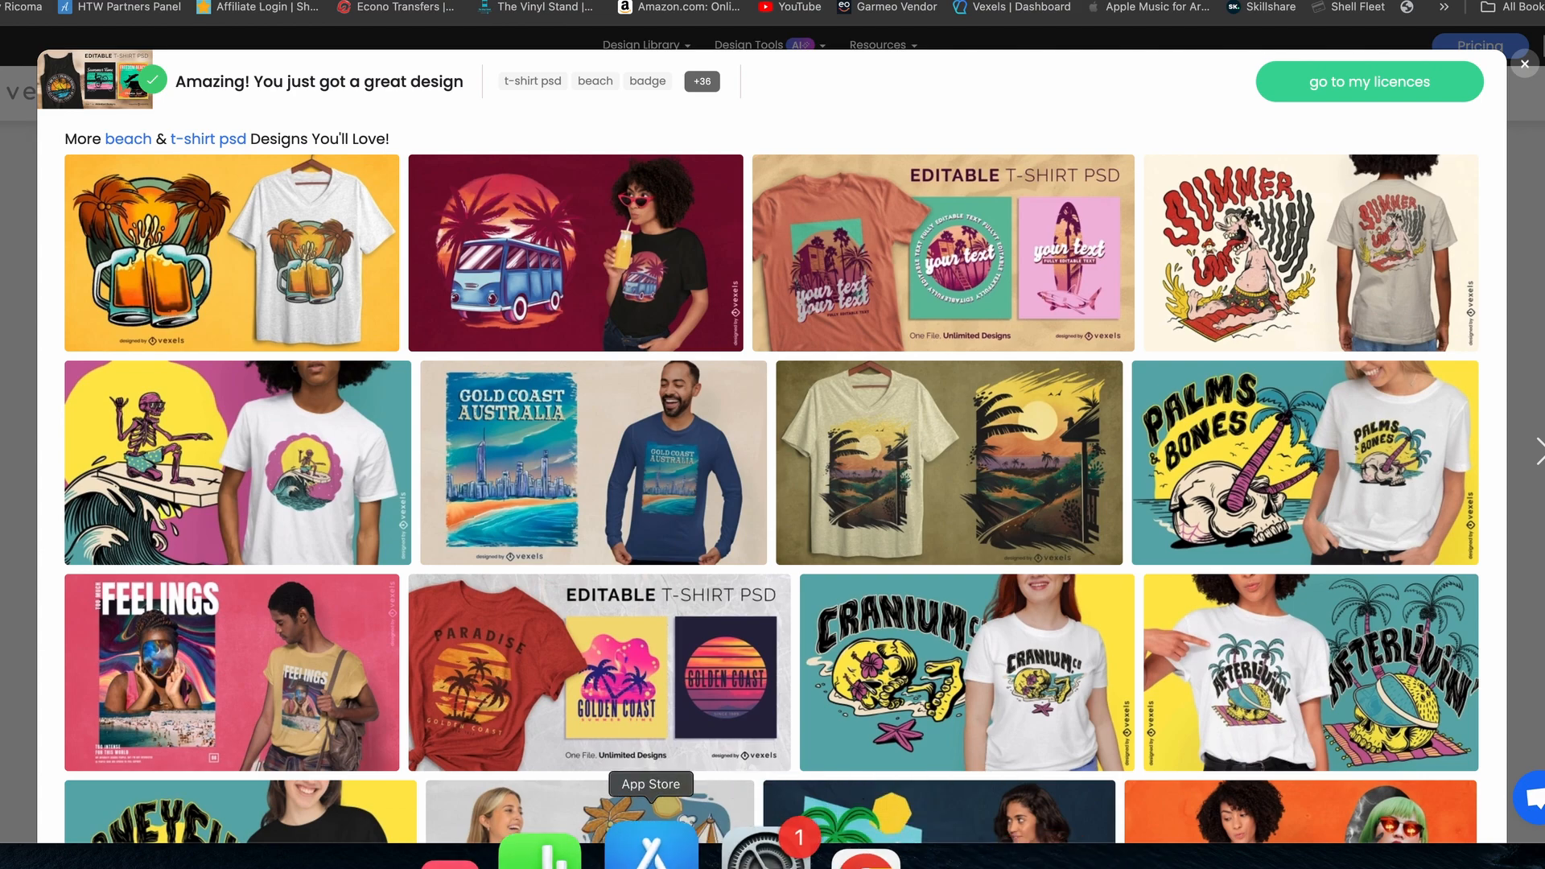
Locate the downloaded zip in the Downloads folder and open BeachBadge-psd-tshirt-SC.psd from its extracted folder in Affinity Photo
mouse_move(1541, 11)
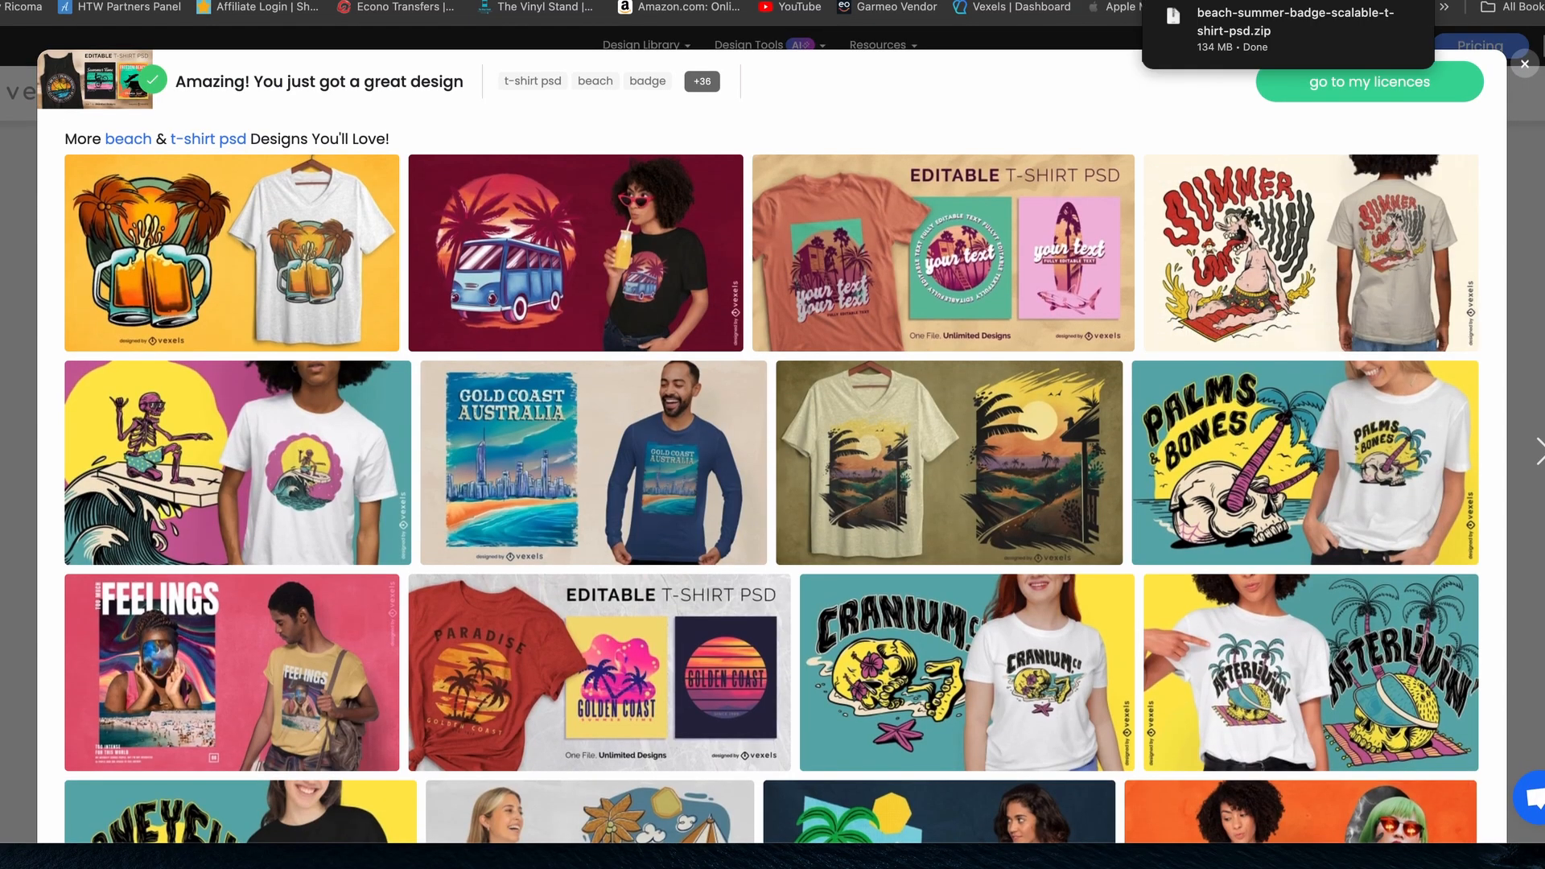
left_click(1402, 18)
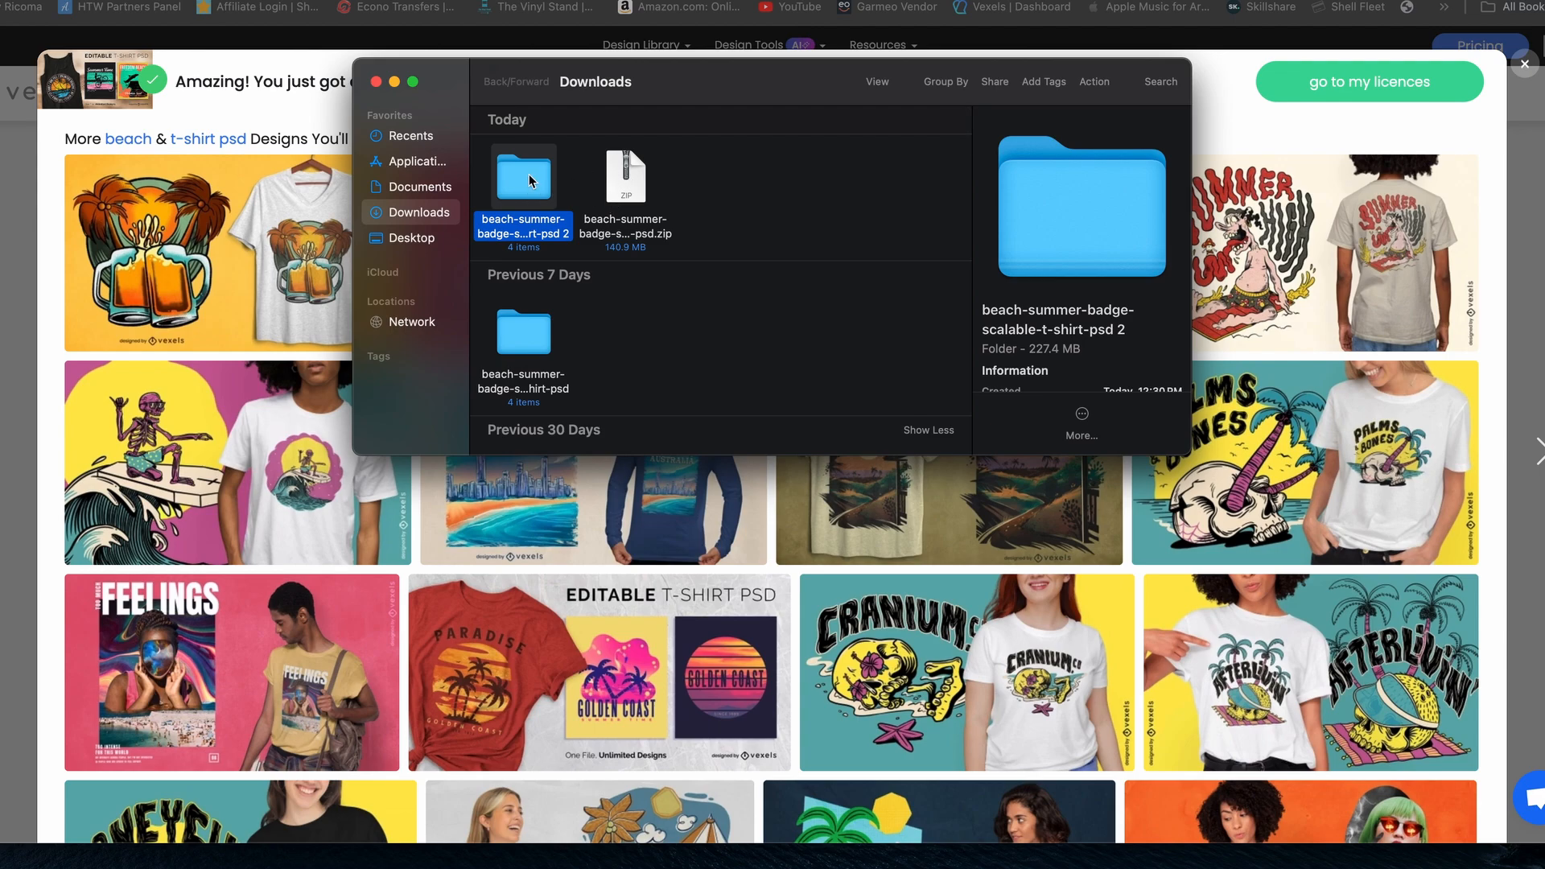
right_click(622, 182)
left_click(638, 242)
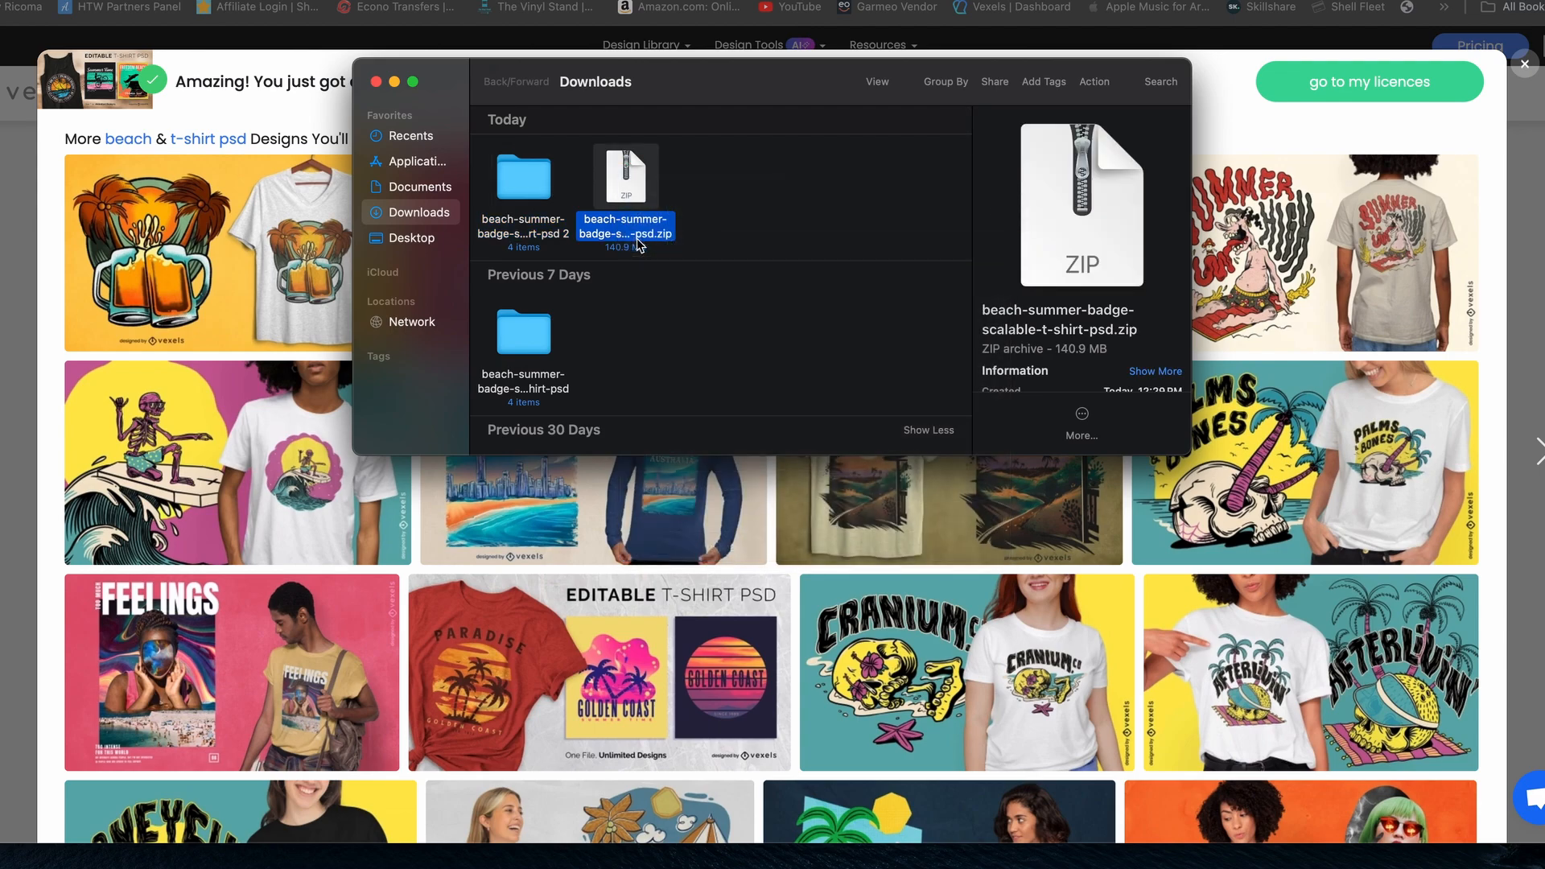
double_click(538, 194)
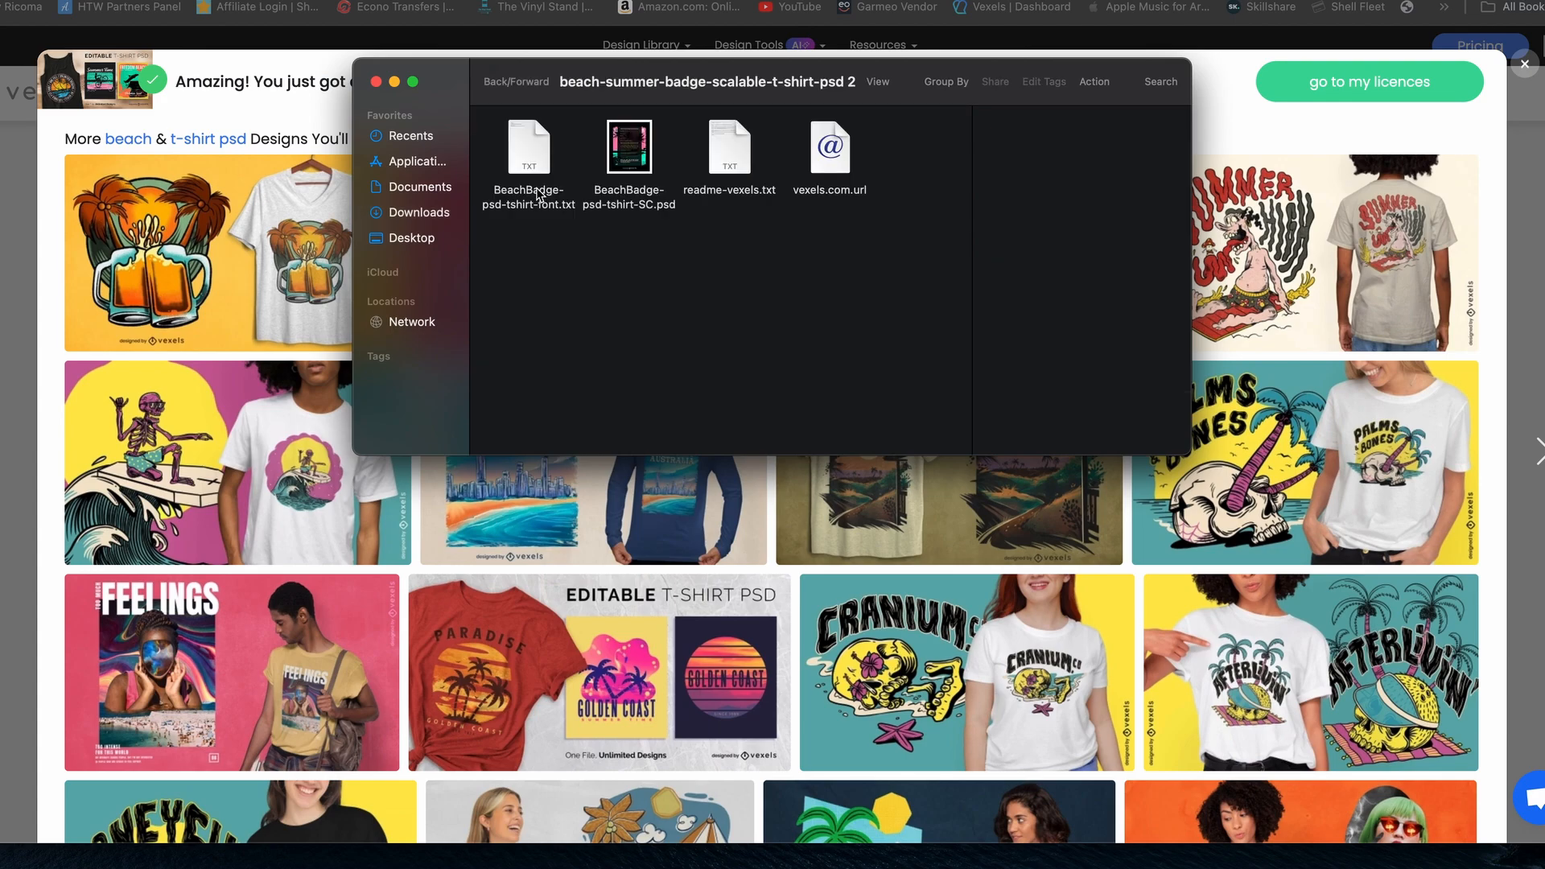
double_click(629, 153)
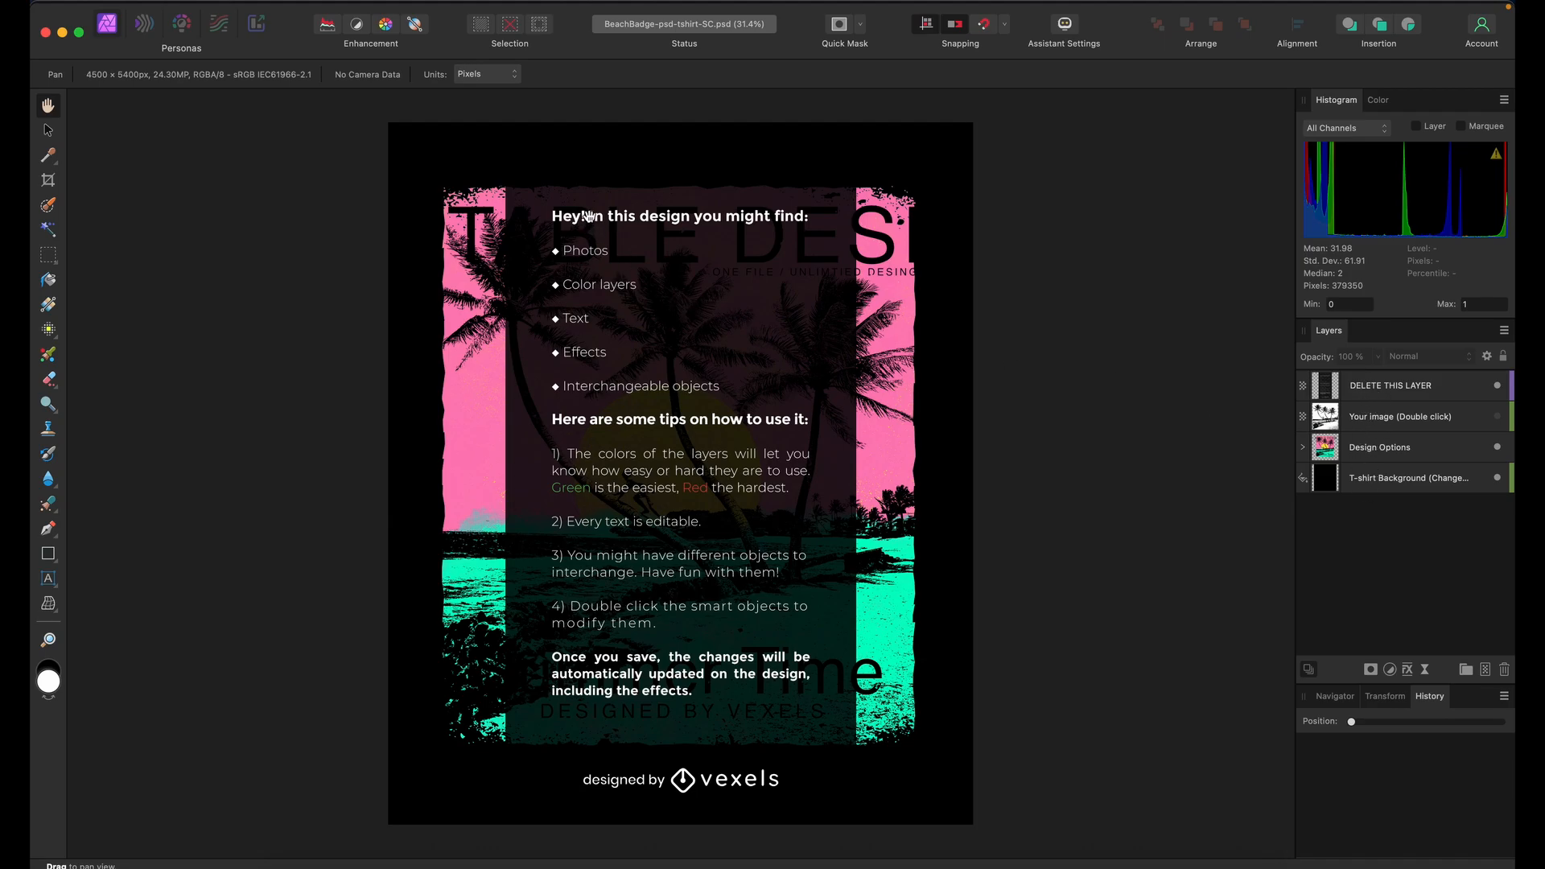
Delete the instruction overlay layer named DELETE THIS LAYER from the design
scroll(649, 549, "down", 3)
scroll(650, 548, "up", 3)
scroll(649, 548, "left", 2)
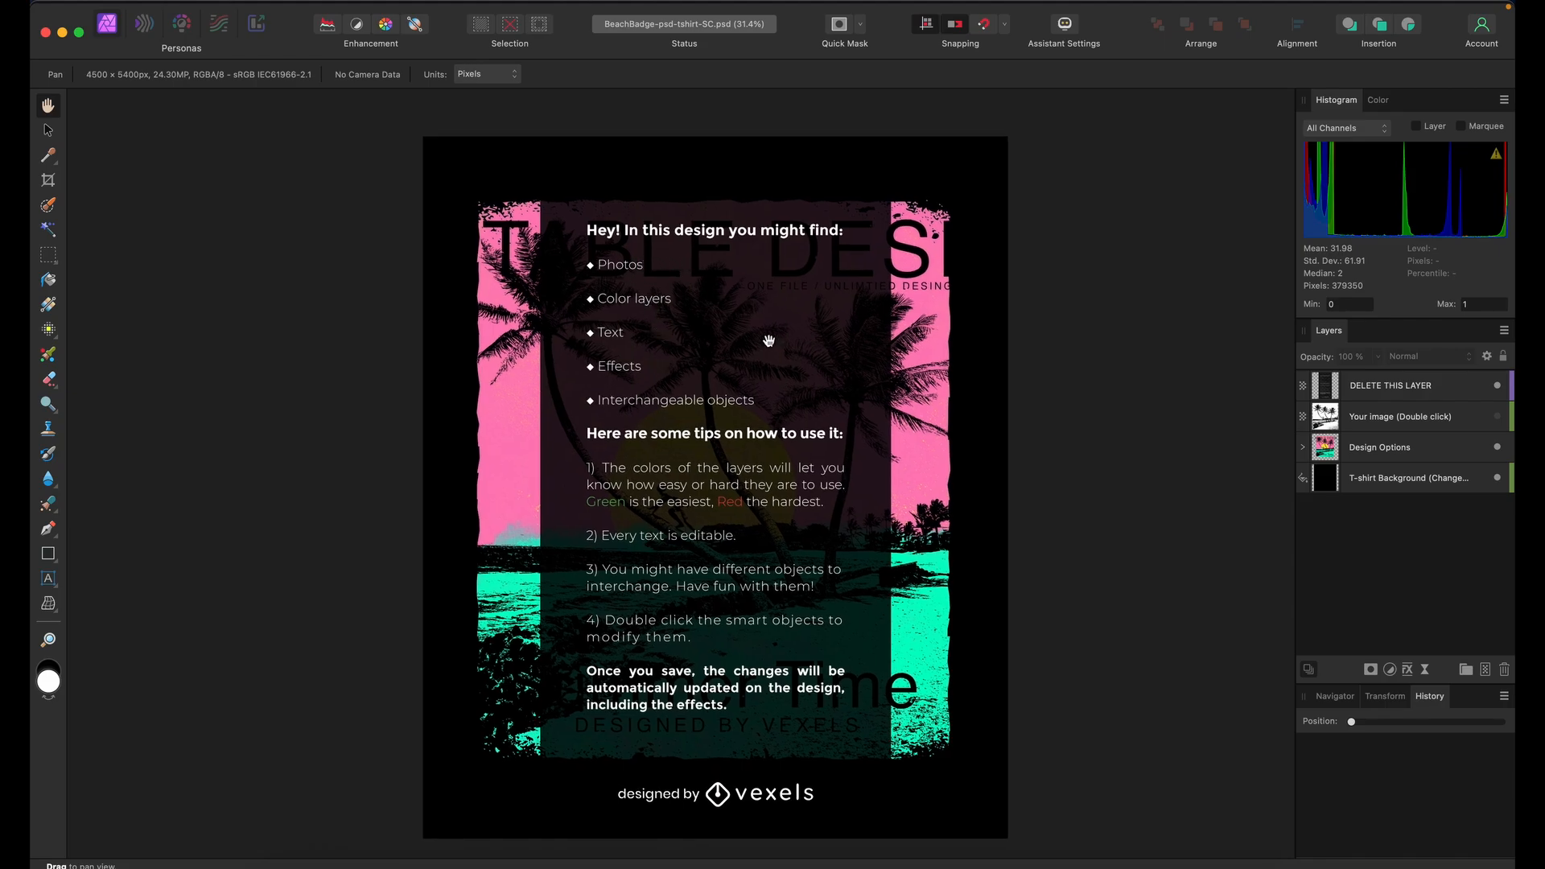
left_click(1369, 393)
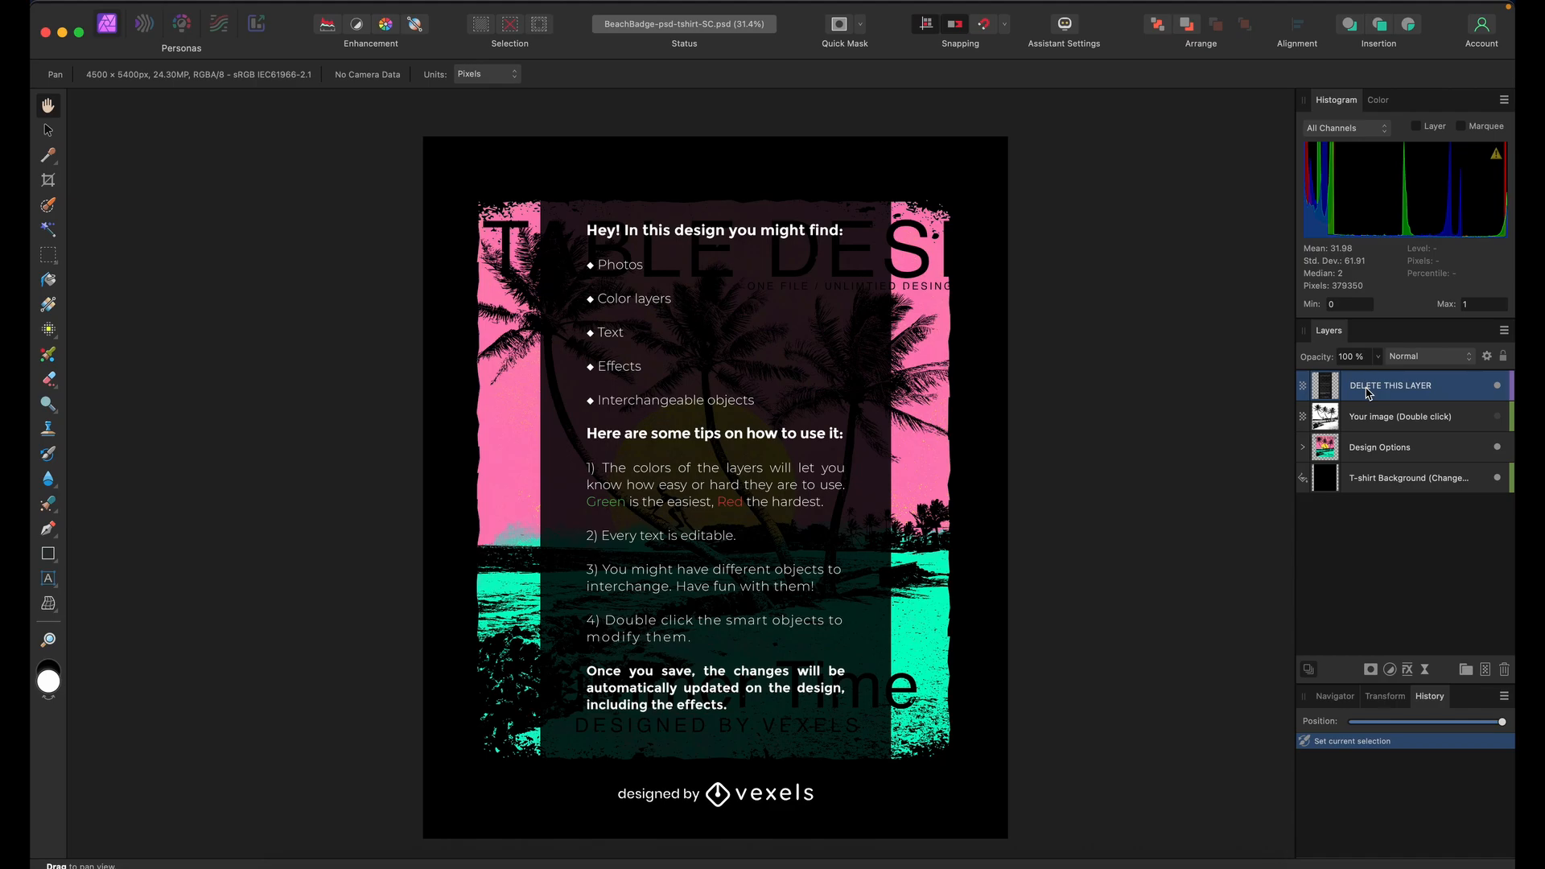
key("Delete")
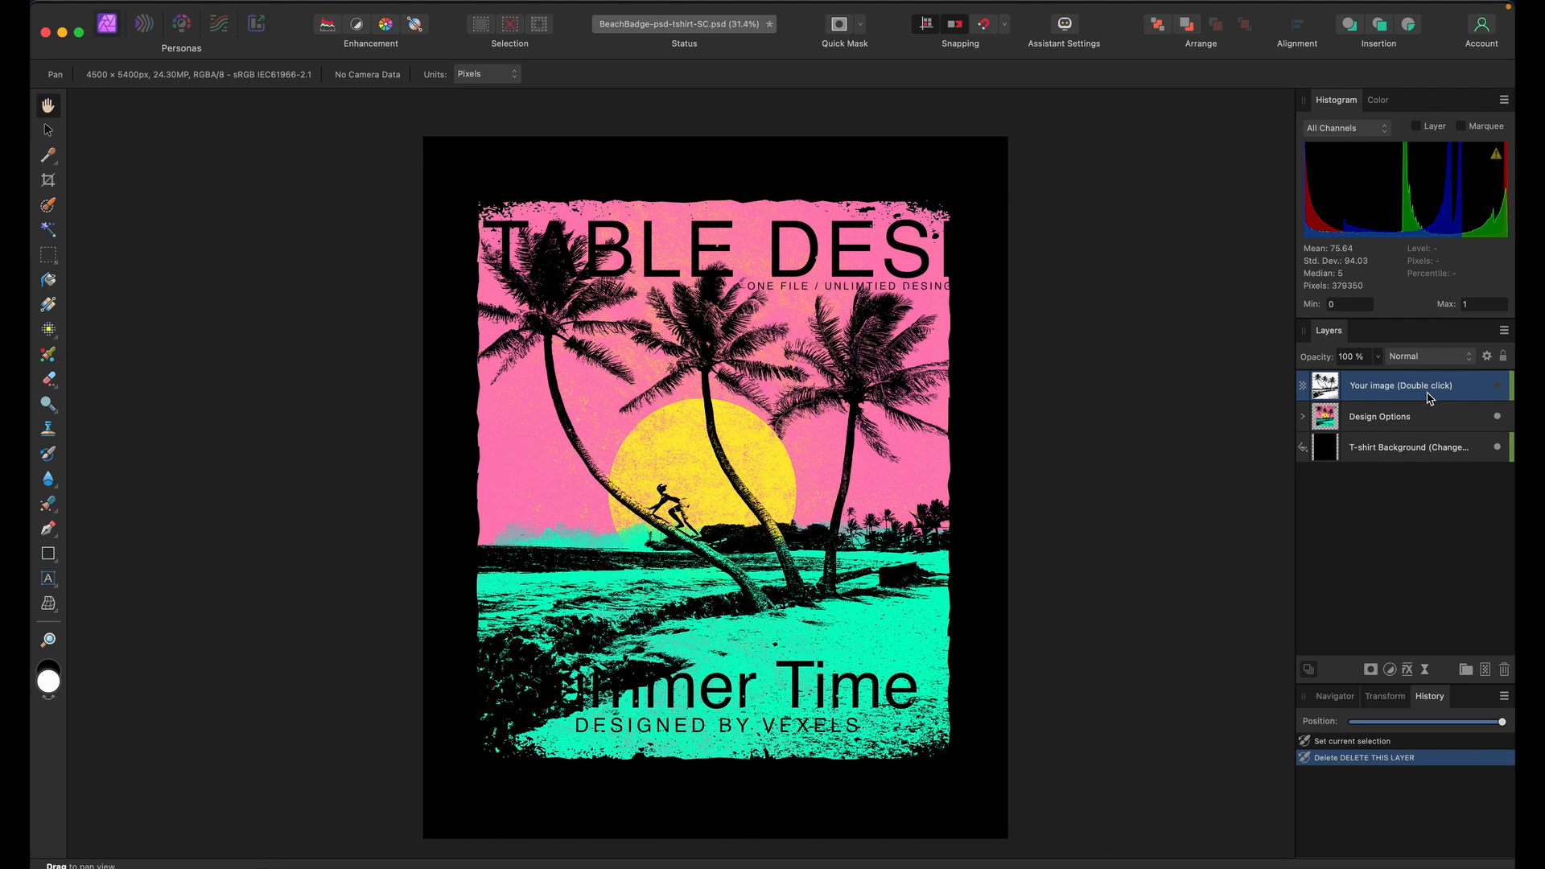
Toggle the T-shirt Background layer's visibility to compare the design with and without the black background, leaving the layer visible
left_click(1391, 449)
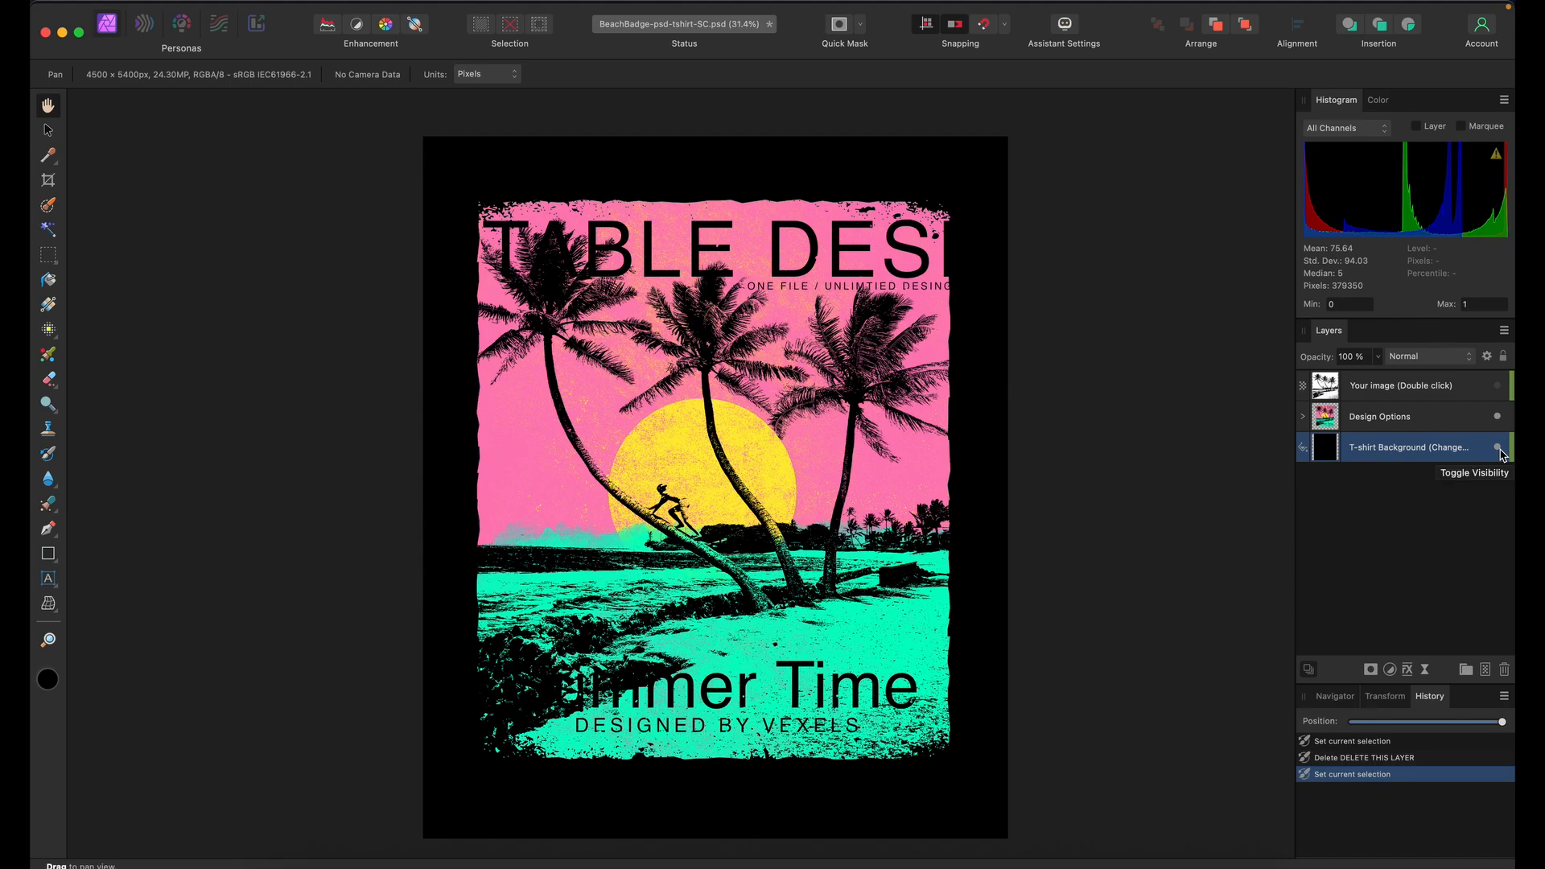
left_click(1498, 448)
left_click(1498, 449)
left_click(1498, 448)
left_click(1499, 449)
left_click(1499, 449)
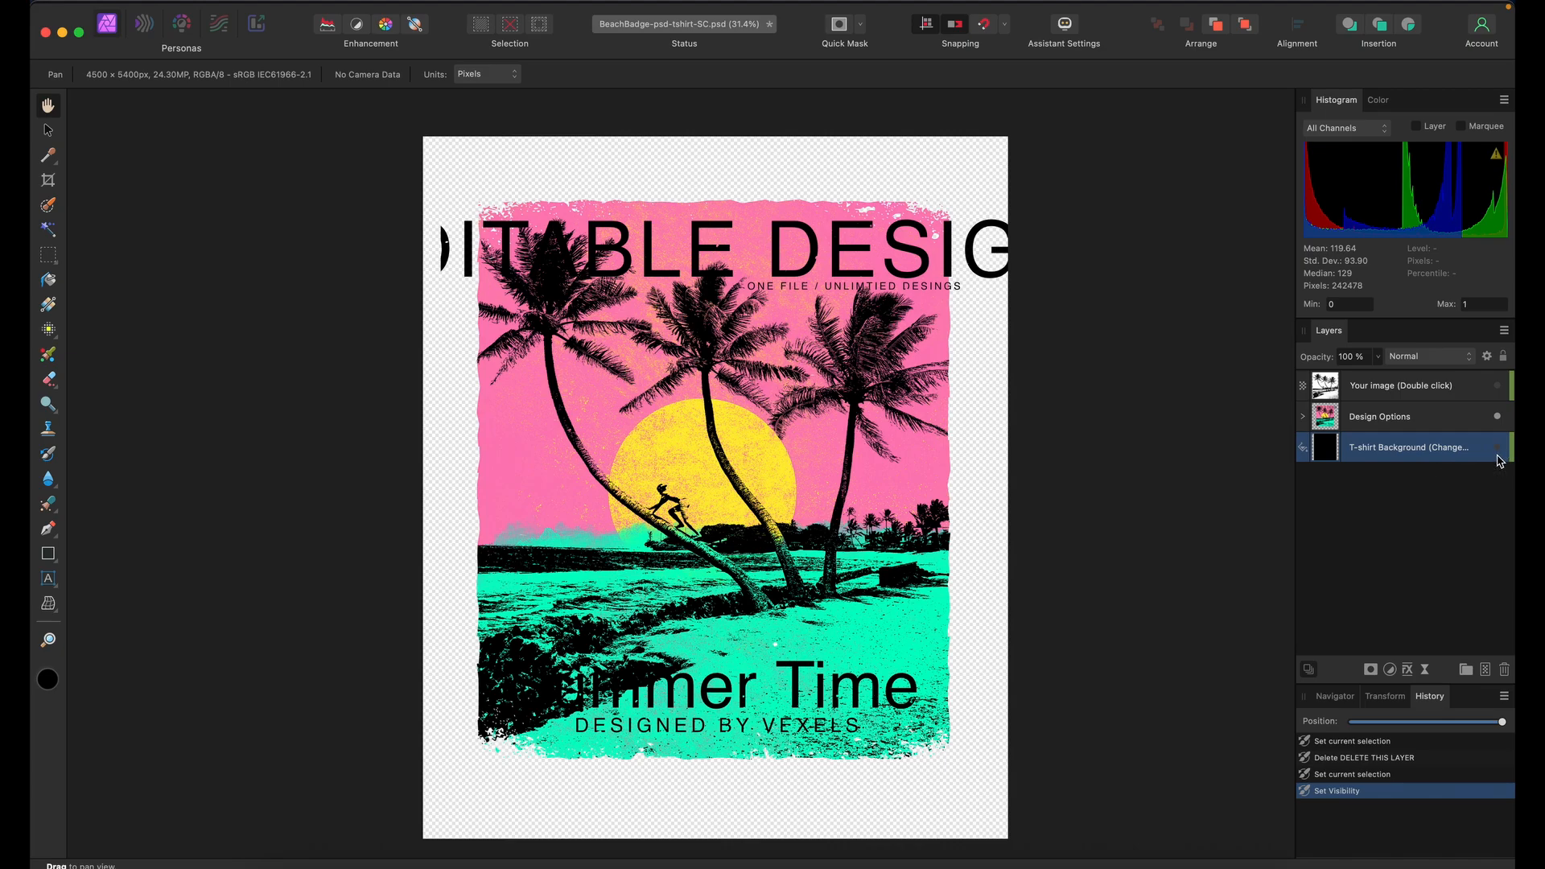
left_click(1499, 449)
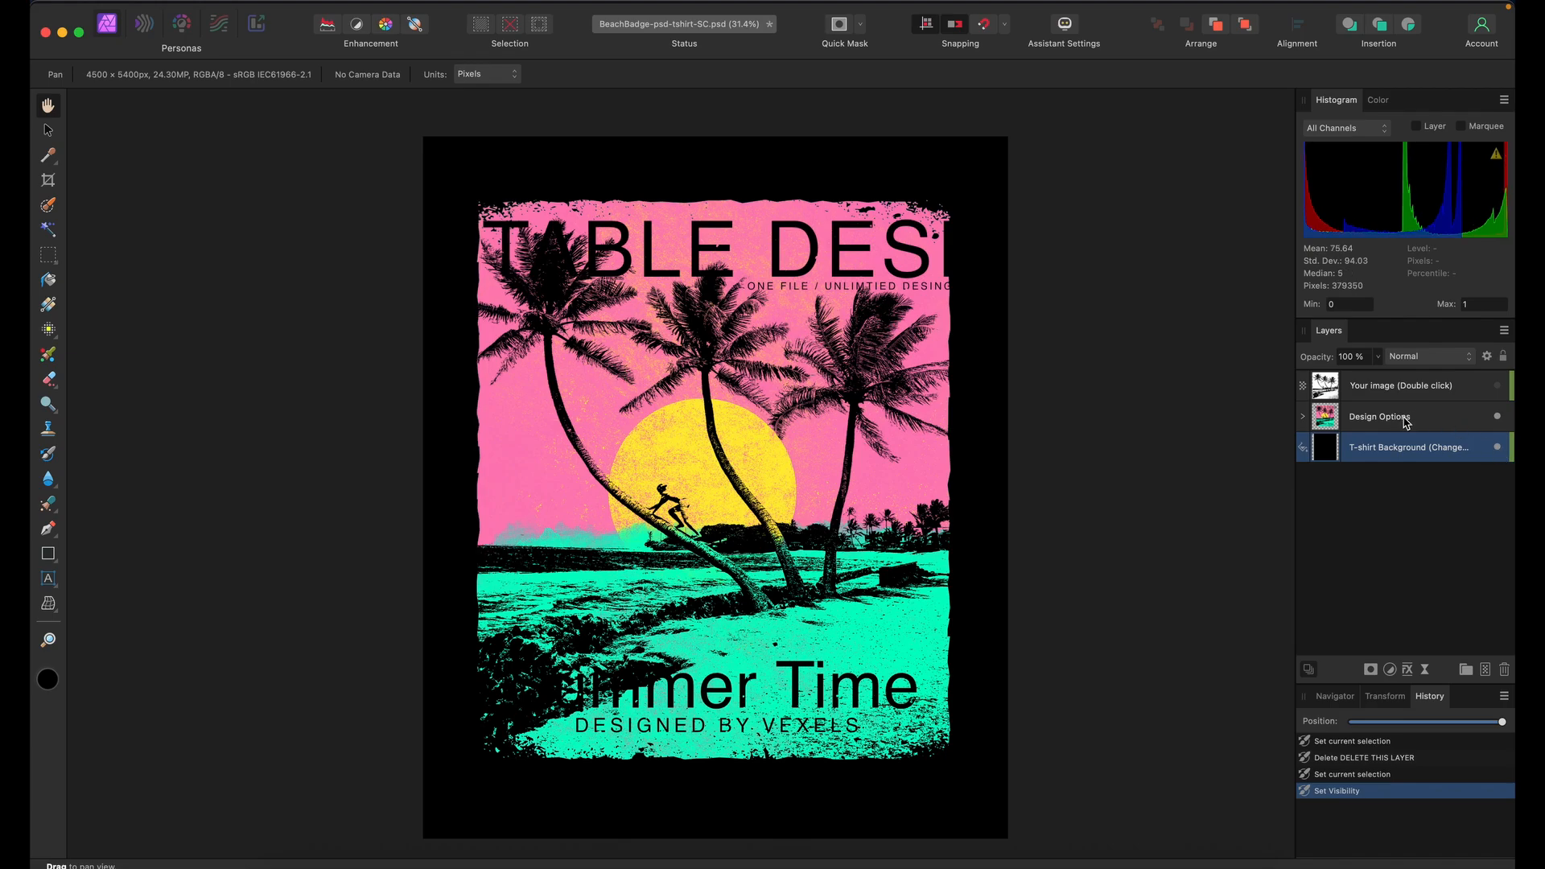
View the Your image layer on its own by hiding Design Options, then restore the original visibility of both
left_click(1497, 386)
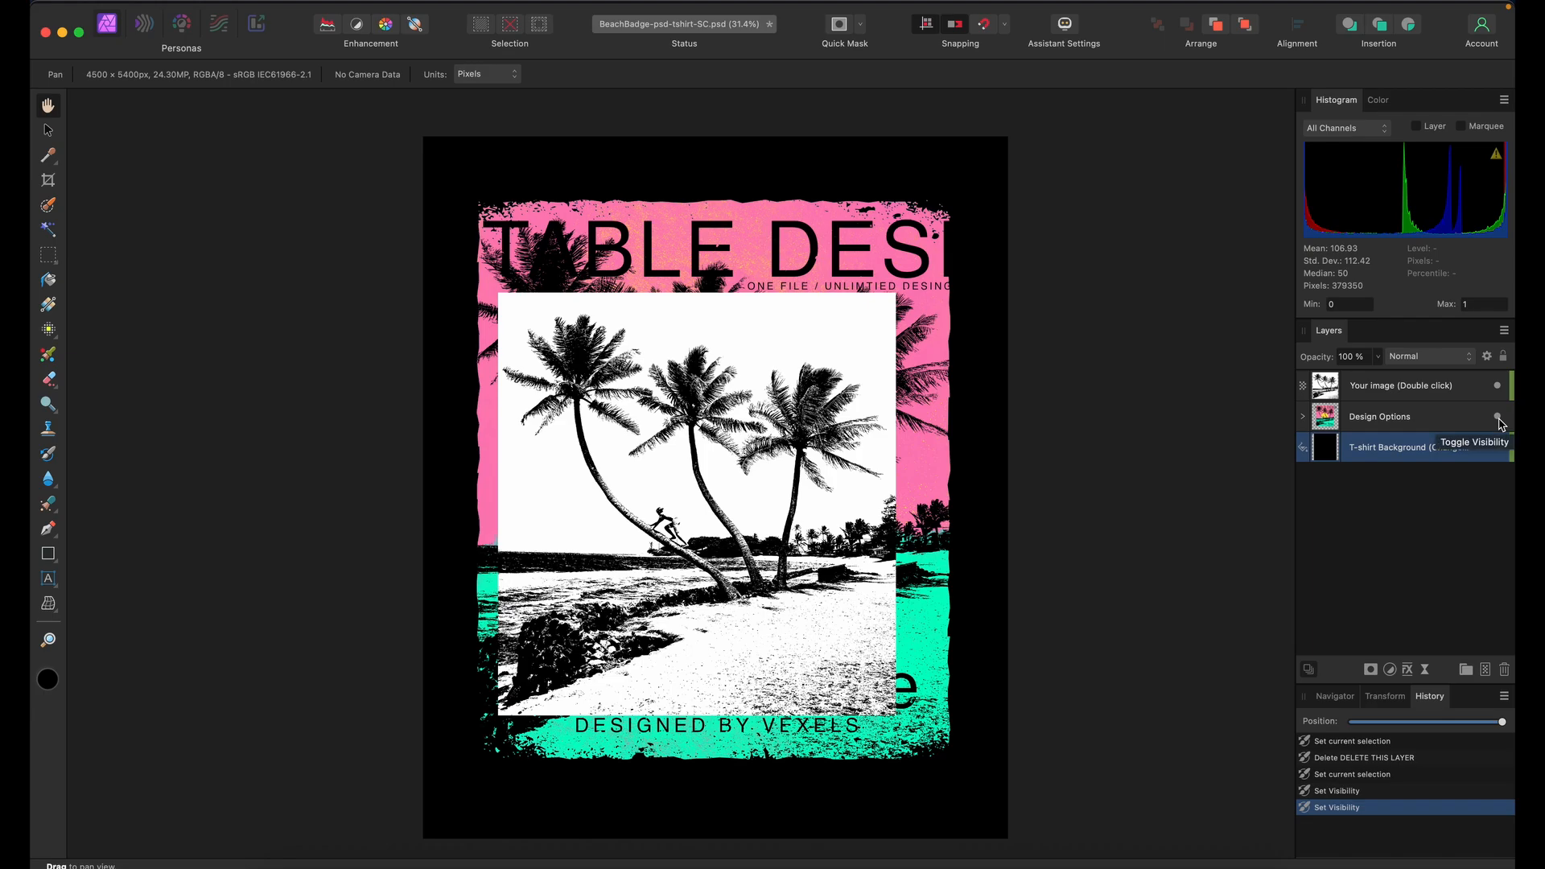
left_click(1498, 417)
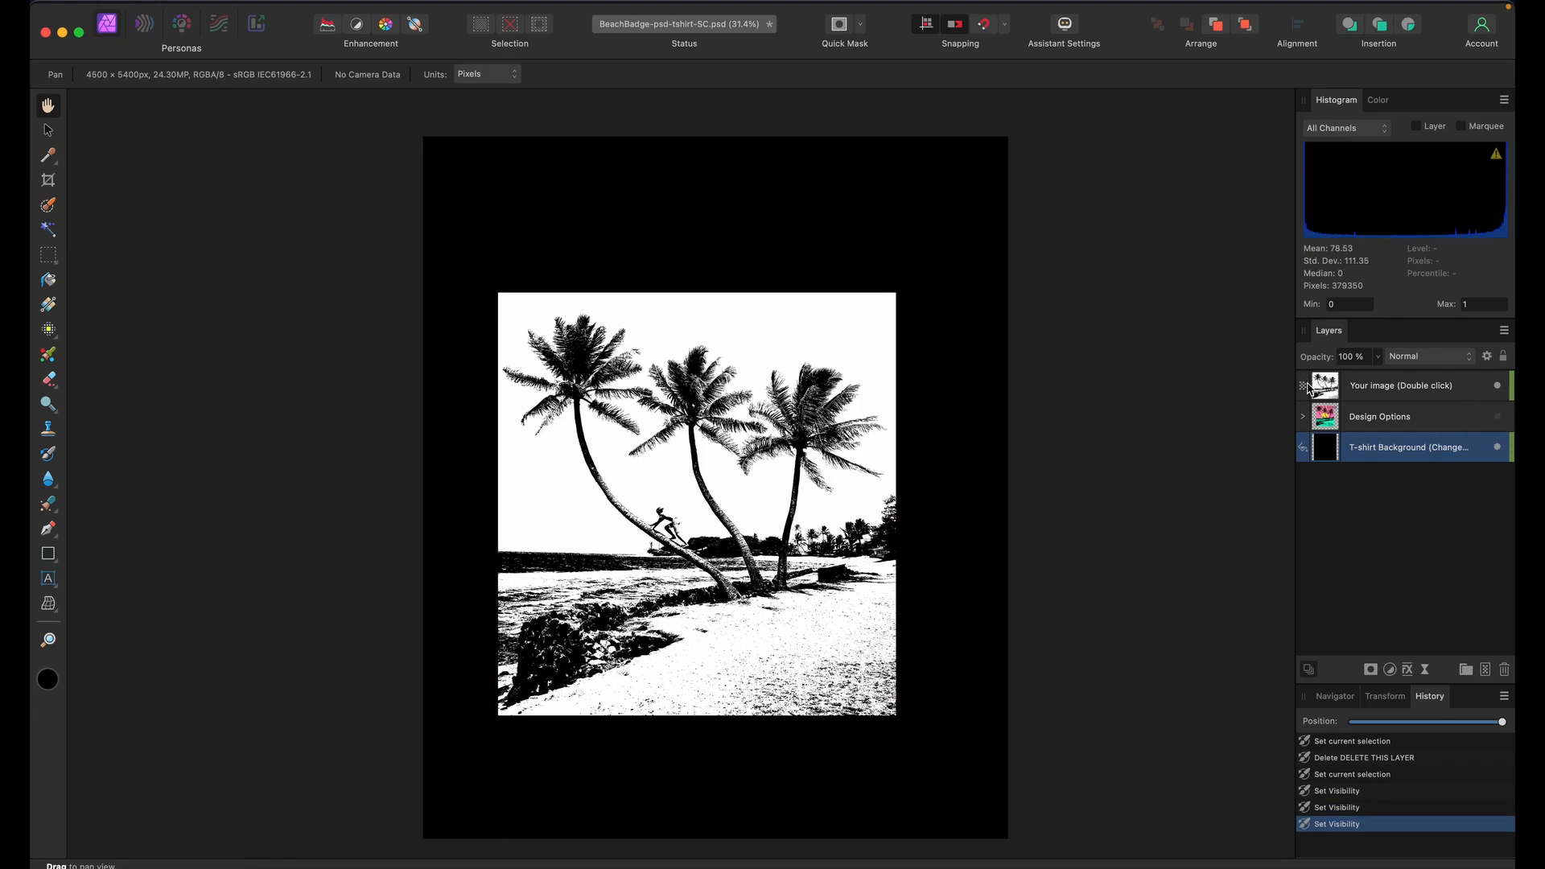
left_click(1498, 386)
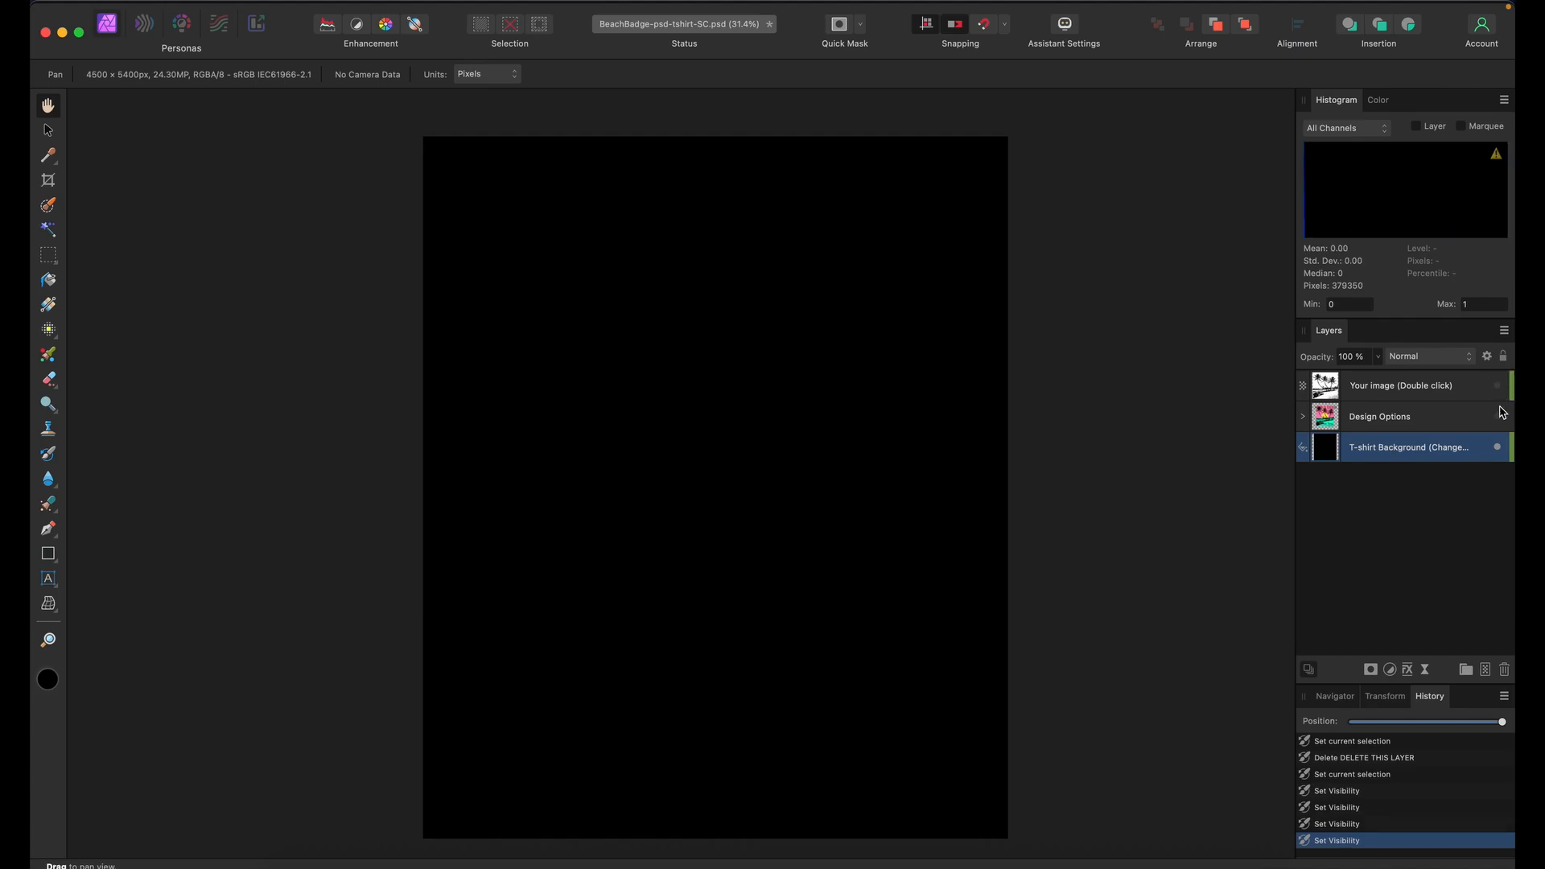
left_click(1497, 416)
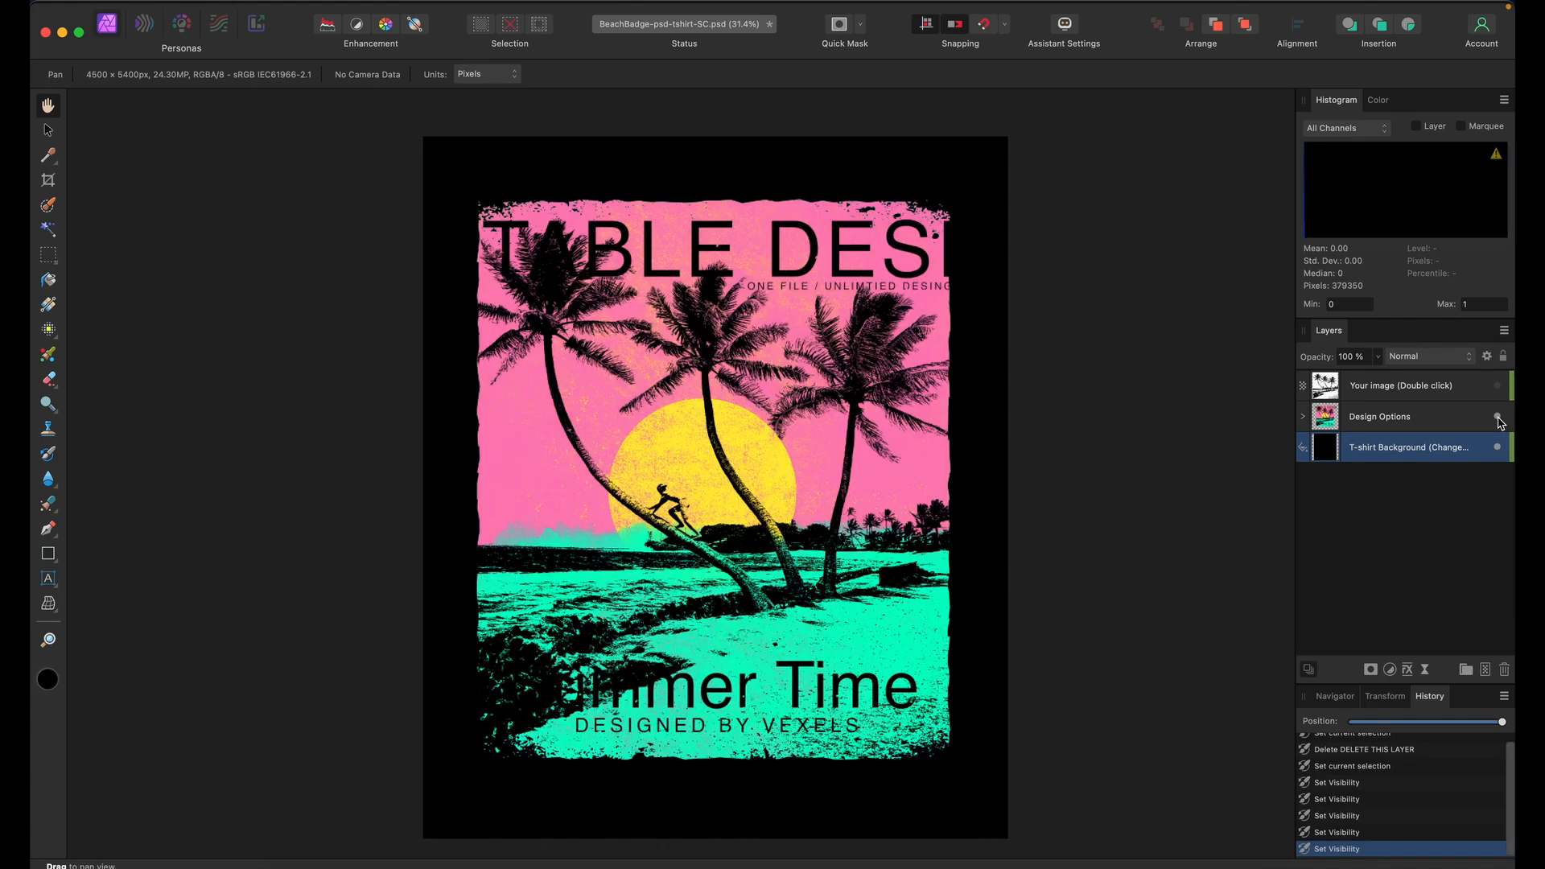
Expand the Design Options group and preview Option 2 and Option 1 individually, ending with only Option 3 visible
left_click(1302, 417)
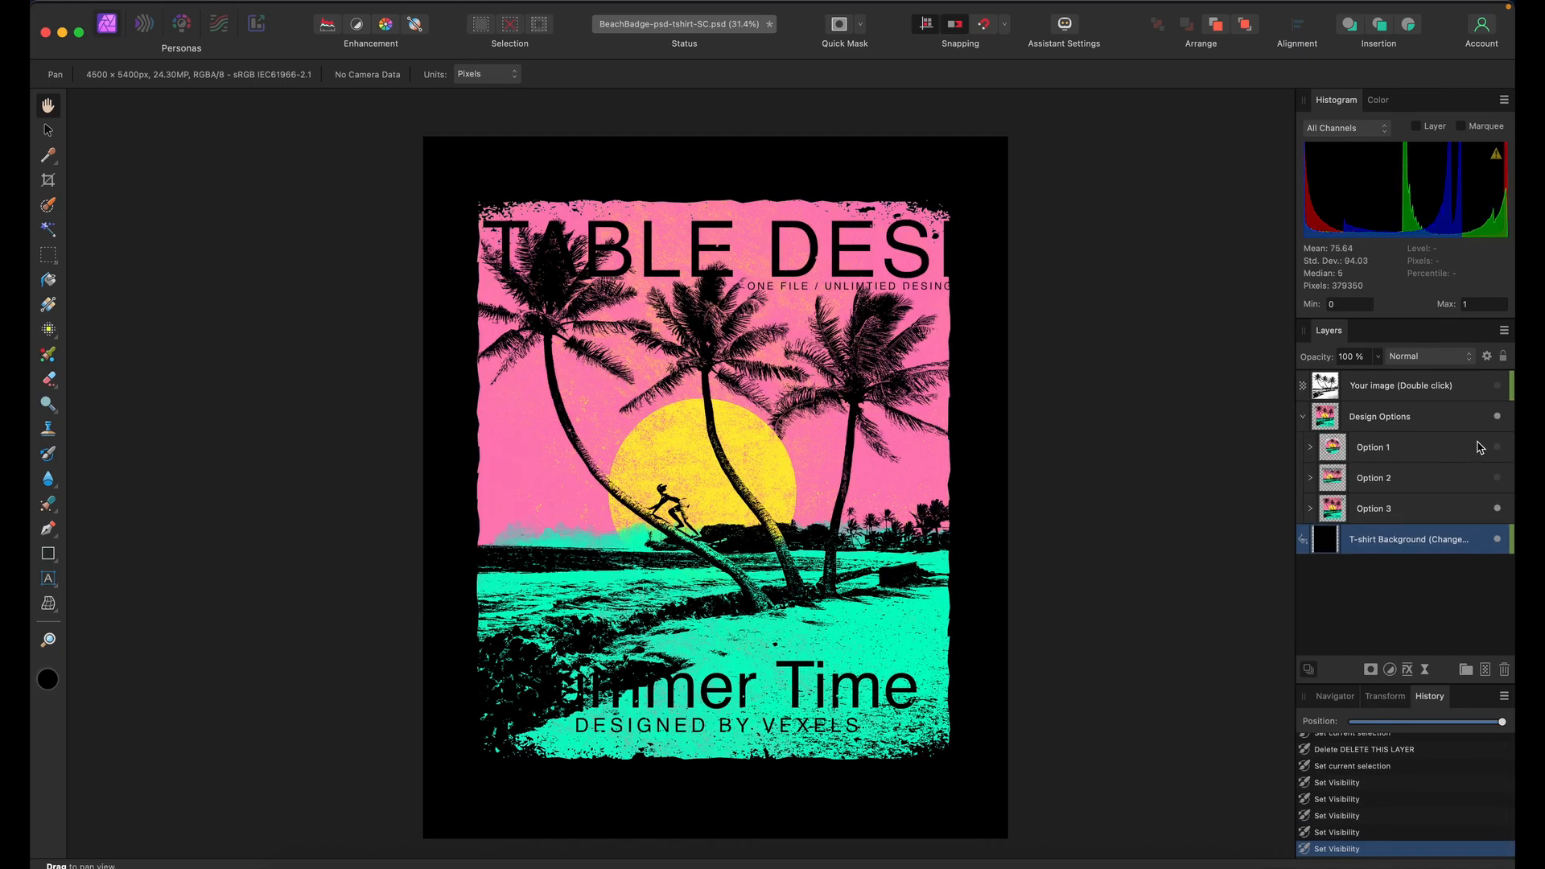
left_click(1496, 509)
left_click(1497, 478)
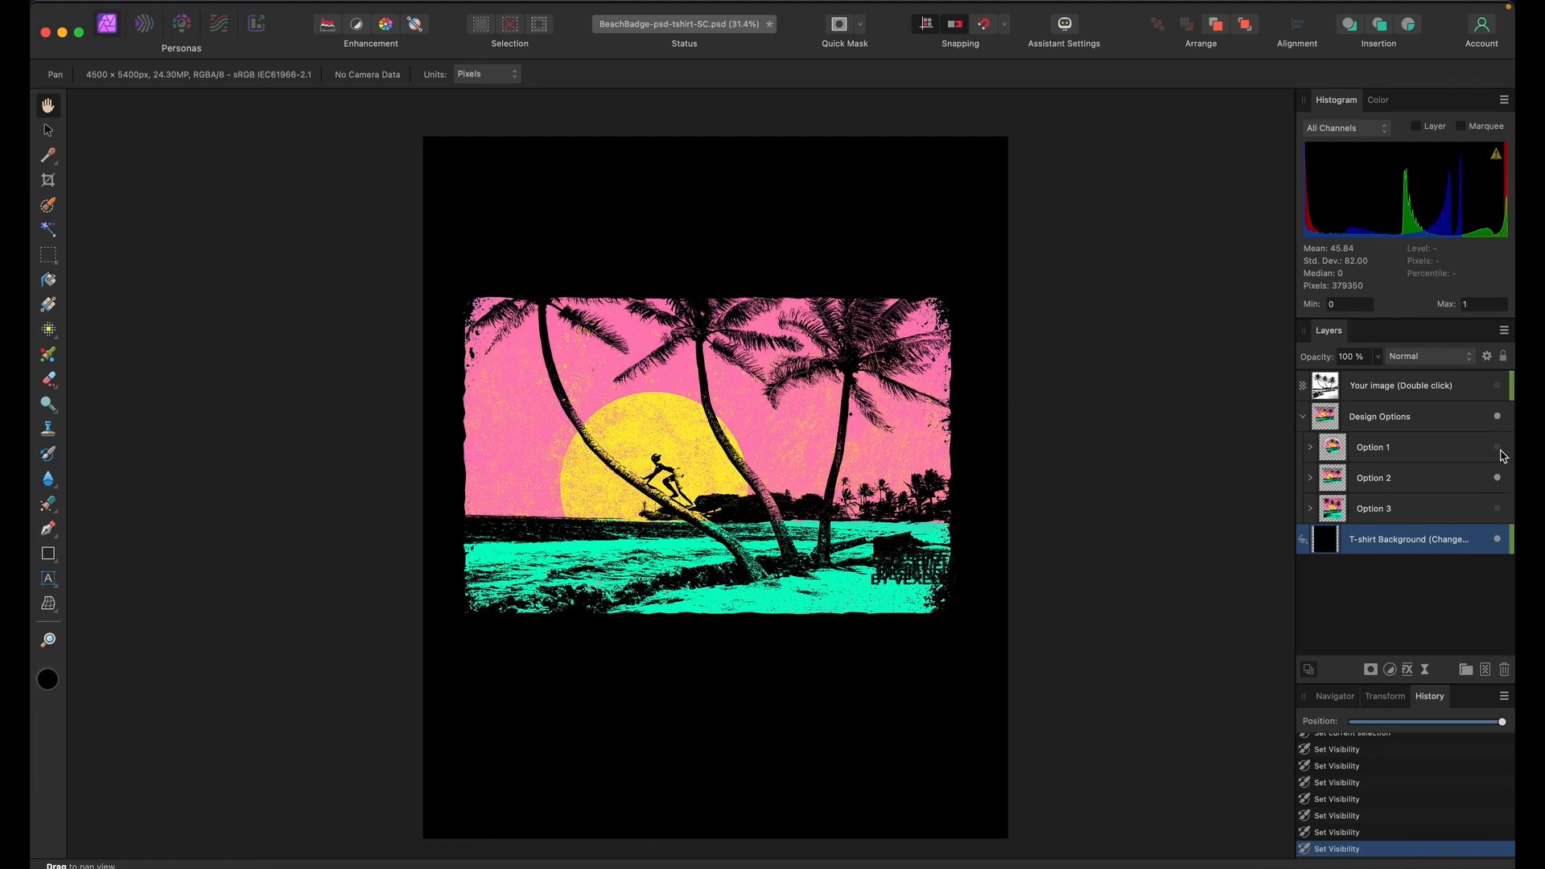
left_click(1497, 478)
left_click(1497, 447)
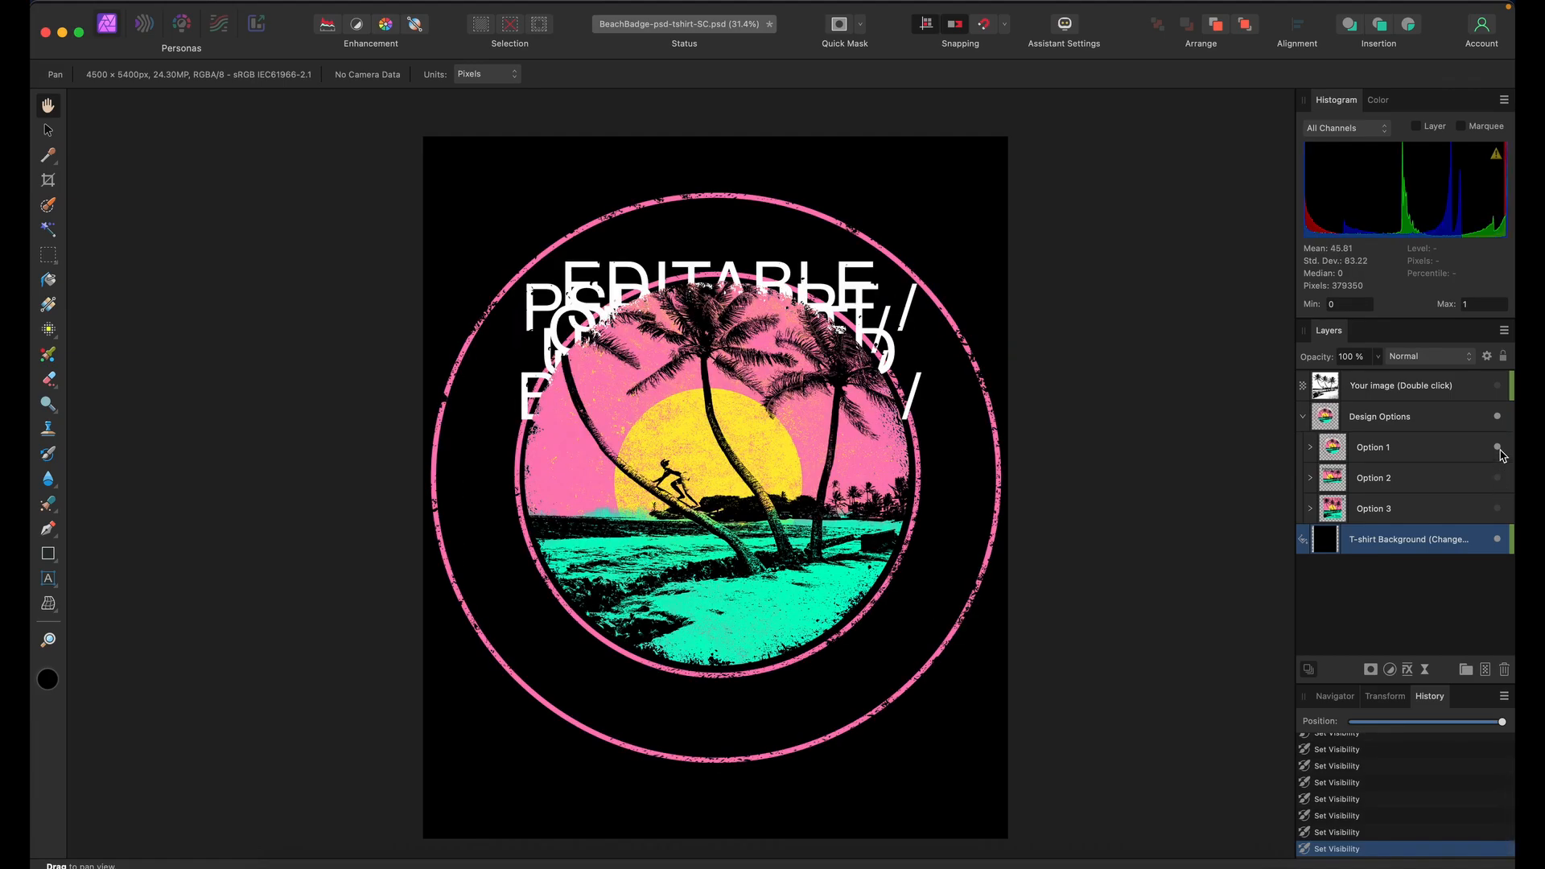
left_click(1498, 418)
left_click(1498, 417)
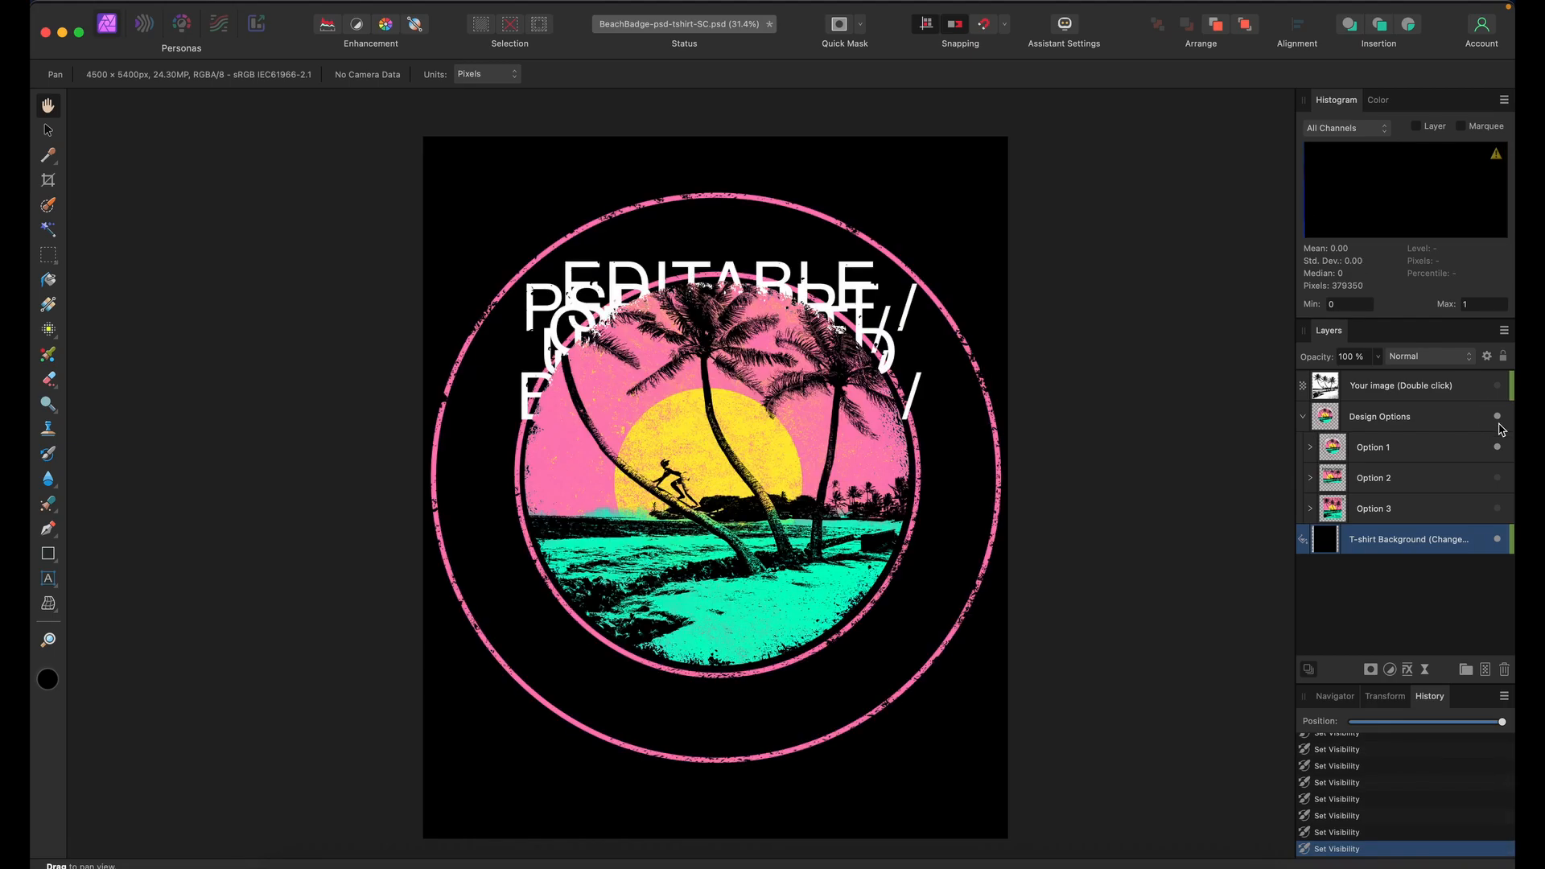
left_click(1498, 448)
left_click(1497, 478)
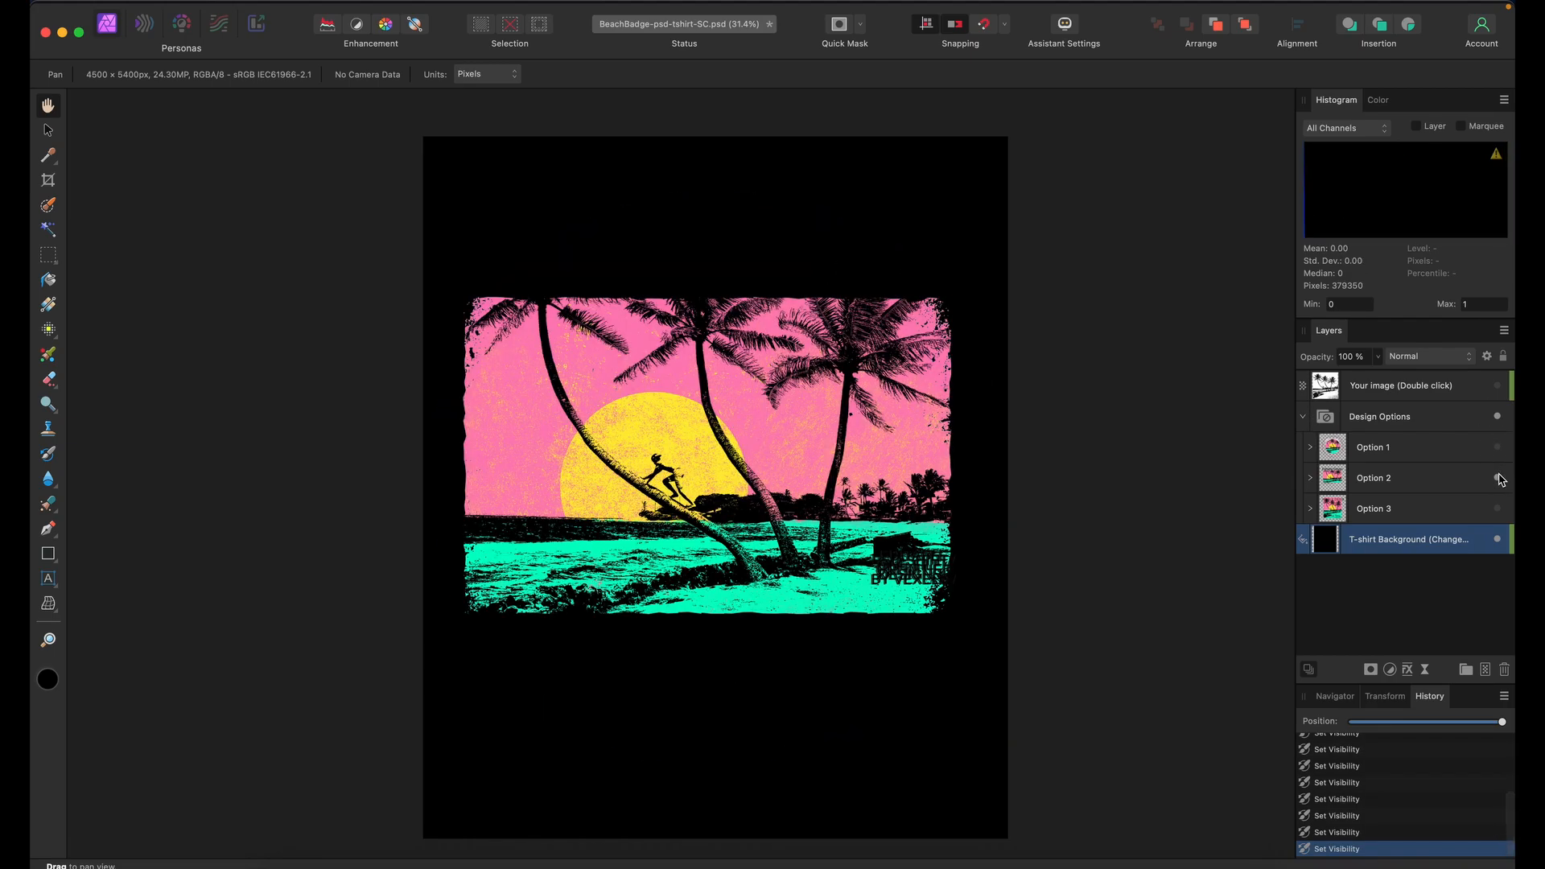
left_click(1497, 478)
left_click(1498, 509)
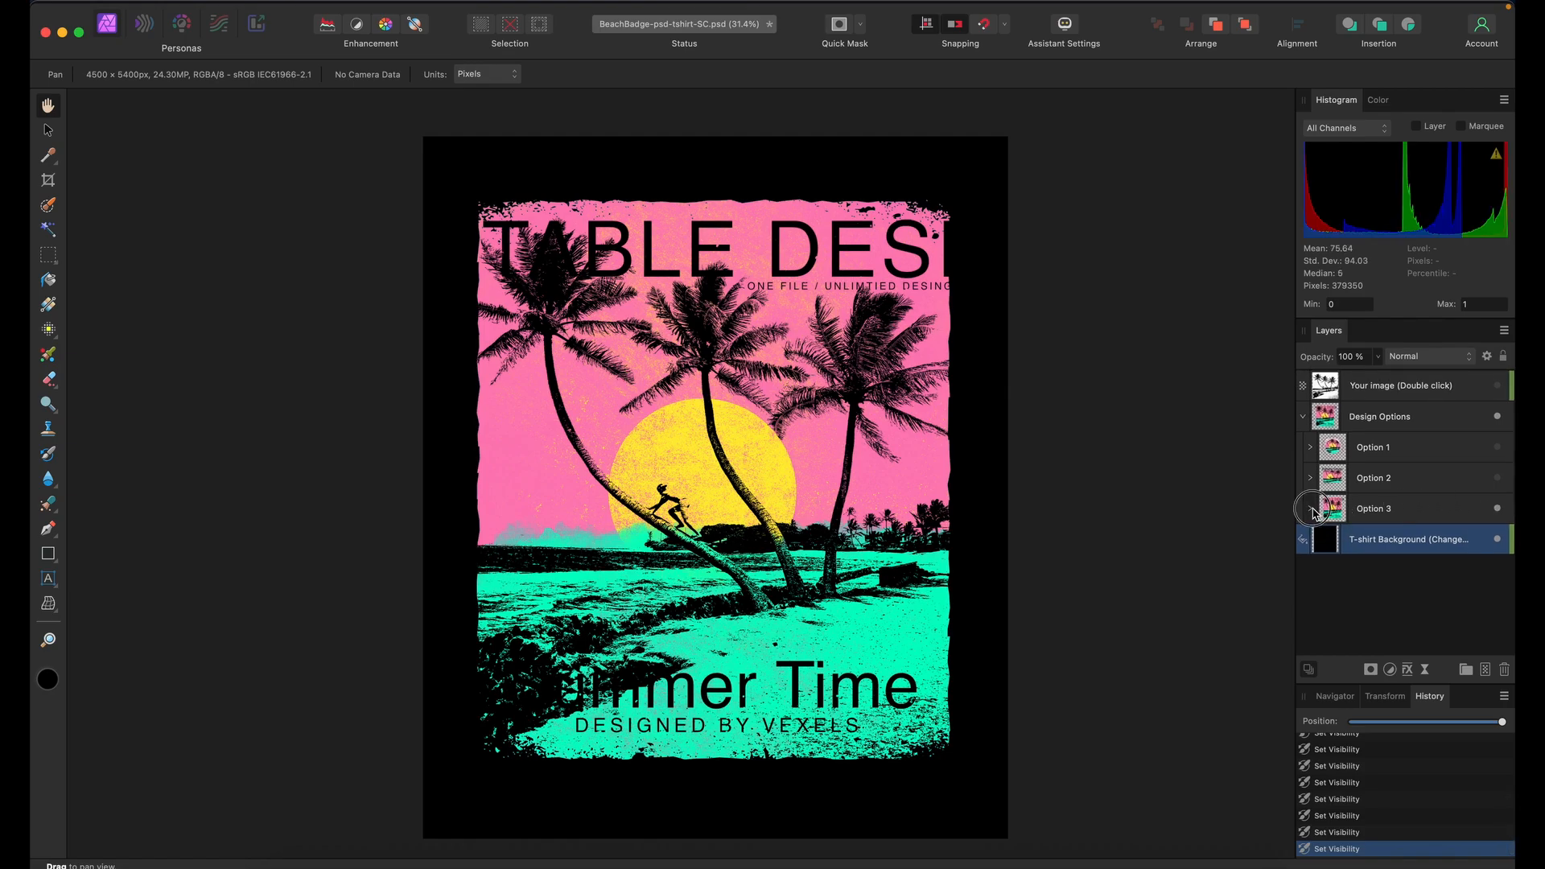
Expand the Option 3 group and delete the unused Option 1 from Design Options
left_click(1311, 509)
left_click(1410, 458)
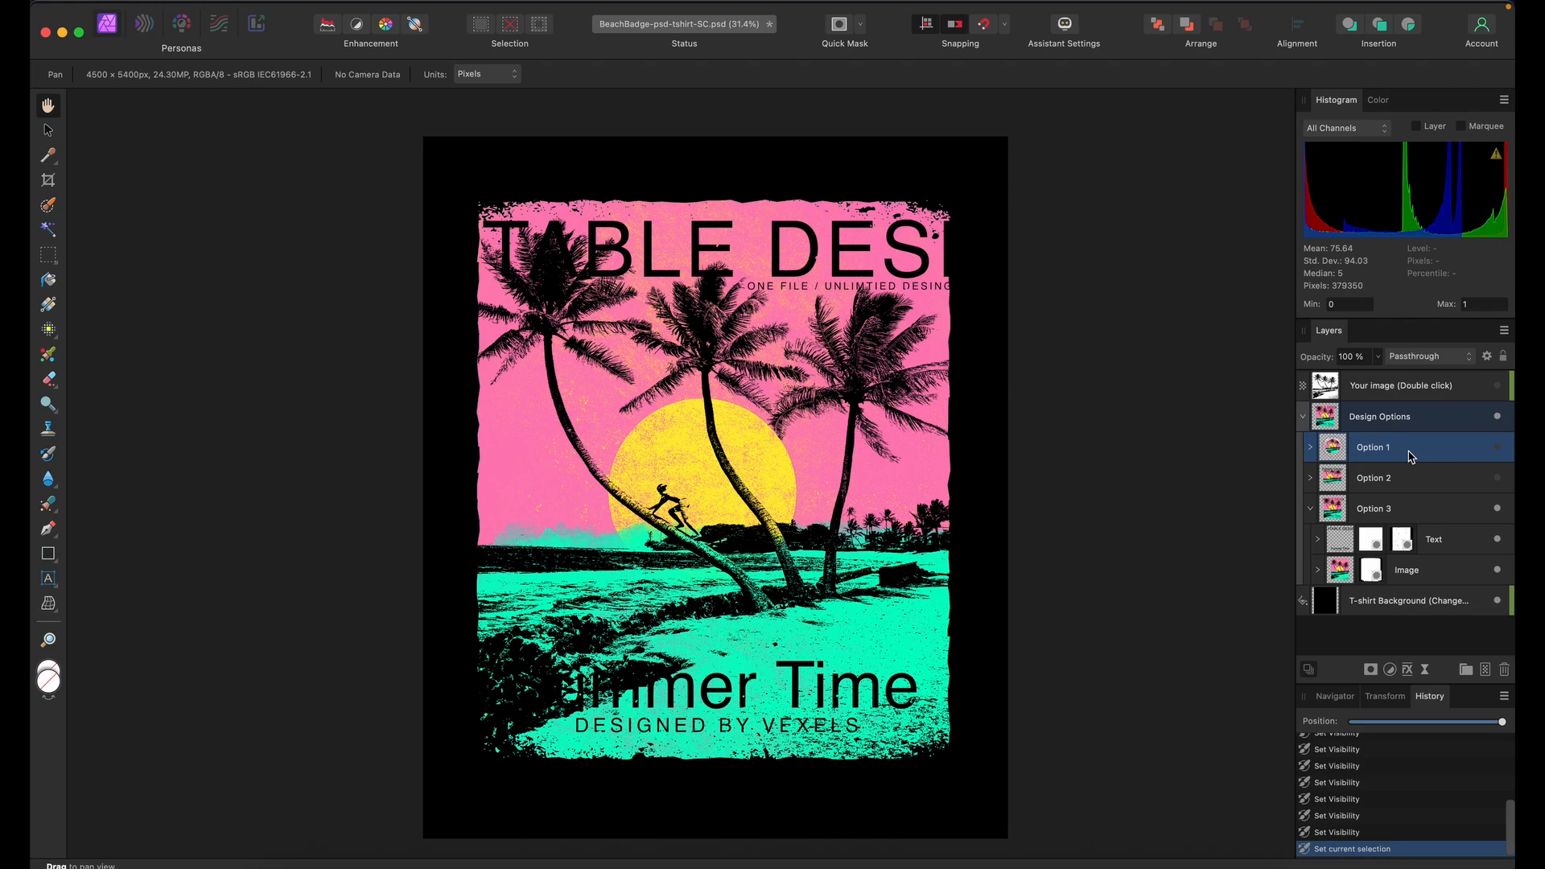
right_click(1410, 457)
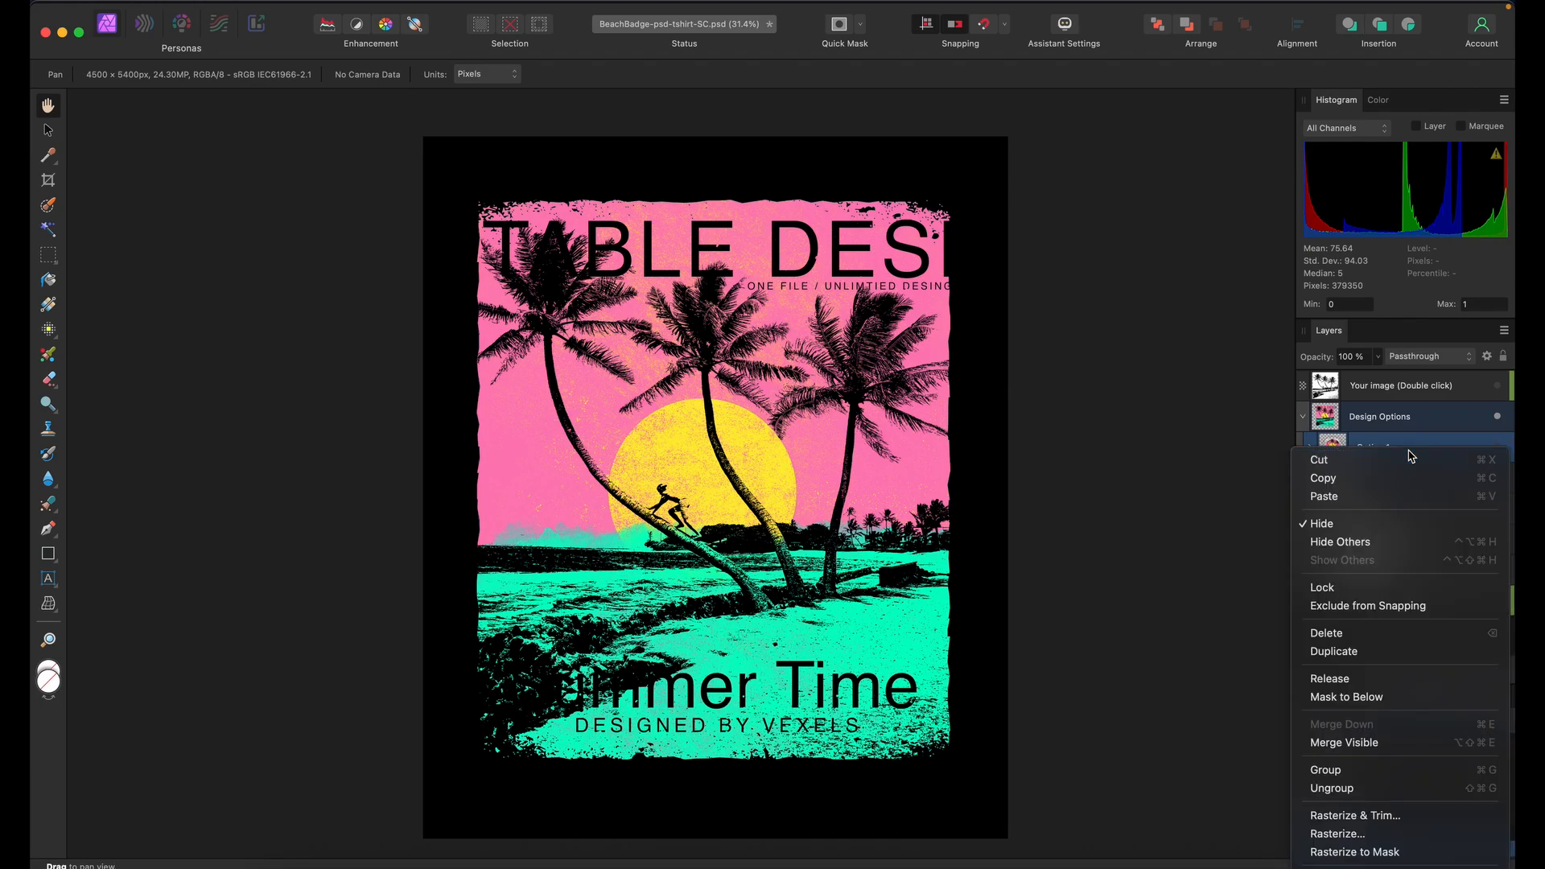
left_click(1386, 634)
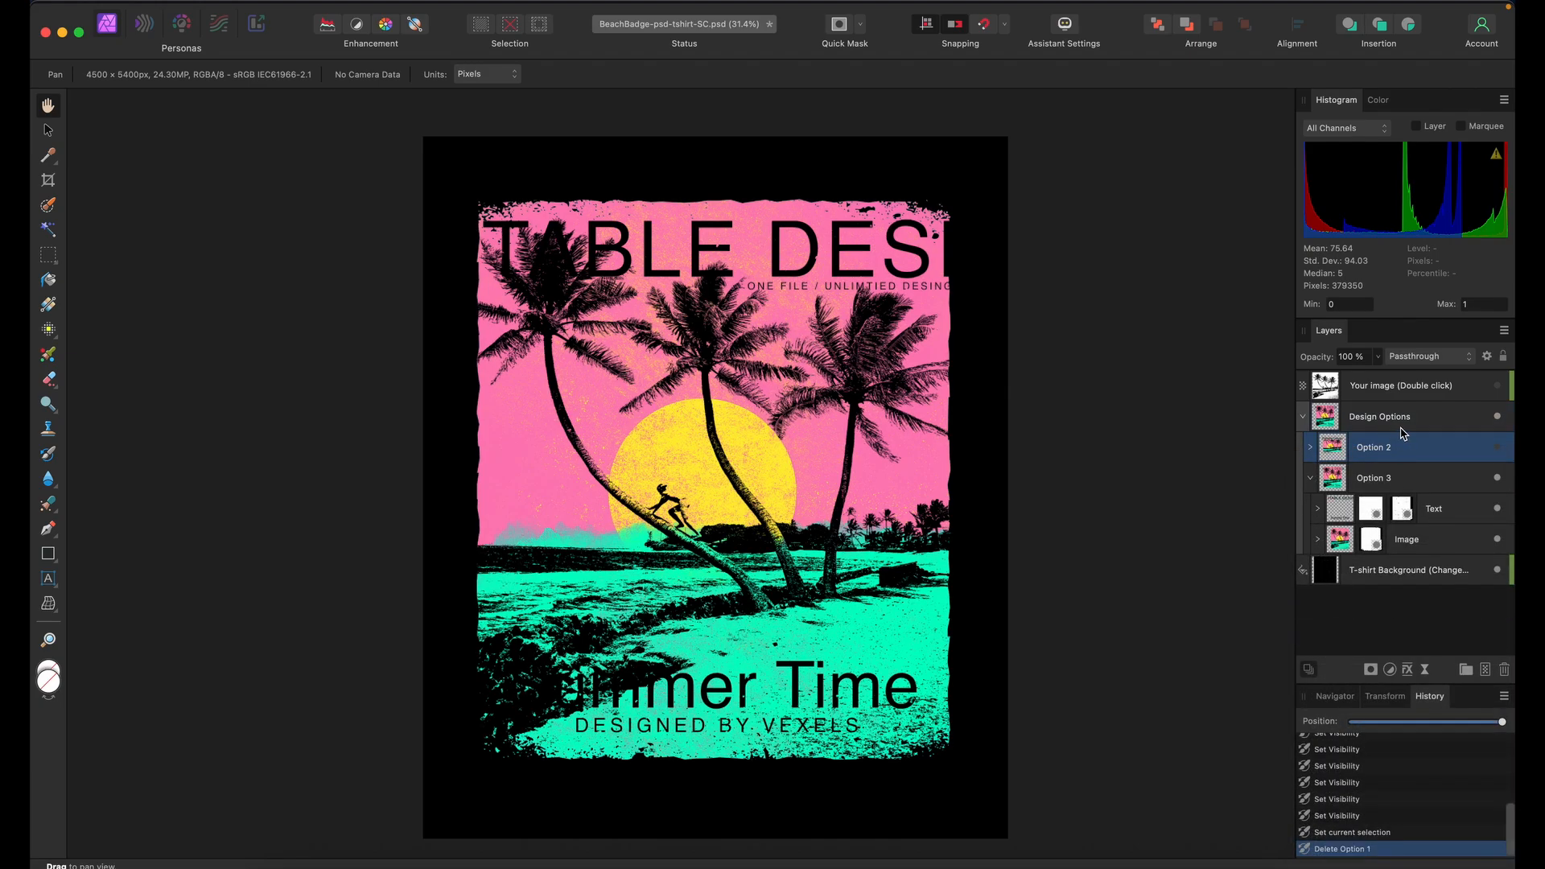
Delete the unused Option 2 from the Design Options group
right_click(1402, 447)
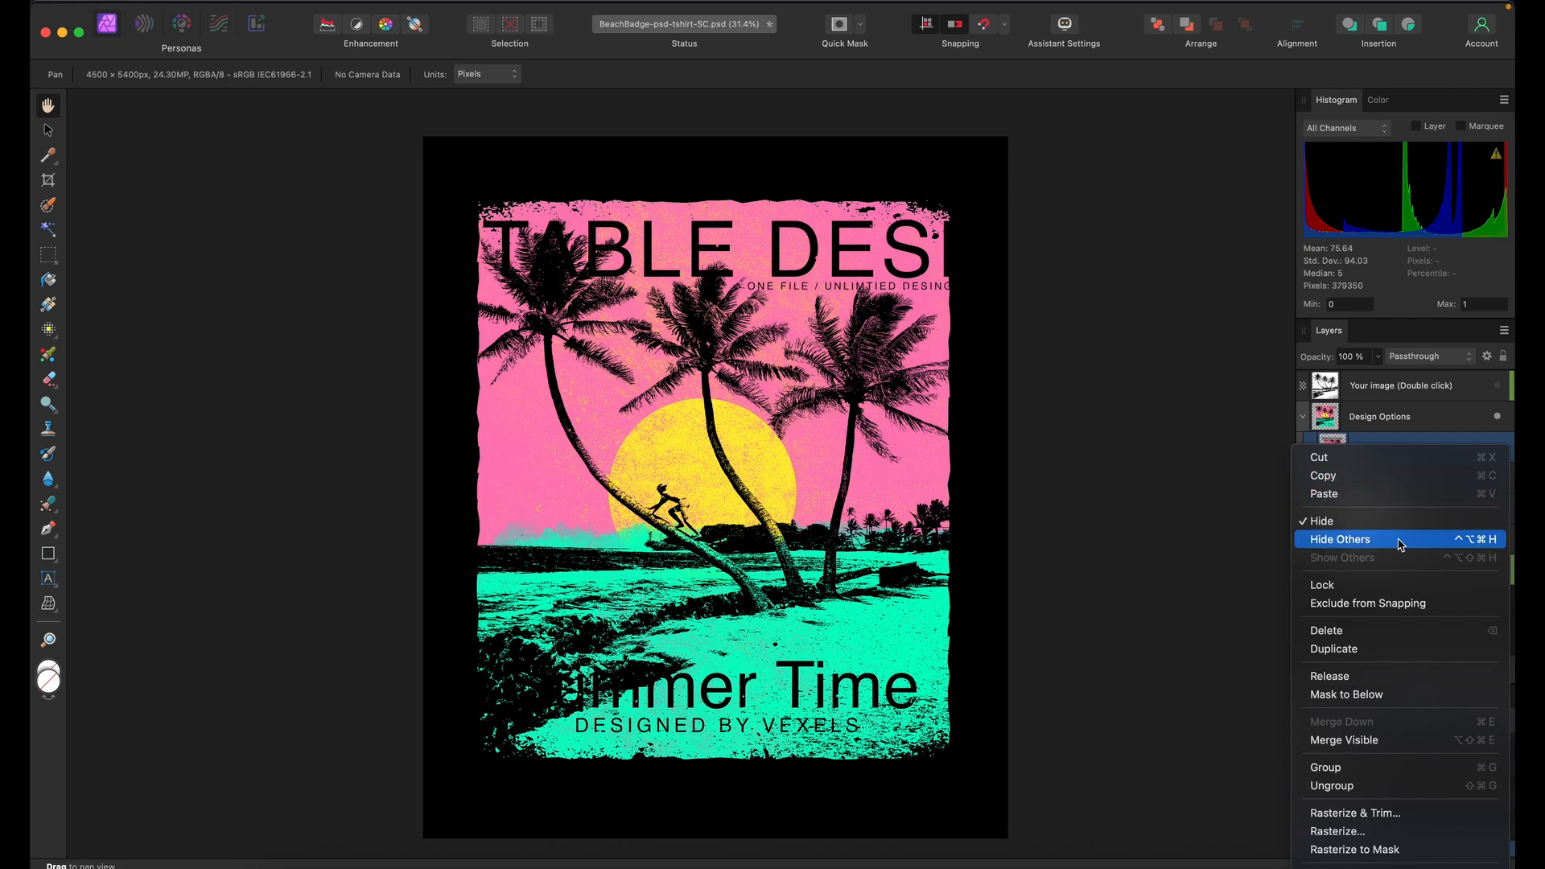
left_click(1394, 631)
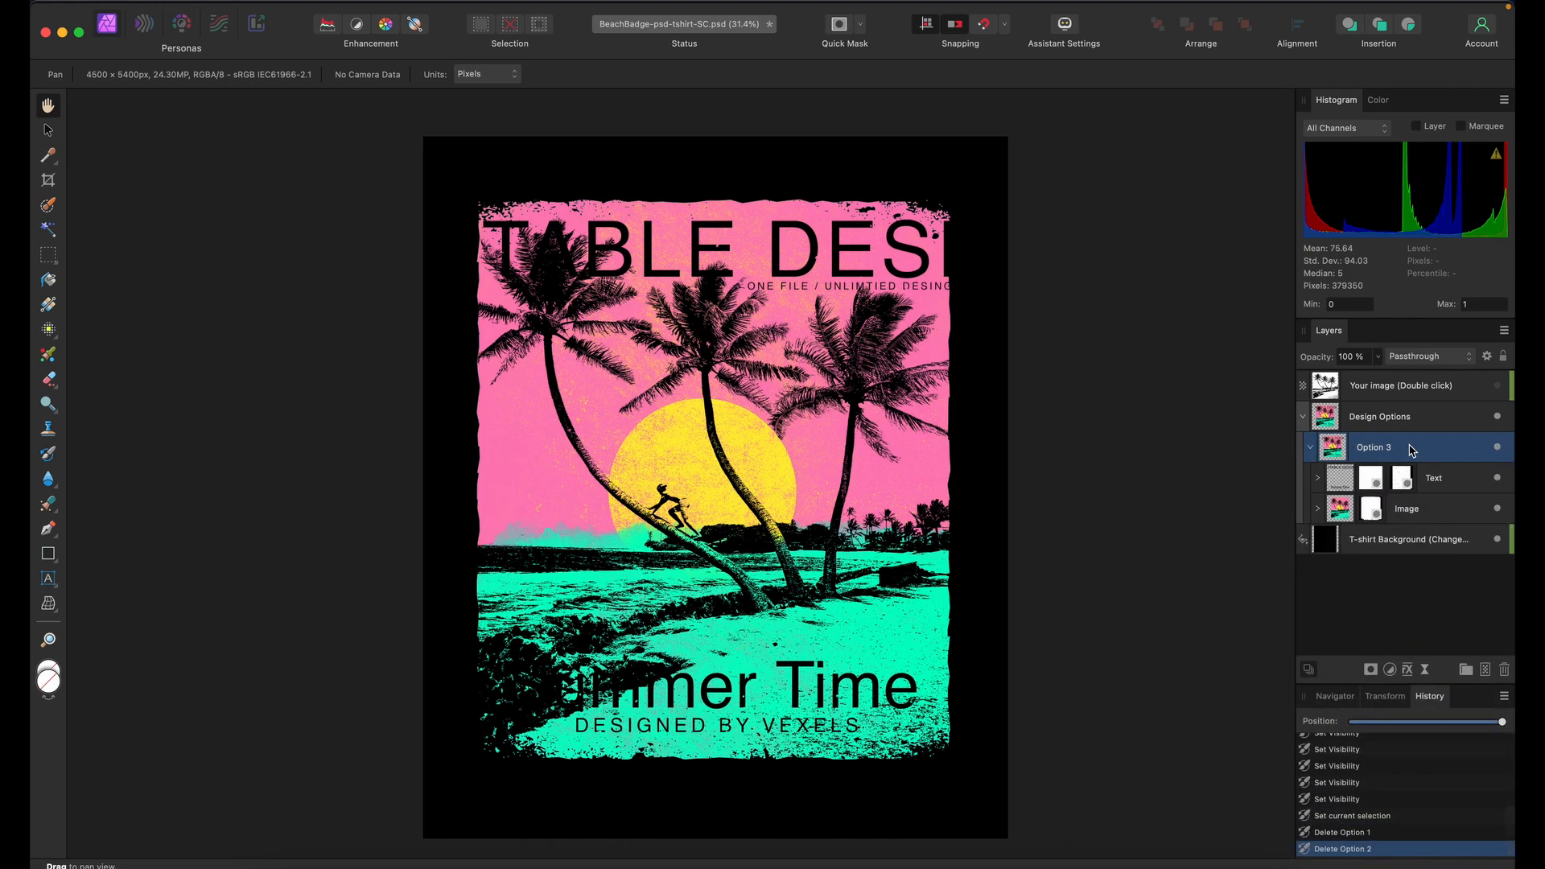
key("Delete")
Expand Option 3's Text group and toggle the Title 1 layer's visibility to identify its text, leaving it visible
left_click(1318, 478)
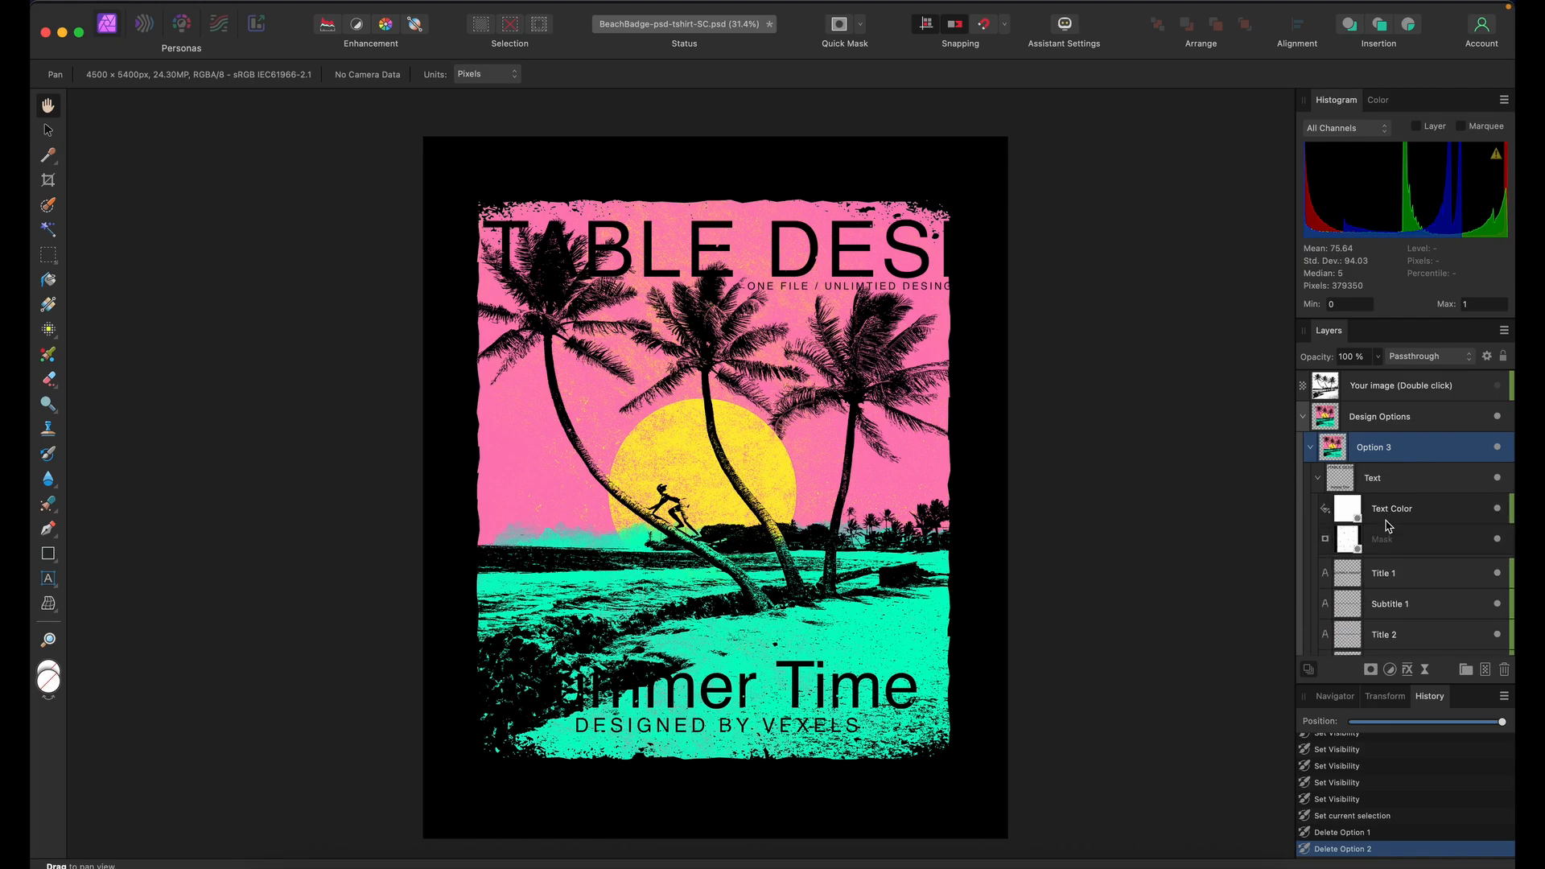
scroll(1393, 559, "down", 2)
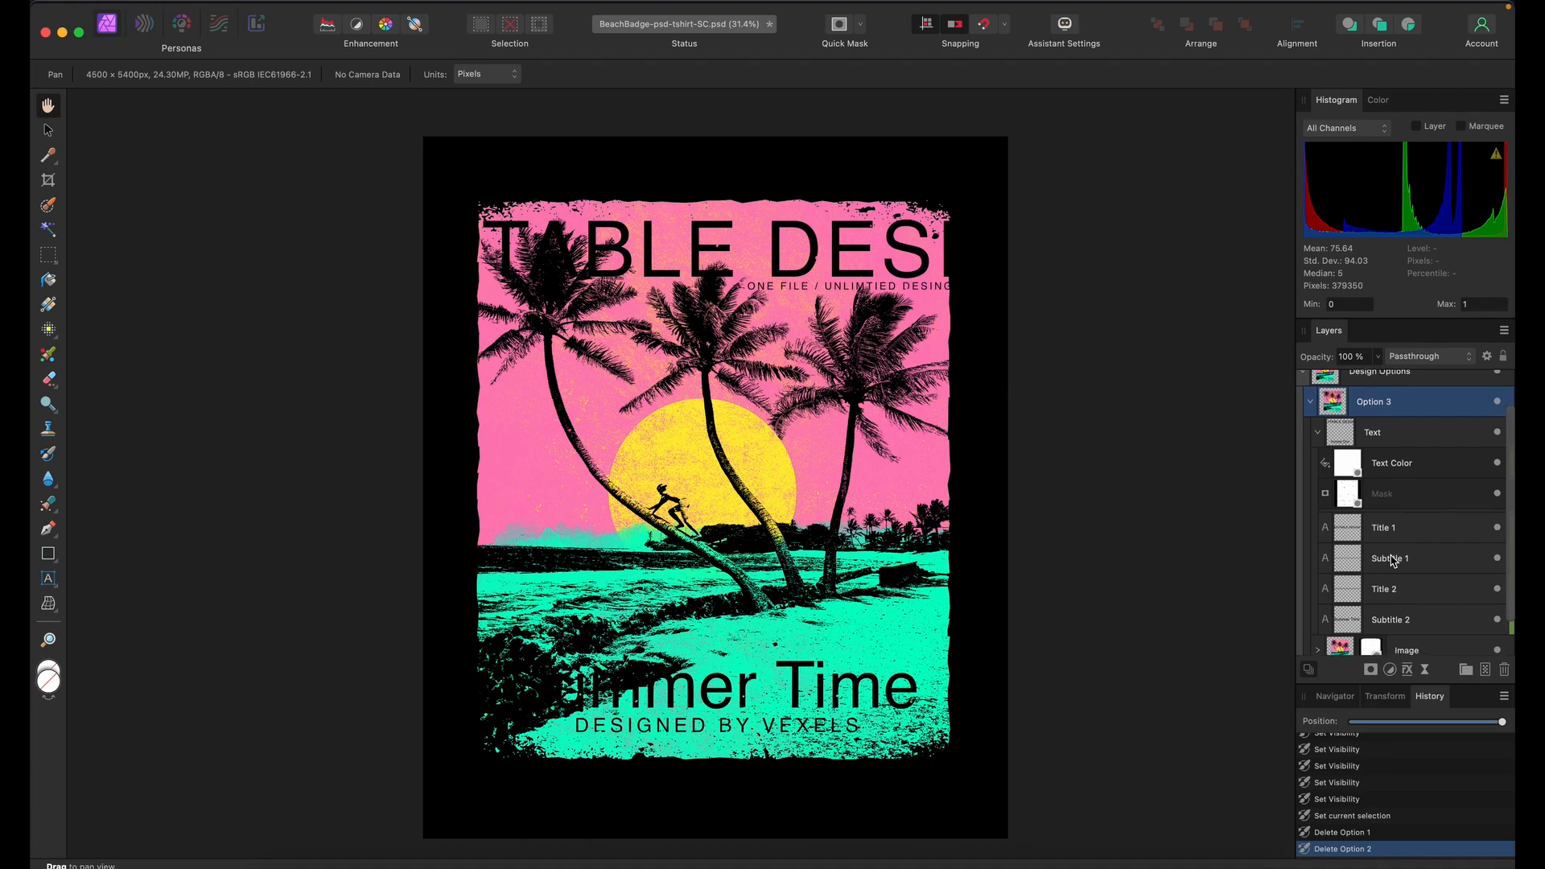
left_click(1394, 530)
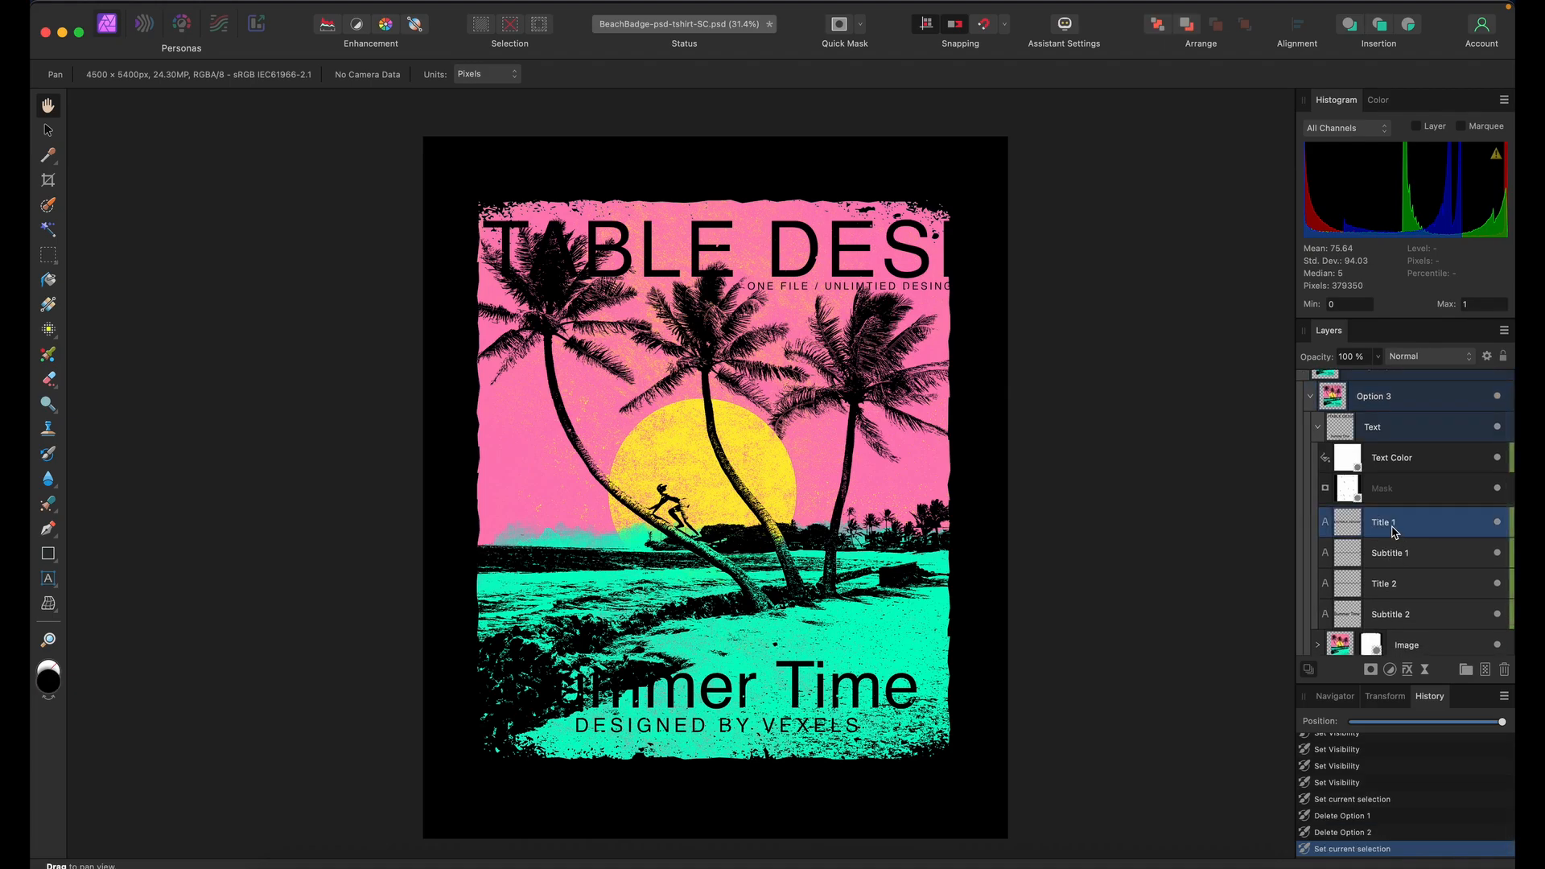
left_click(1497, 523)
left_click(1498, 523)
left_click(1498, 523)
left_click(1498, 523)
left_click(1497, 523)
left_click(1497, 523)
left_click(1498, 524)
left_click(1498, 523)
left_click(1497, 523)
left_click(1498, 523)
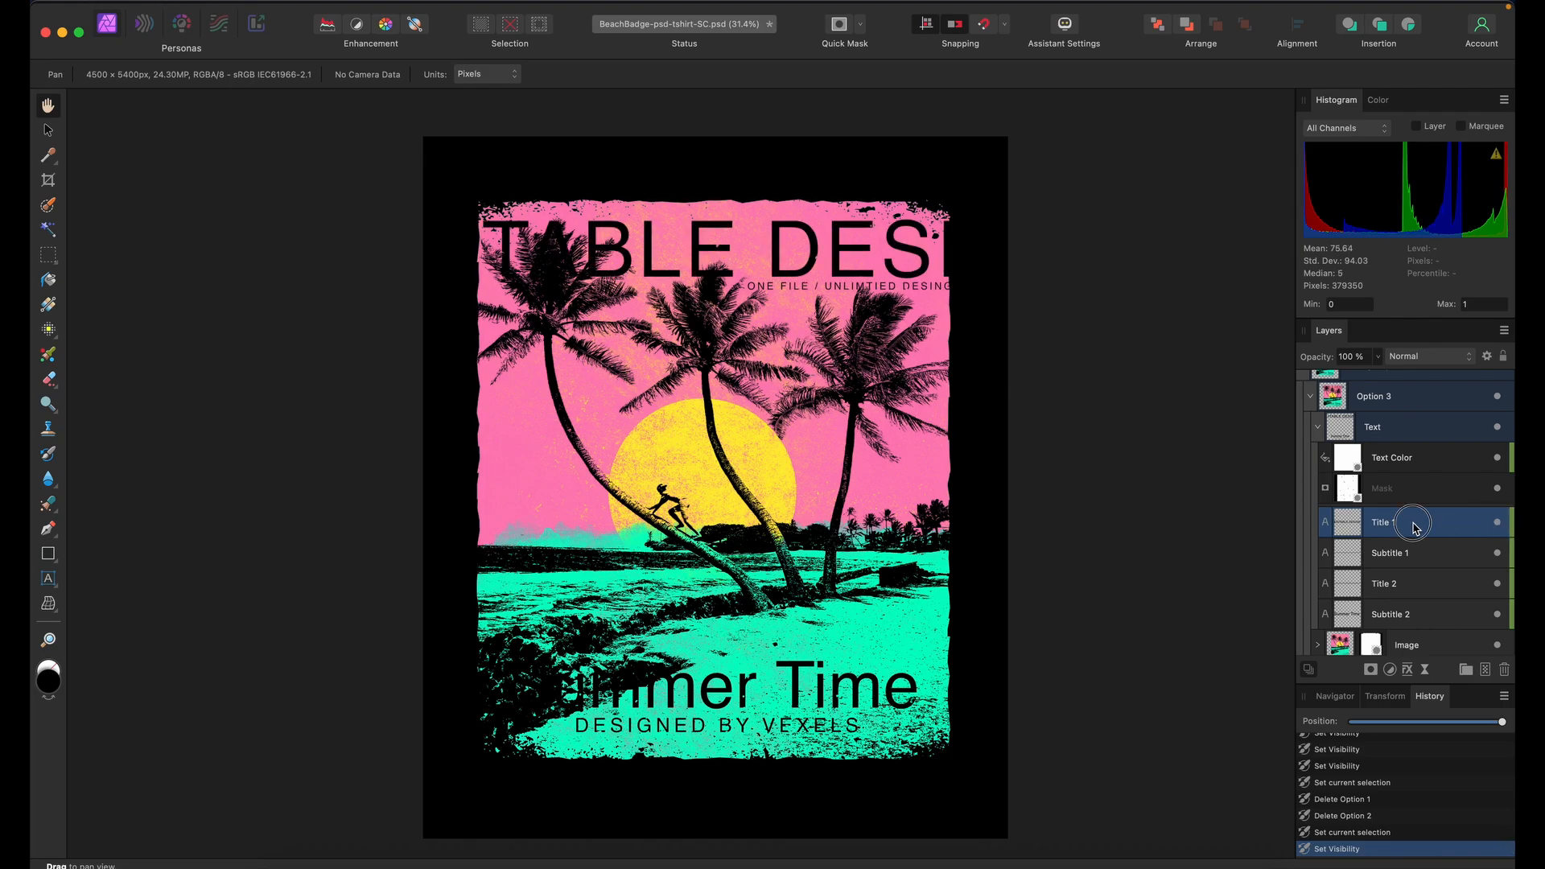
Rename the Title 1 layer as Yosemite
left_click_drag(838, 264, 804, 250)
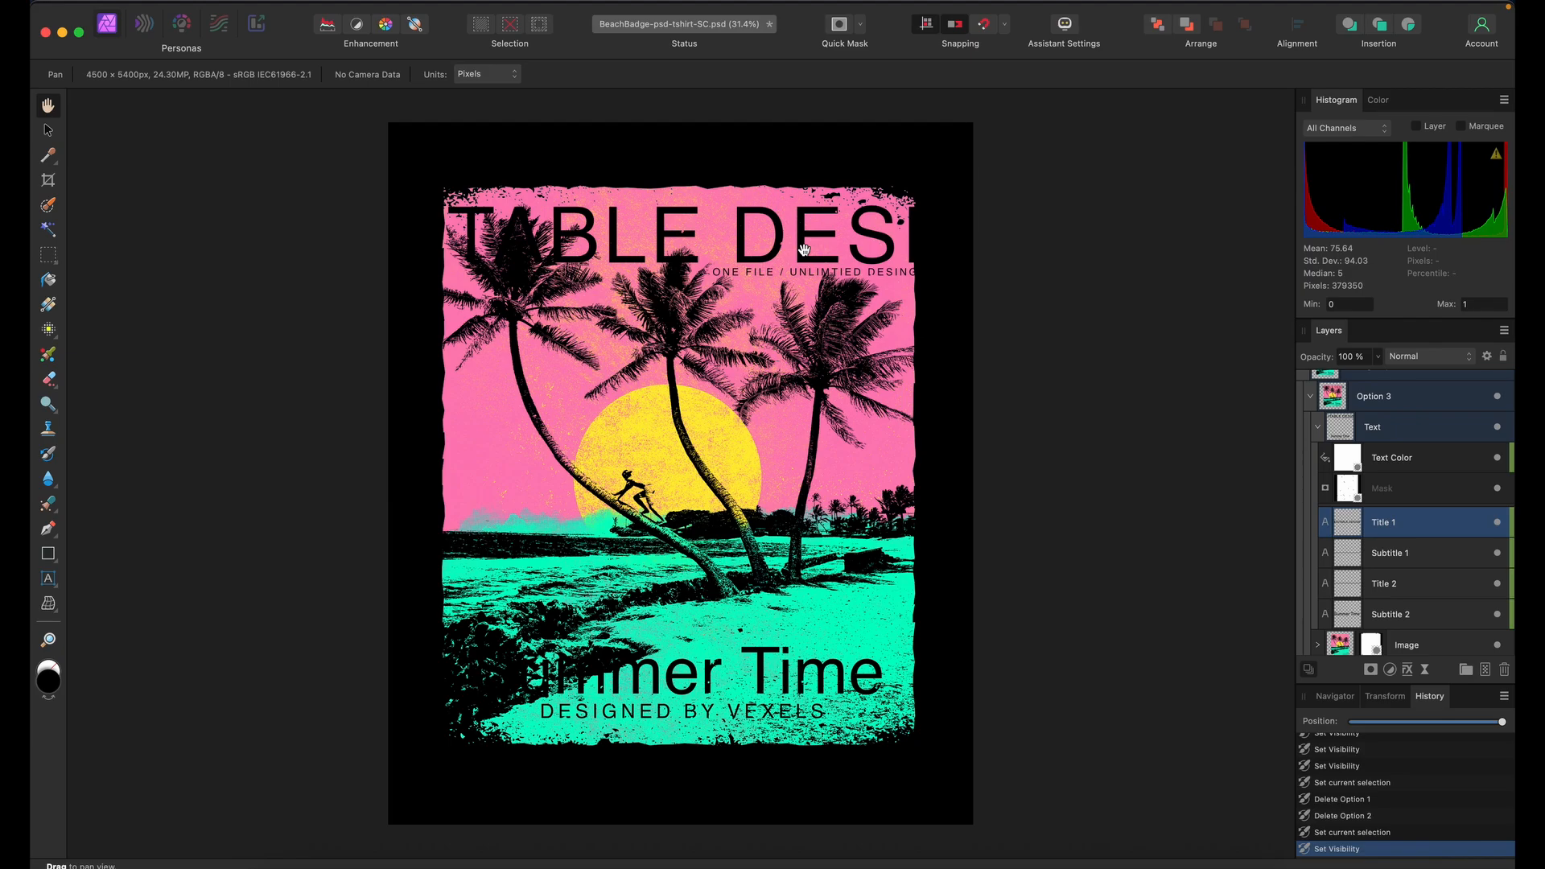
double_click(1349, 525)
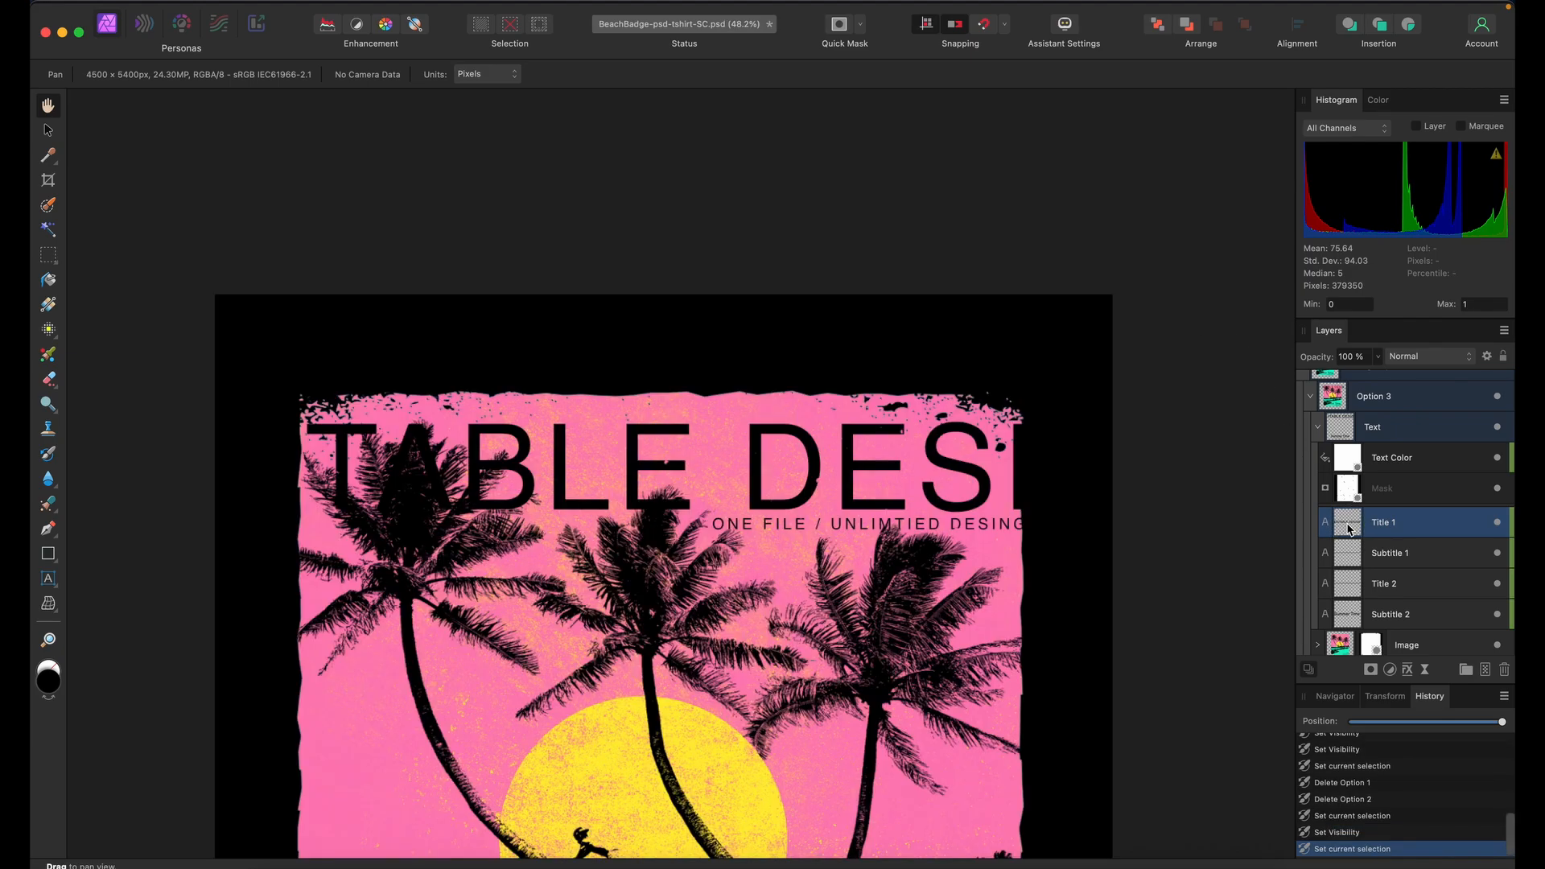
left_click(1388, 523)
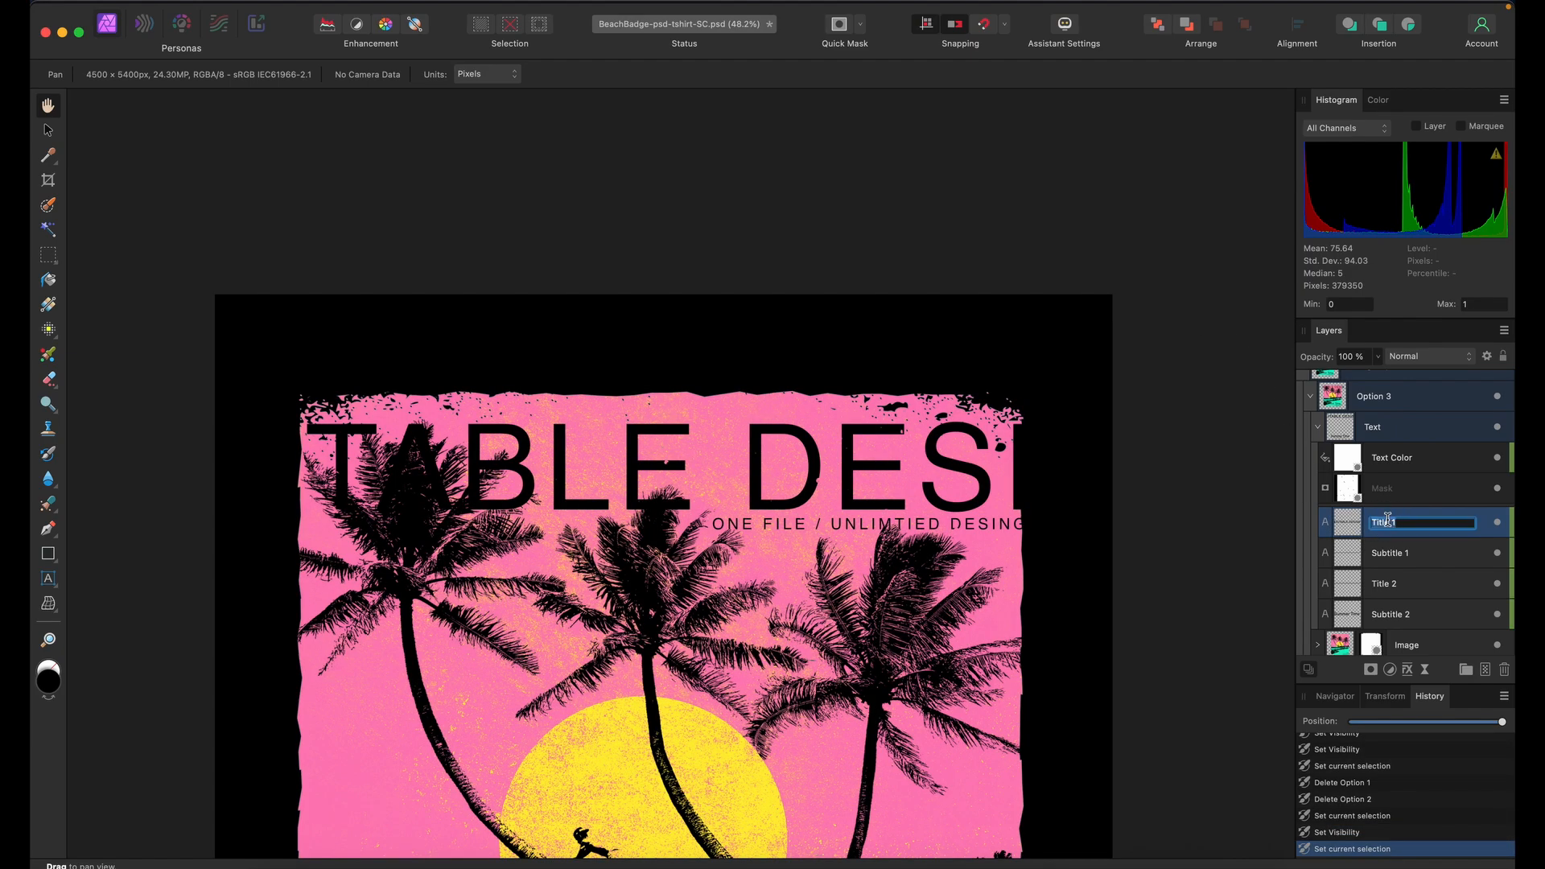
left_click(1336, 517)
double_click(1389, 521)
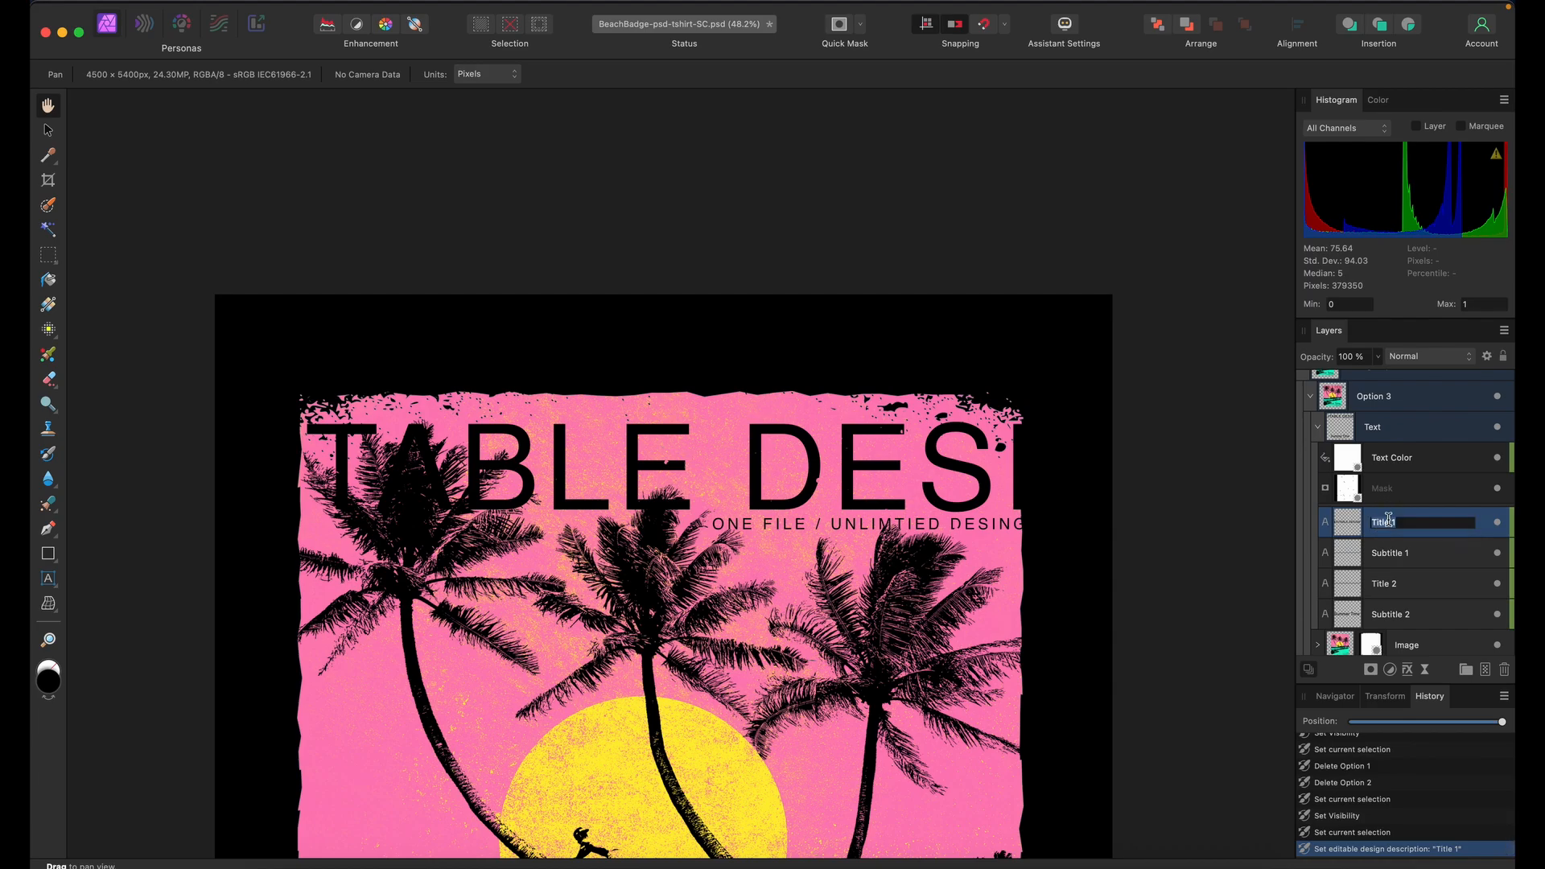
type("Yo")
key("Return")
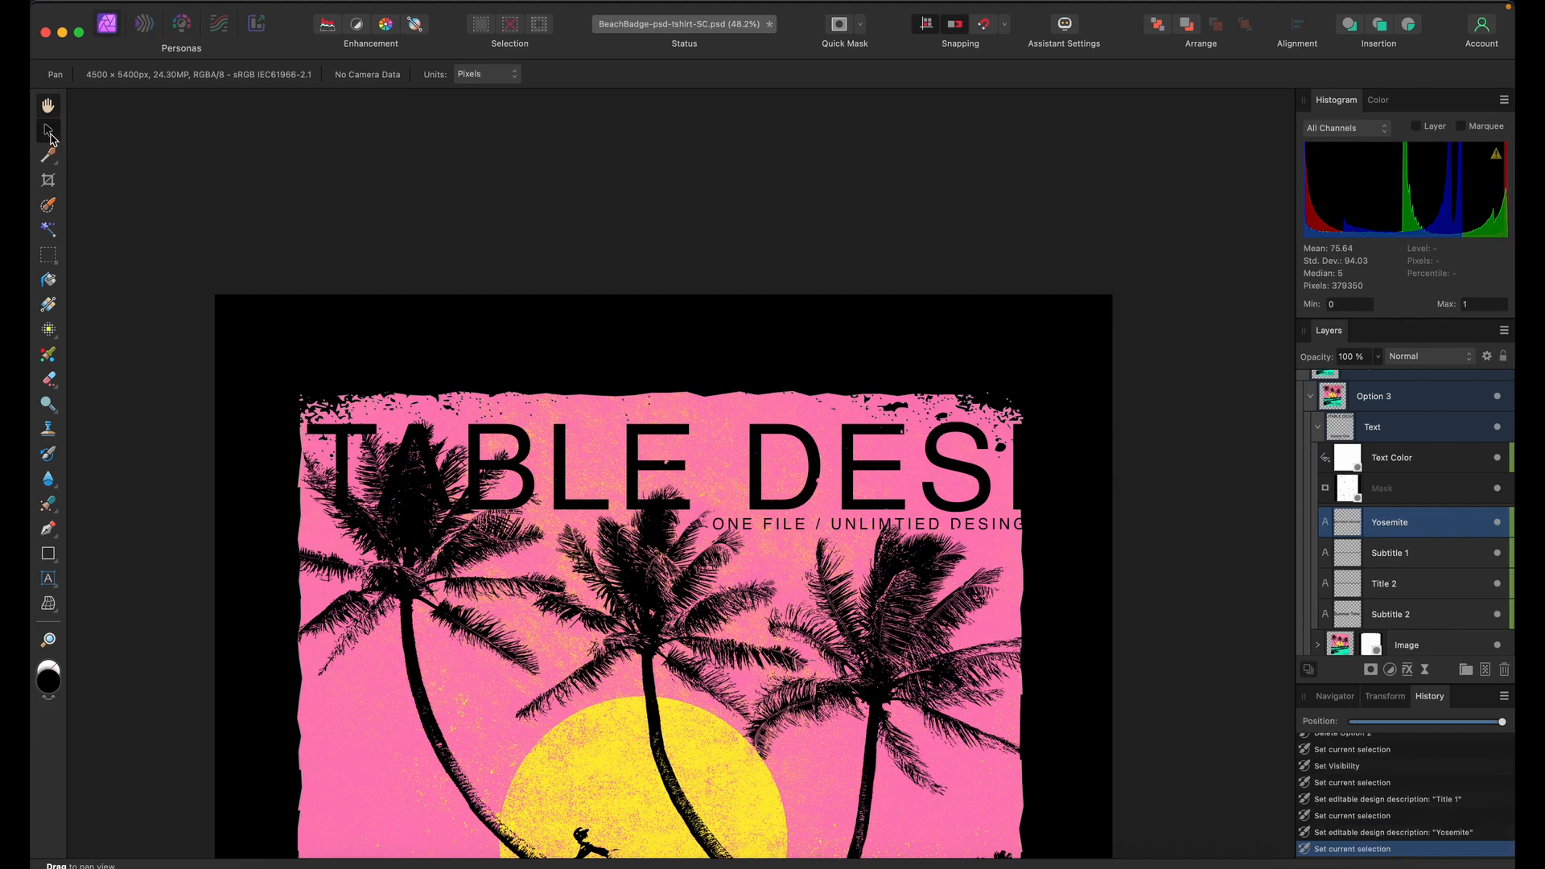
Replace the large title text at the top of the artwork with YOSEMITE
left_click(48, 131)
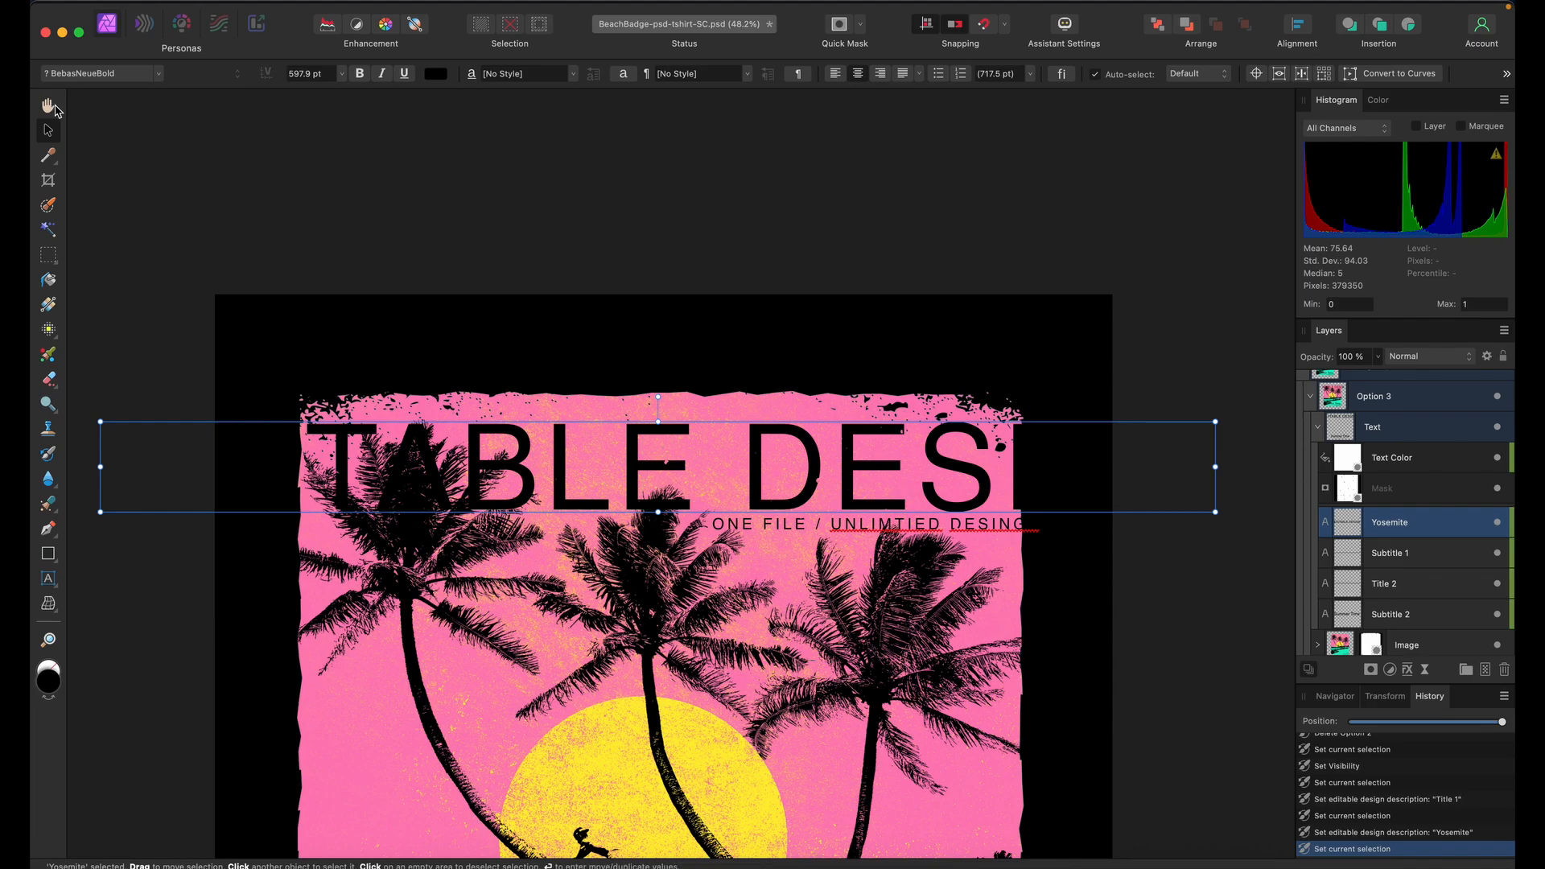
left_click(51, 108)
left_click_drag(500, 379, 481, 207)
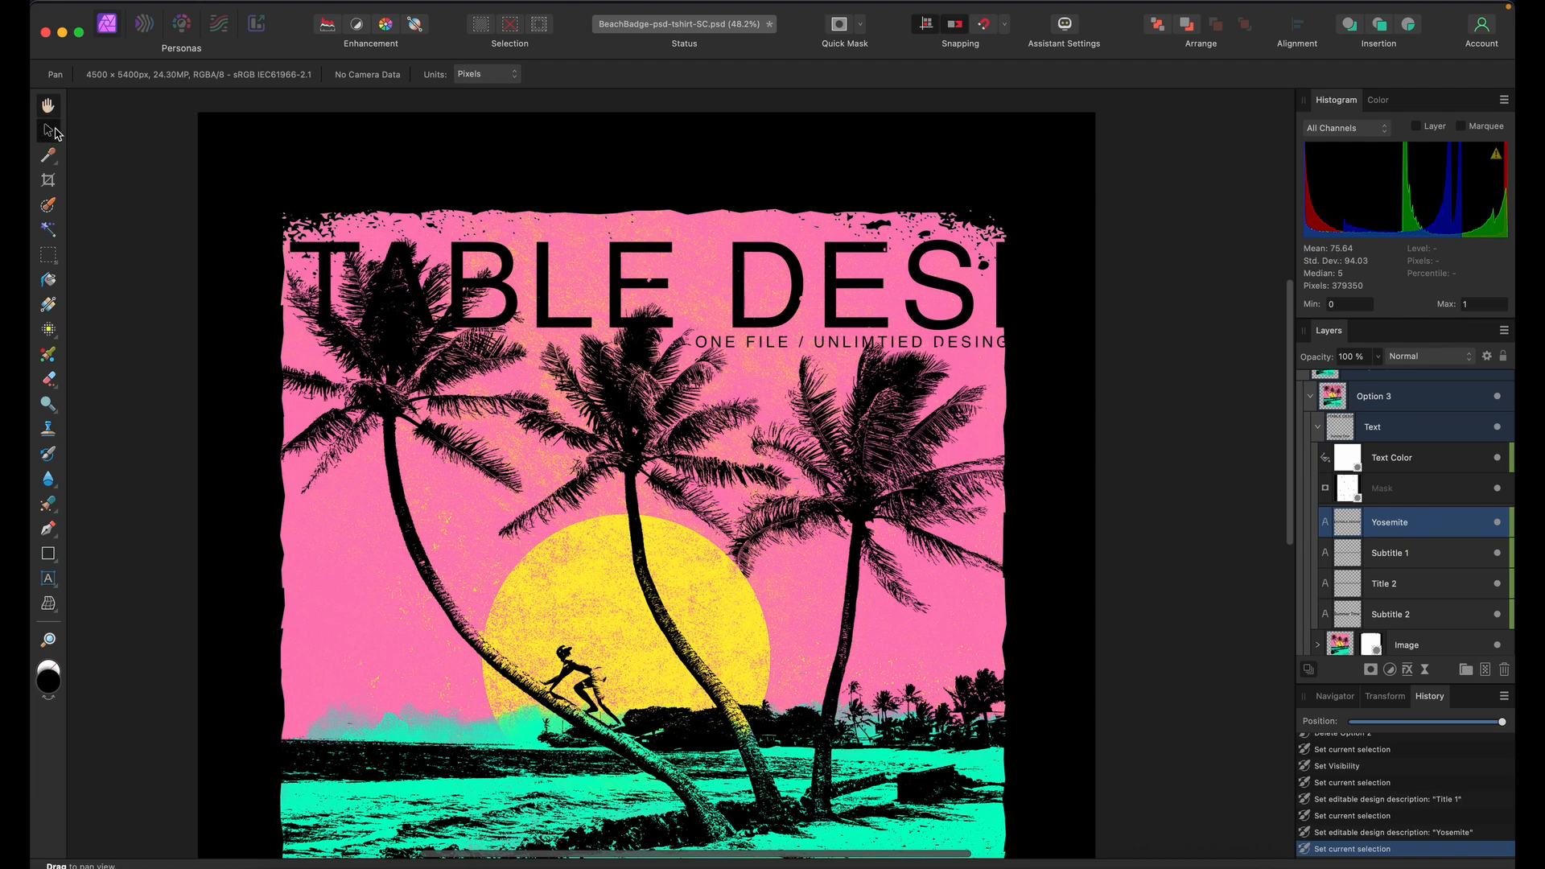
left_click(49, 130)
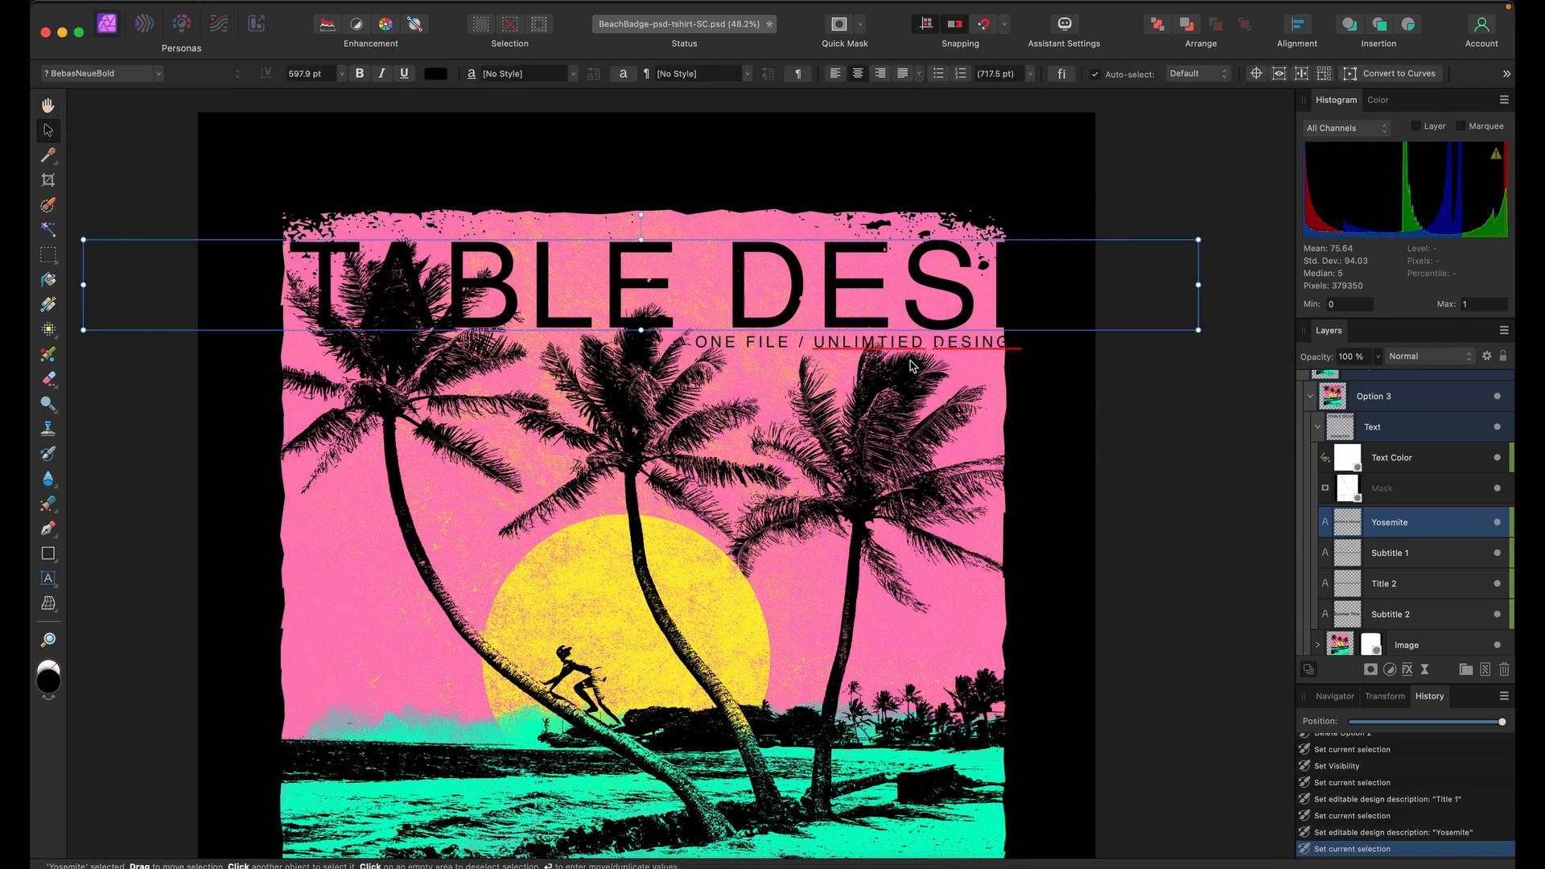
double_click(741, 298)
double_click(741, 295)
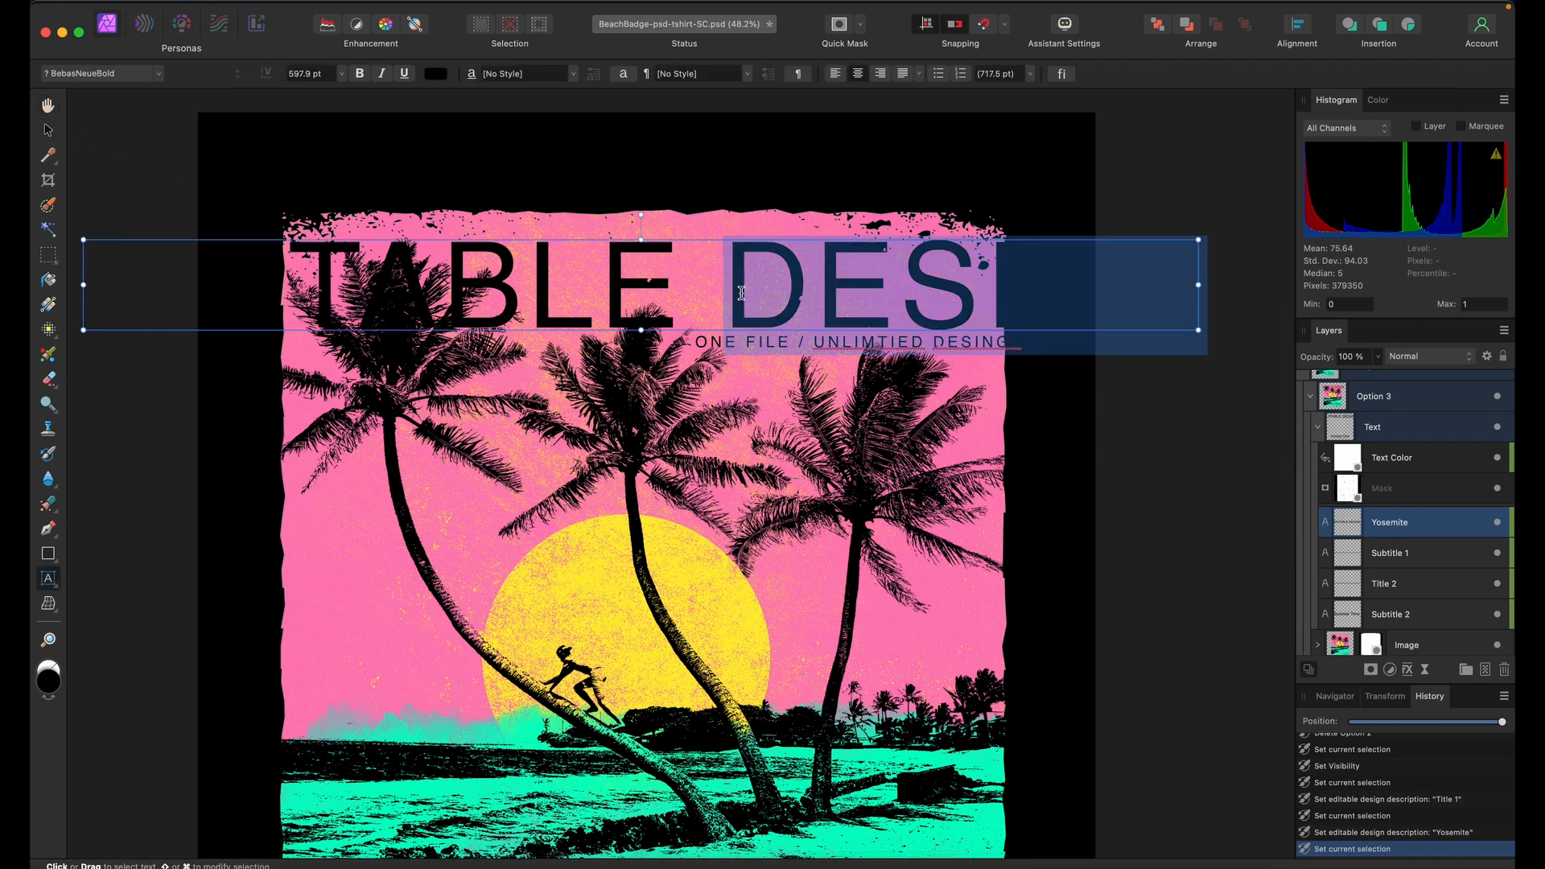
key("BackSpace")
key("BackSpace")
key("BackSpace")
key("BackSpace")
key("BackSpace")
key("BackSpace")
key("BackSpace")
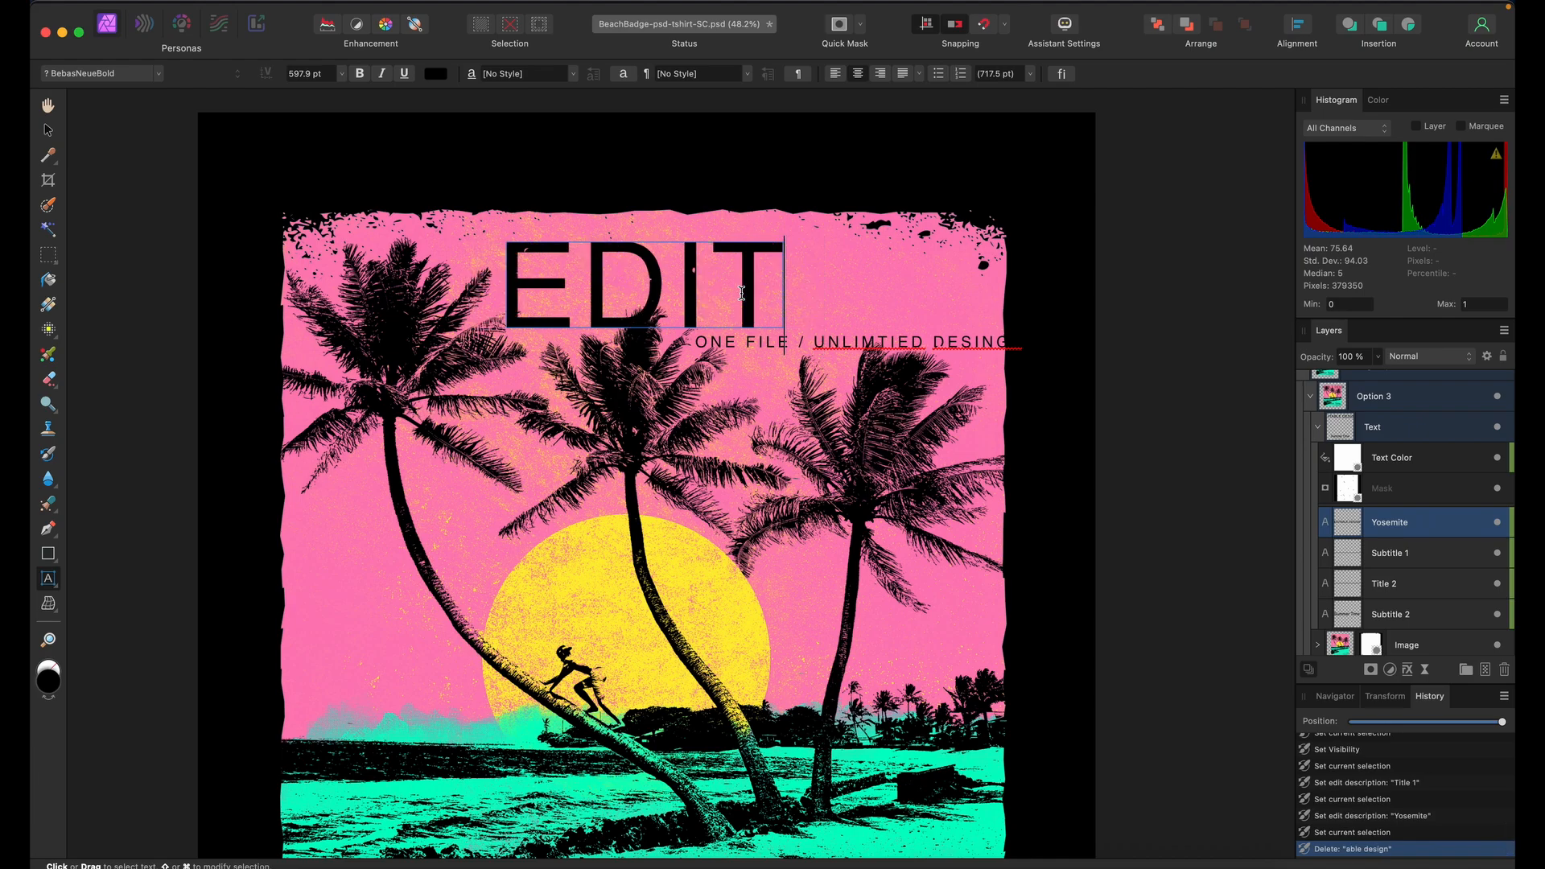
key("BackSpace")
key("BackSpace")
key("BackSpace")
type("Y")
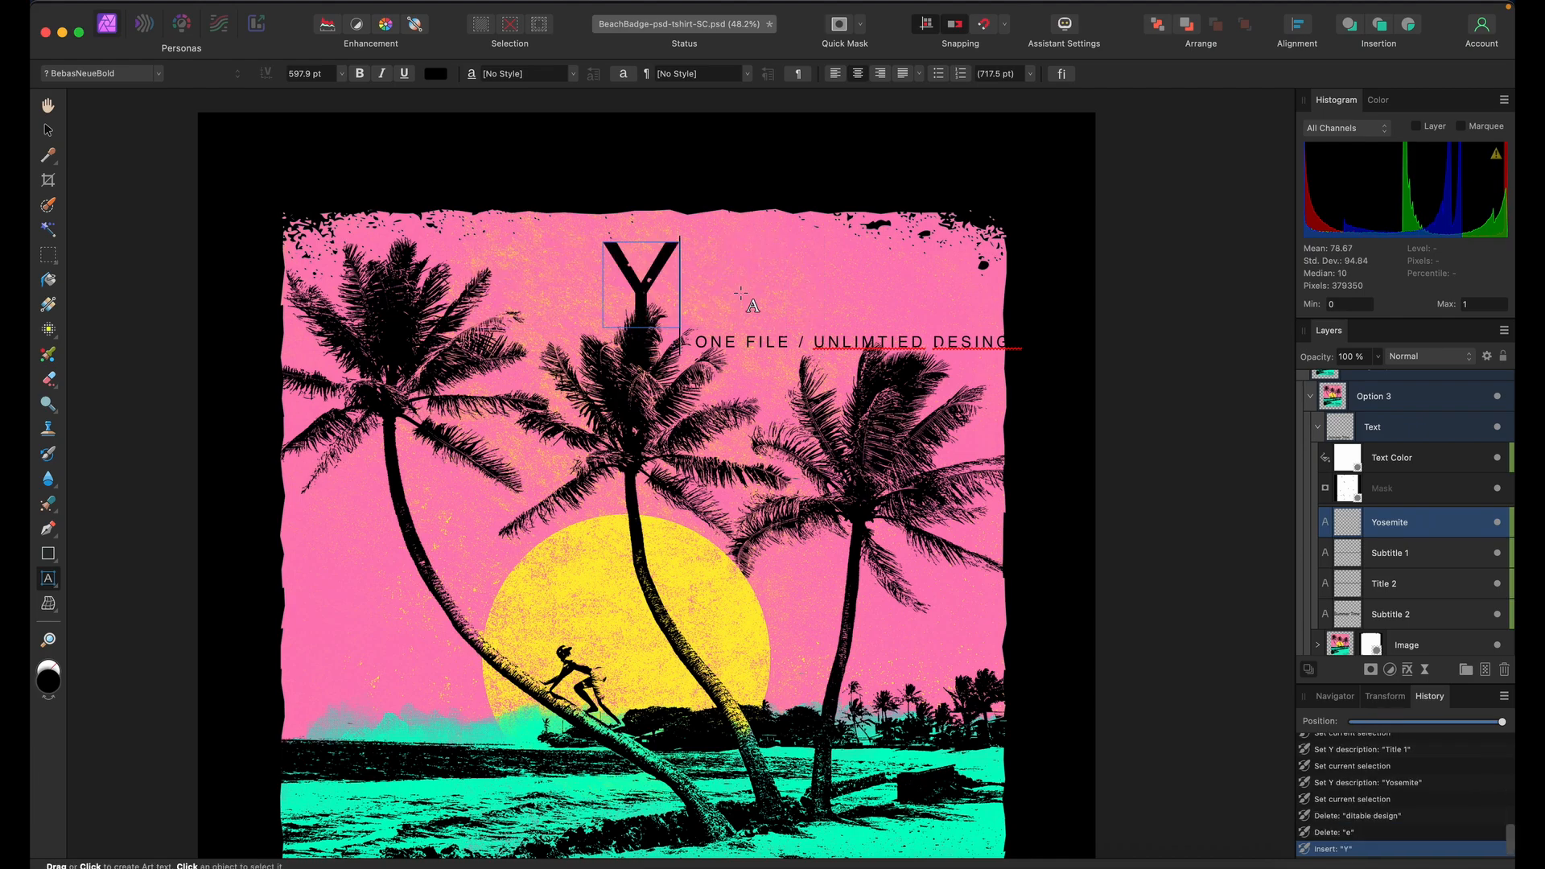
type("OSE")
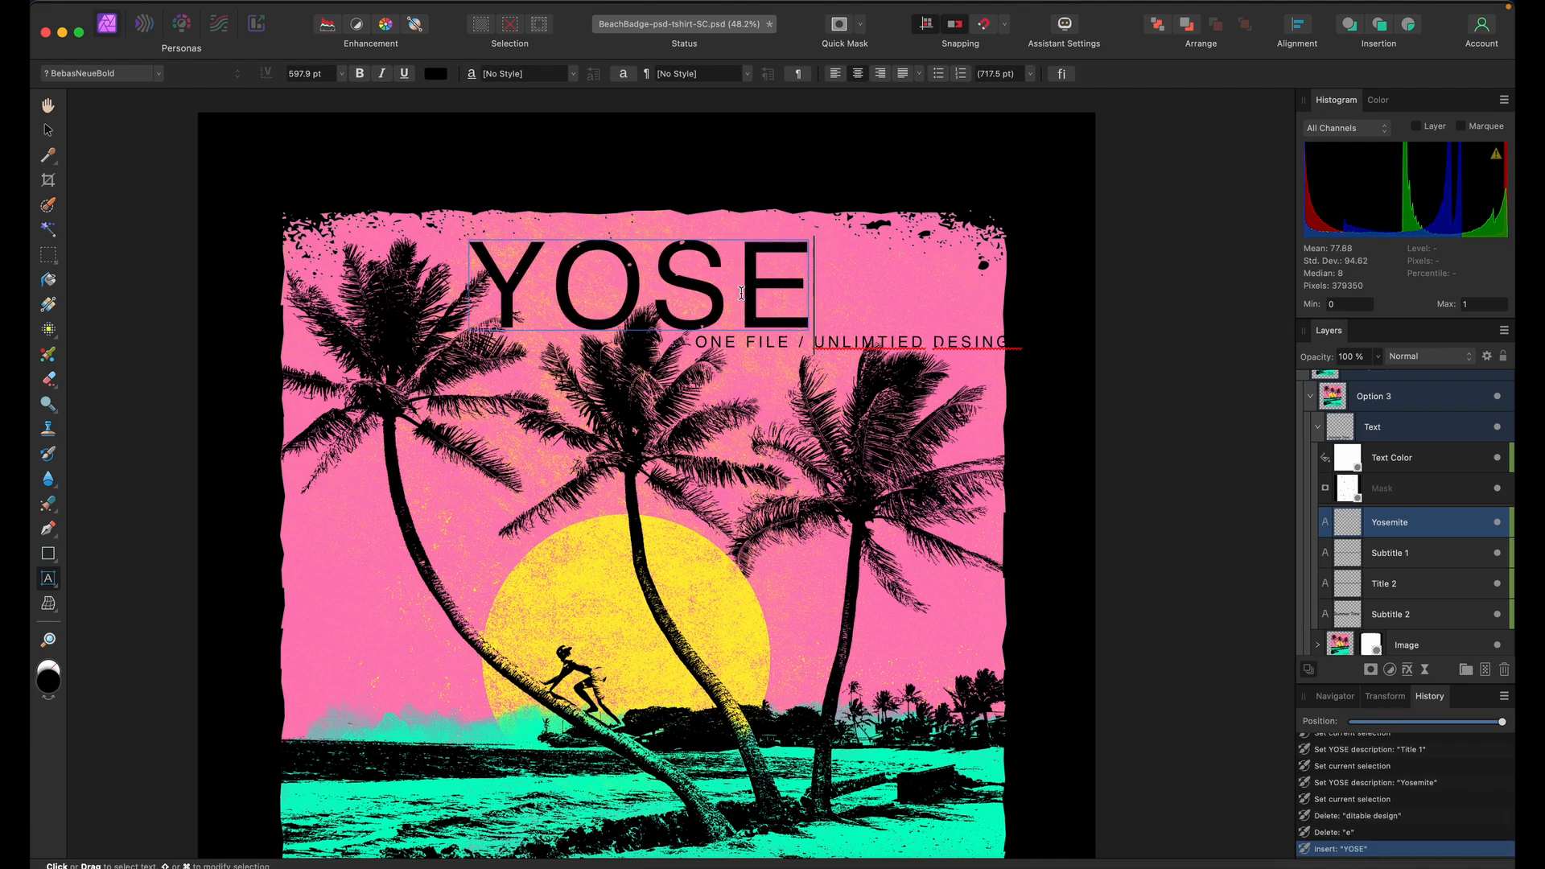
type("MITE")
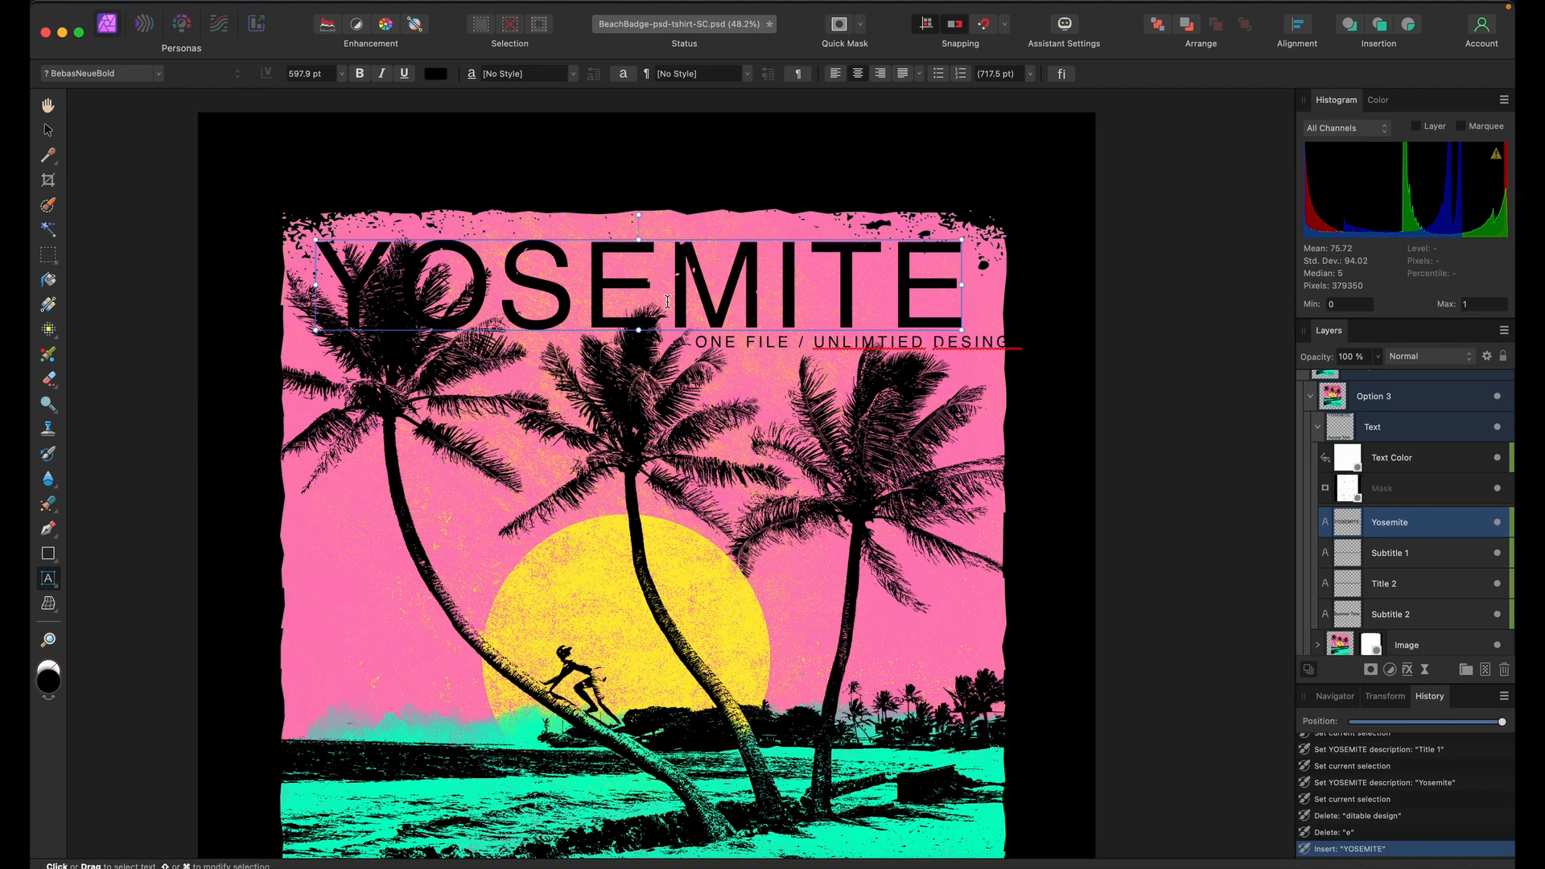
left_click(48, 130)
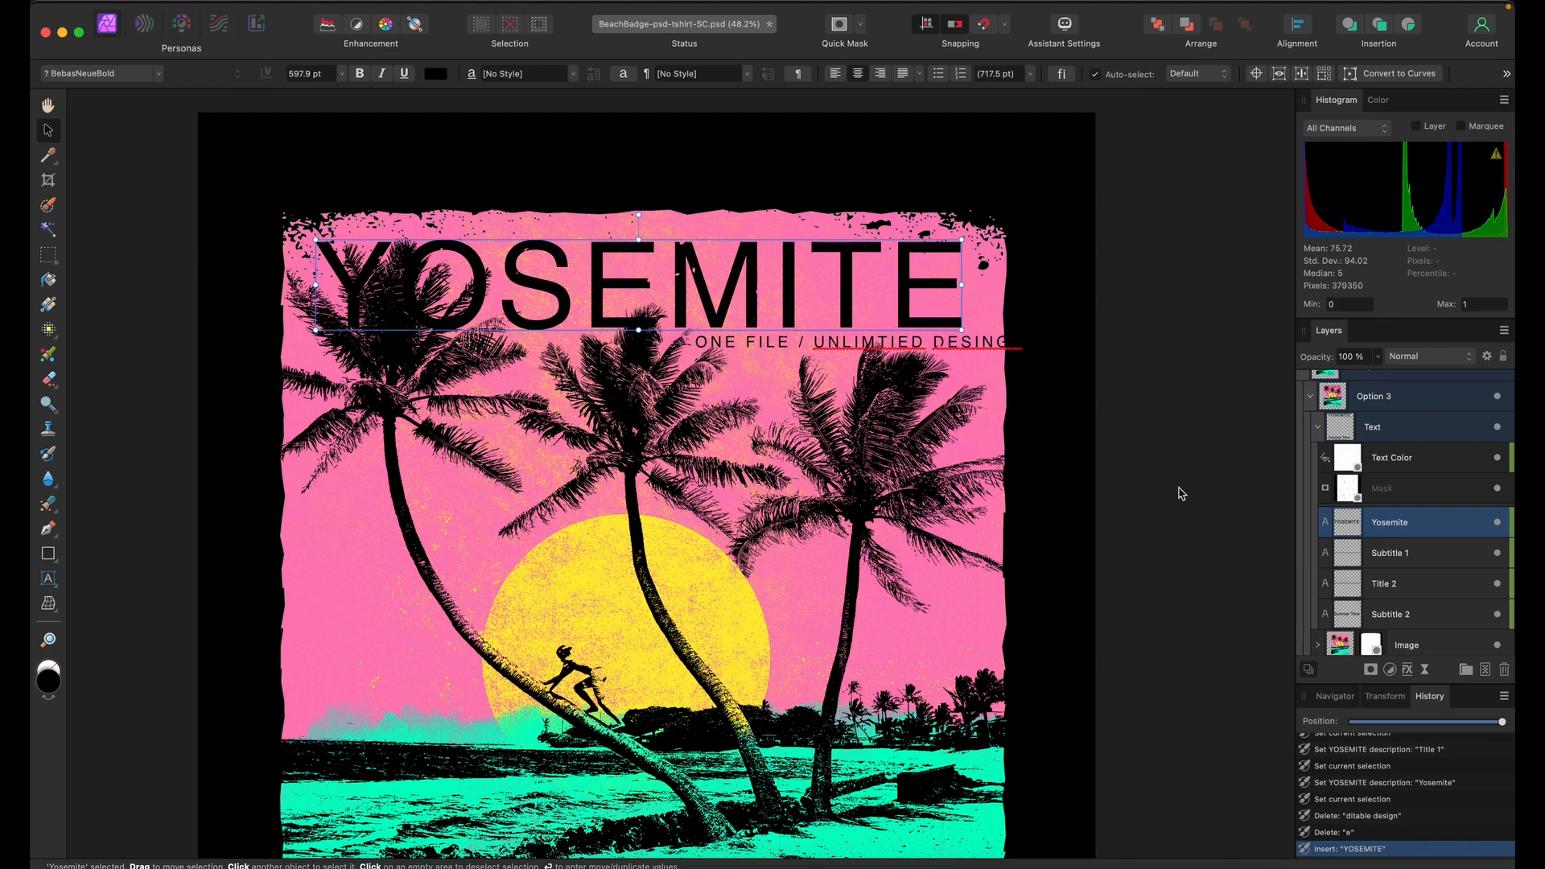
Toggle the Subtitle 1 layer off and on to identify its text, and rename the layer as trip 2024
left_click(1497, 554)
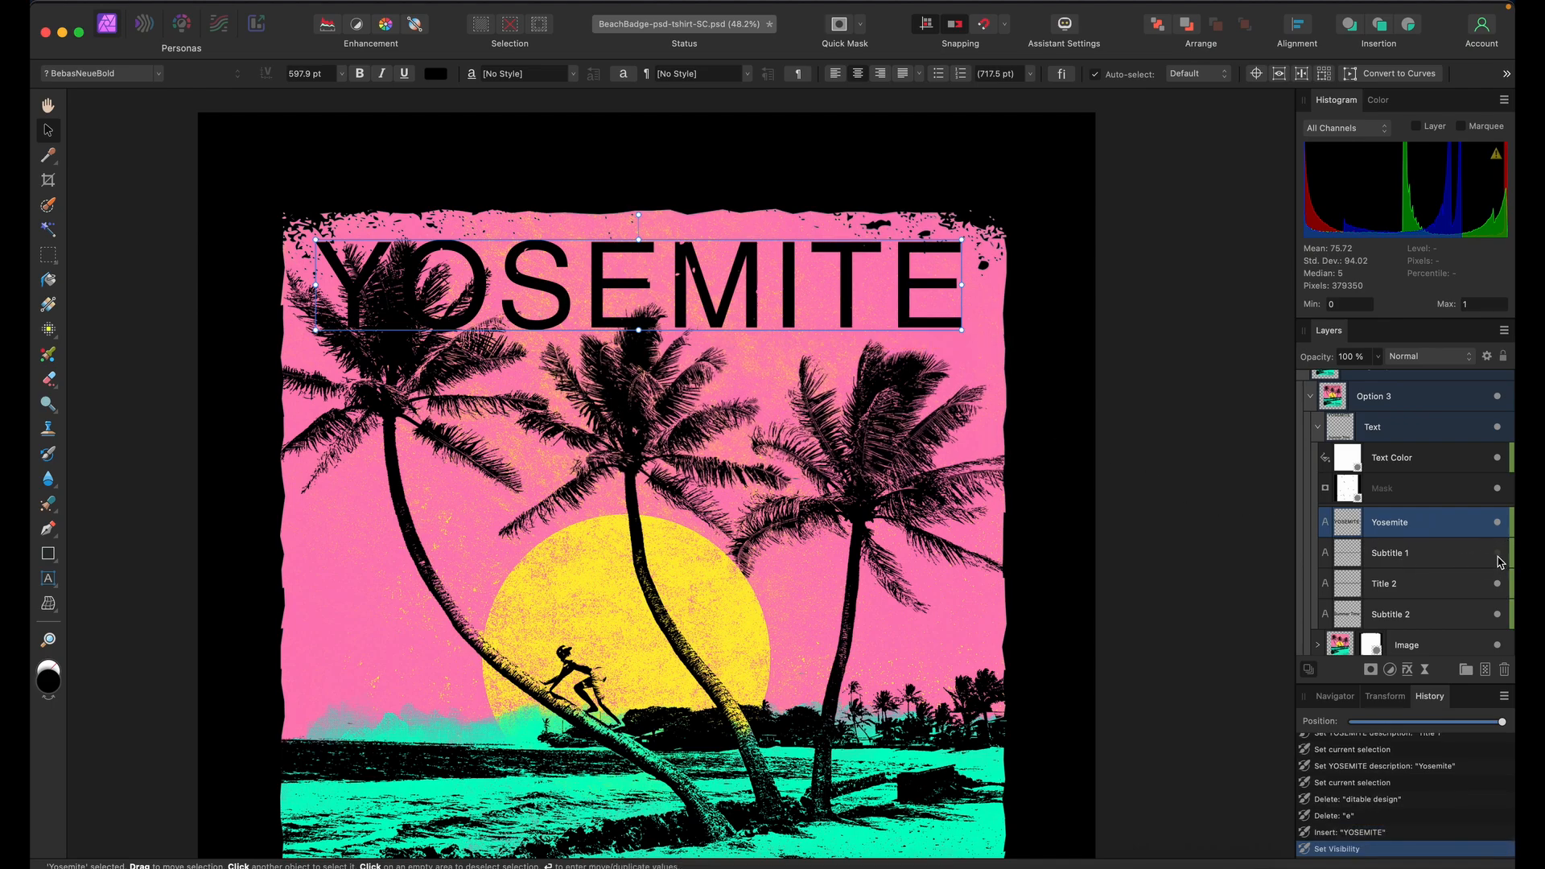
left_click(1498, 555)
left_click(1407, 562)
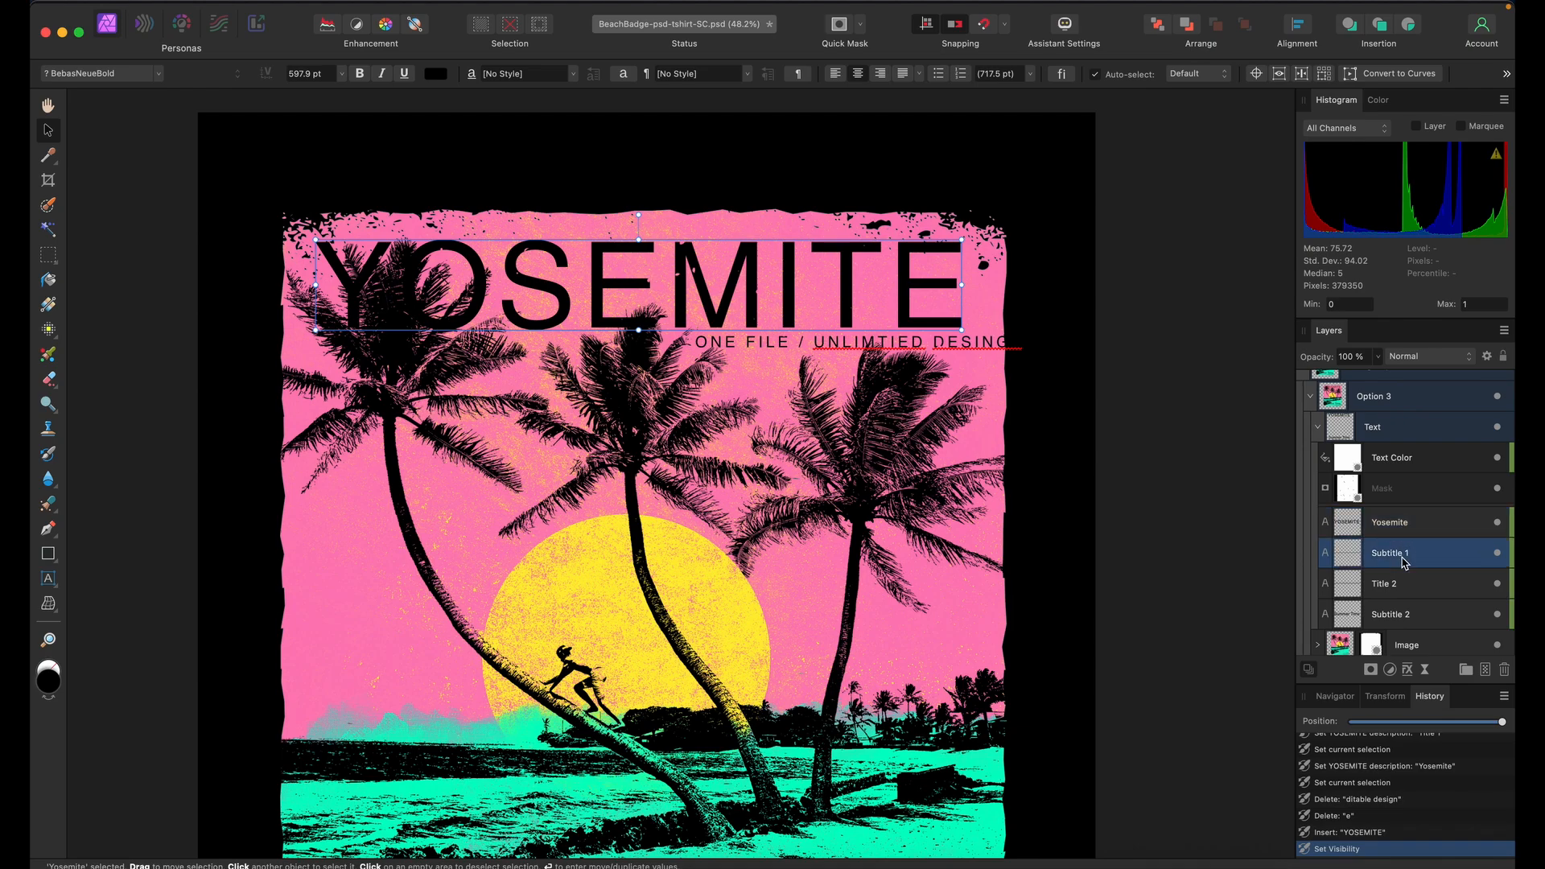
double_click(1404, 555)
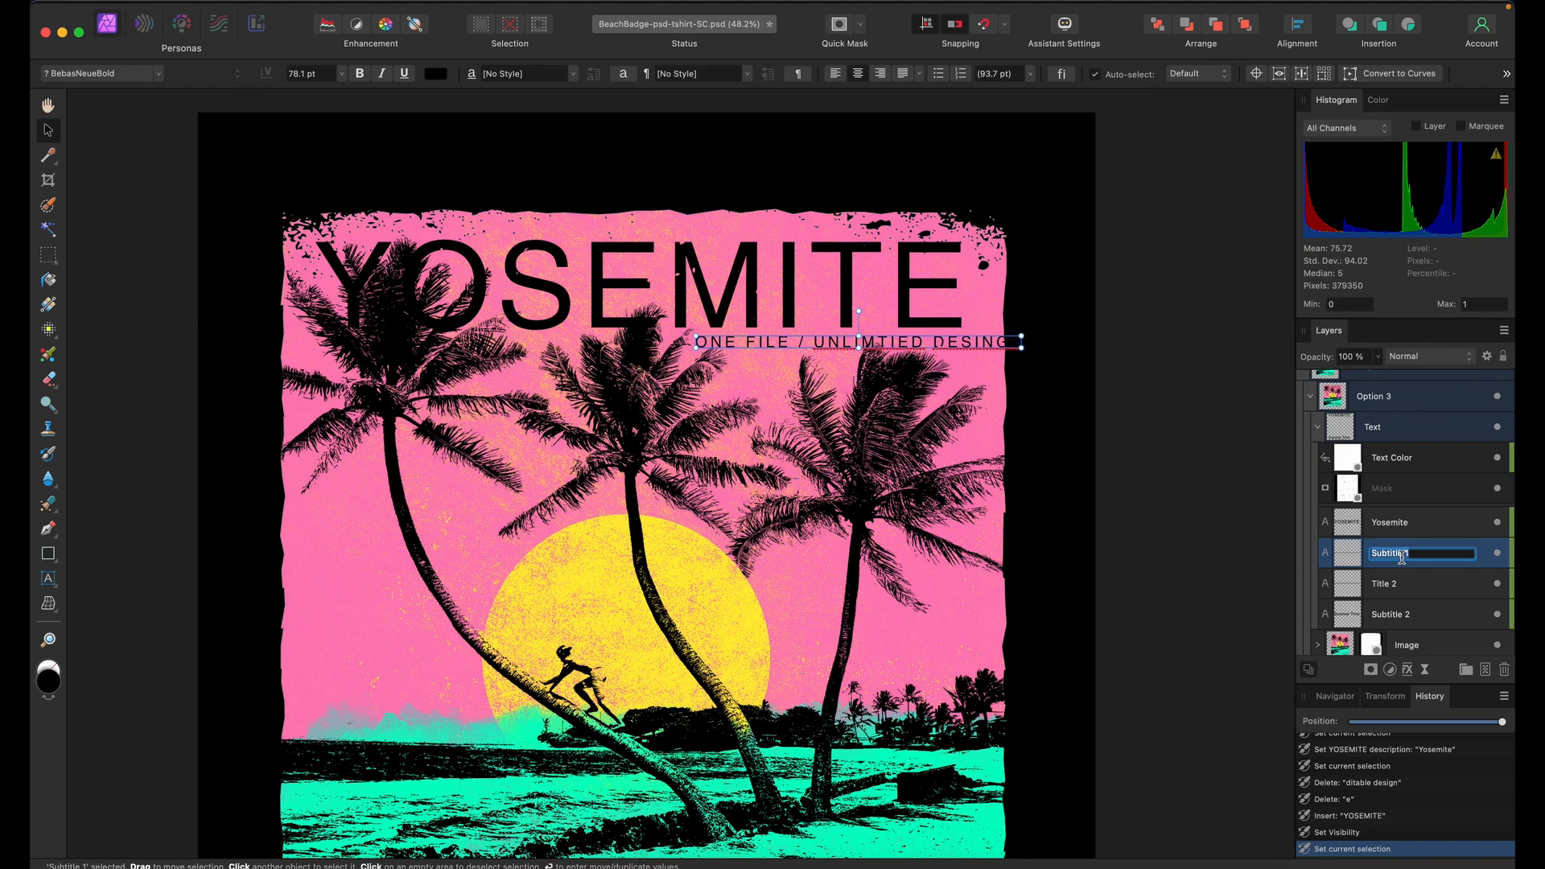
type("trip 2024")
Replace the small subtitle text below YOSEMITE with TRIP 2024
triple_click(894, 342)
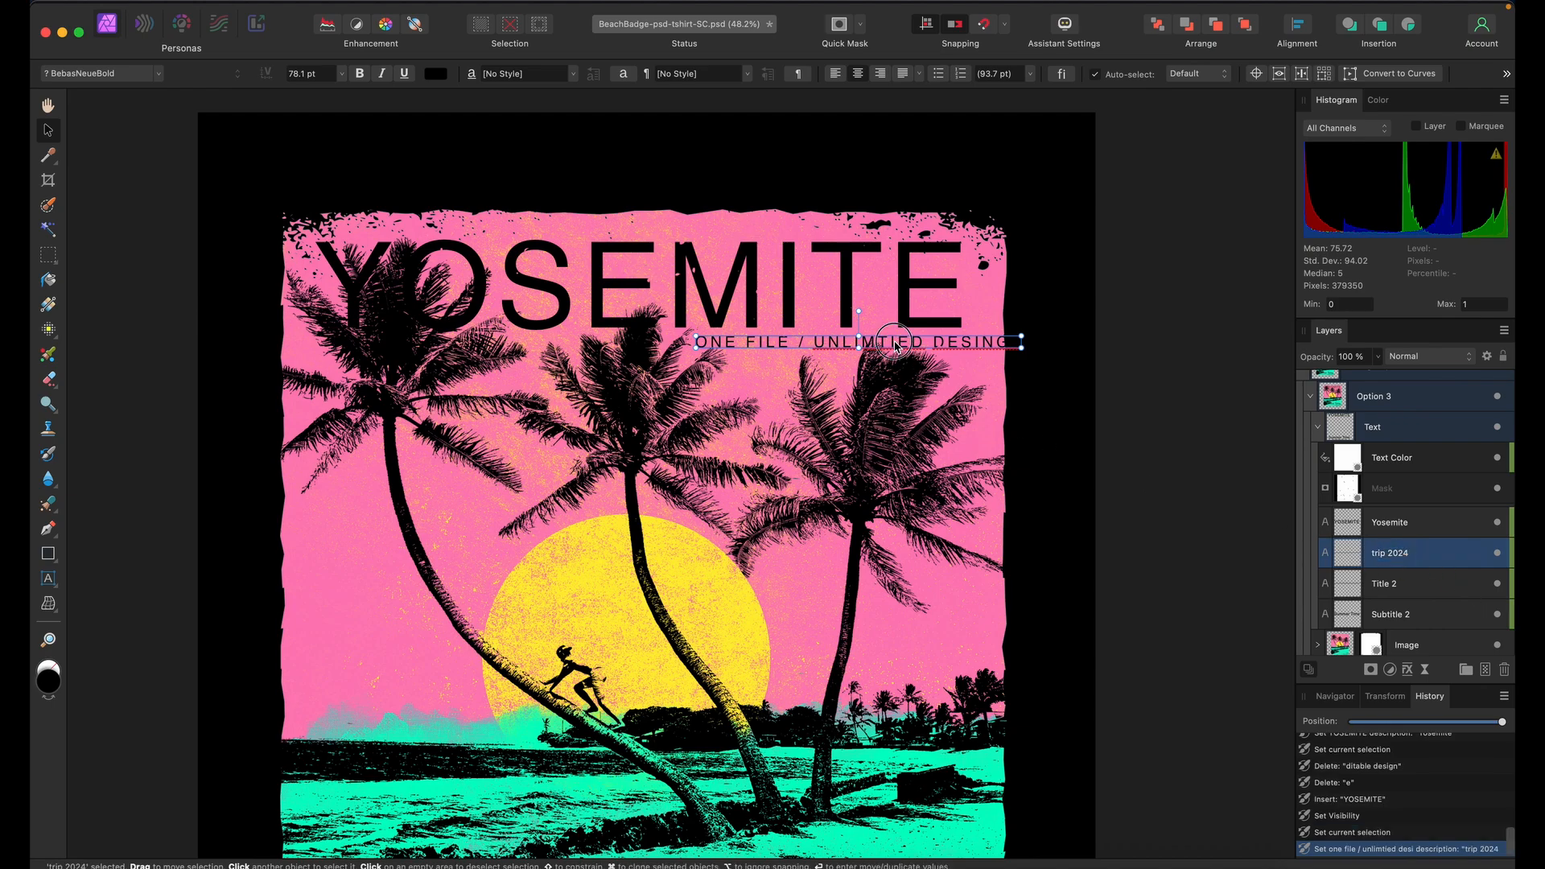
left_click(894, 342)
triple_click(894, 342)
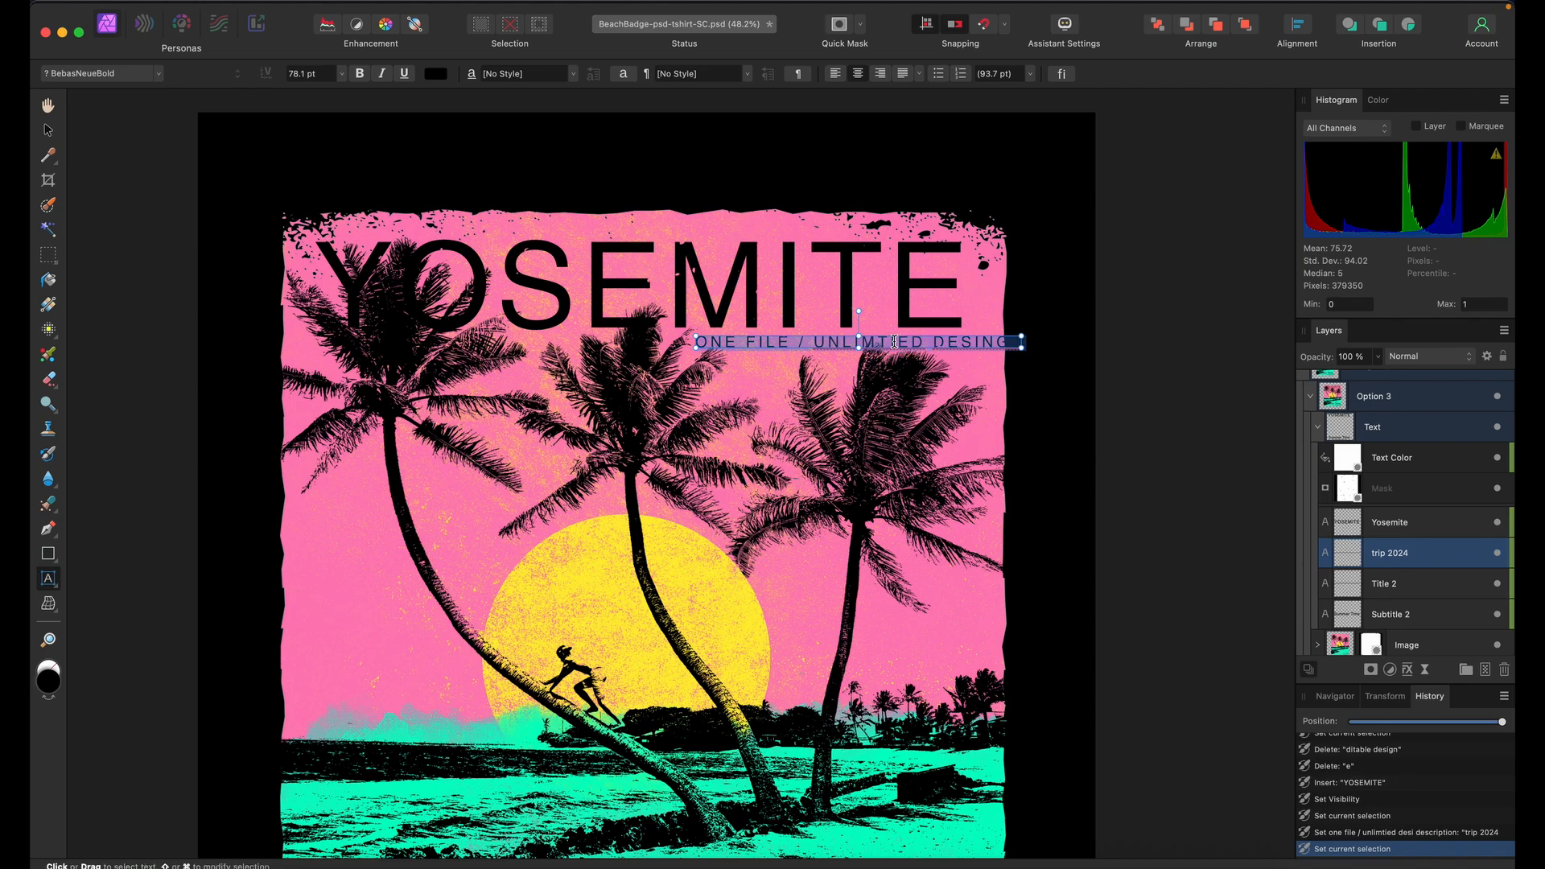
key("BackSpace")
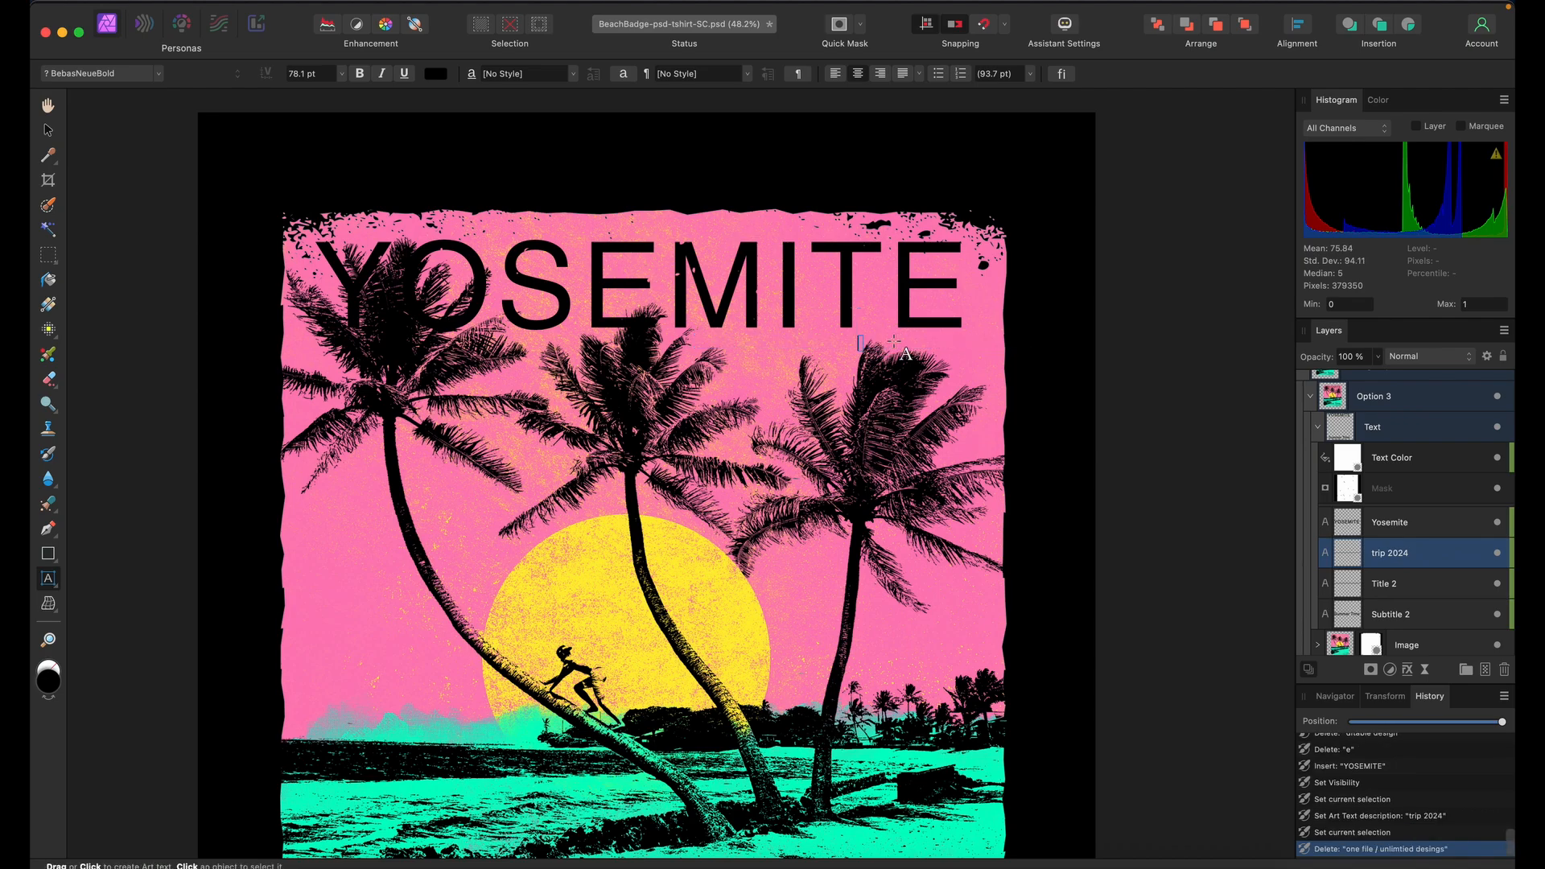
type("TROP")
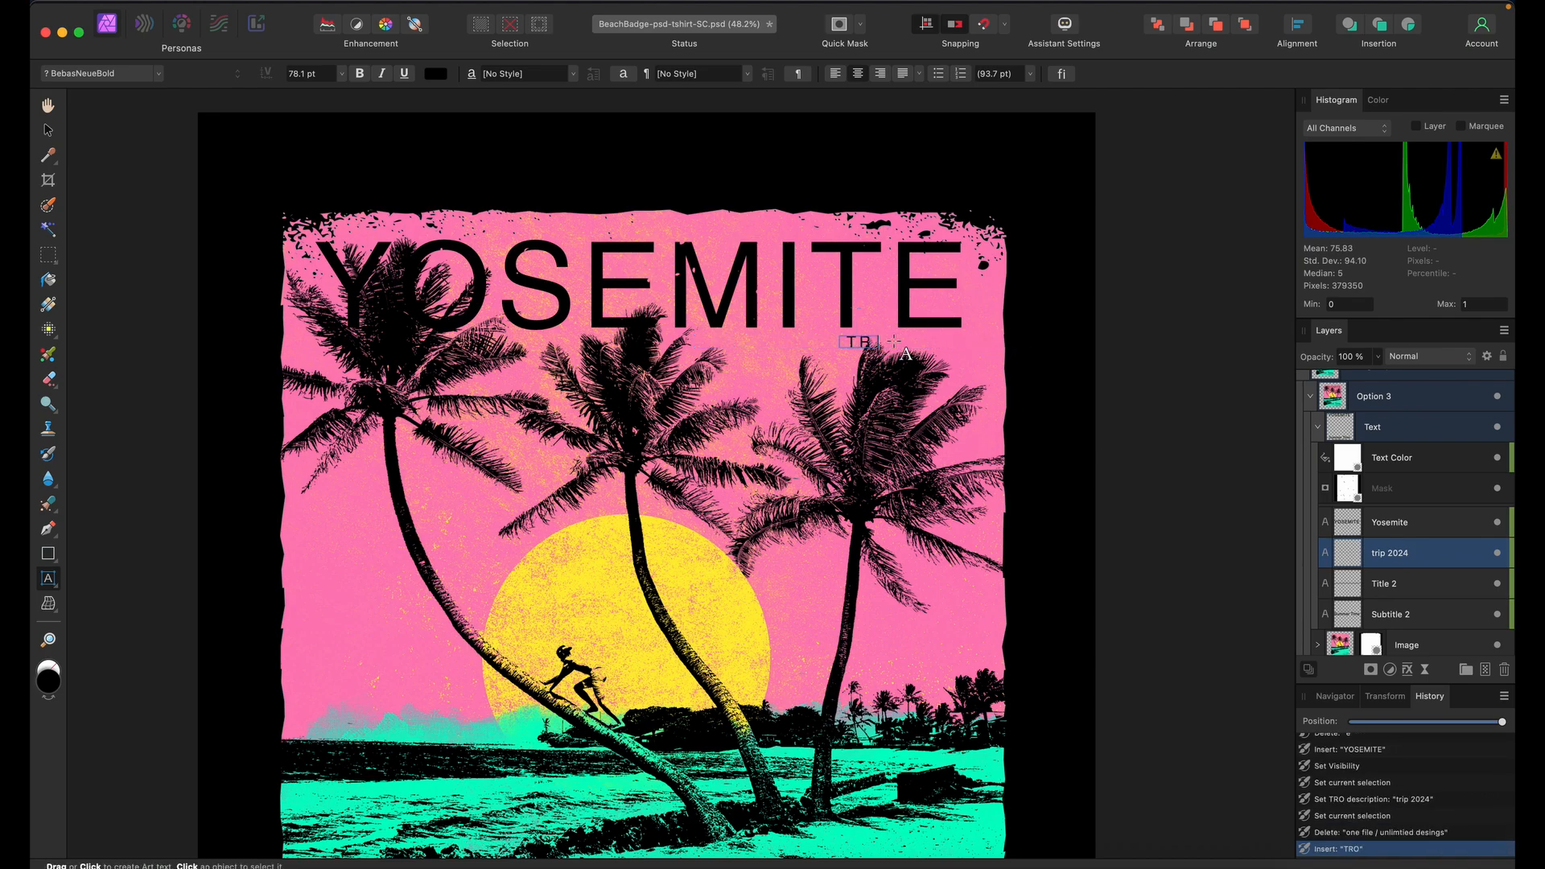
key("BackSpace")
key("BackSpace")
type("IP @)@$")
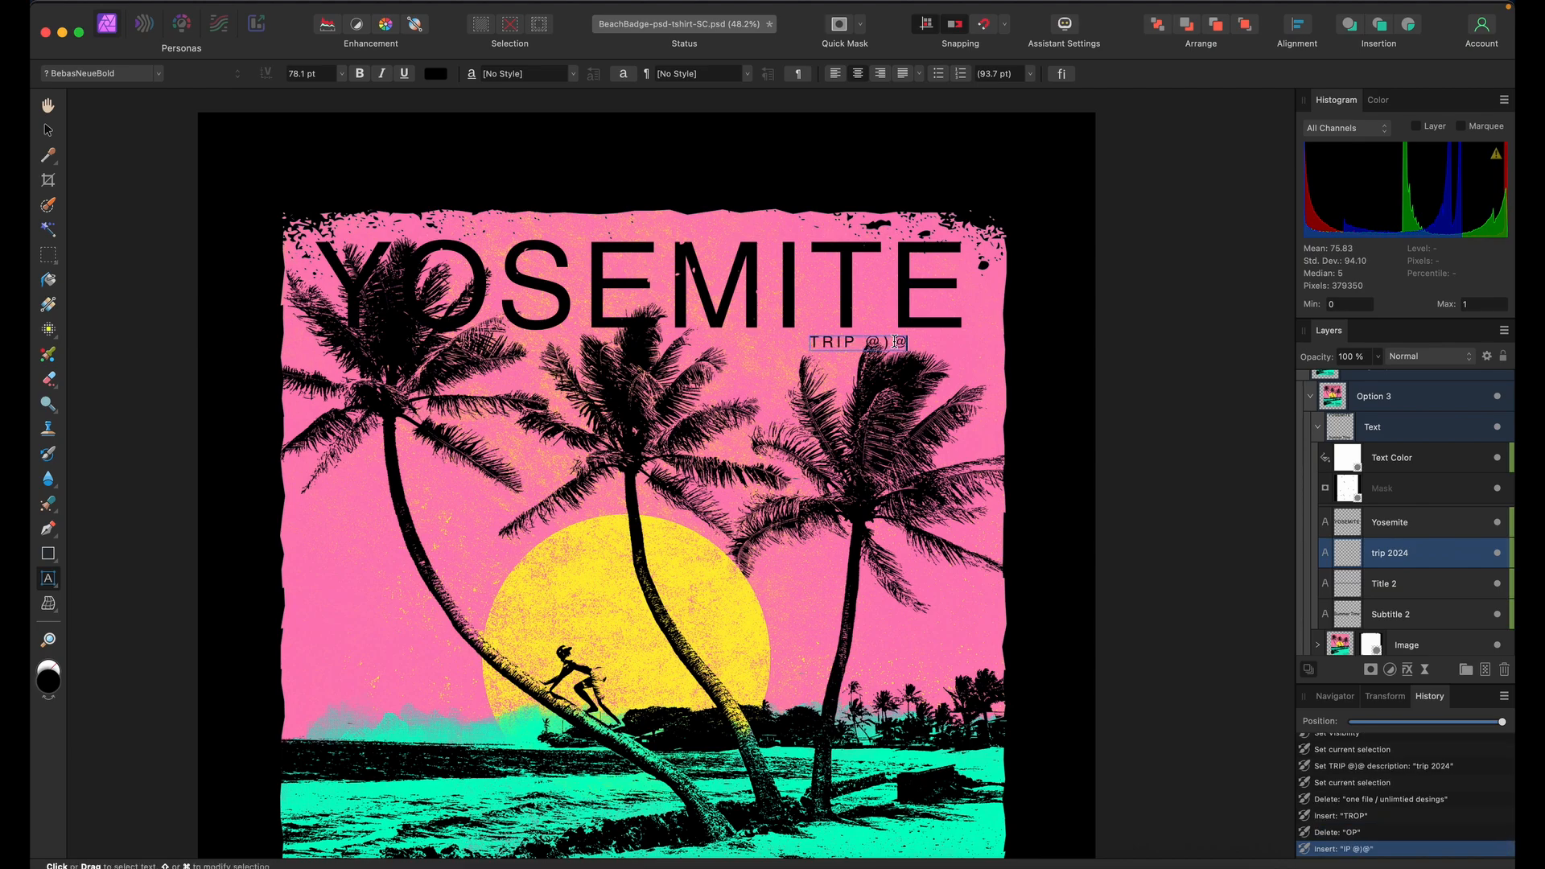
key("BackSpace")
key("BackSpace")
key("BackSpace")
key("BackSpace")
key("BackSpace")
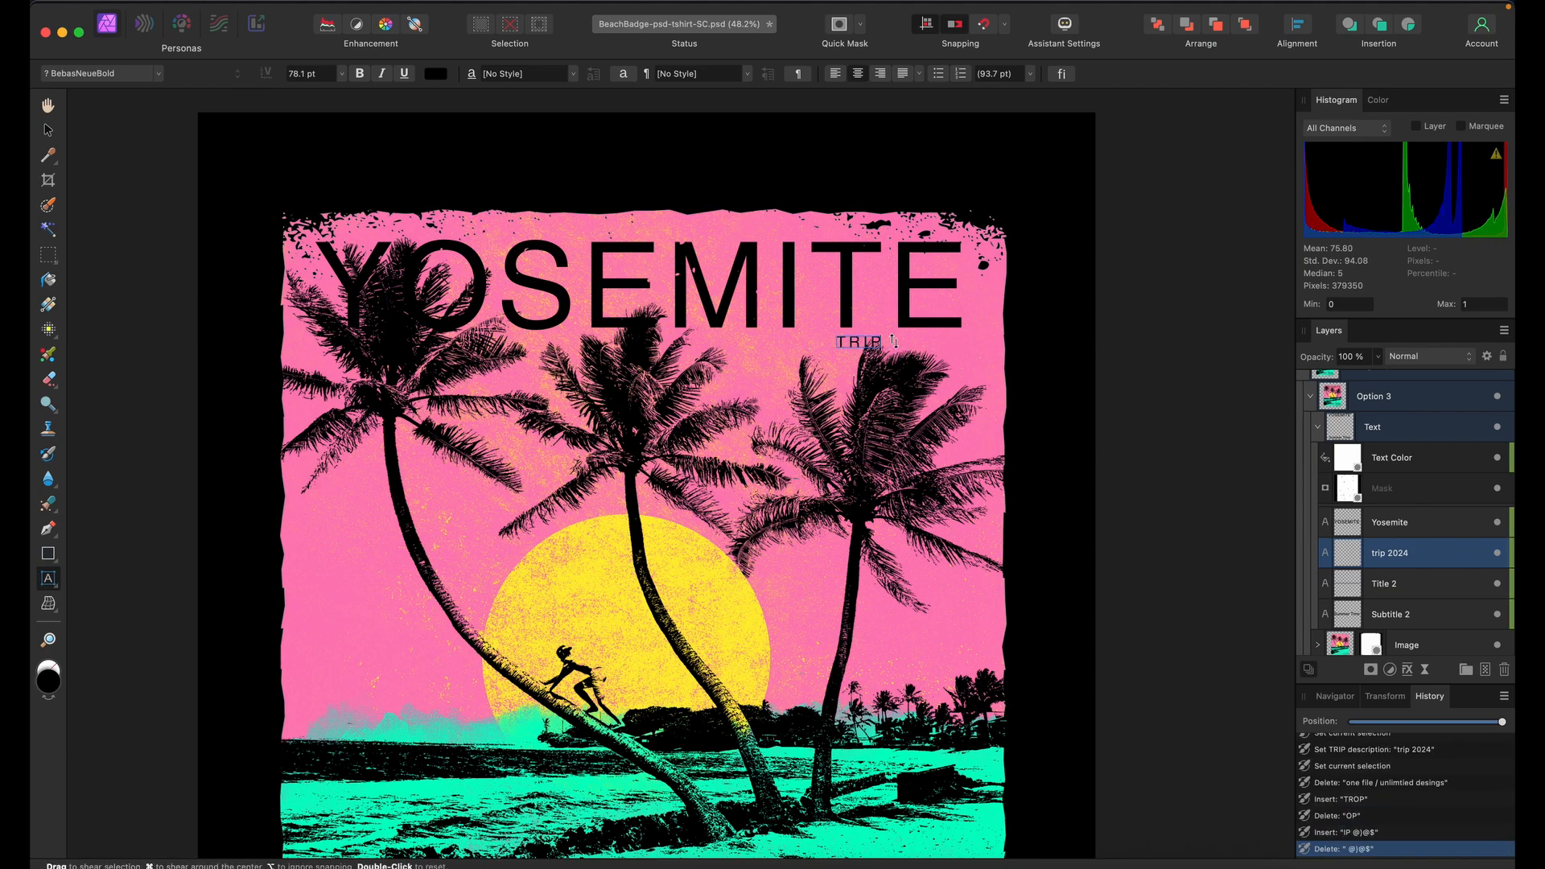
type("2024")
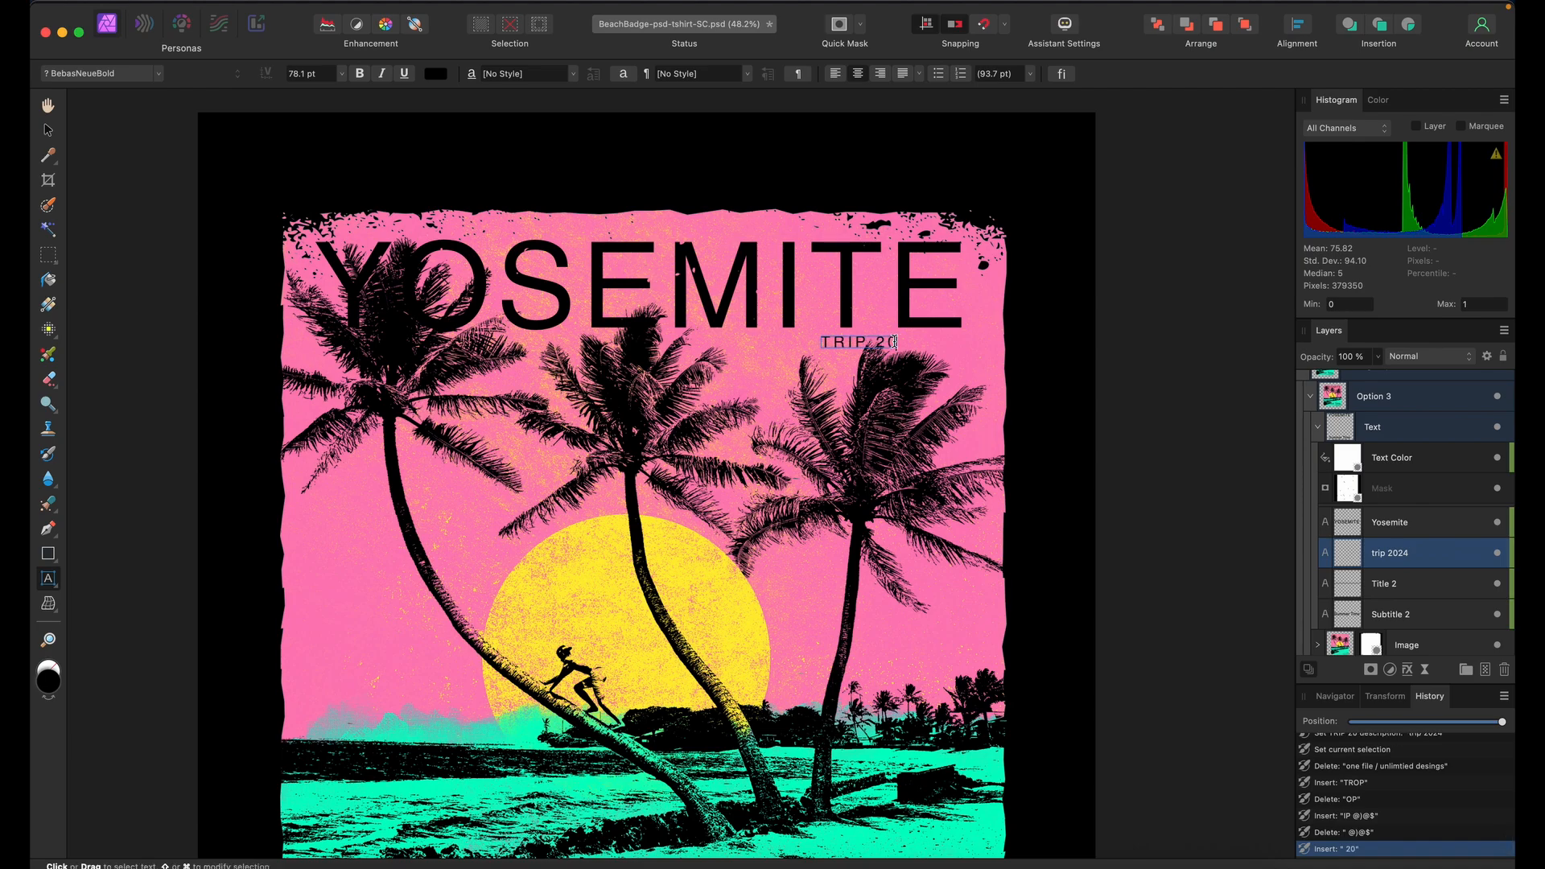
Add a near-white solid outline with a 6 px radius, aligned outside, to the YOSEMITE title
left_click(1382, 527)
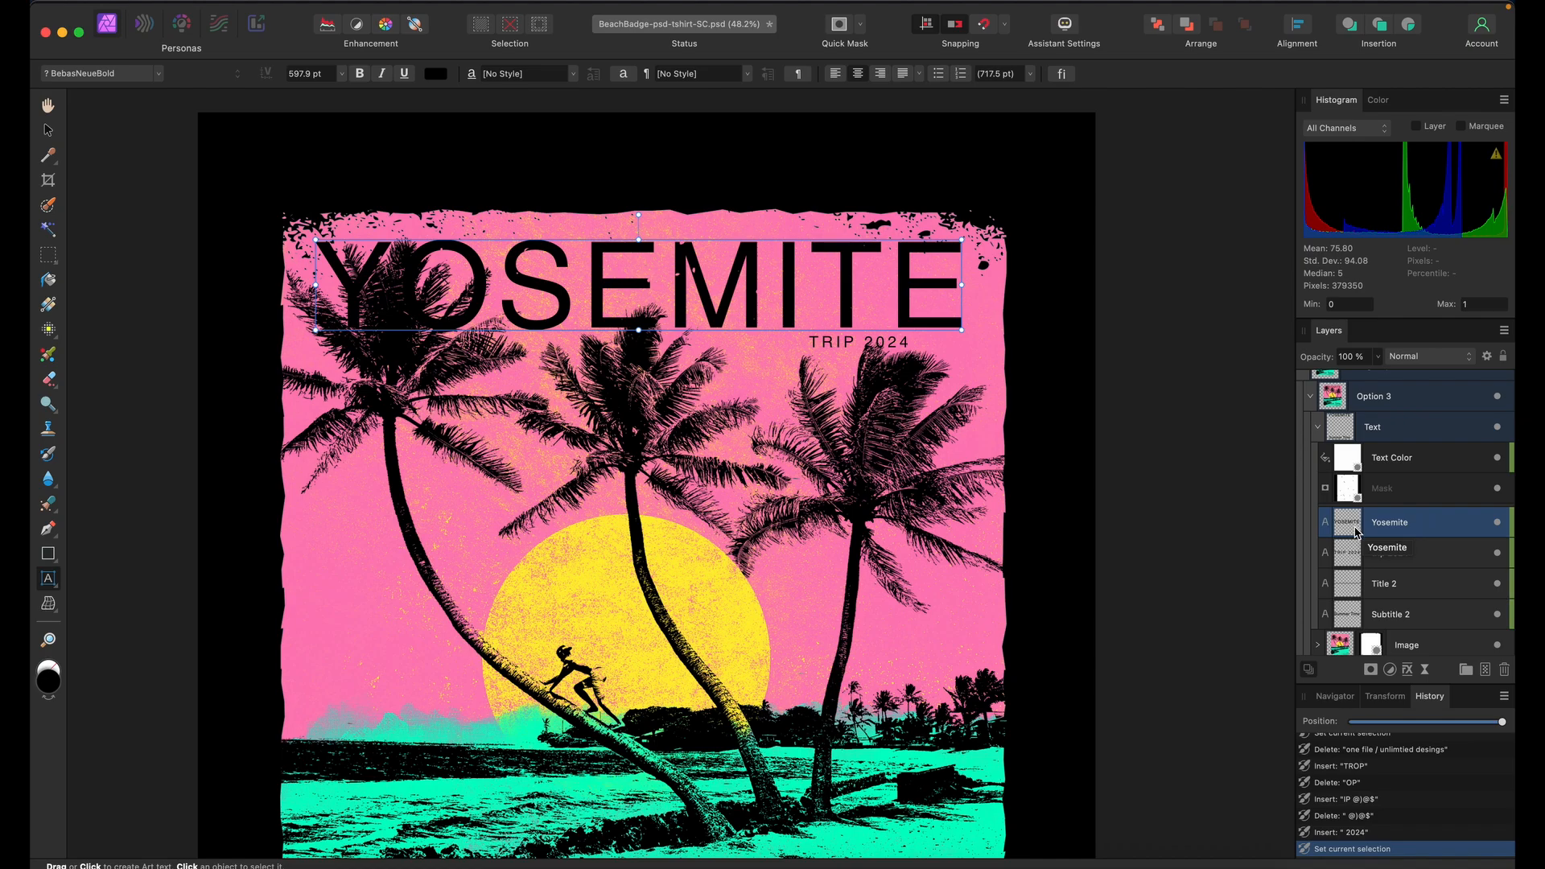
left_click(1407, 669)
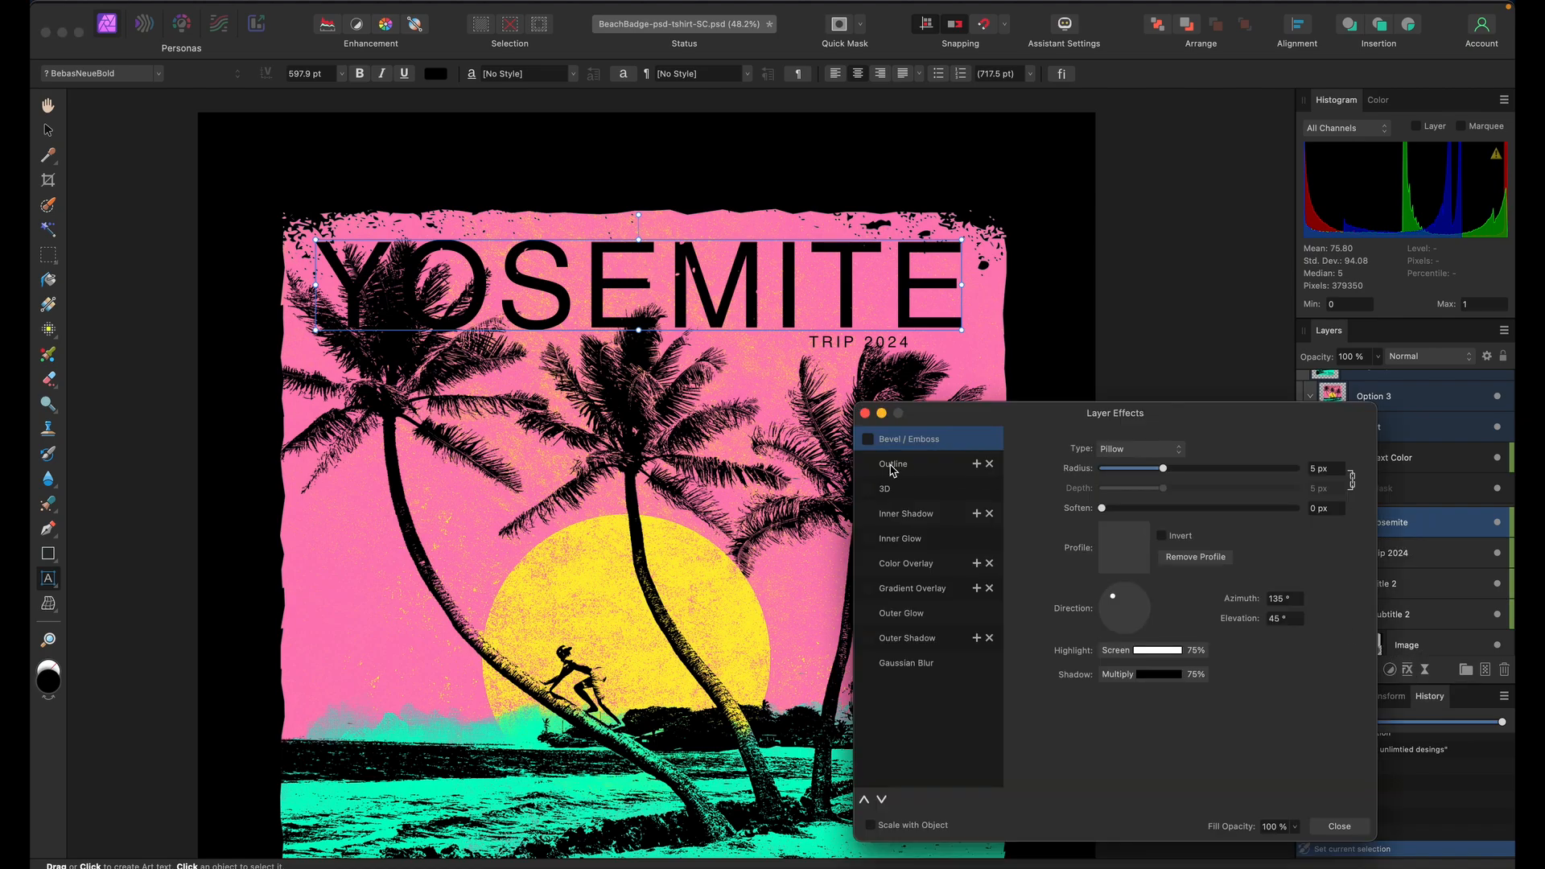
left_click(868, 464)
left_click(915, 471)
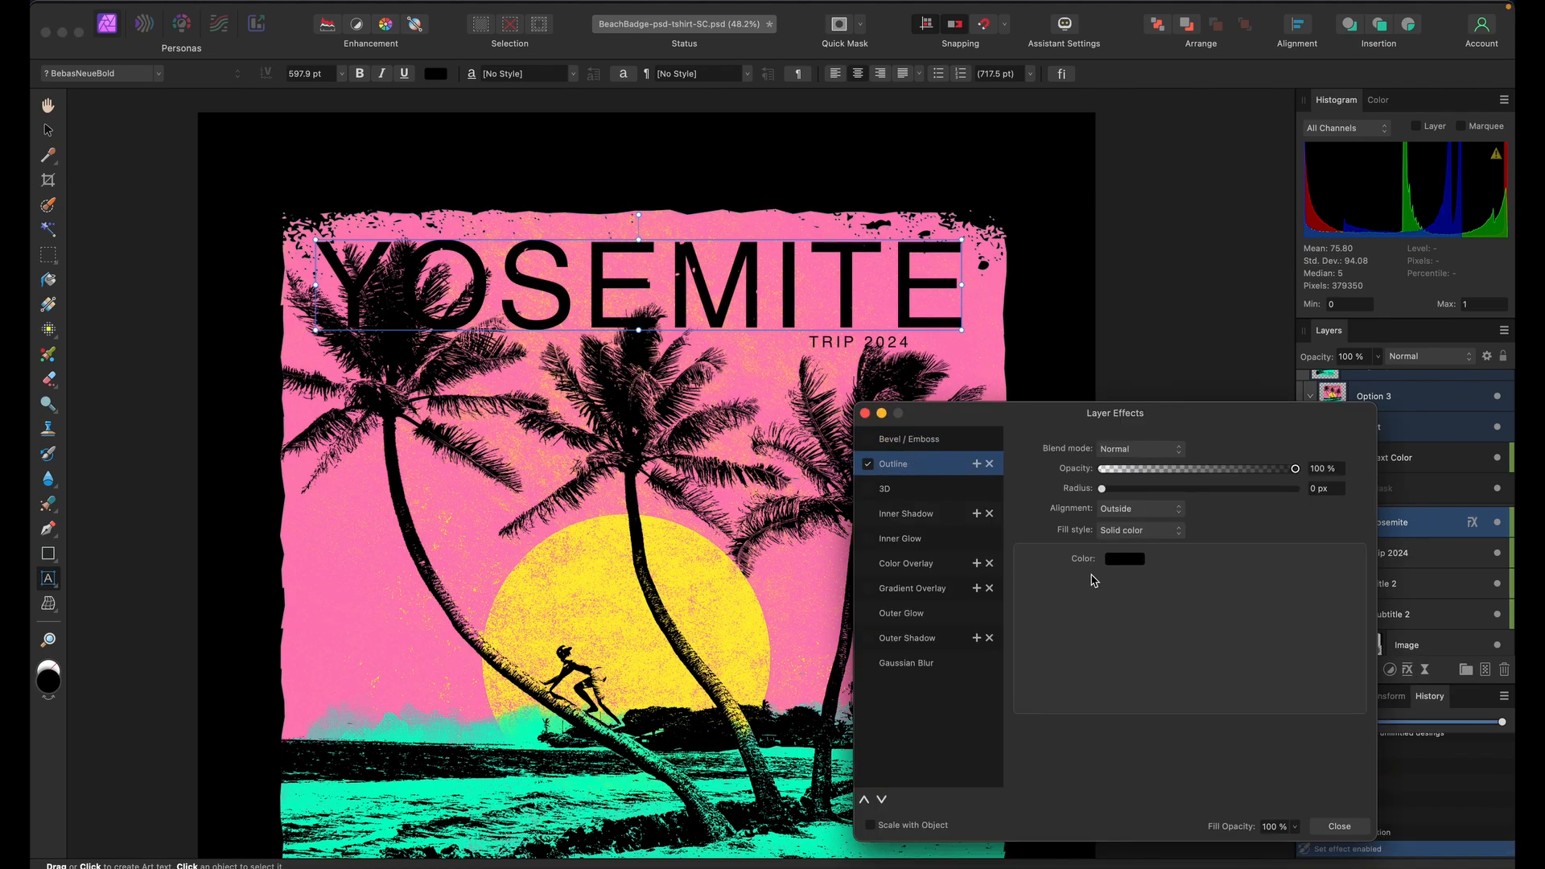
left_click_drag(1103, 489, 1112, 491)
left_click(1124, 570)
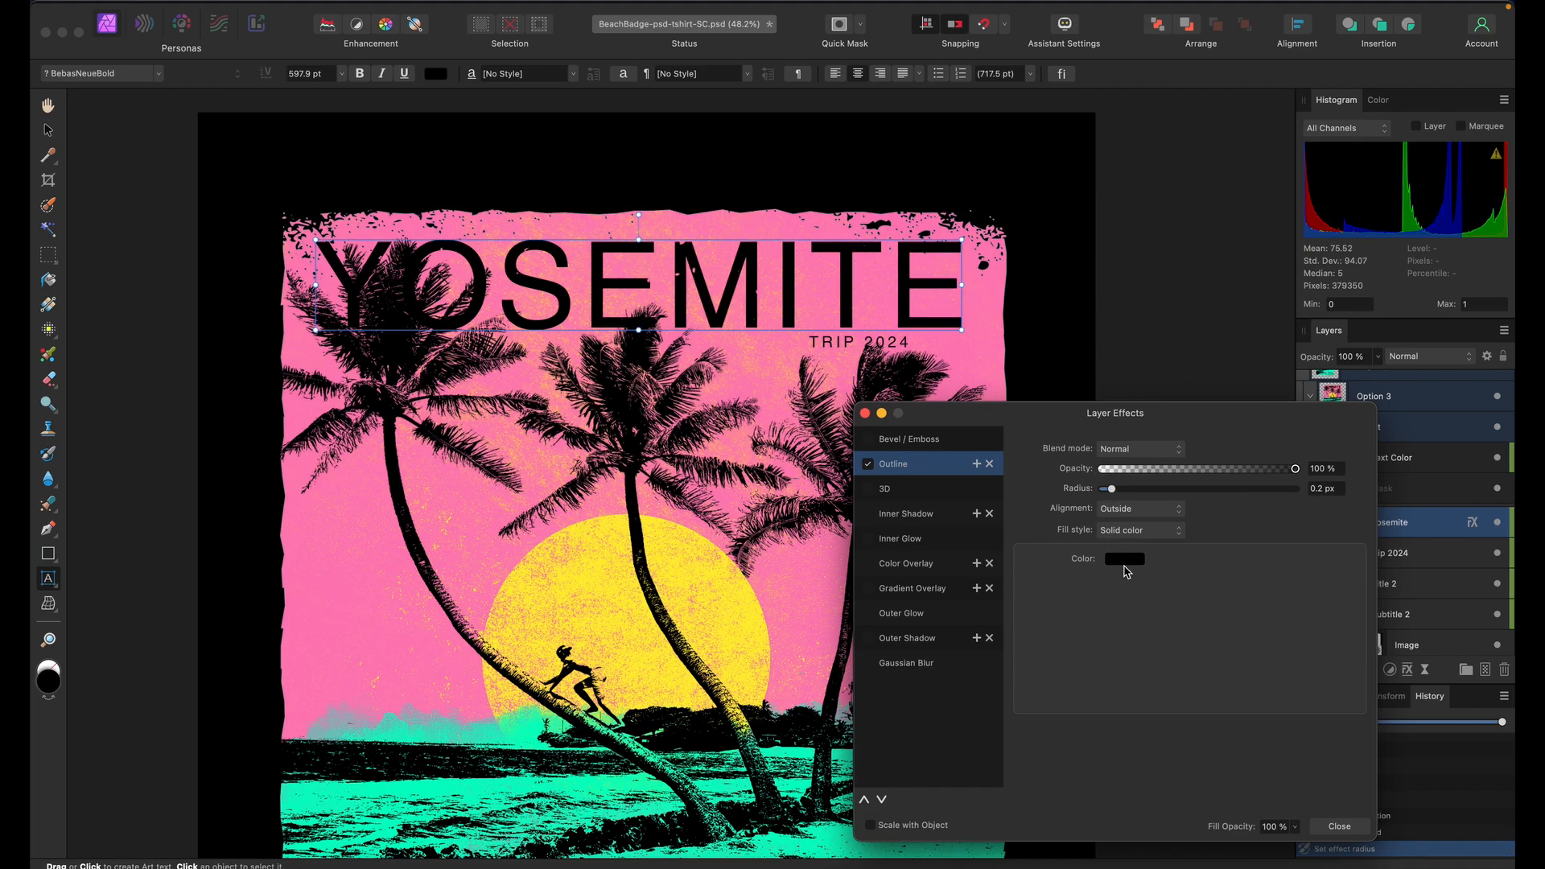
left_click(1125, 568)
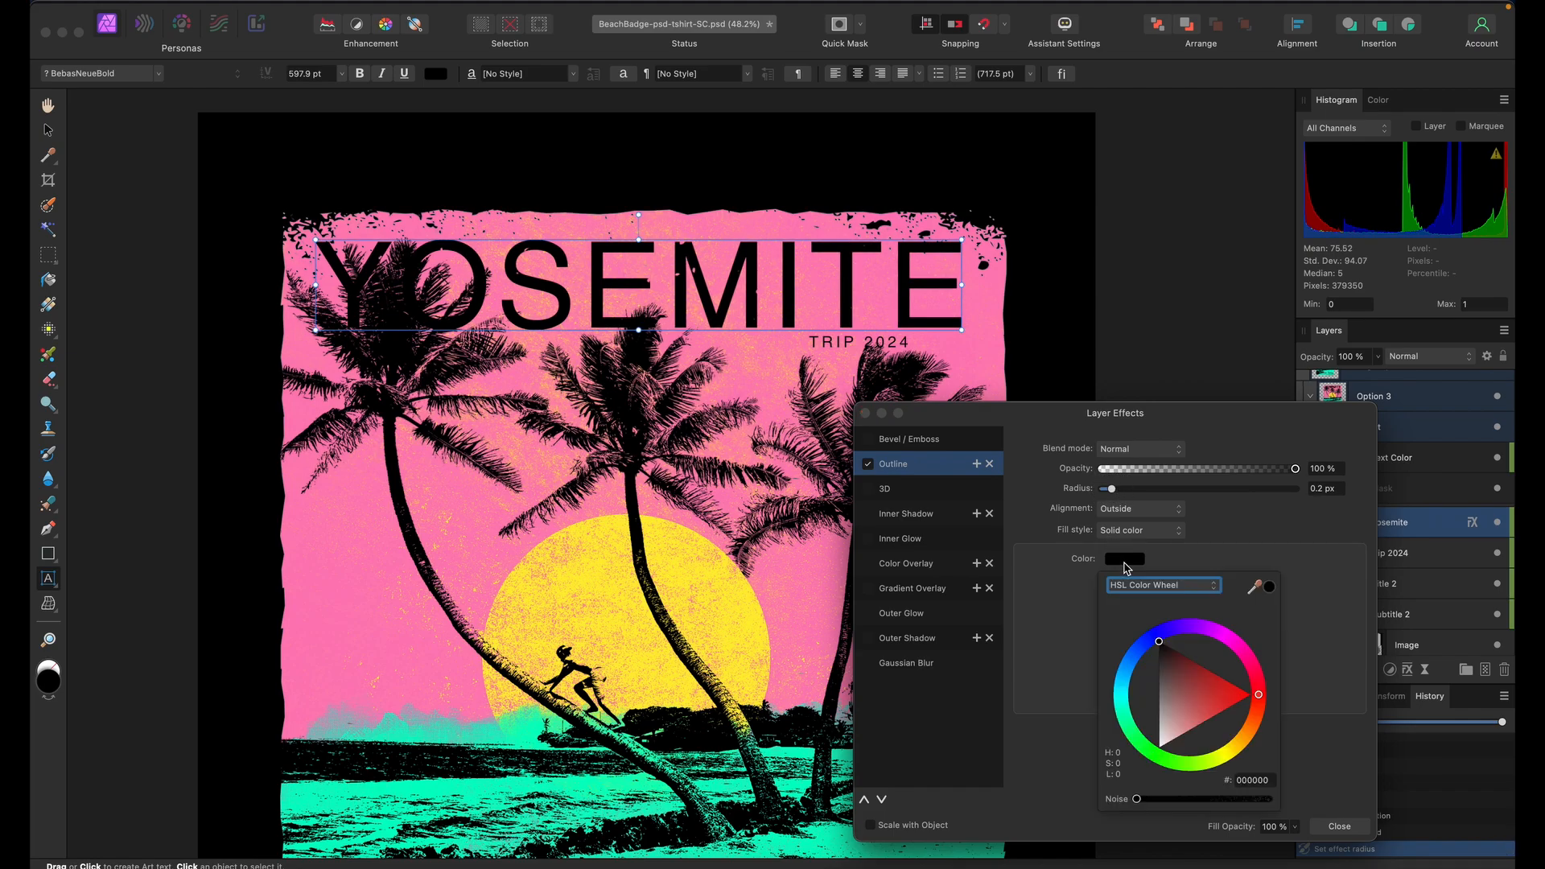
left_click_drag(1160, 651, 1162, 757)
left_click_drag(1113, 489, 1172, 496)
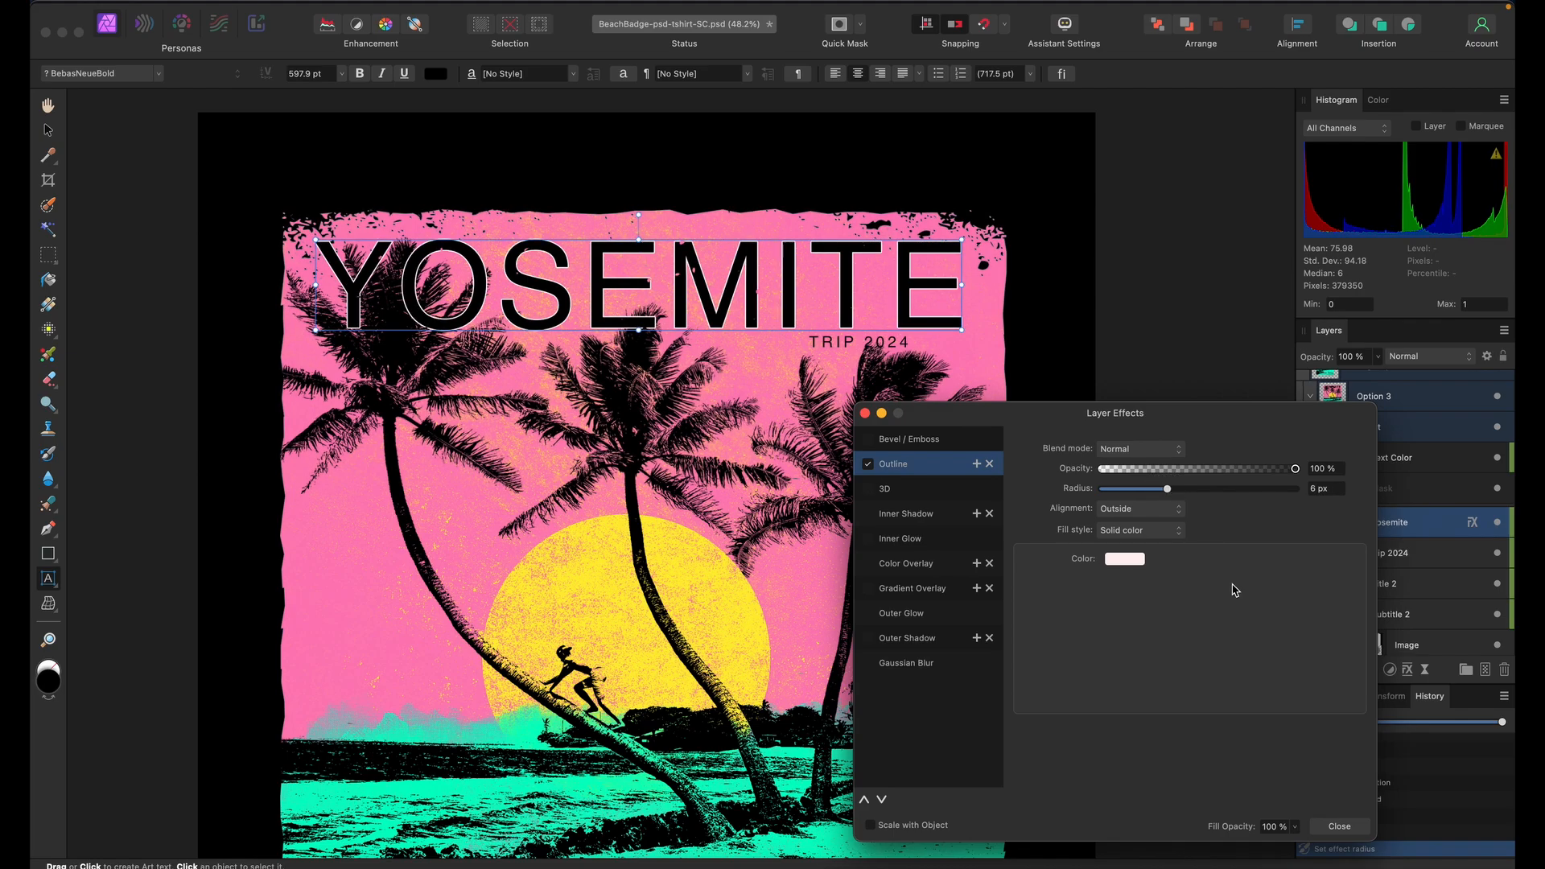
left_click(1339, 826)
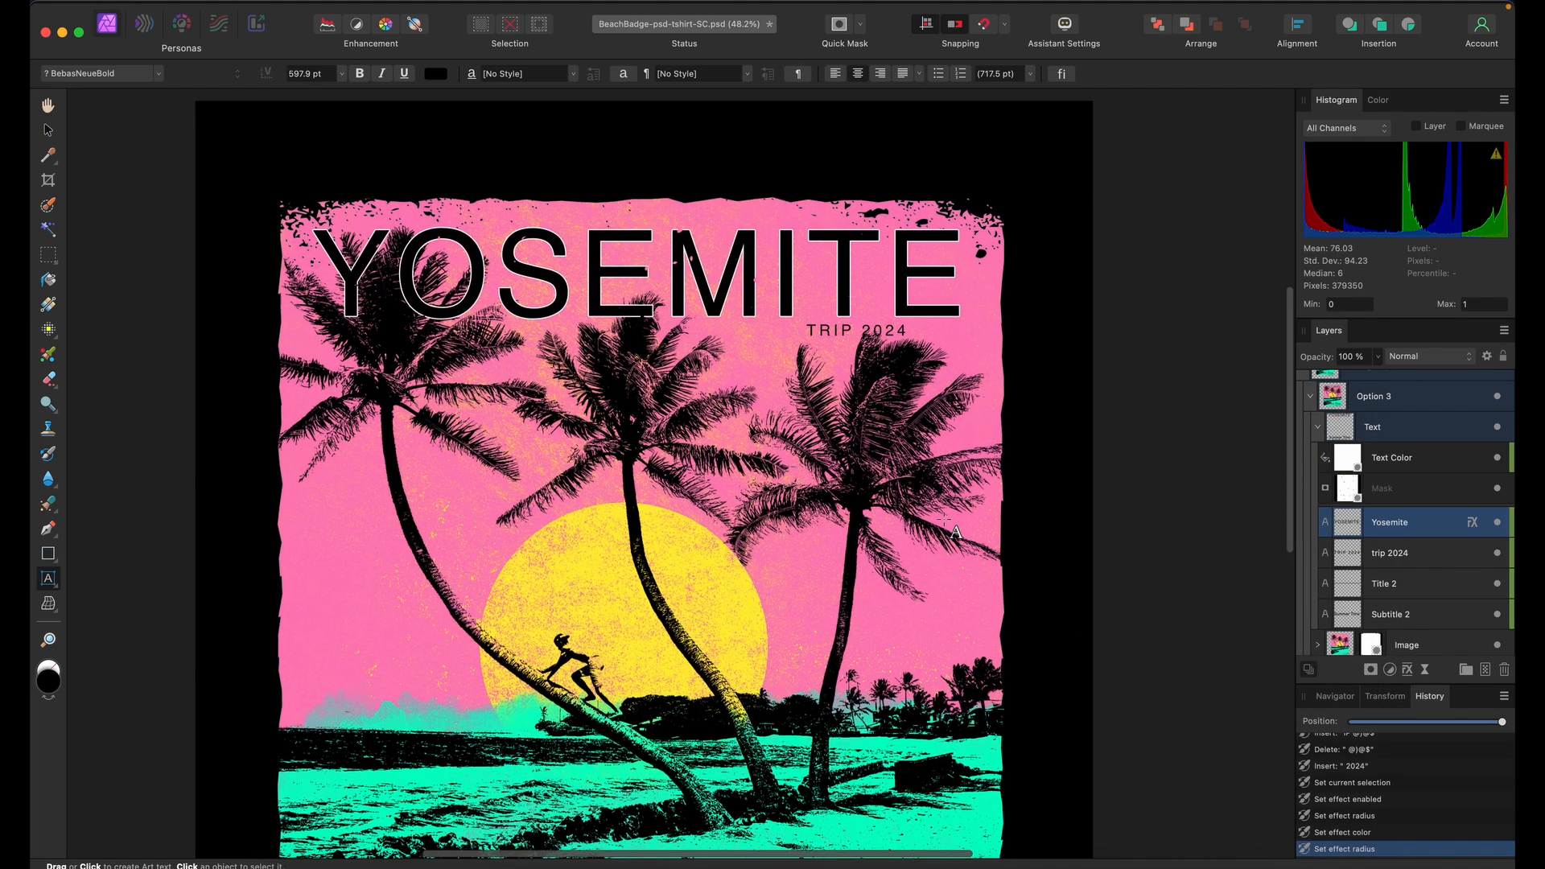
Toggle the Title 2 layer off and on to identify which text near the artwork's lower edge it controls
scroll(956, 532, "down", 10)
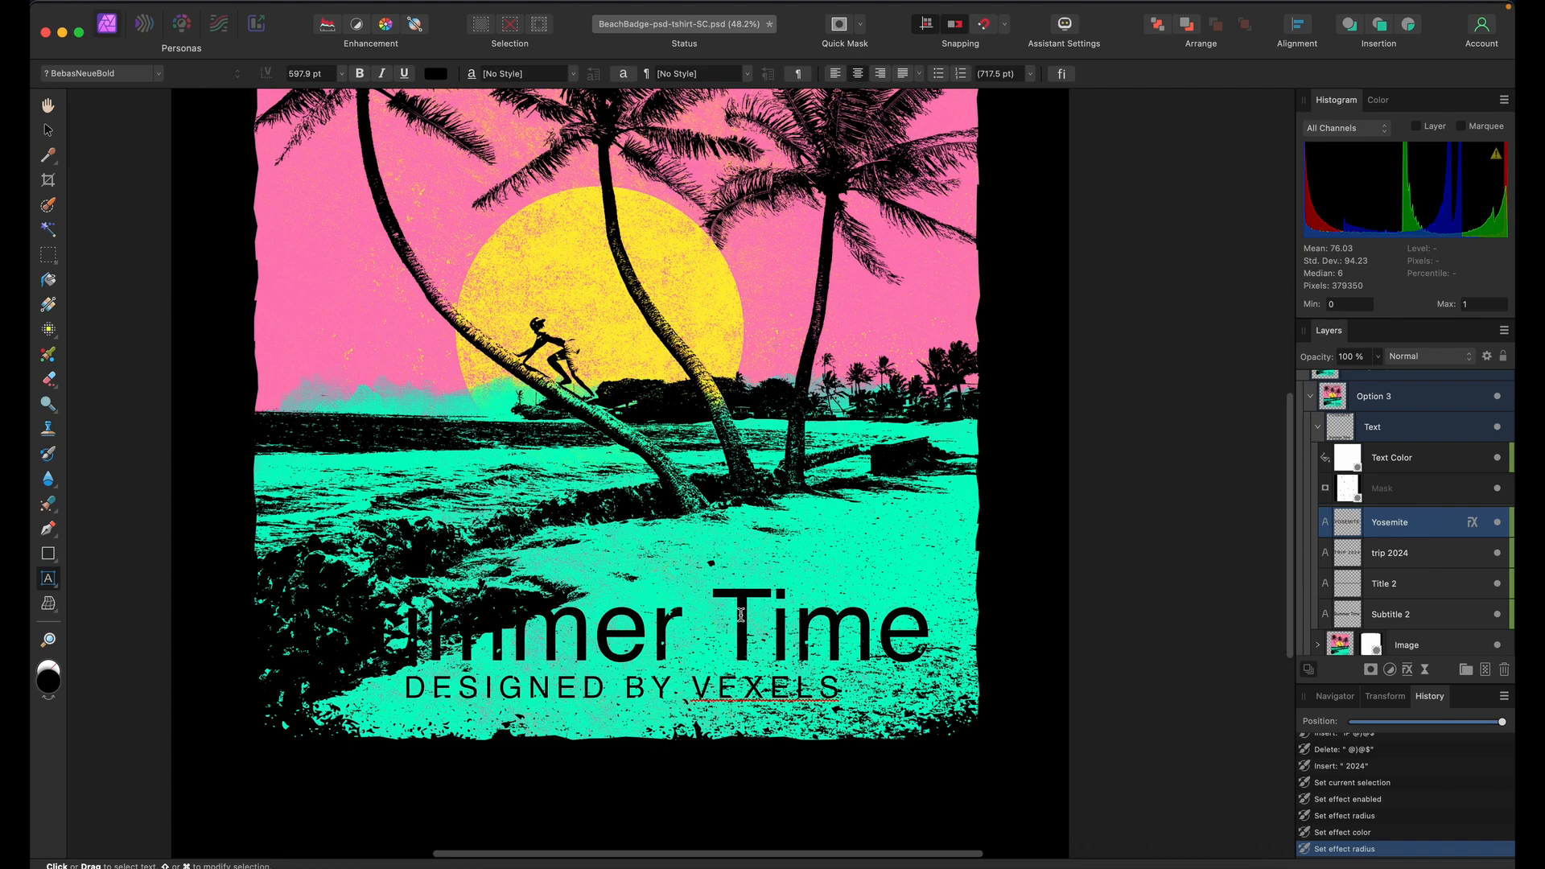
scroll(1449, 594, "down", 1)
left_click(1496, 547)
left_click(1497, 547)
left_click(1498, 548)
left_click(1498, 548)
left_click(1498, 548)
left_click(1498, 549)
left_click(1498, 548)
left_click(1498, 548)
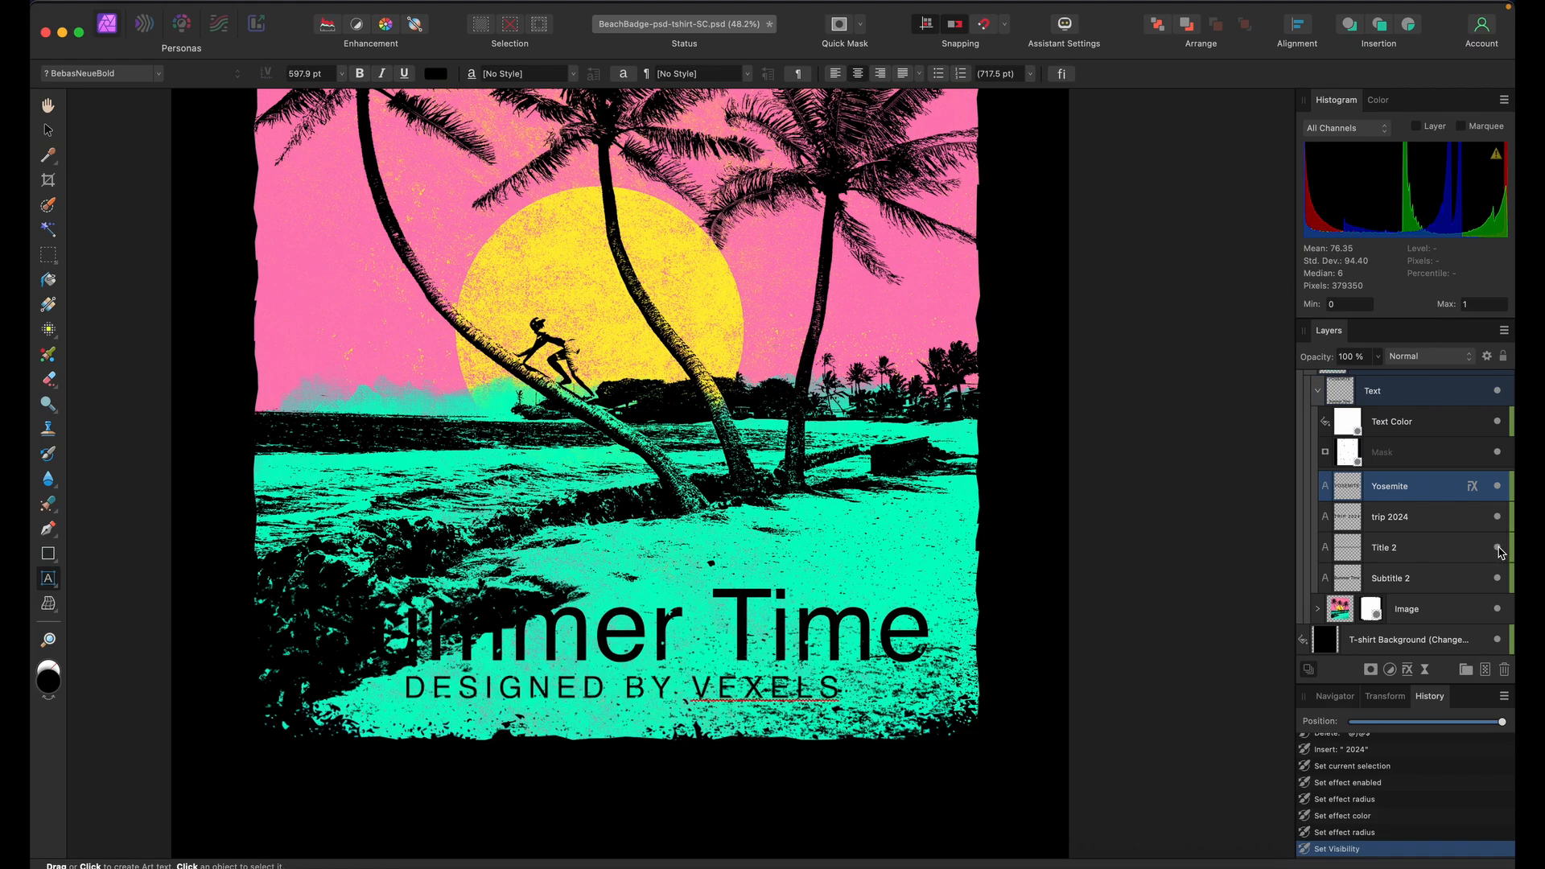
Replace the DESIGNED BY VEXELS text with WEEKEND
triple_click(769, 687)
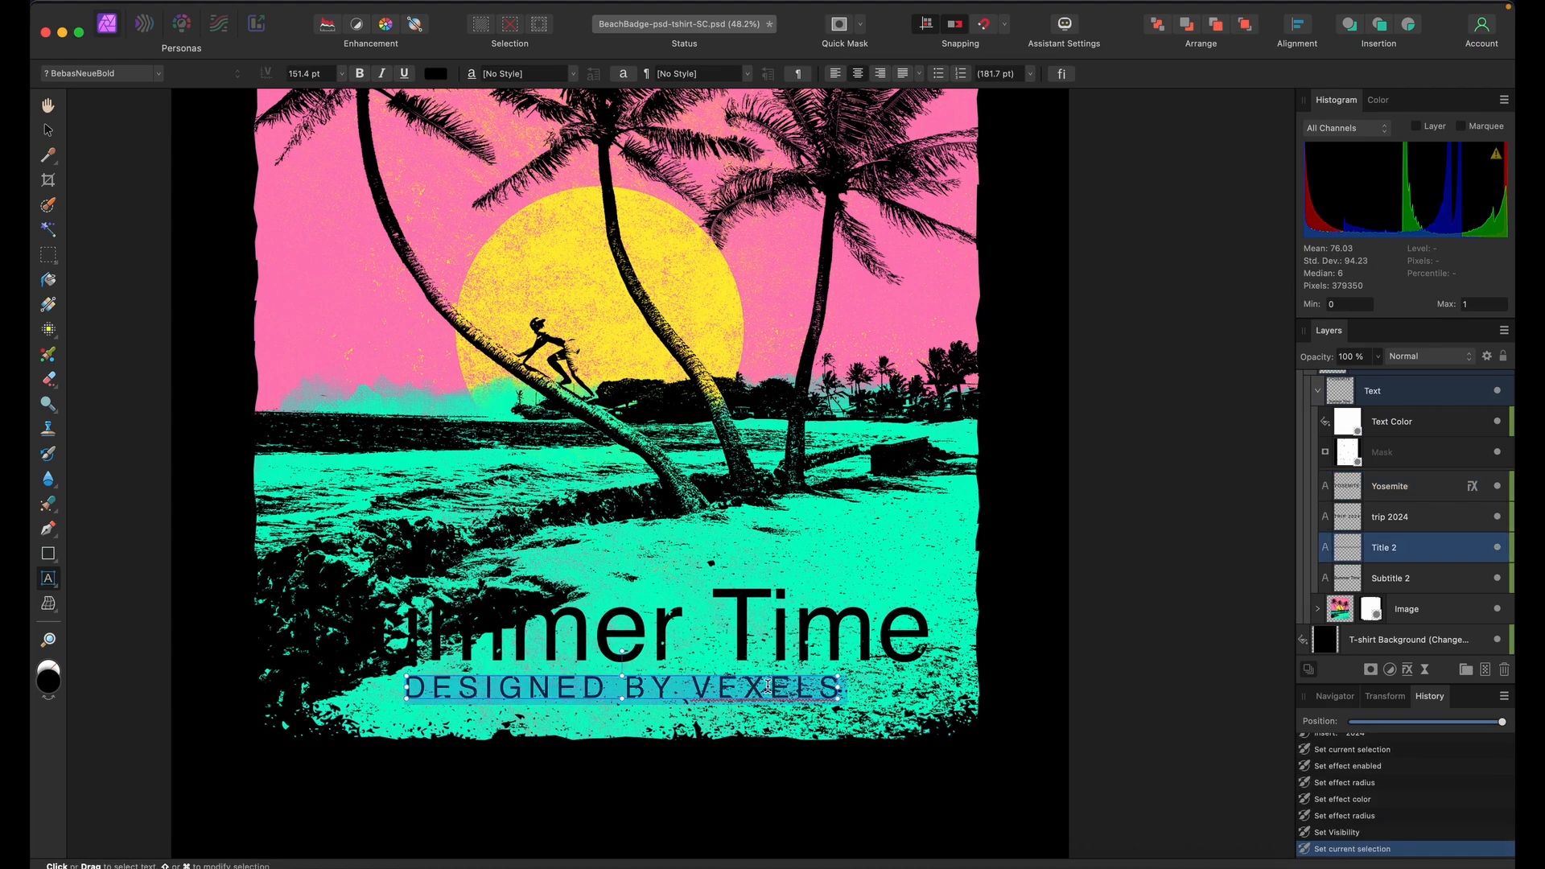
key("BackSpace")
type("weeking")
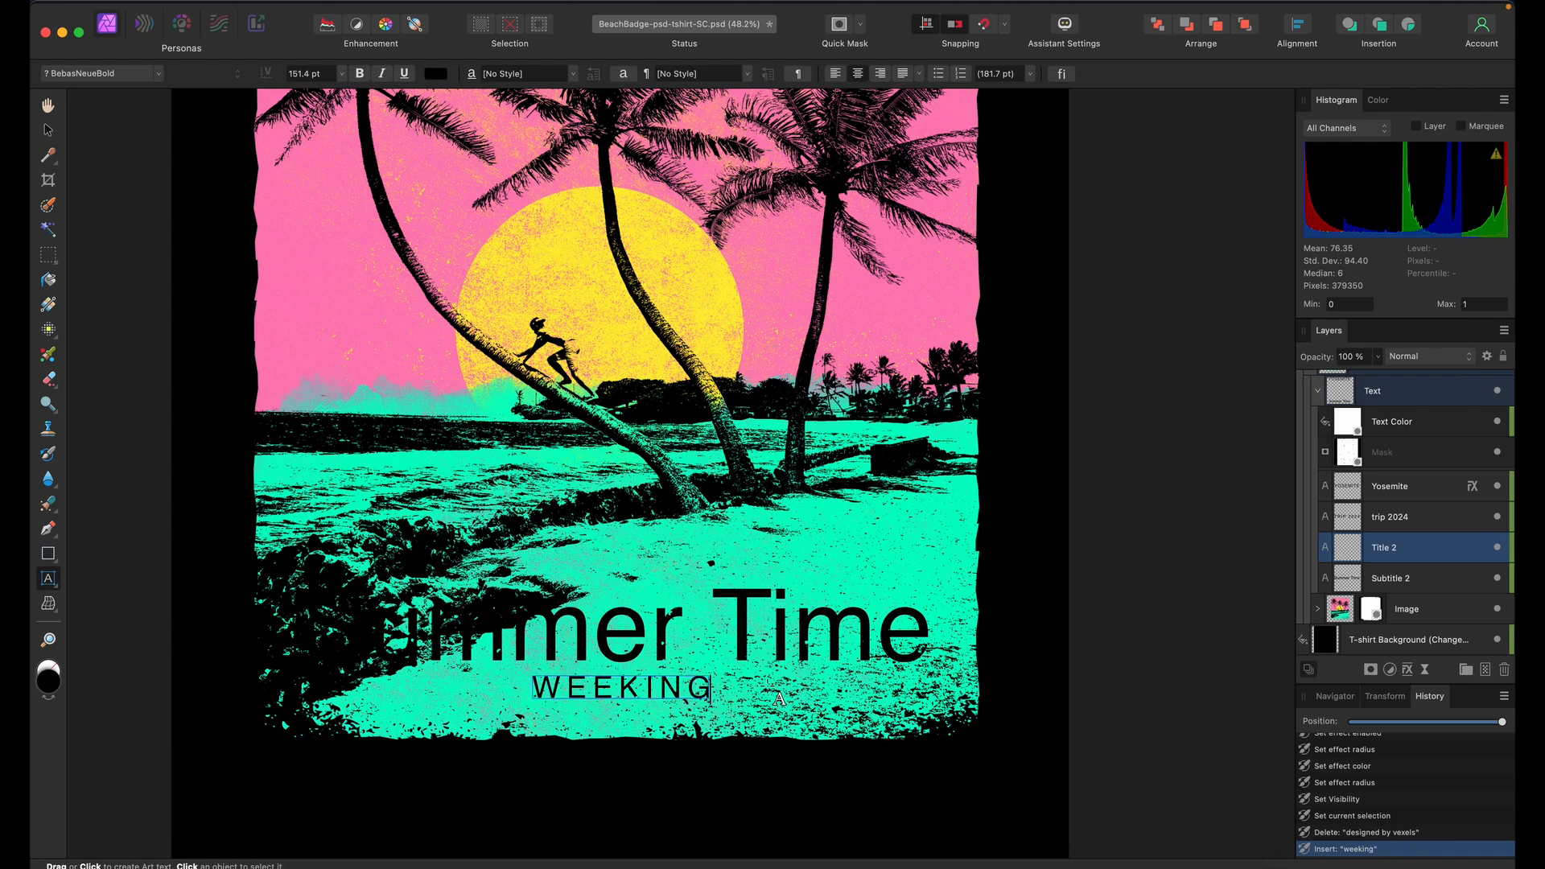
key("BackSpace")
key("BackSpace")
key("BackSpace")
type("ed")
key("BackSpace")
type("nd")
key("Escape")
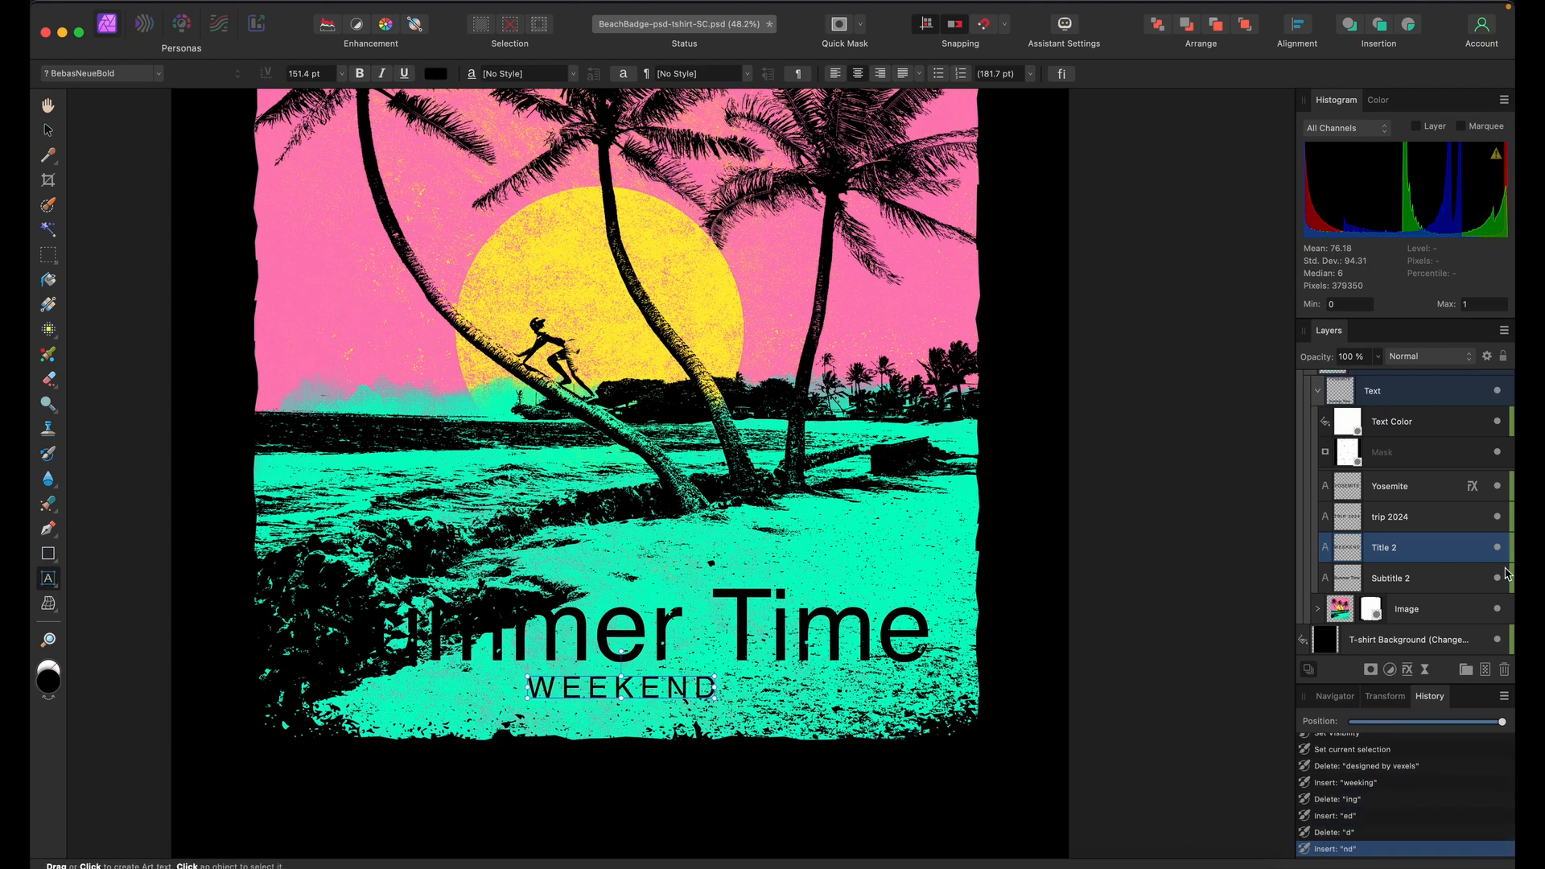
Toggle the Subtitle 2 layer off and on to identify its text, and rename the layer as Siblings
left_click(1498, 579)
left_click(1497, 578)
left_click(1388, 586)
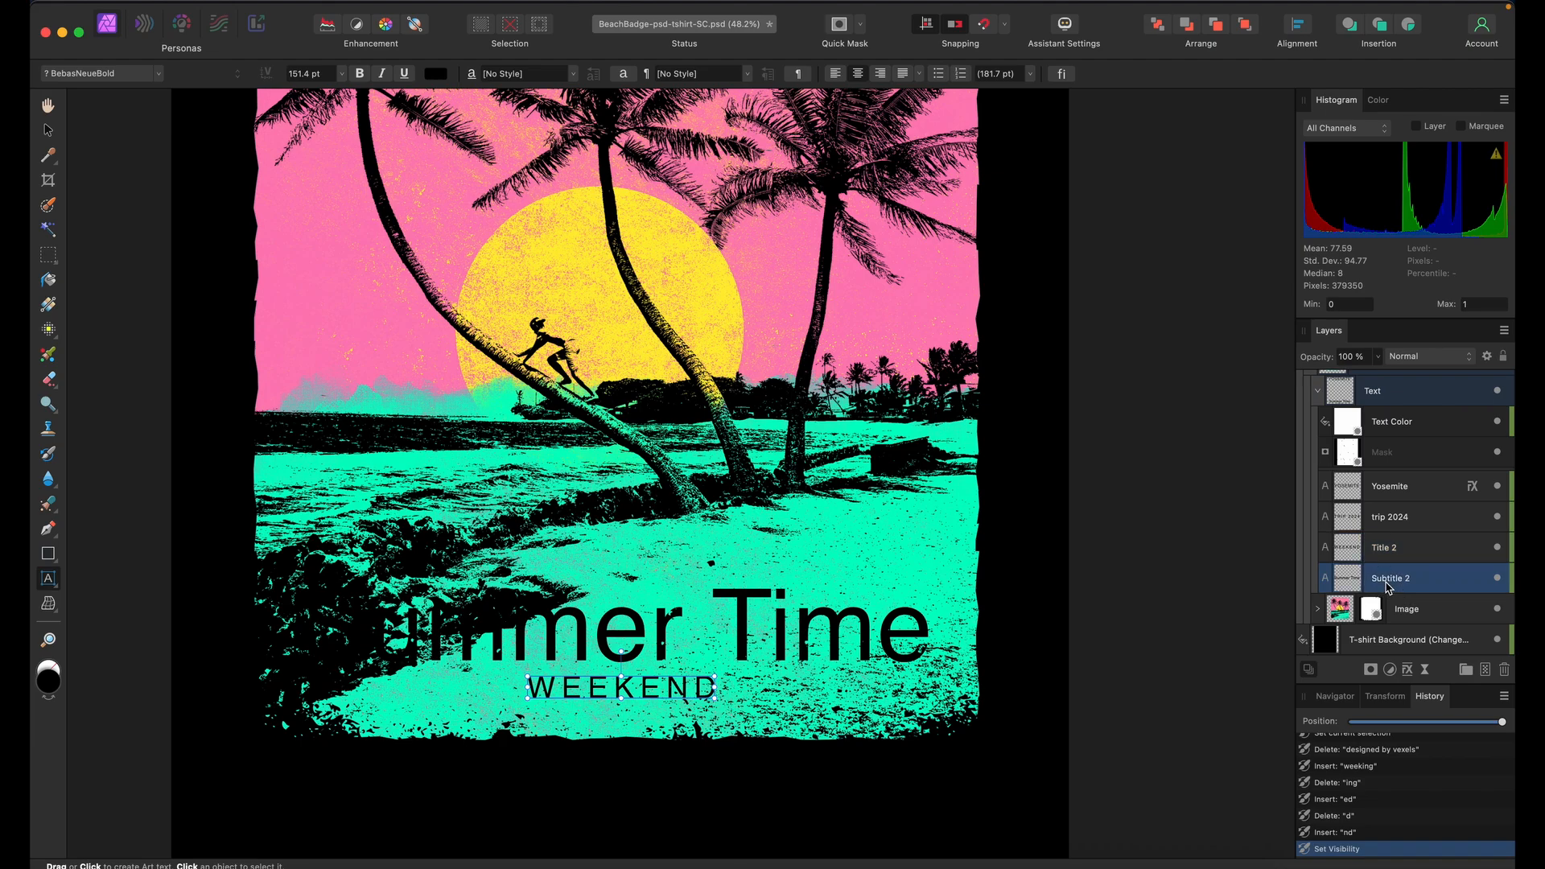
double_click(1388, 586)
type("Siblings")
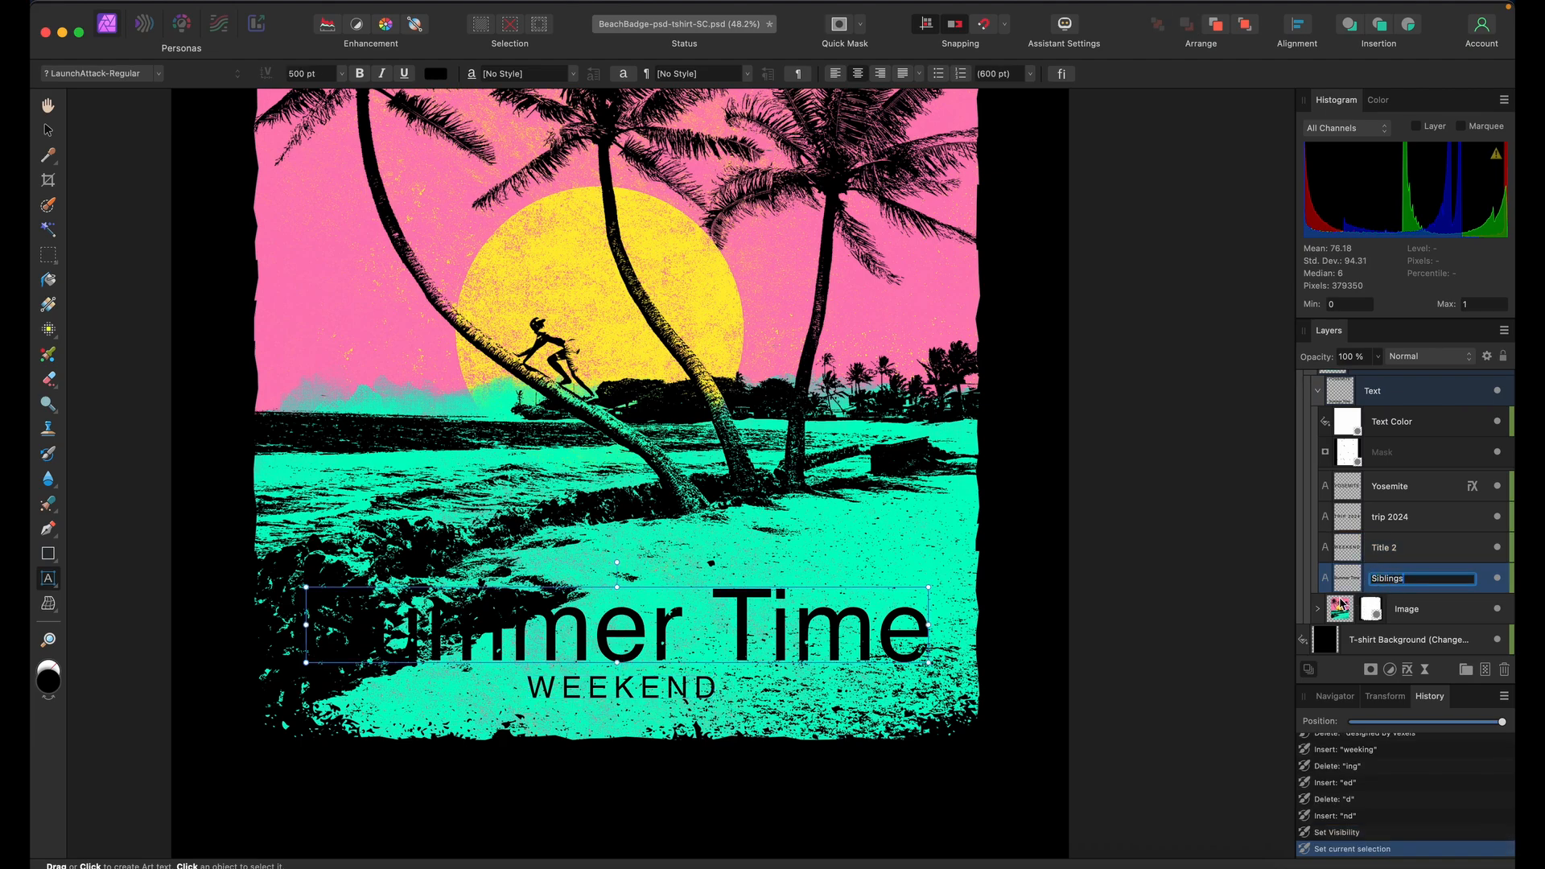
Replace the large Summer Time text with SIBLINGS WEEKEND
triple_click(797, 613)
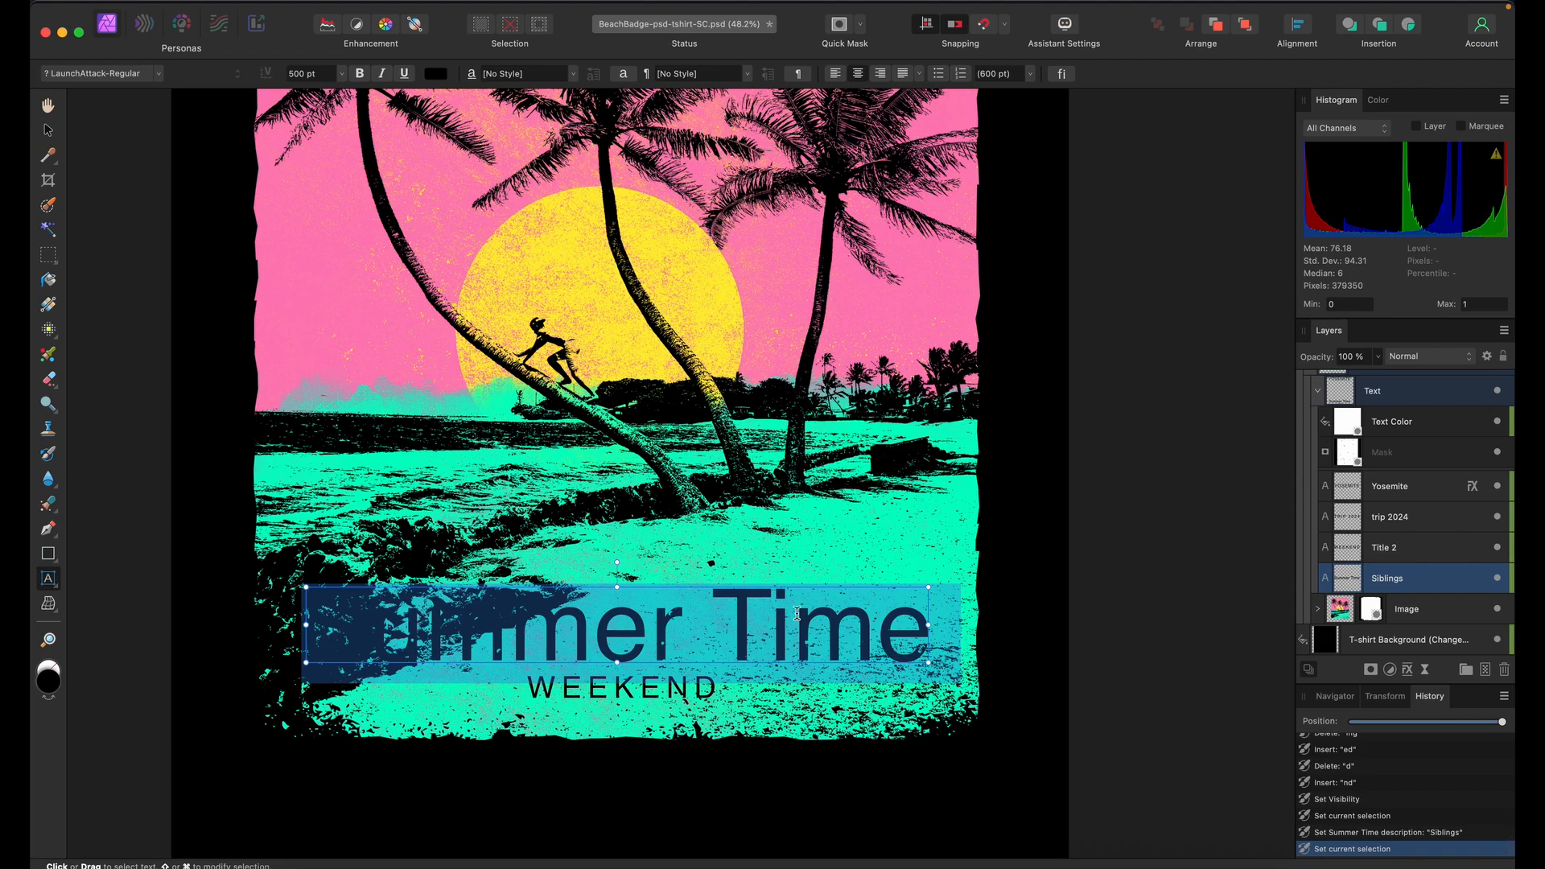
type("SIB")
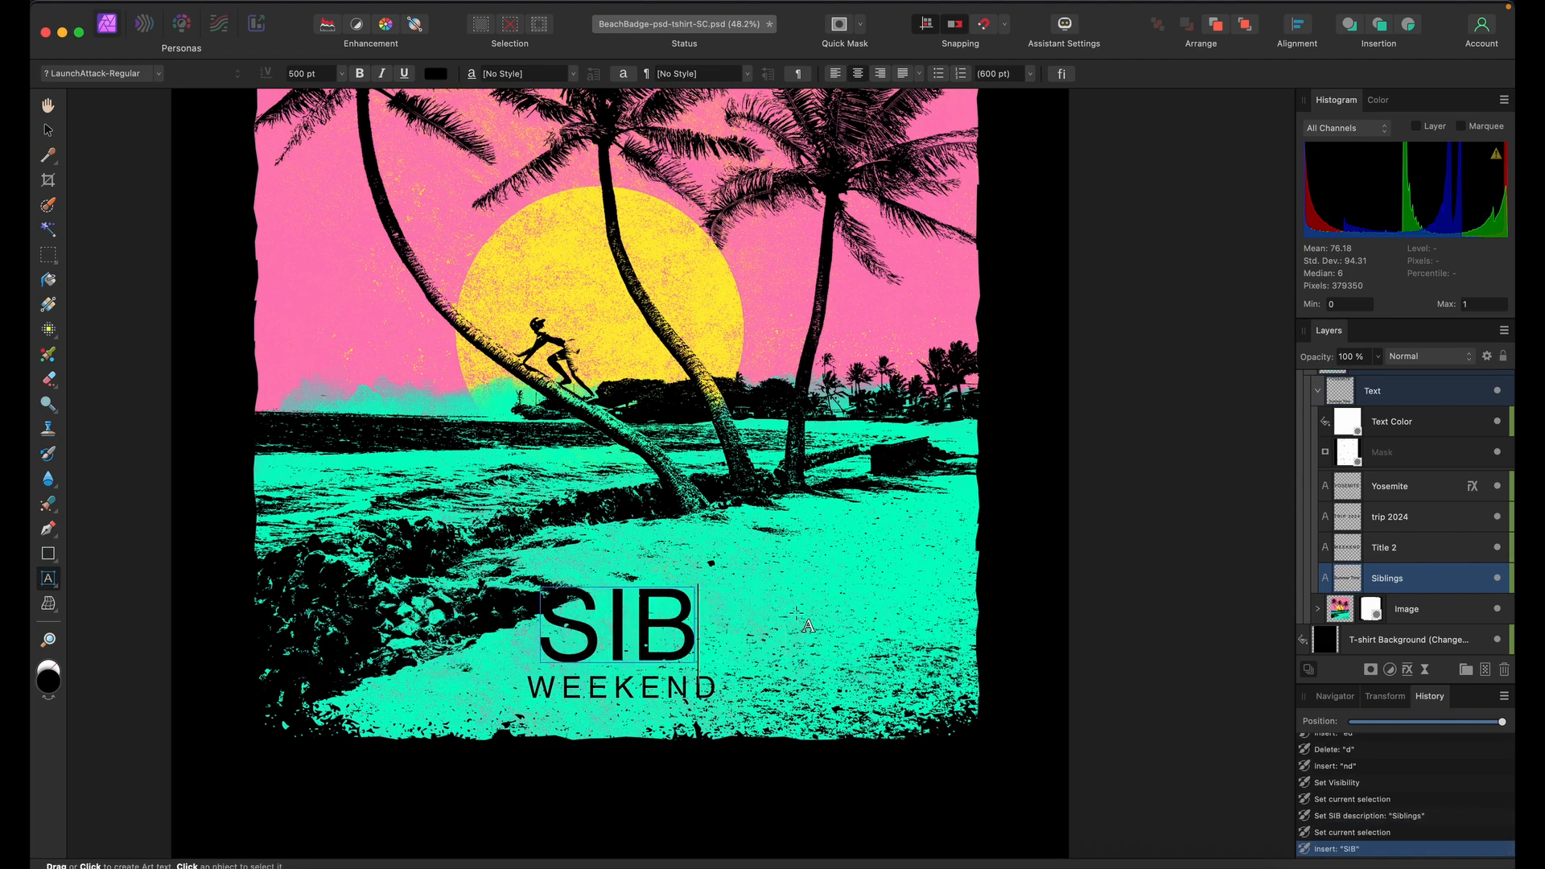
type("LINGS")
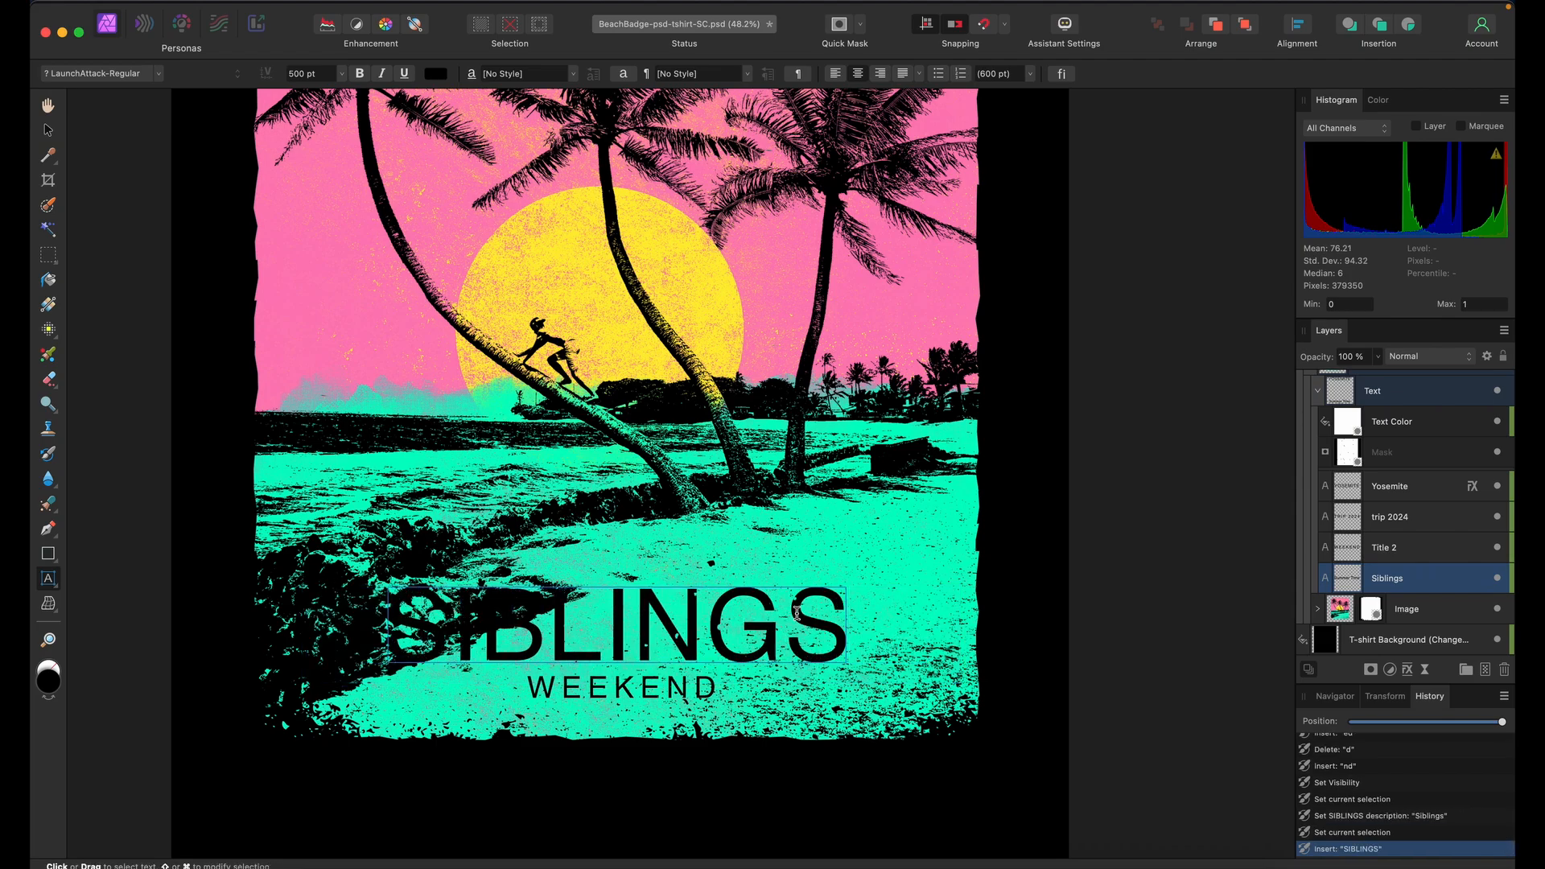
type(" WEEKEND")
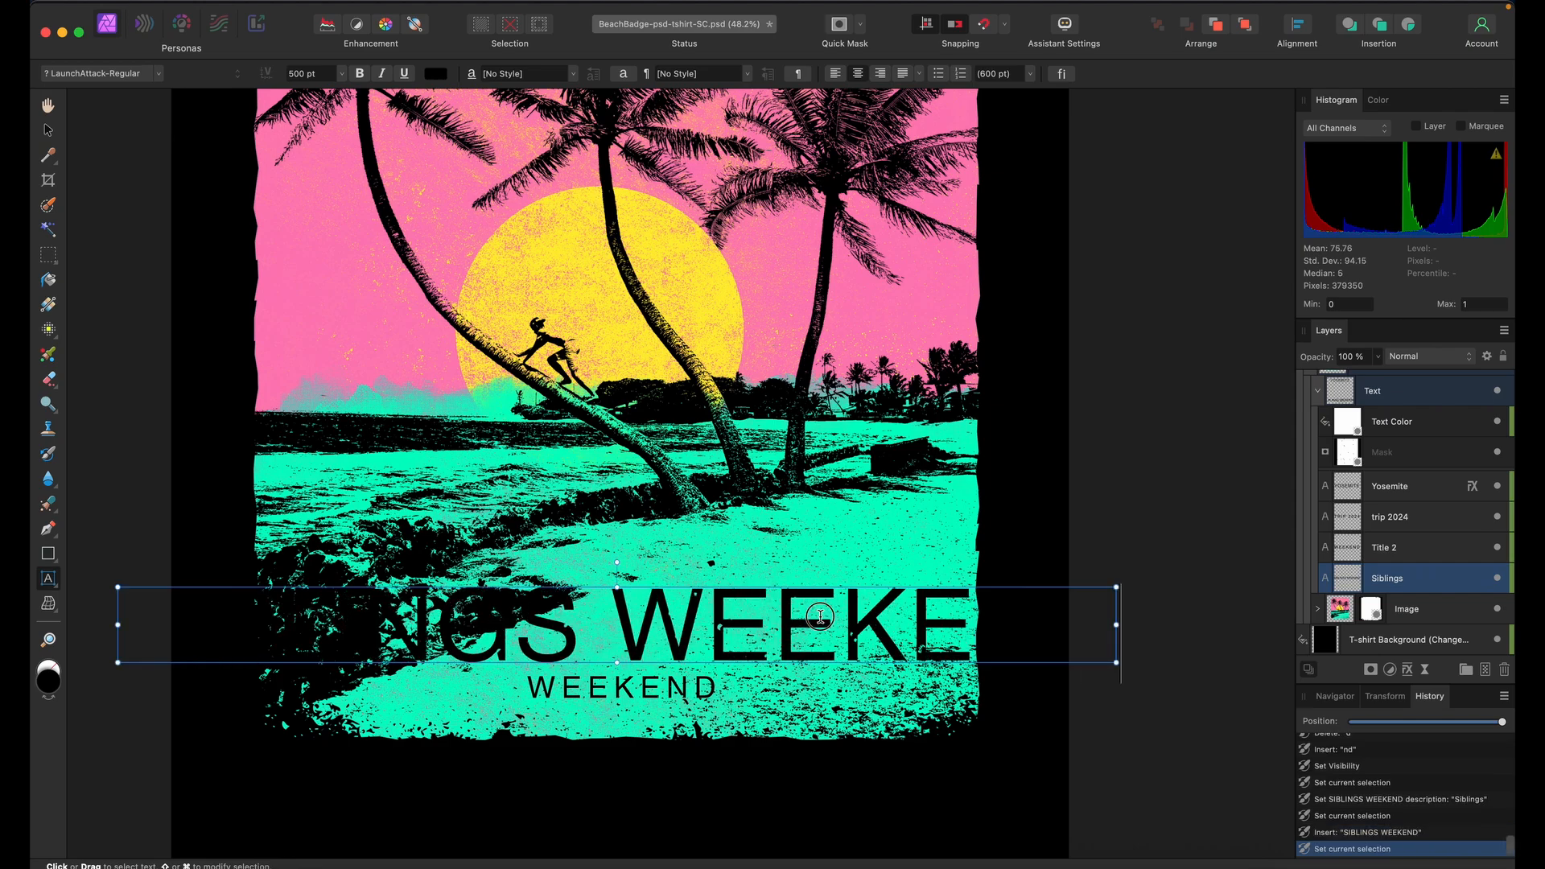
Scale the SIBLINGS WEEKEND text down to about 354 pt and move it to fit within the artwork's width
key("super+a")
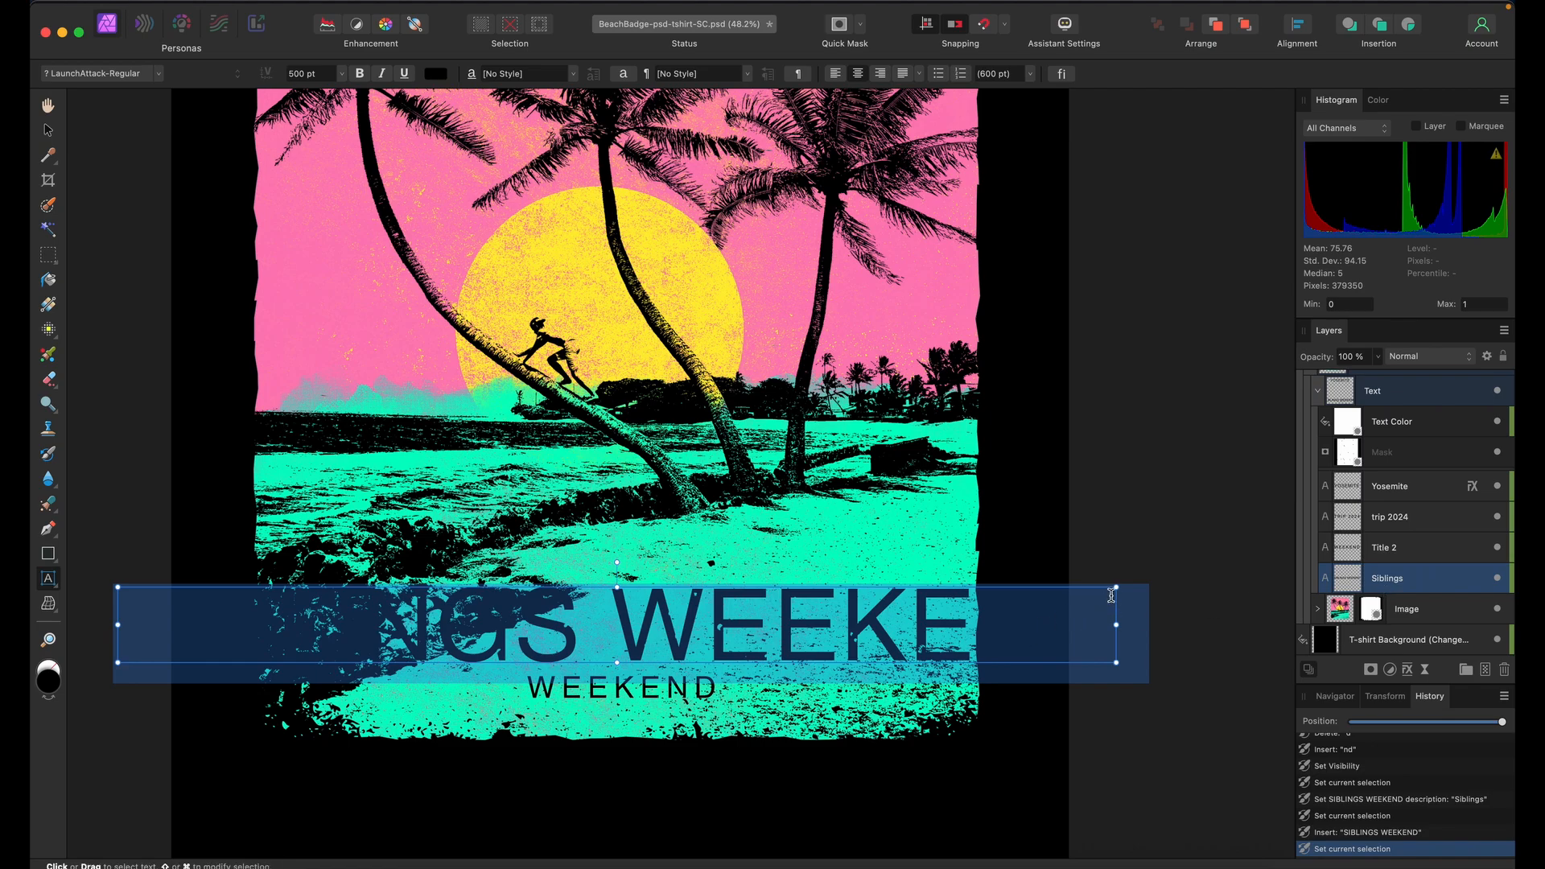
left_click_drag(1115, 589, 838, 630)
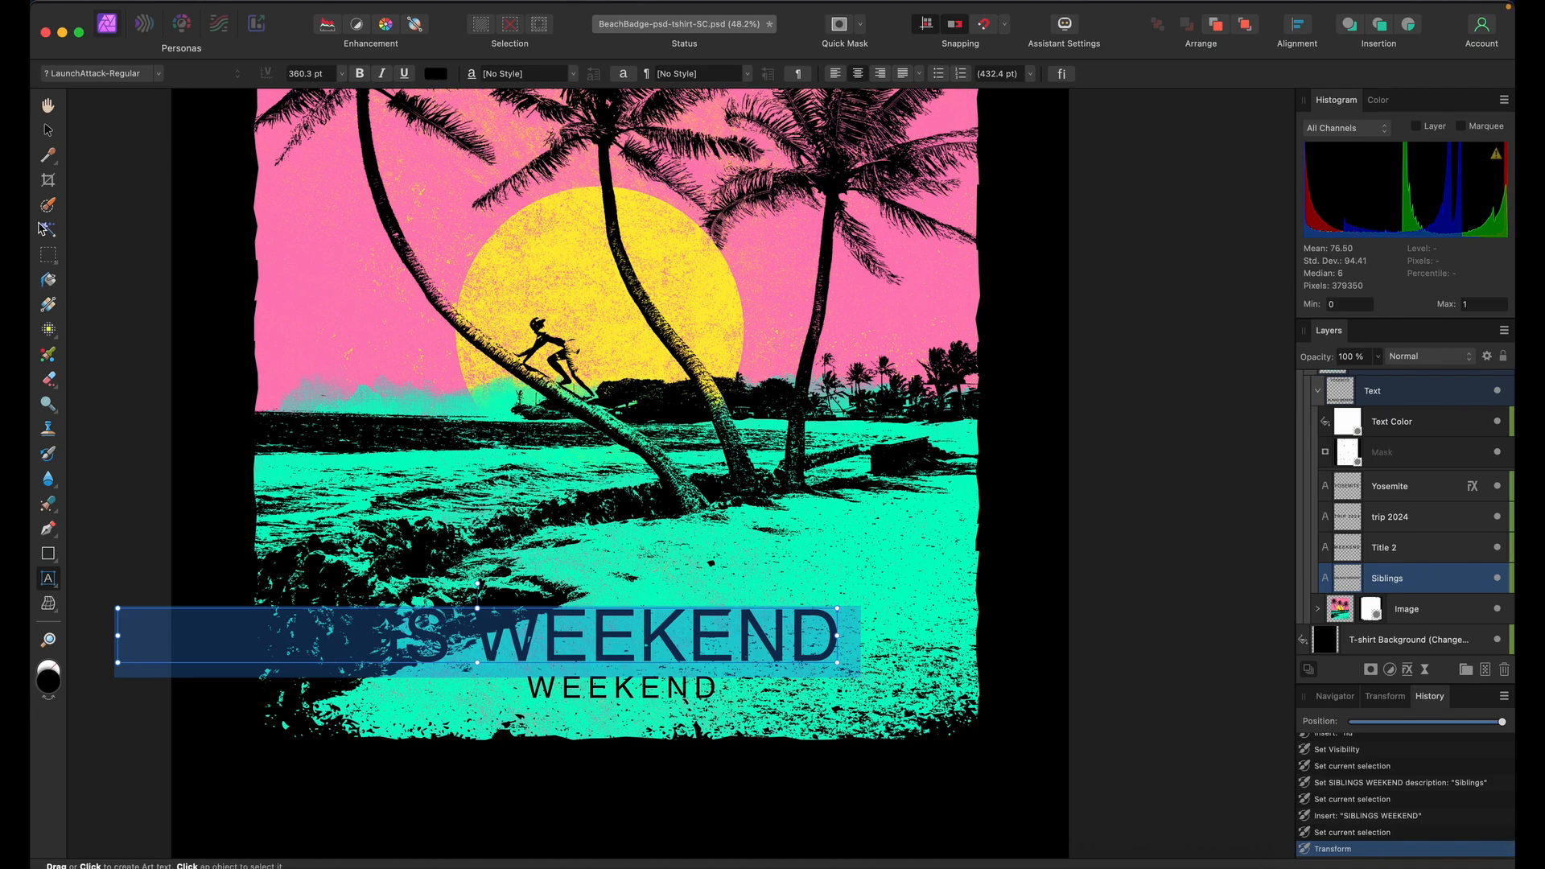
left_click(48, 132)
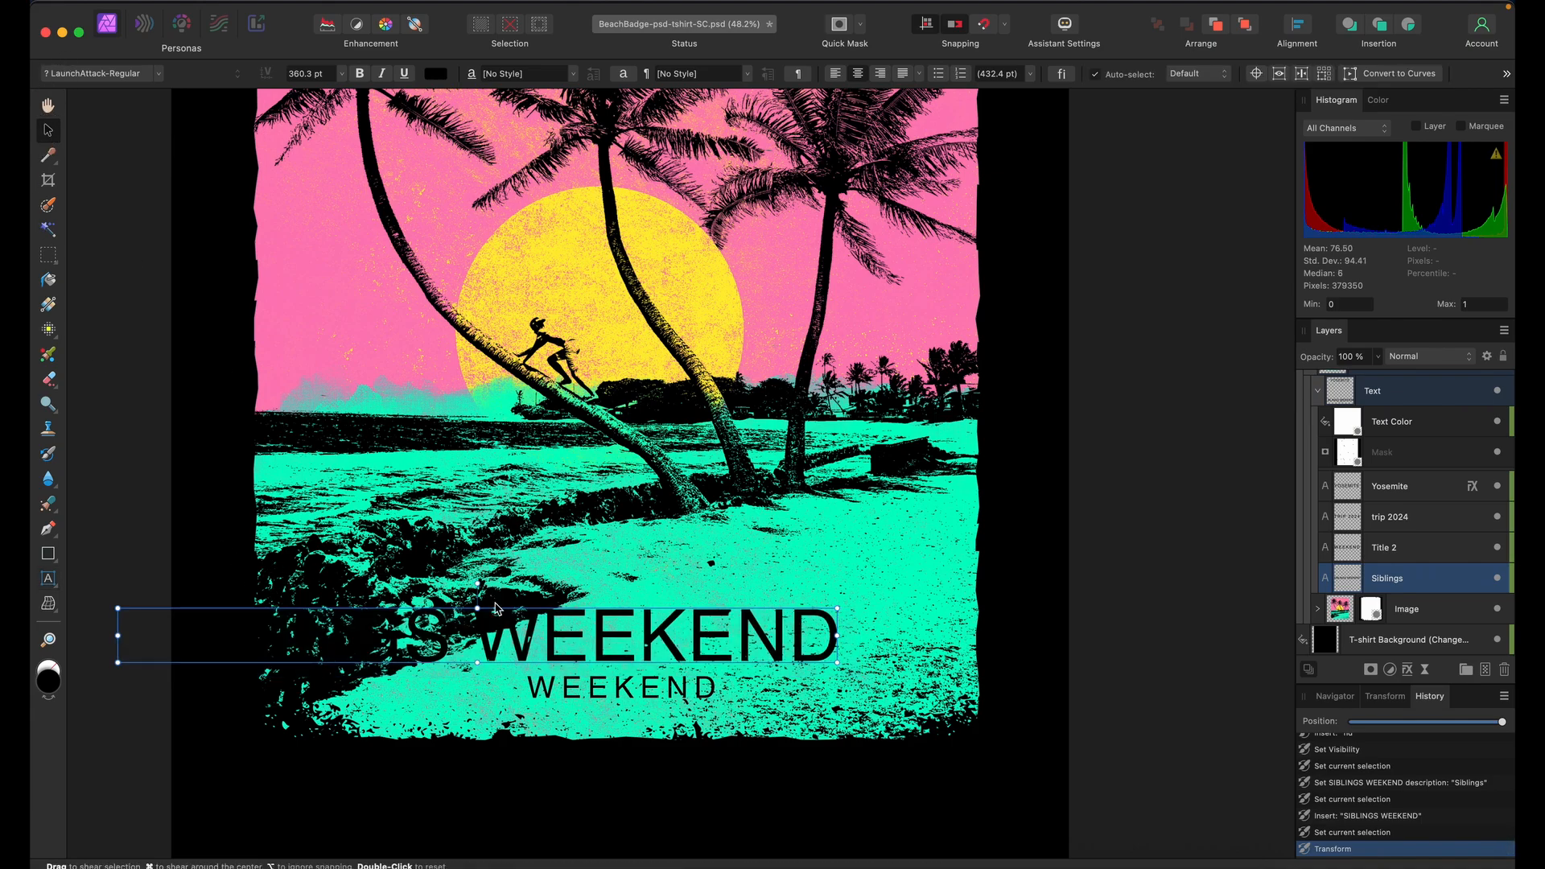
left_click_drag(498, 626, 642, 632)
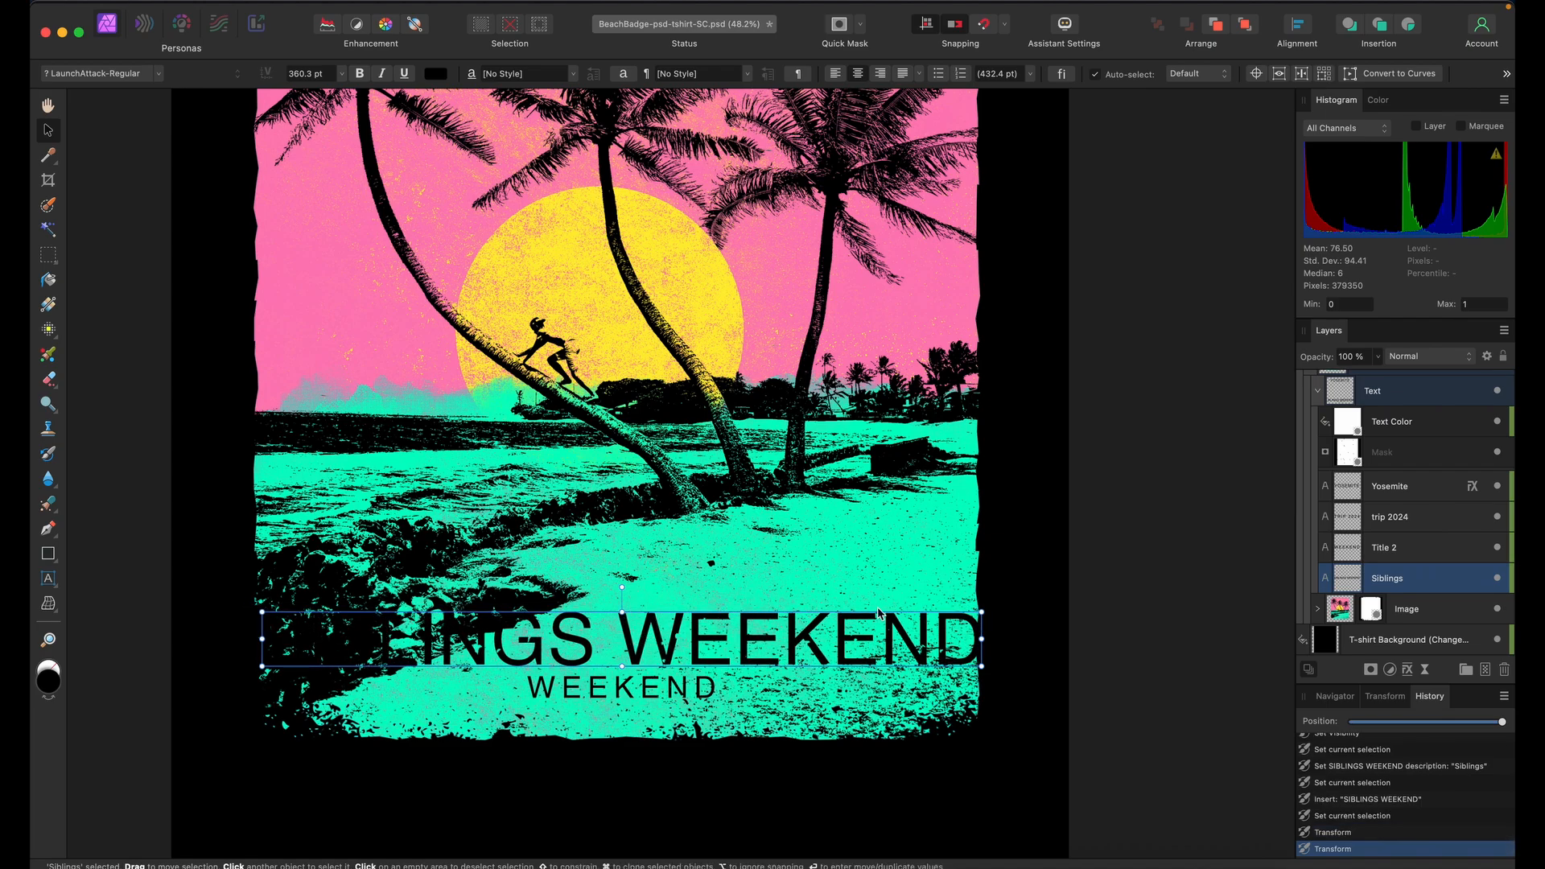
left_click_drag(983, 607, 971, 609)
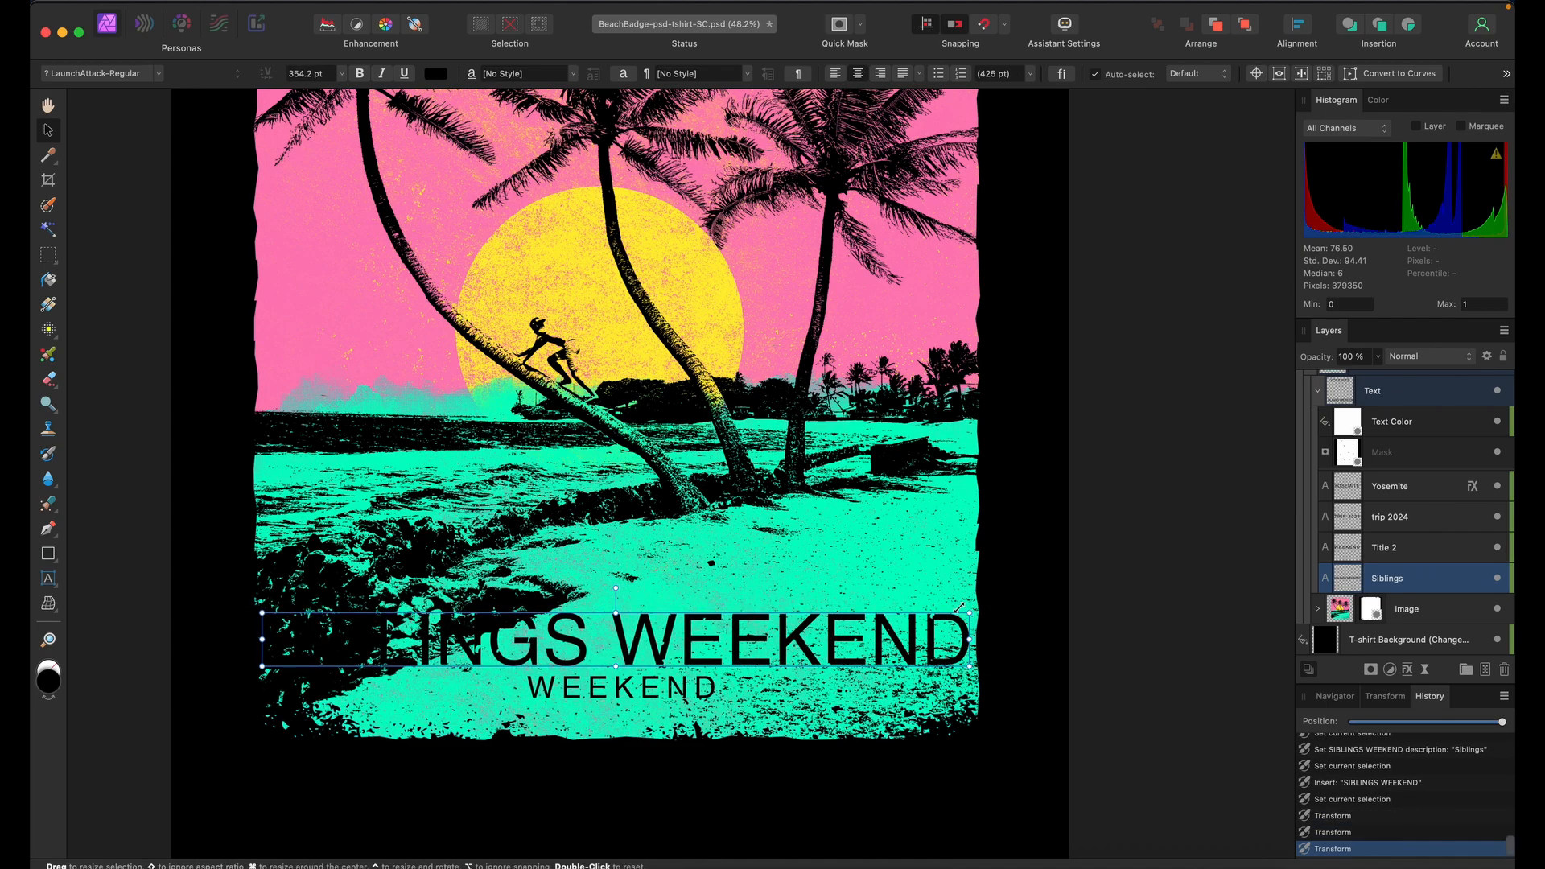
left_click_drag(842, 627, 846, 633)
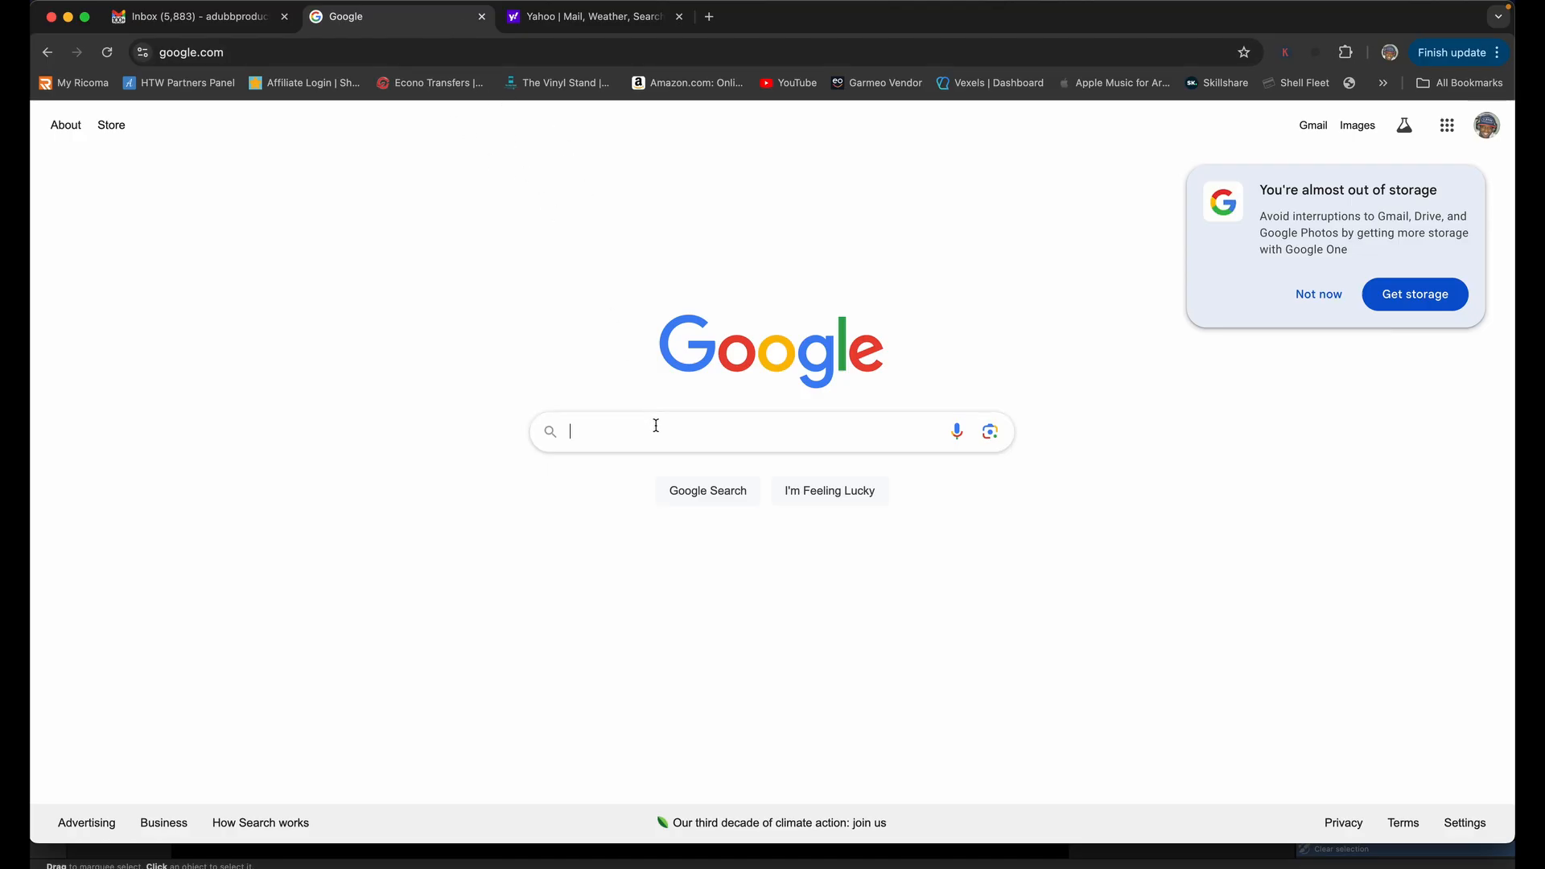
Switch to the web browser and search Google Images for yosemite national park
type("yoselmi")
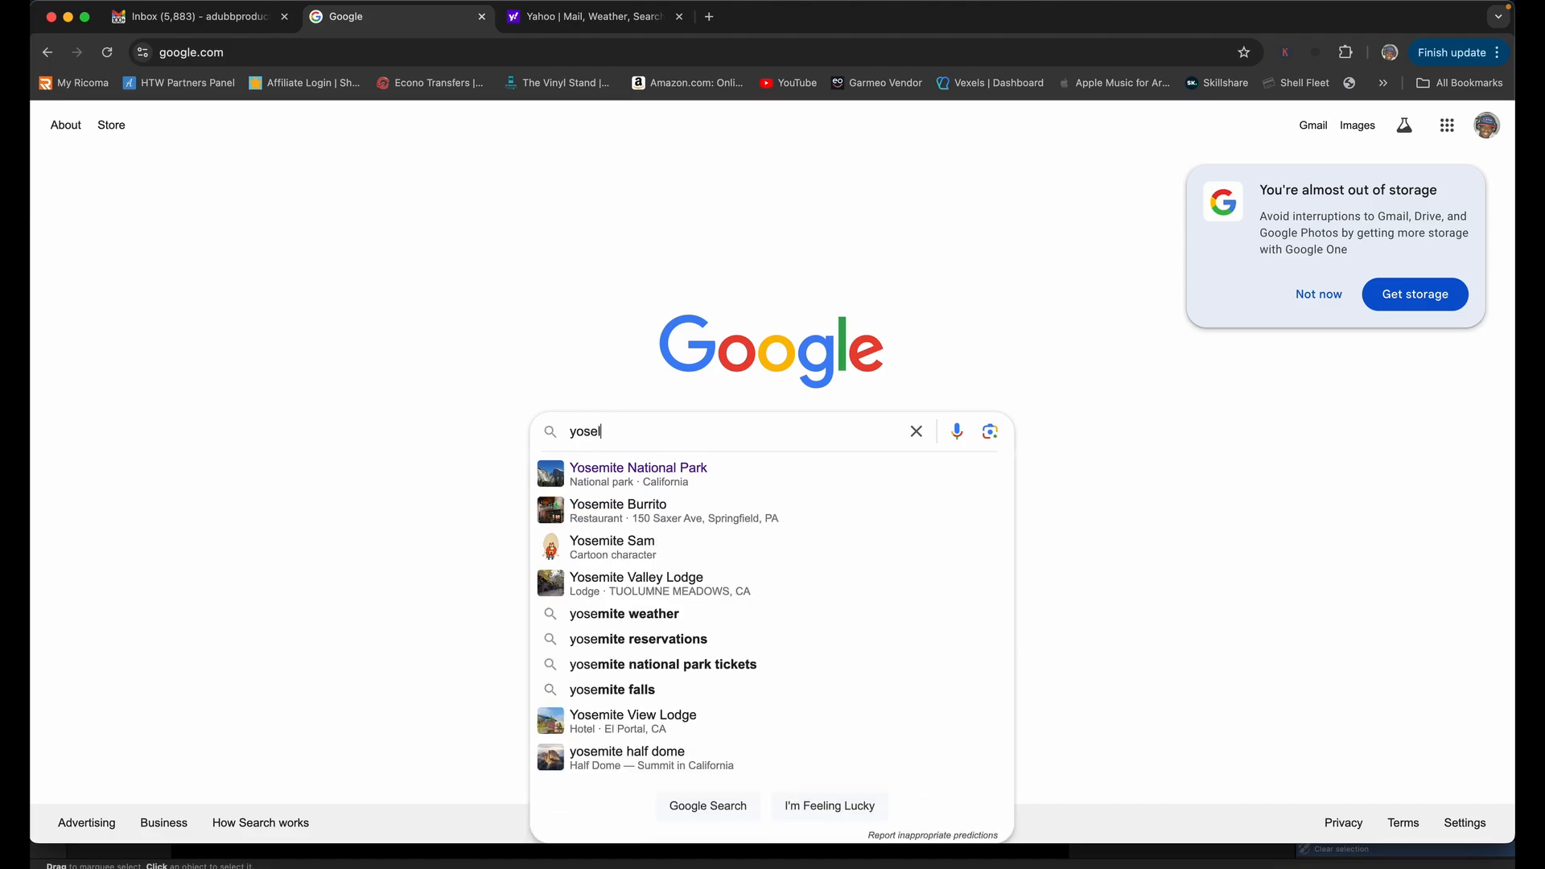
key("BackSpace")
key("BackSpace")
key("BackSpace")
type("mite")
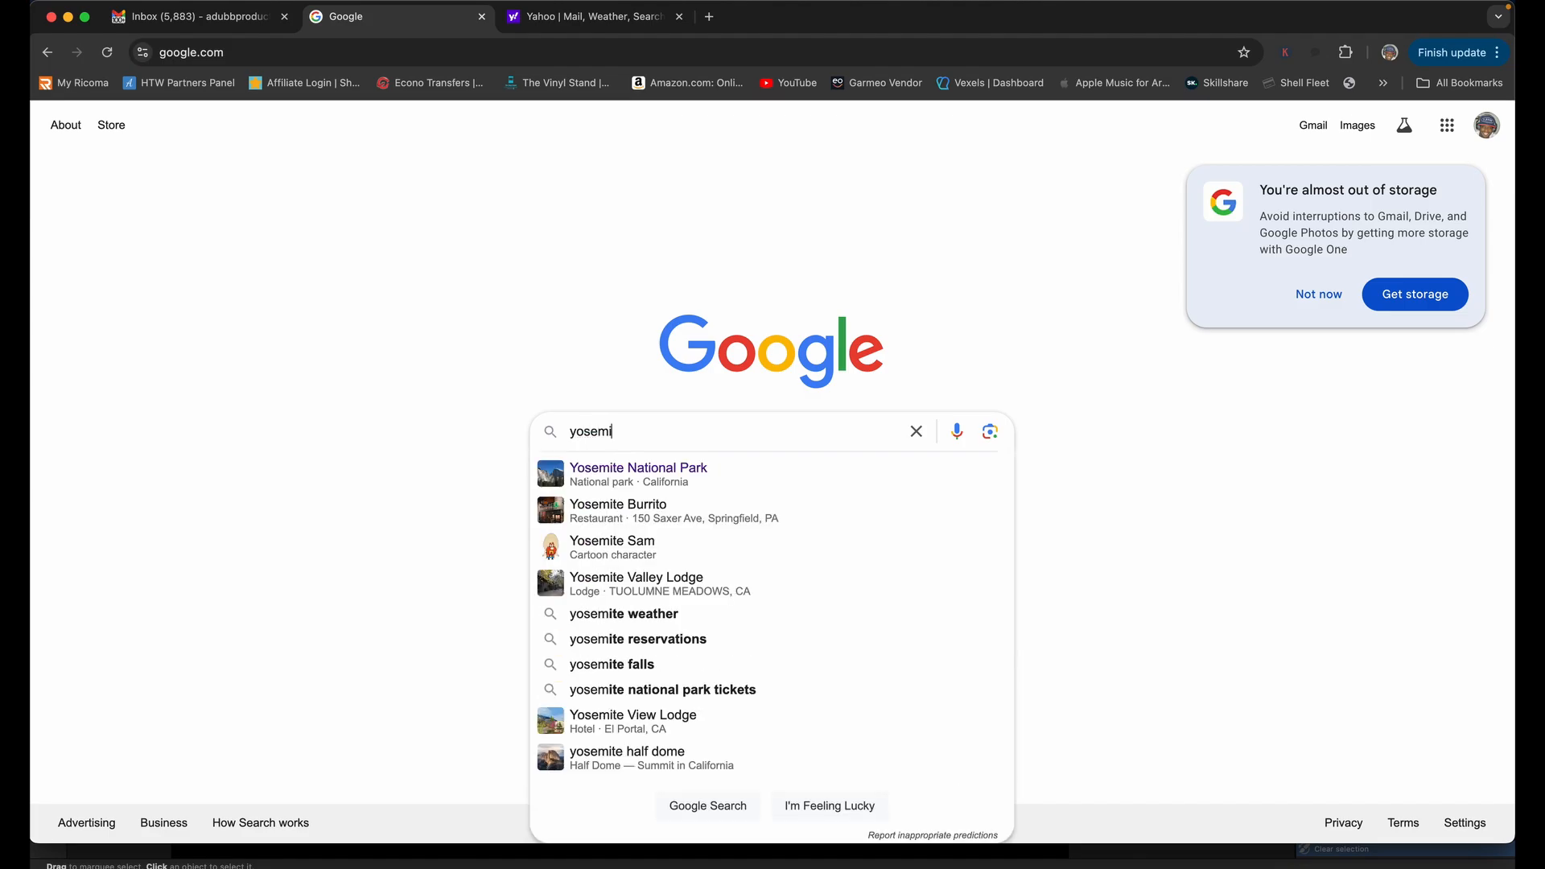
left_click(660, 470)
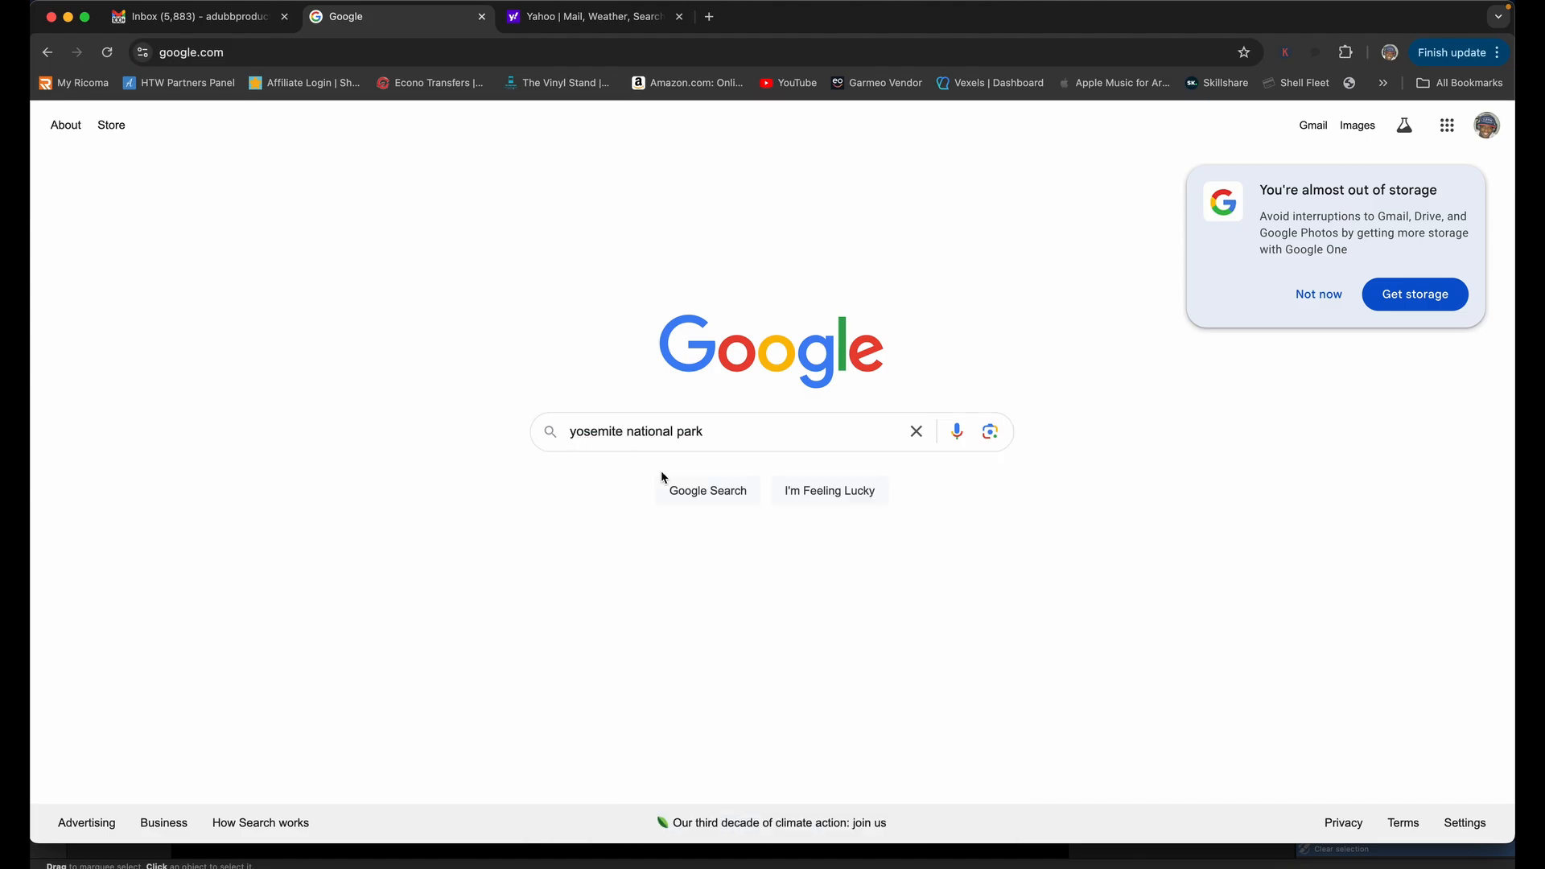
left_click(279, 193)
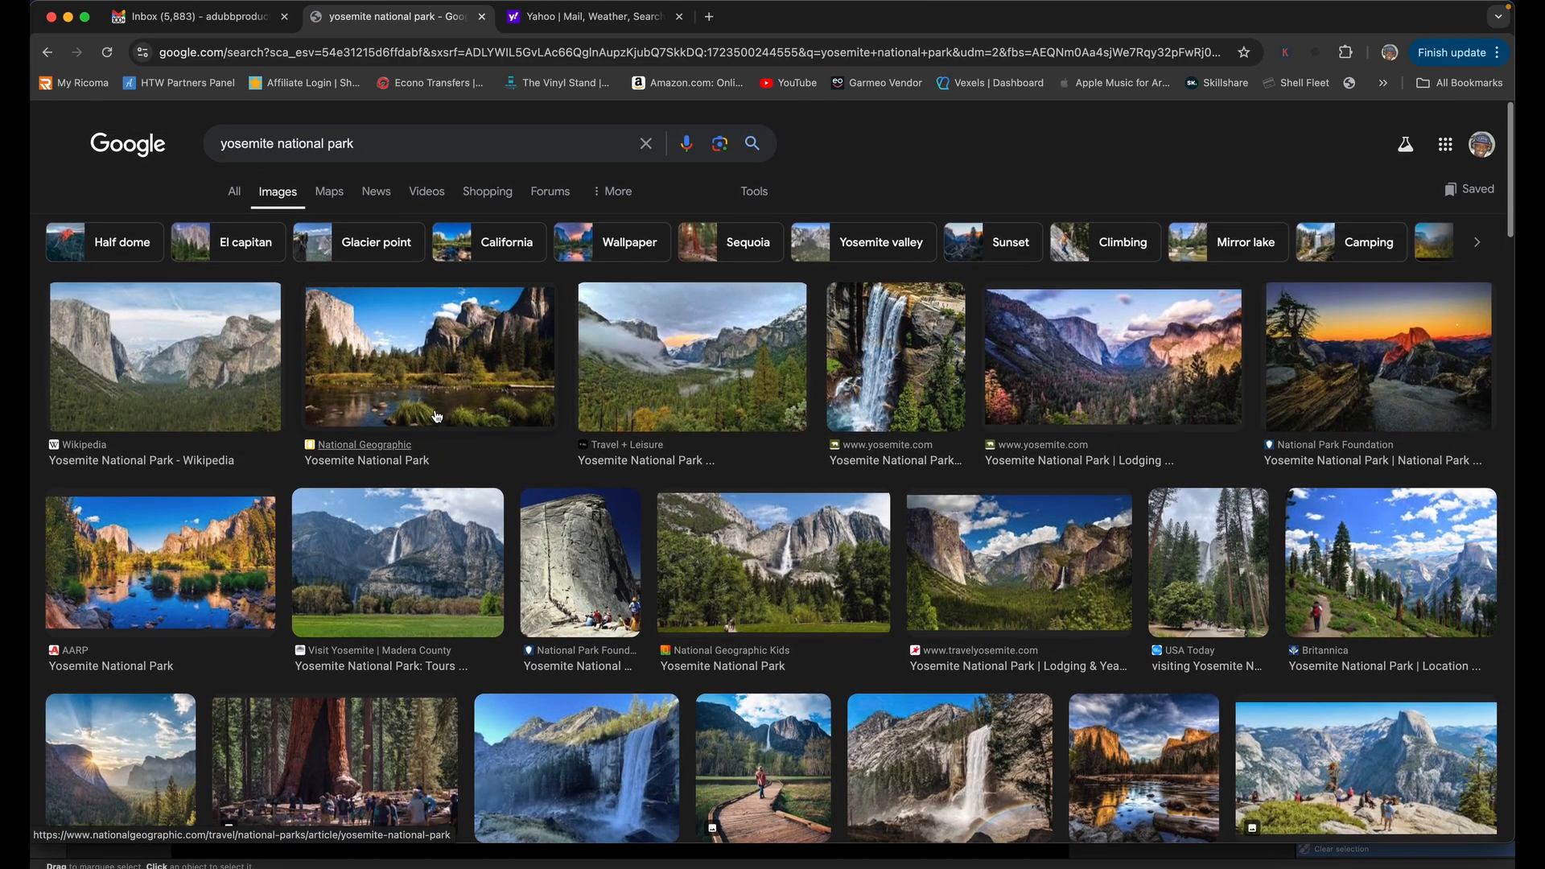
Filter the image results to large sizes only
left_click(748, 197)
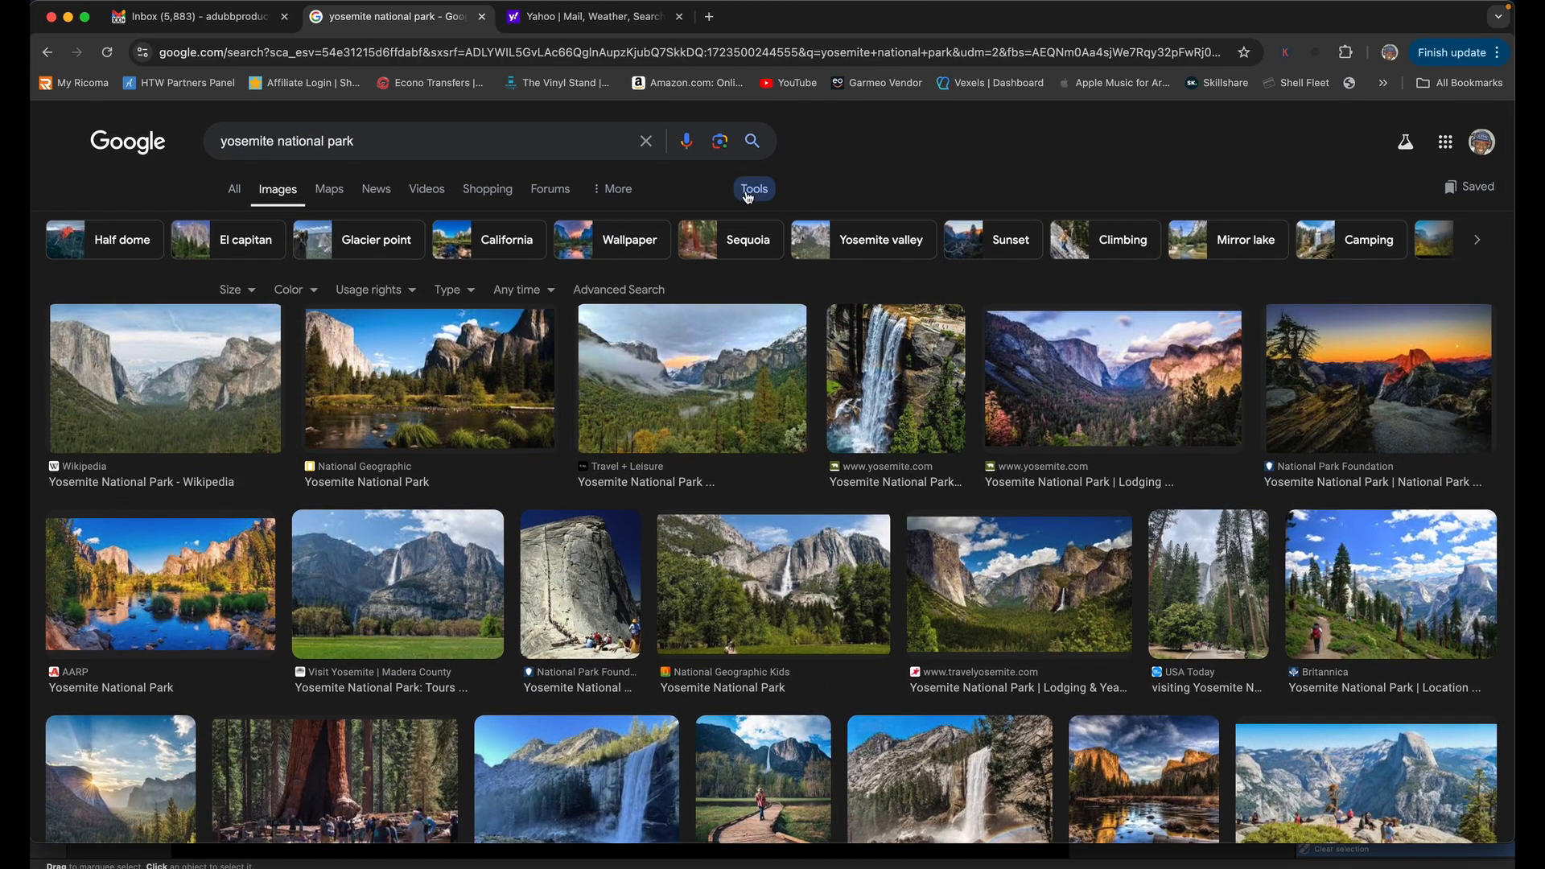
left_click(233, 290)
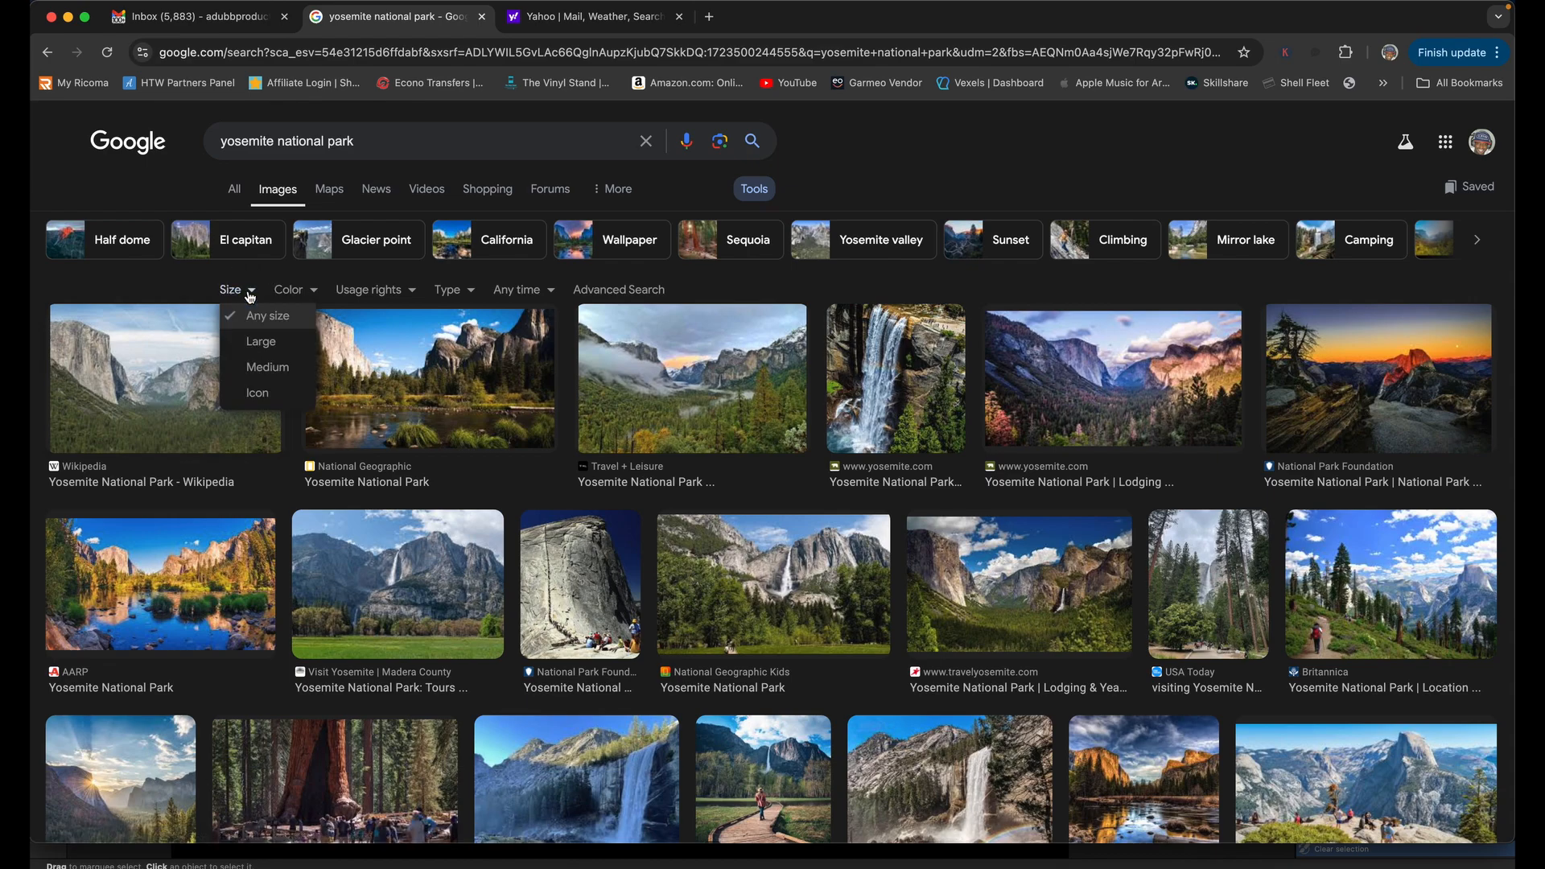
left_click(260, 342)
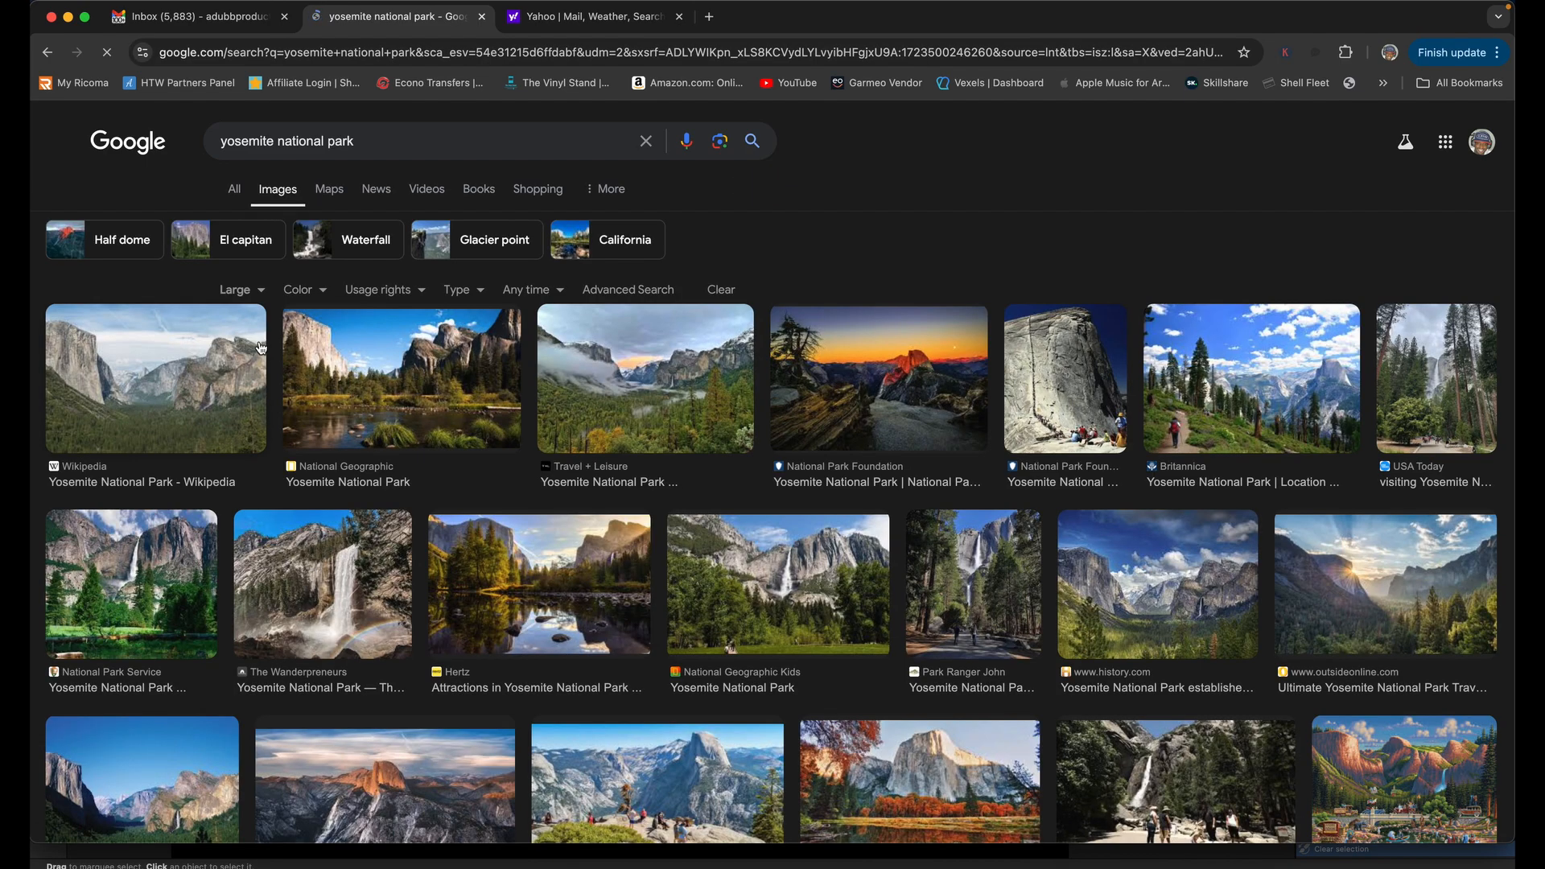
Save the Wanderpreneurs waterfall photo from the image results to the Desktop as YOSEMITE Exxxx
scroll(342, 516, "down", 2)
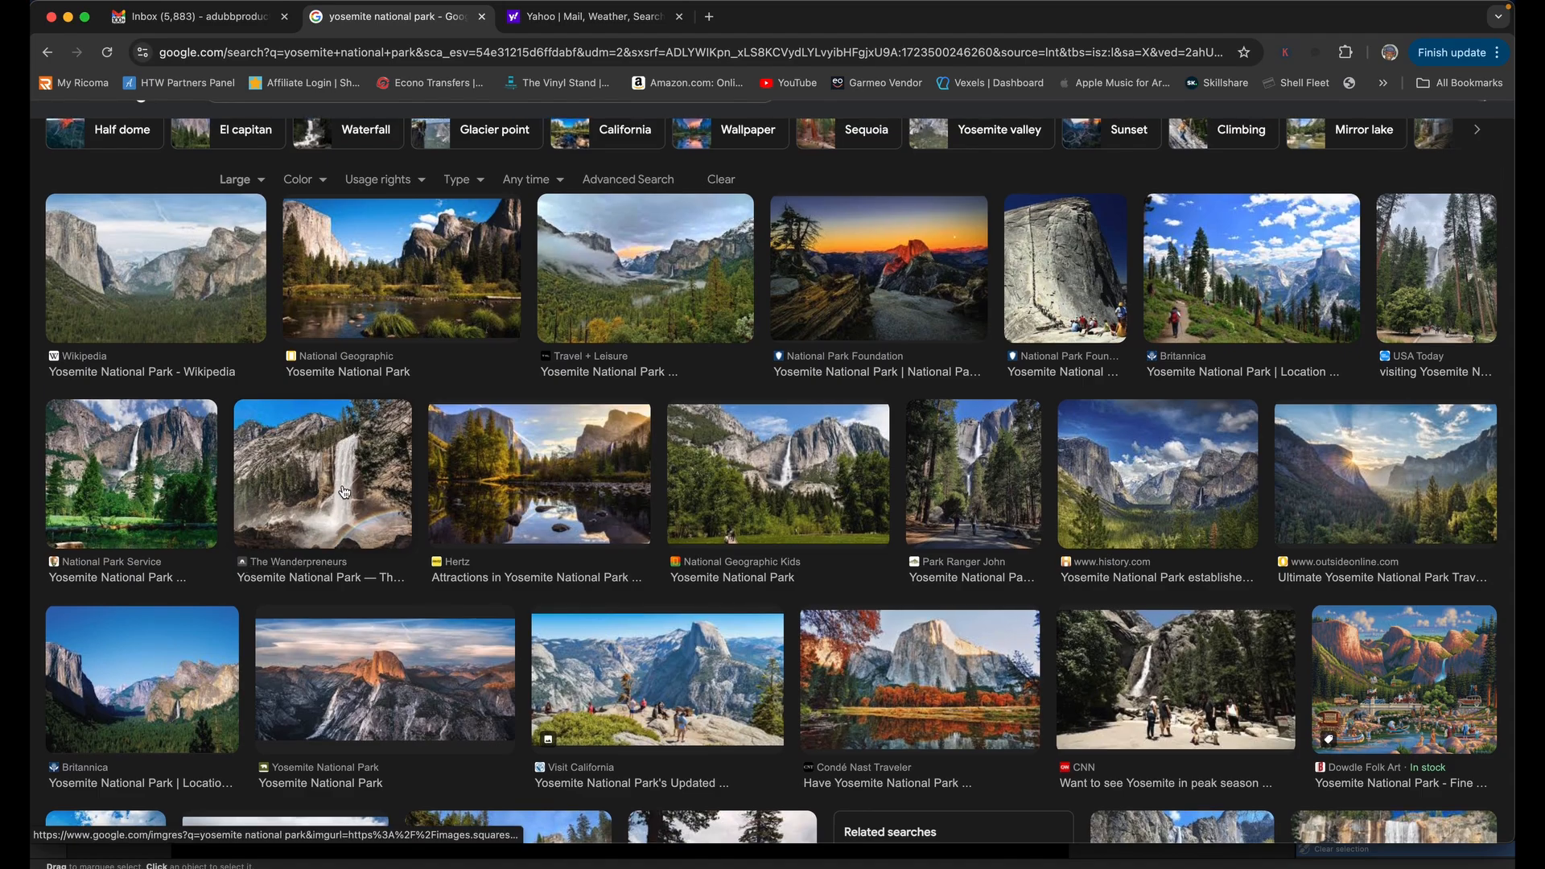
left_click(344, 492)
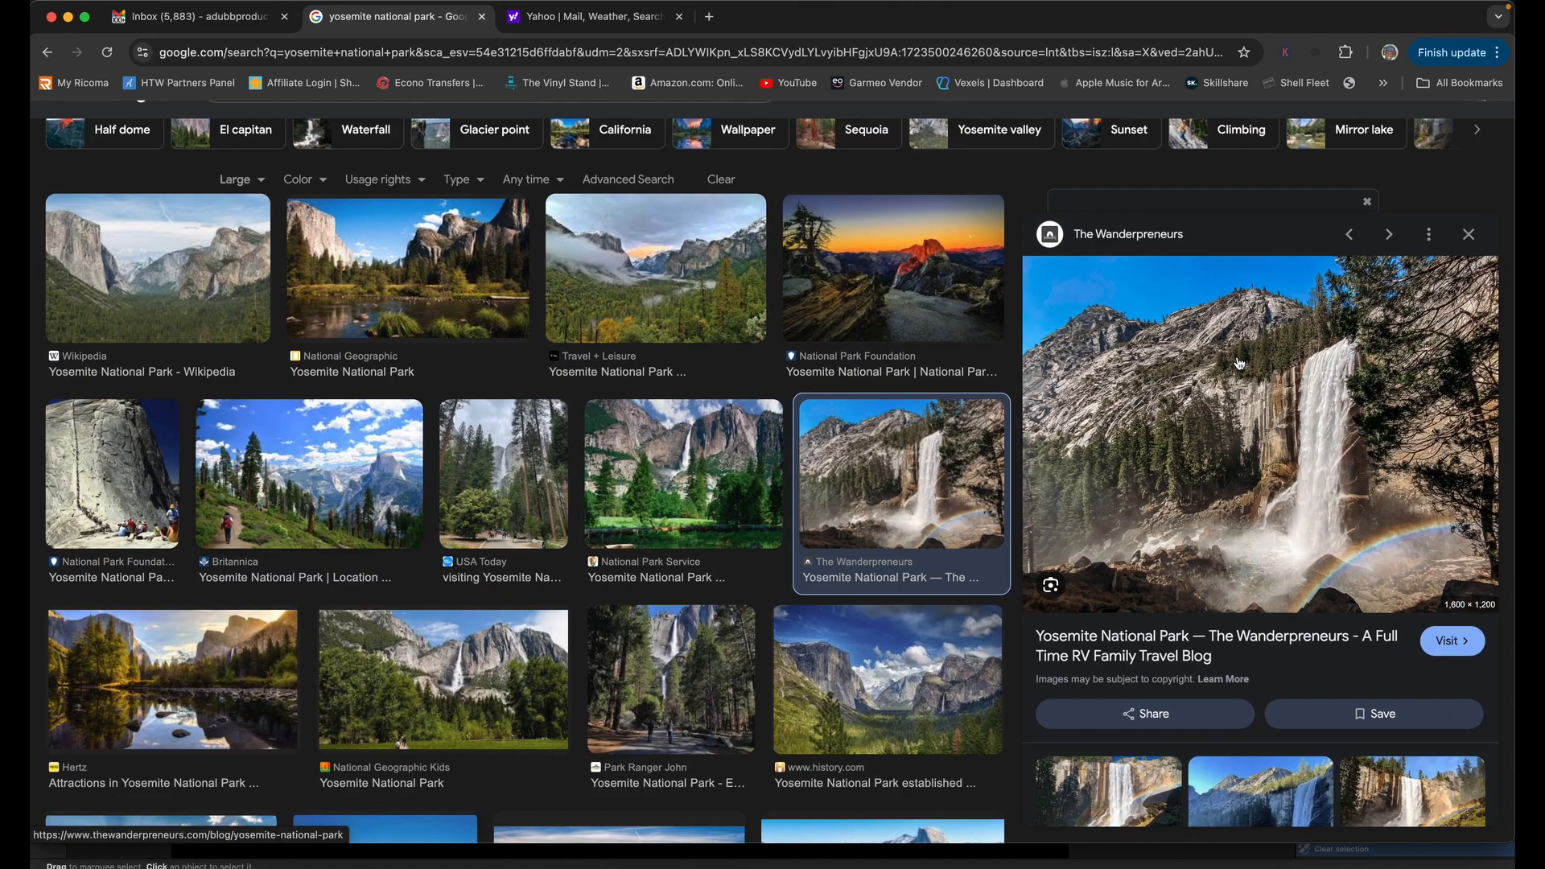
left_click_drag(1237, 333, 1295, 445)
right_click(1295, 445)
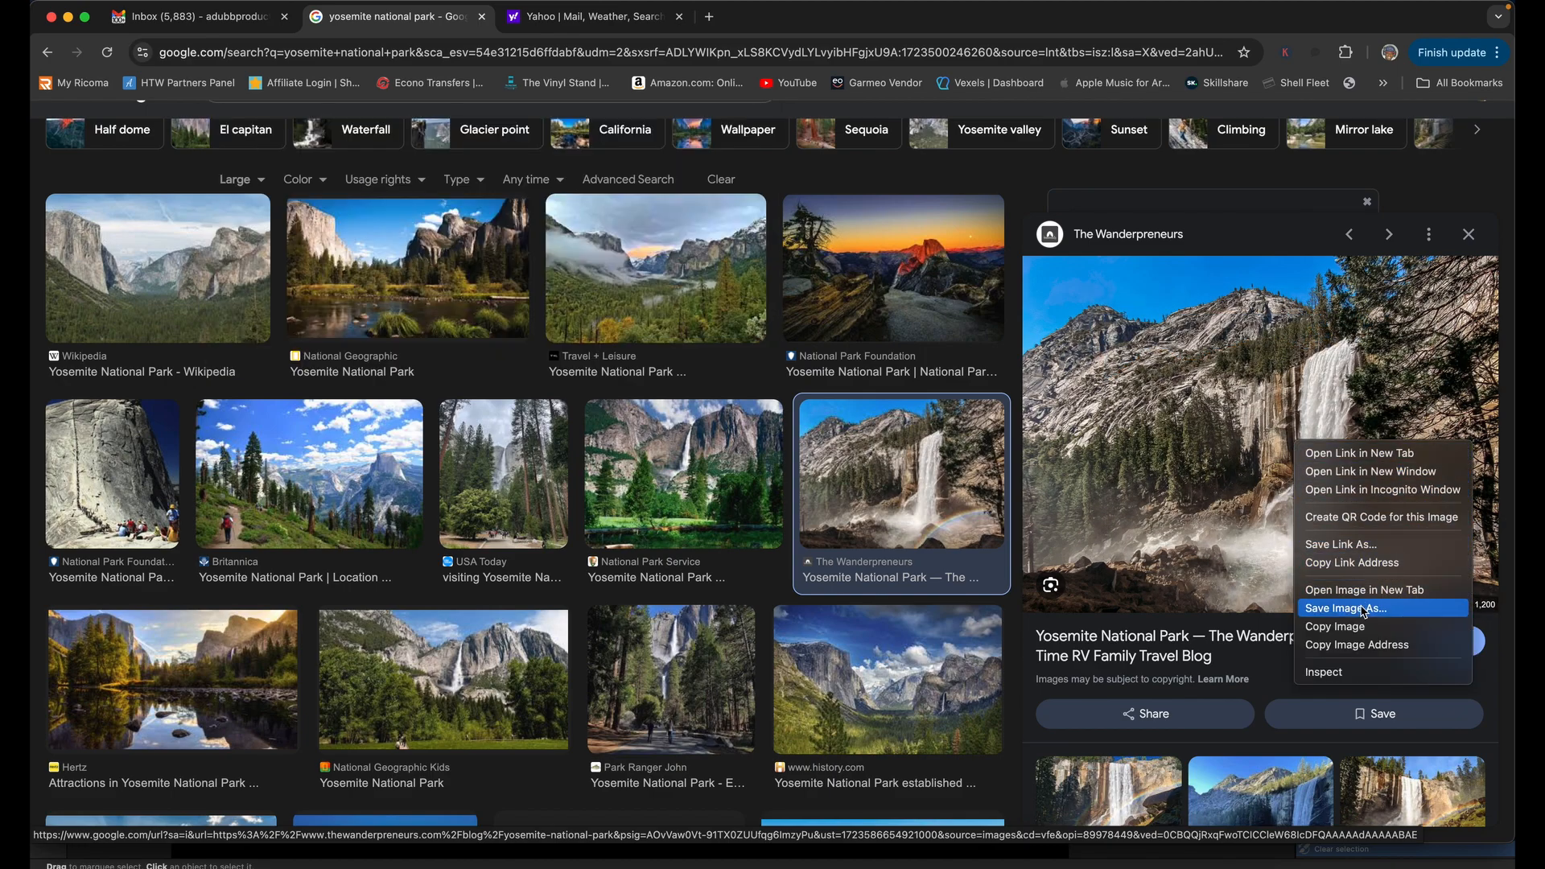
left_click(1363, 610)
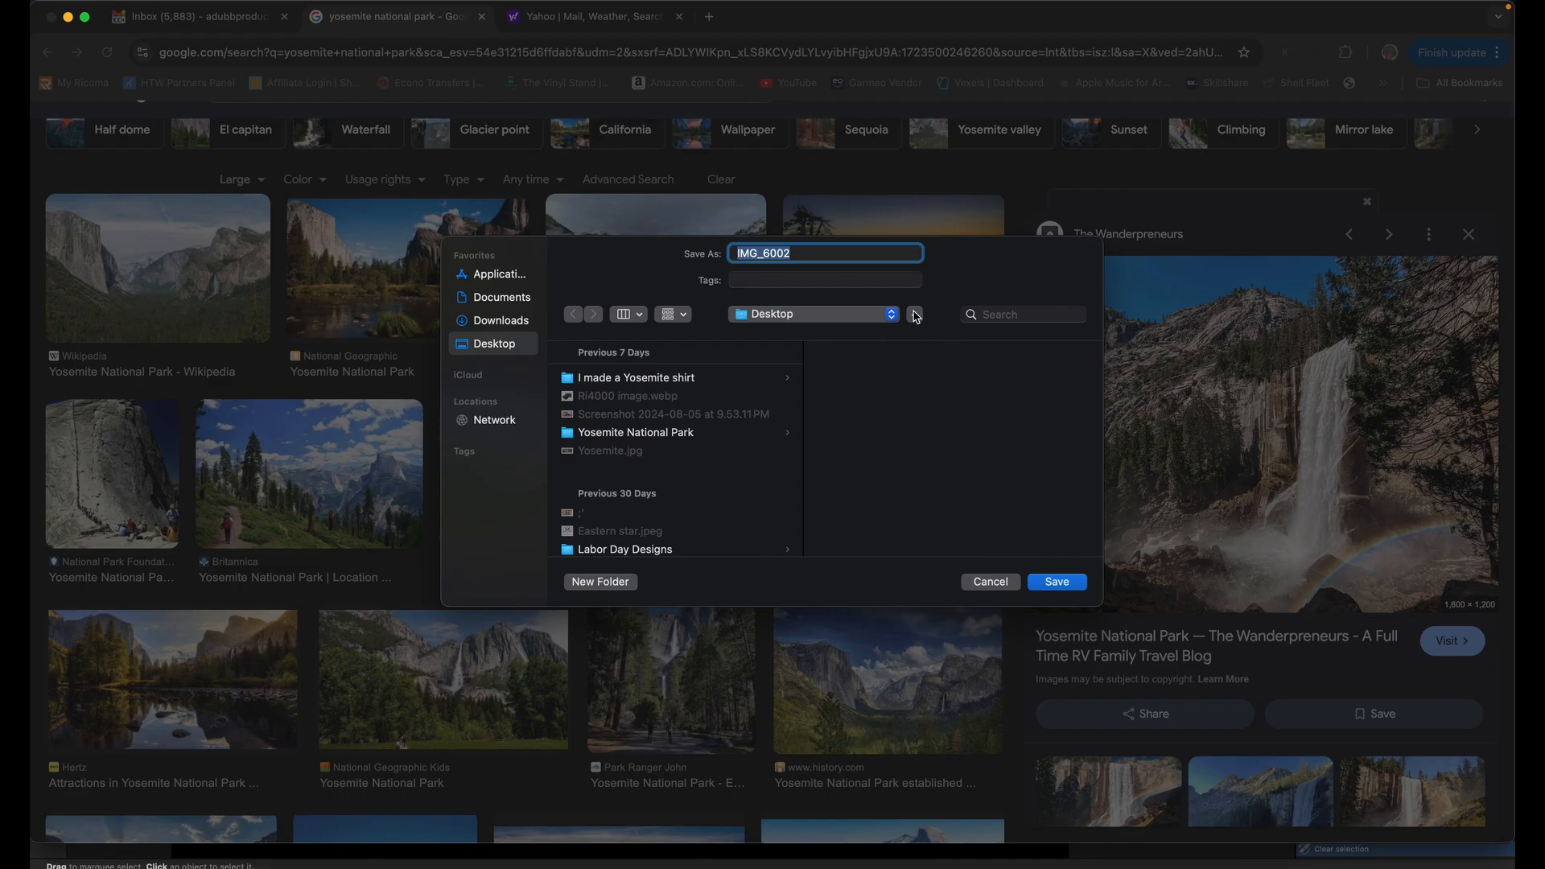
type("YOSEMITE Exxxx")
left_click(1057, 582)
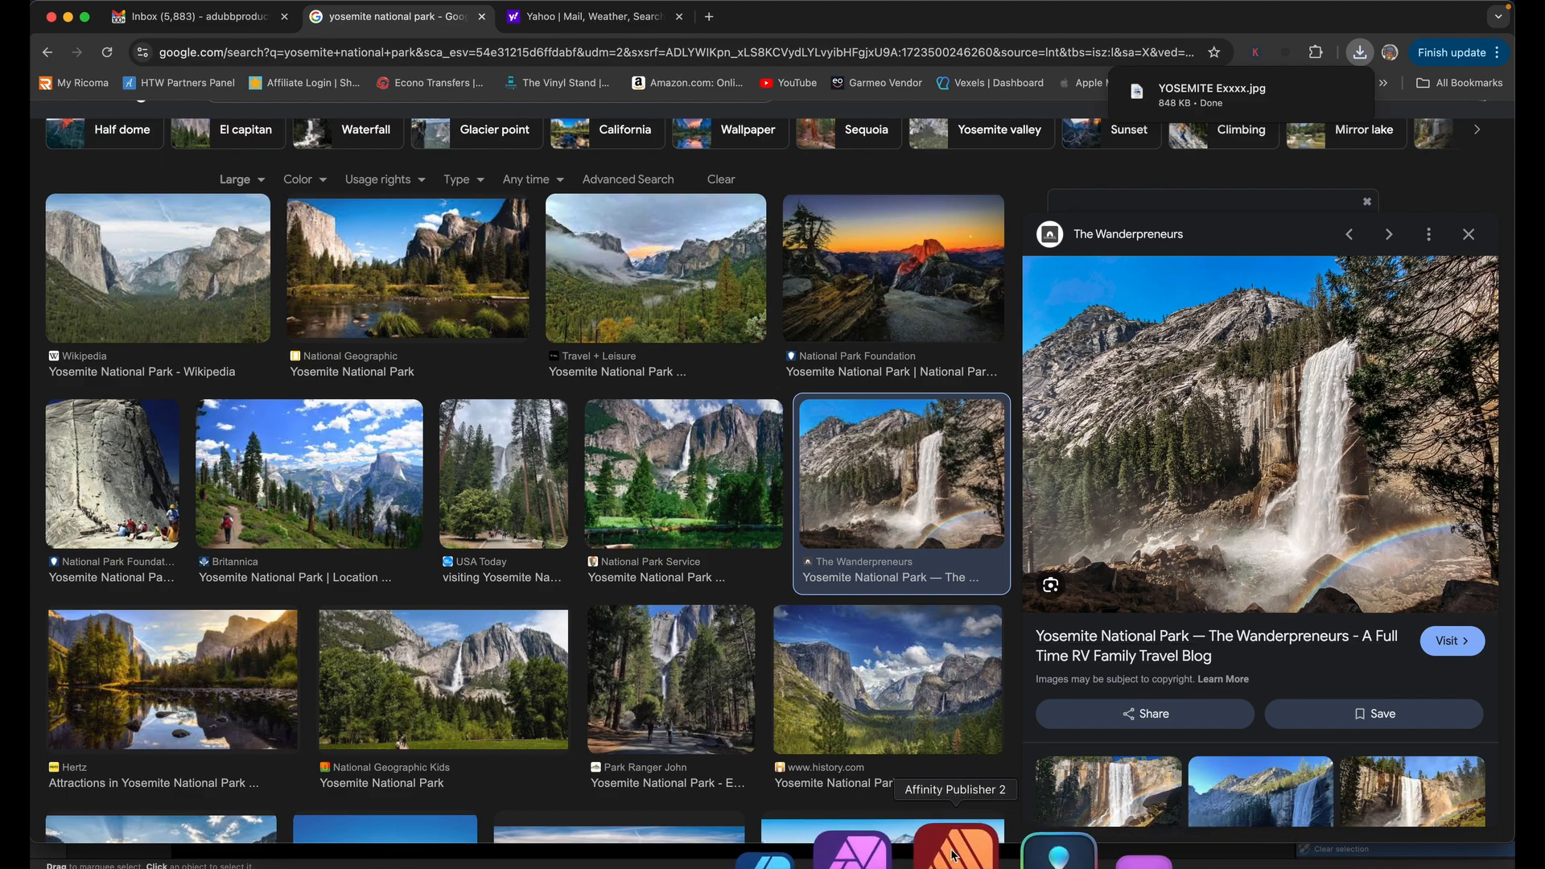
Switch to Affinity Photo 2, expand the Image group and toggle the visibility of its Colors group to identify it
left_click(923, 855)
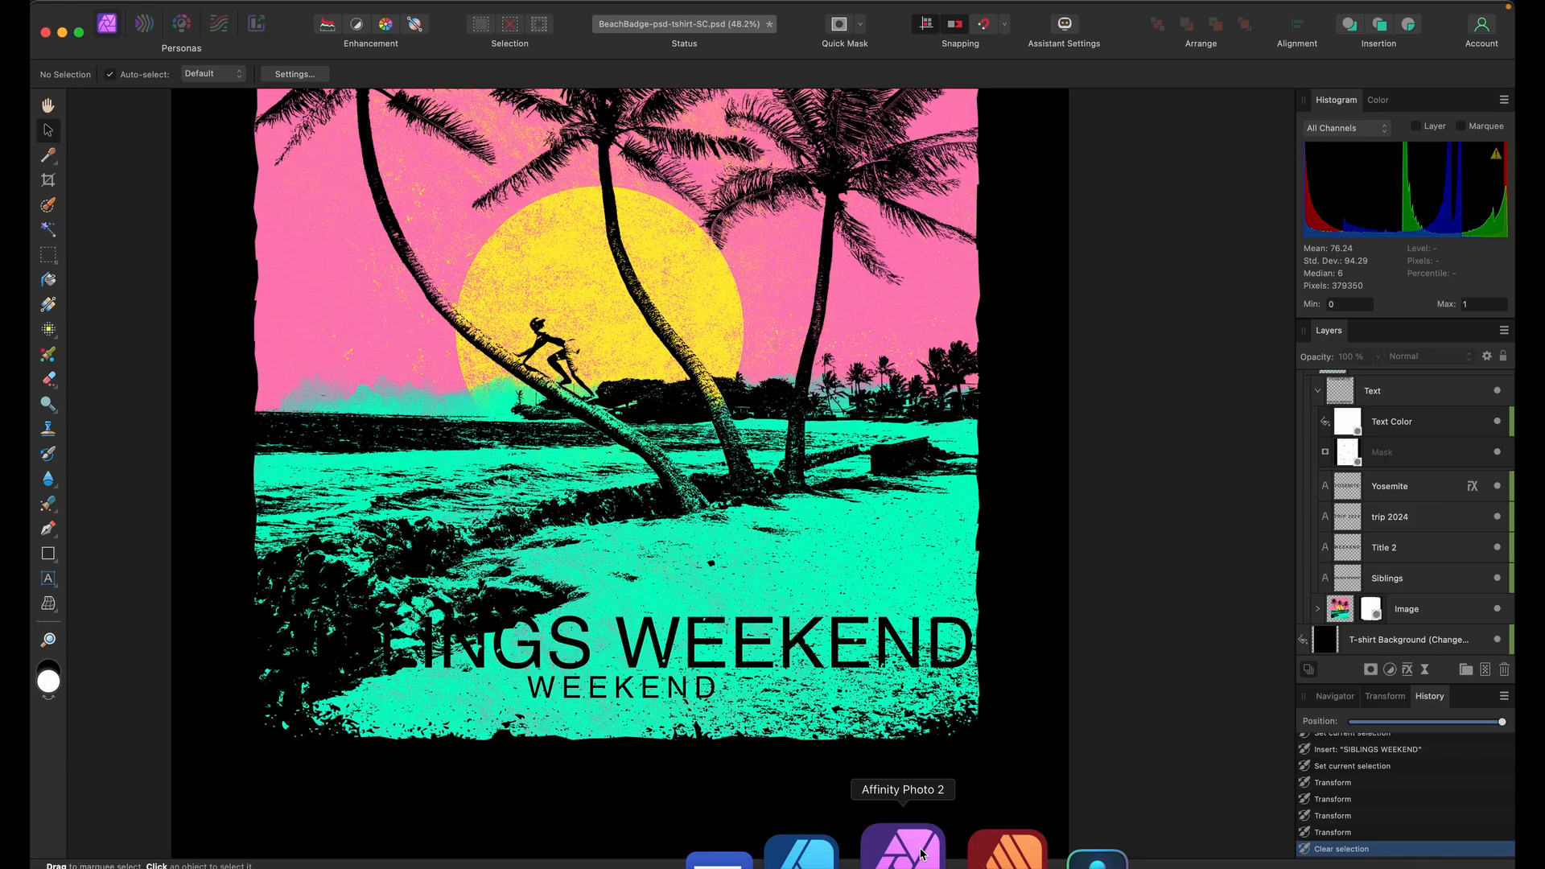
scroll(1214, 507, "up", 5)
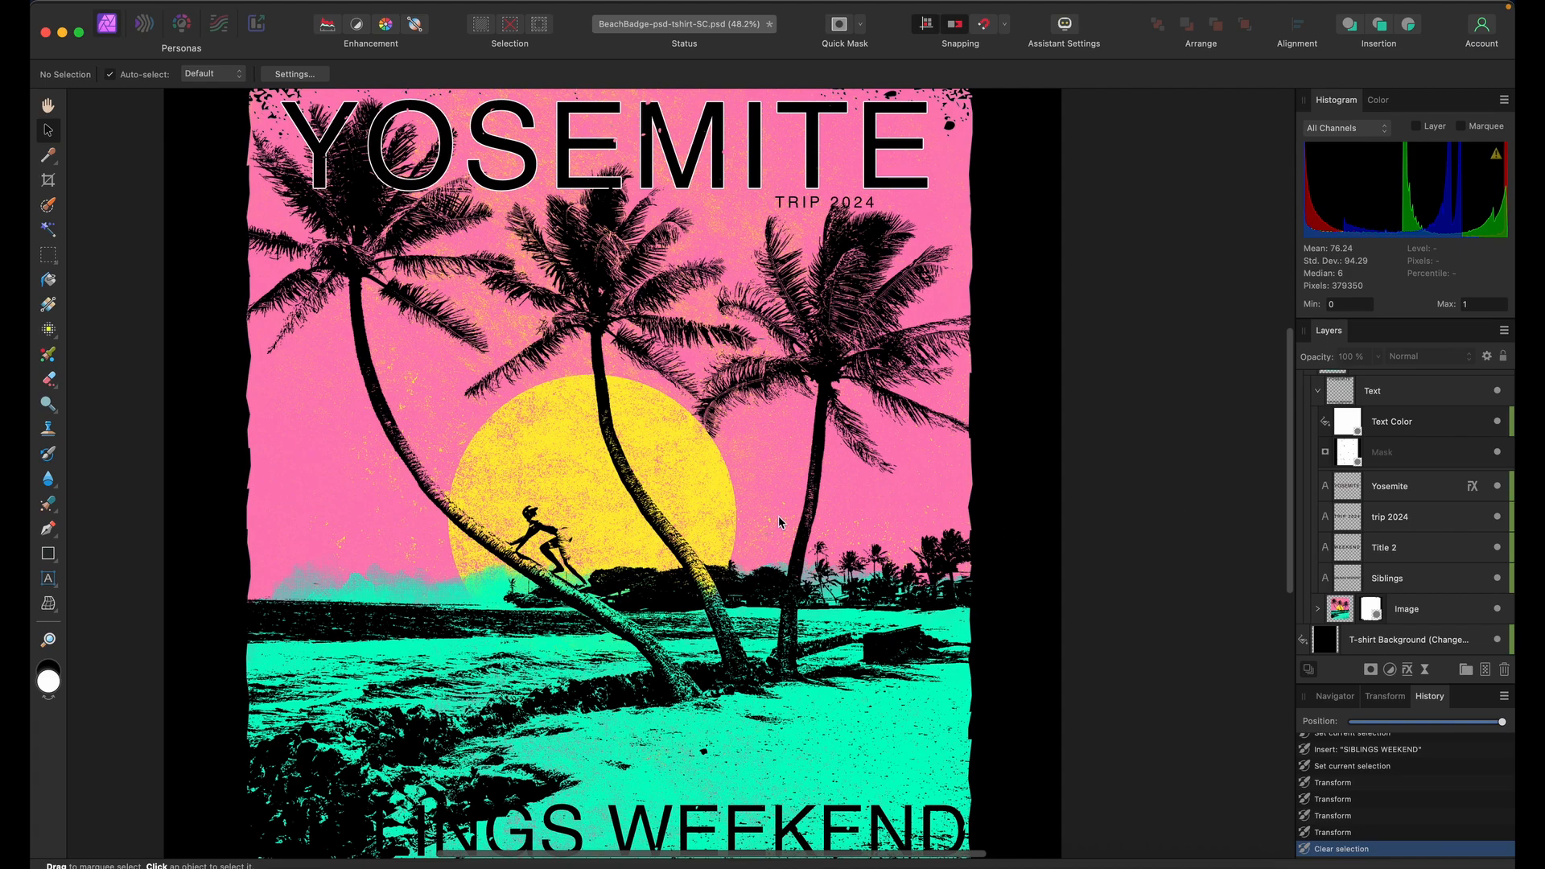
scroll(779, 522, "down", 10)
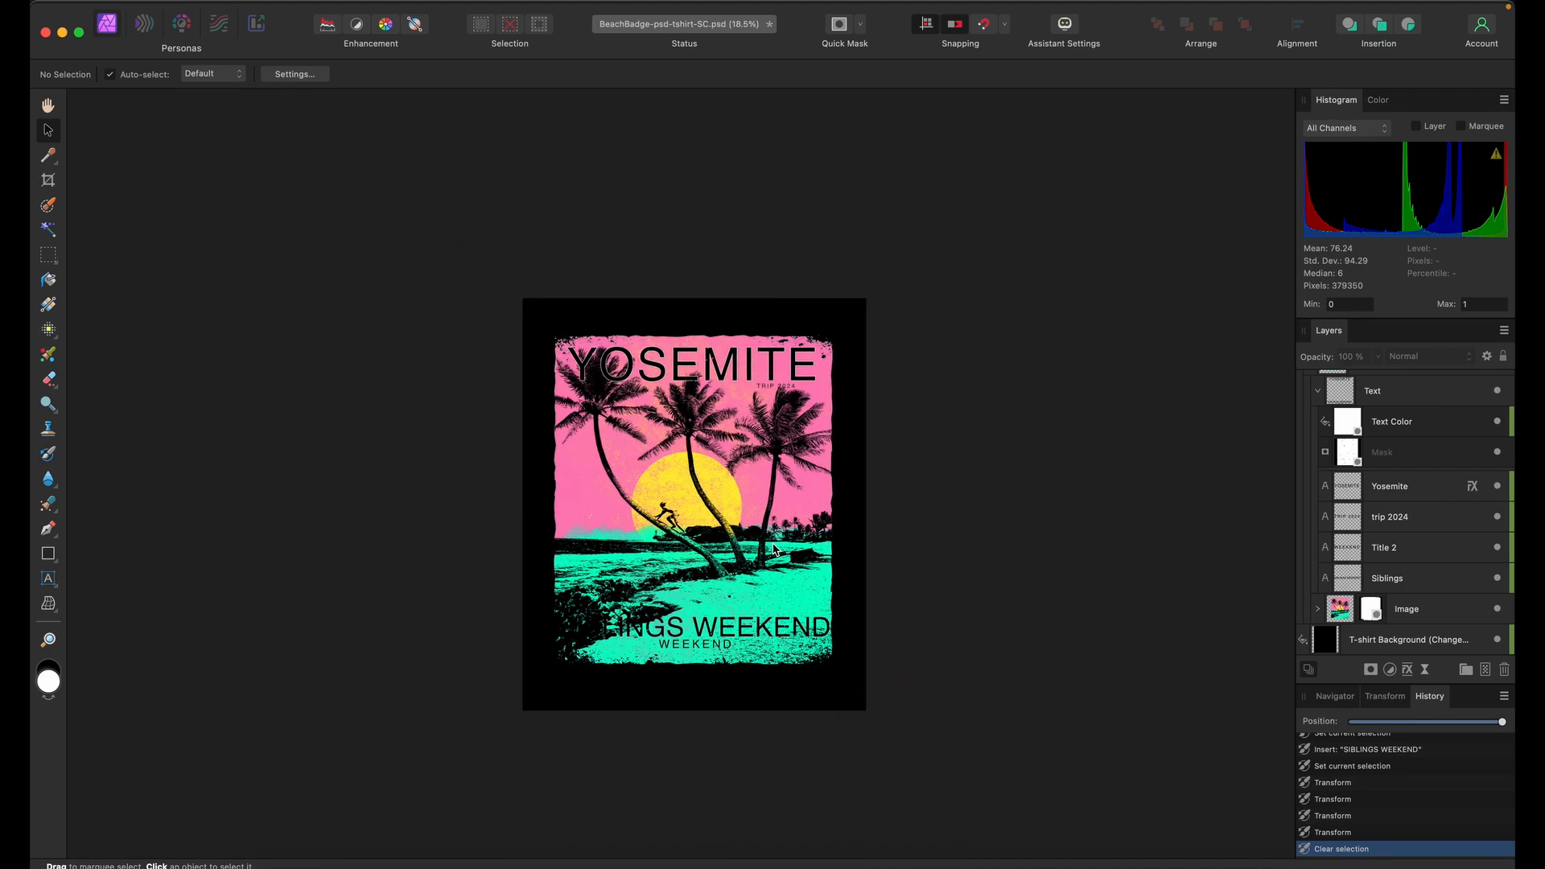
left_click(1320, 616)
scroll(1430, 588, "down", 3)
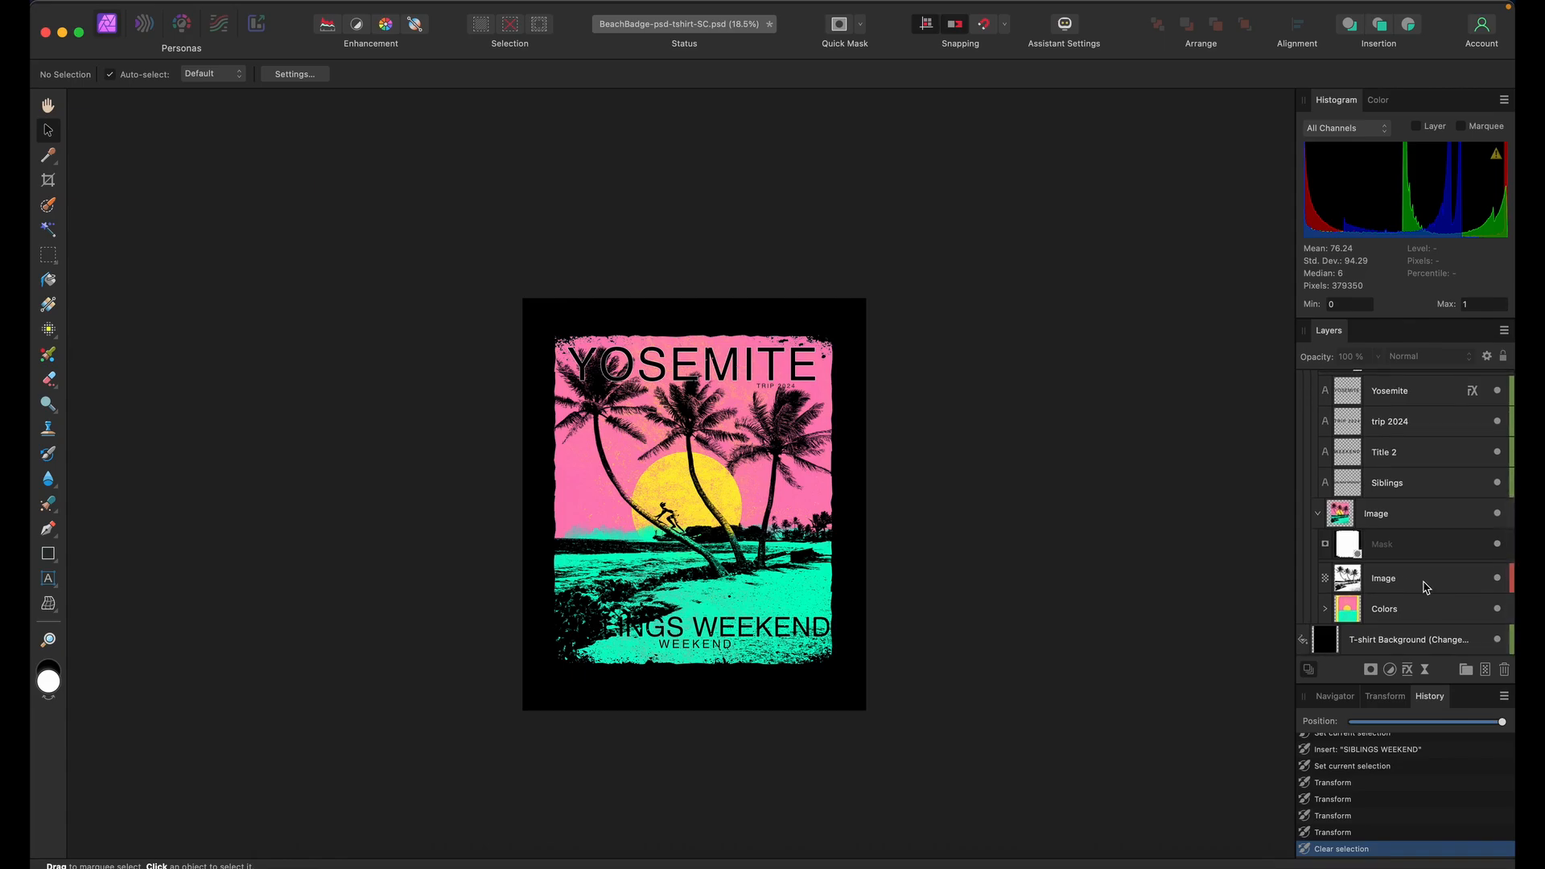
left_click(1498, 610)
left_click(1497, 610)
left_click(1498, 610)
left_click(1498, 610)
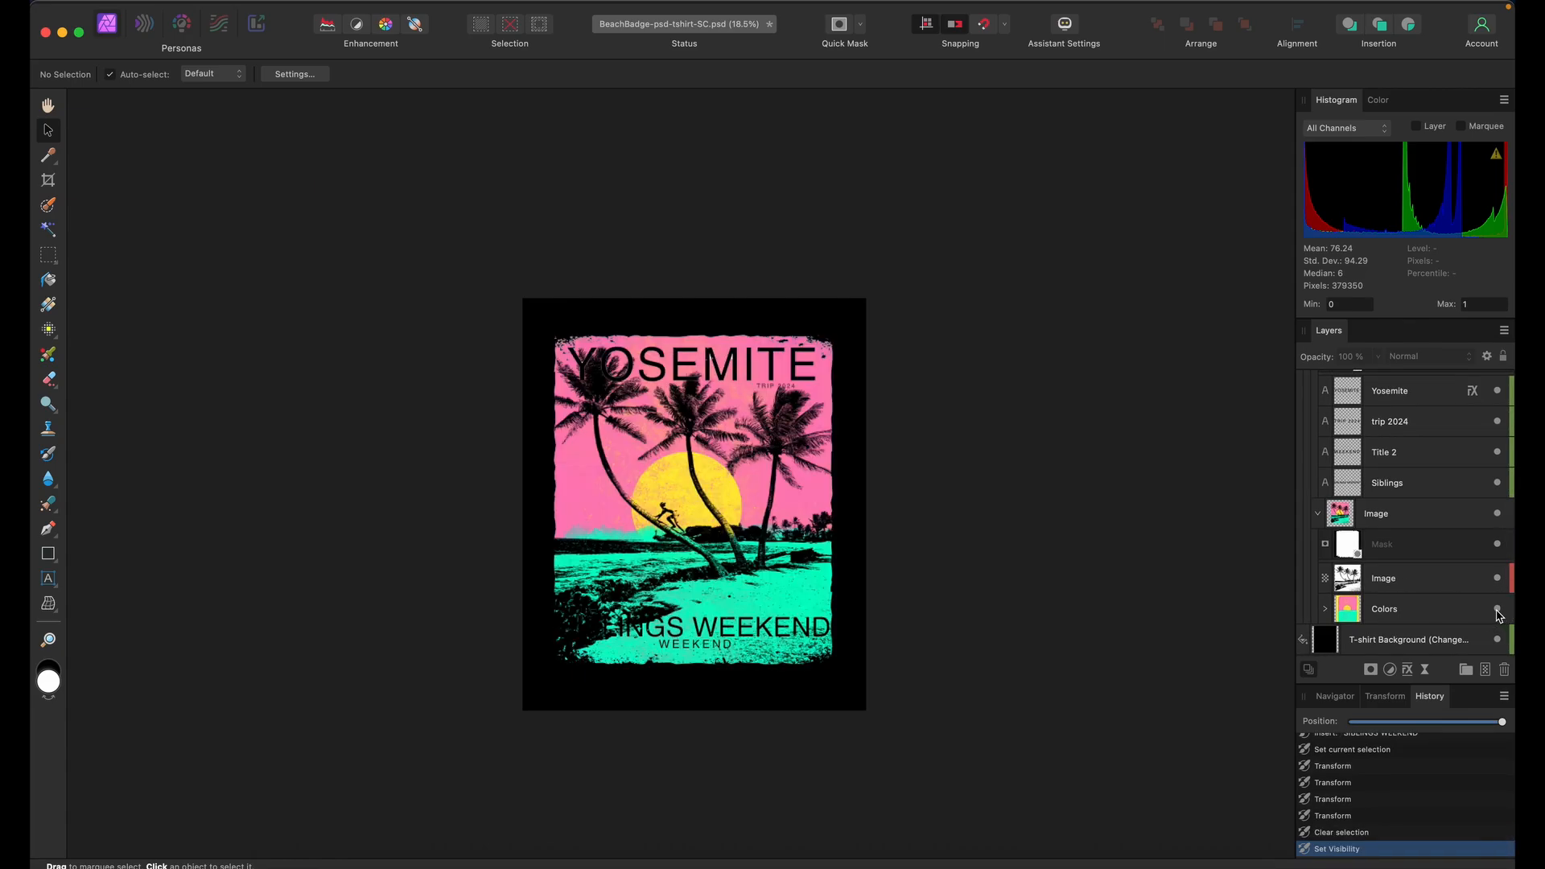
Place YOSEMITE Exxxx.jpg from the Desktop into the design directly above the Colors group
left_click(1443, 615)
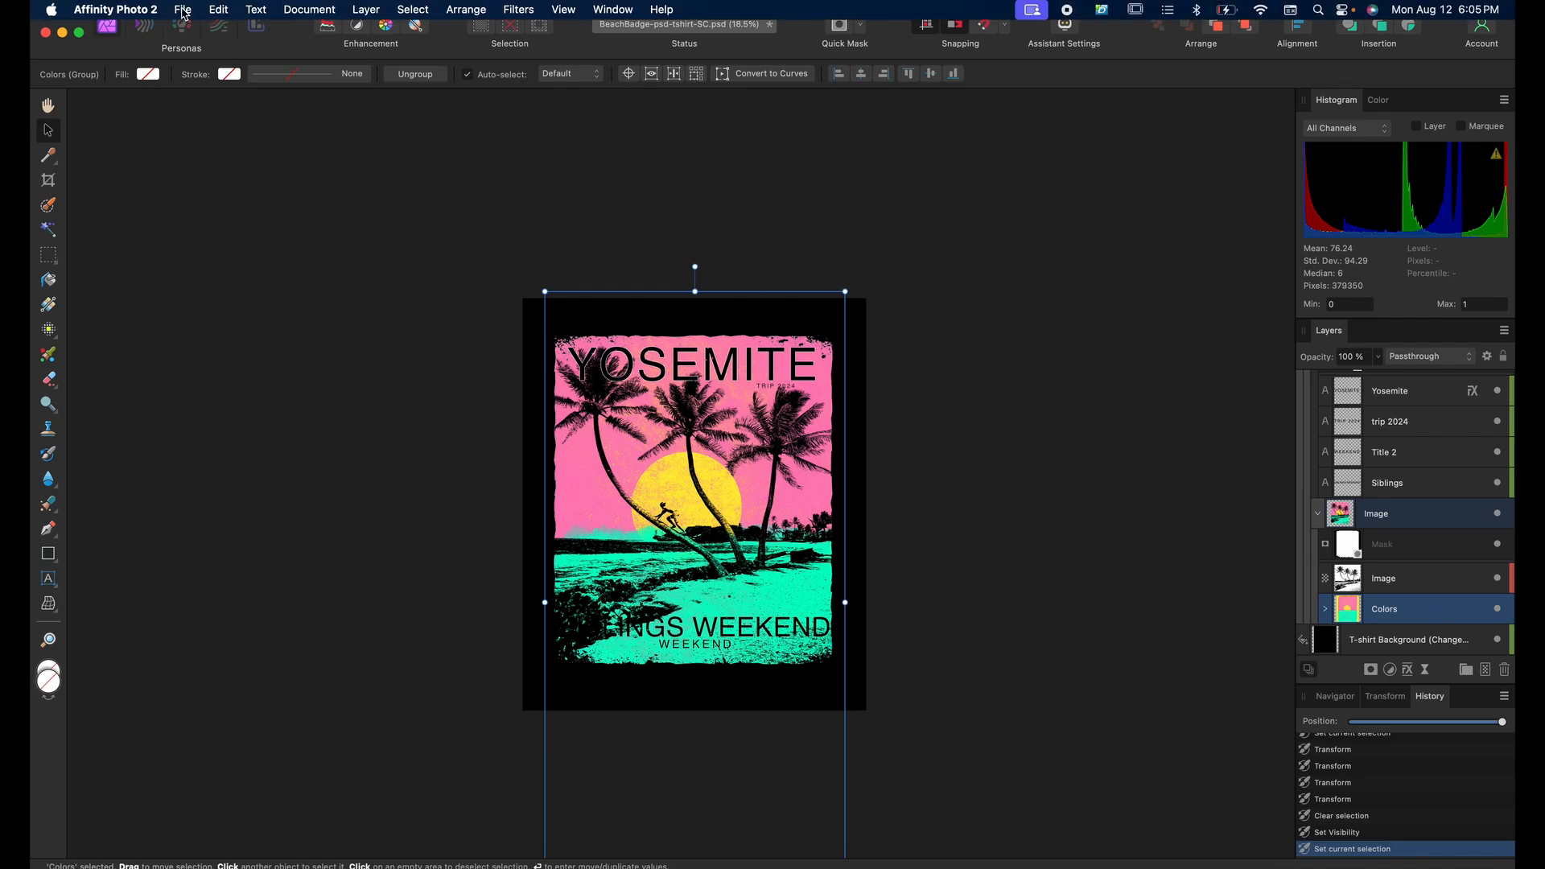
left_click(184, 10)
left_click(223, 451)
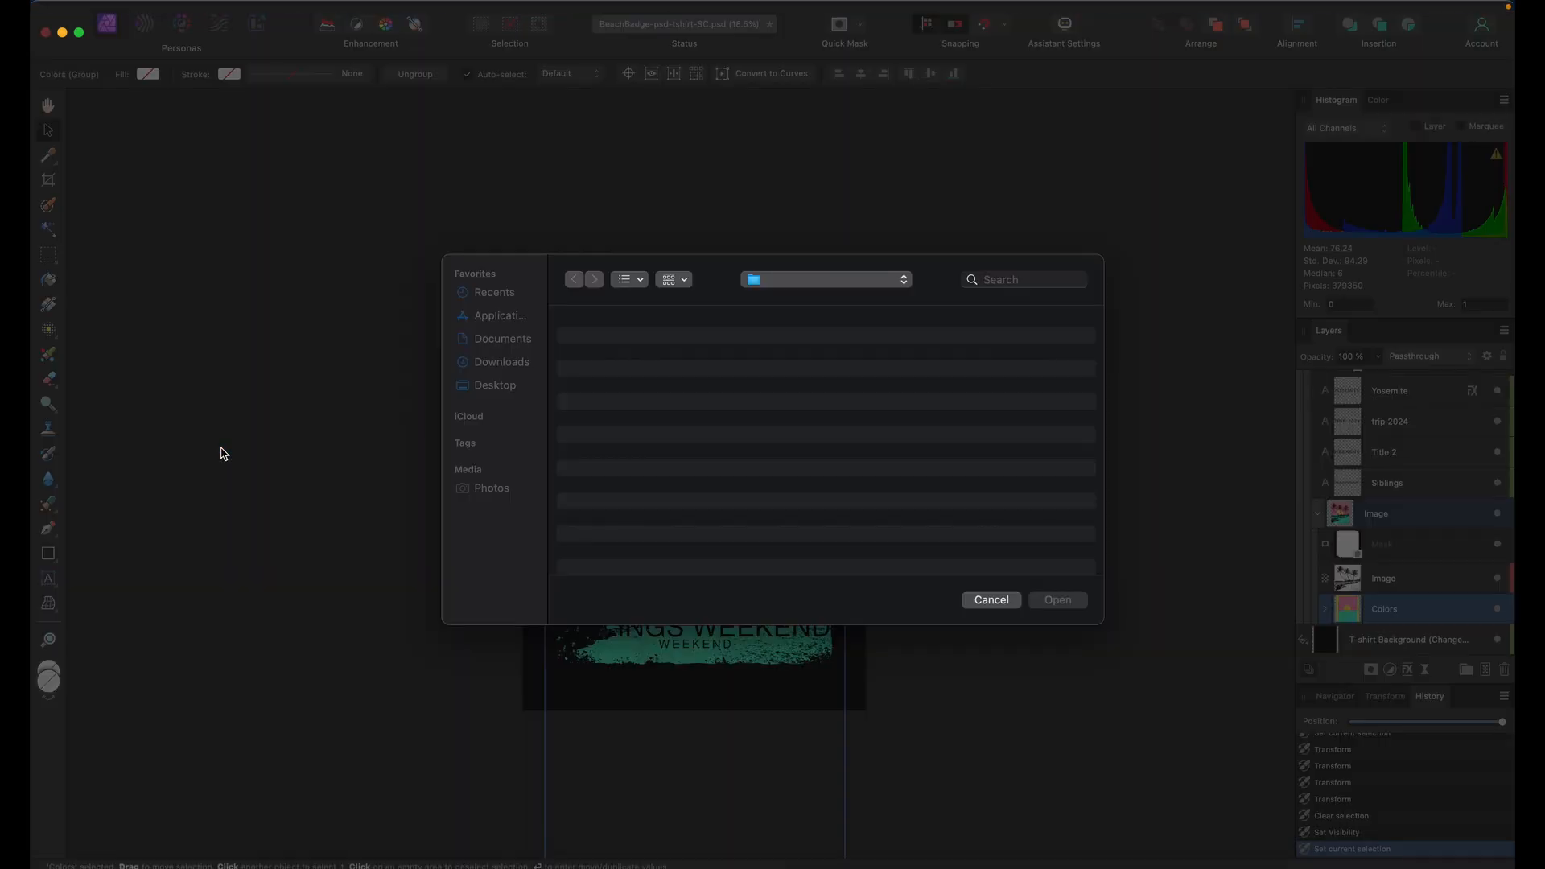
left_click(495, 388)
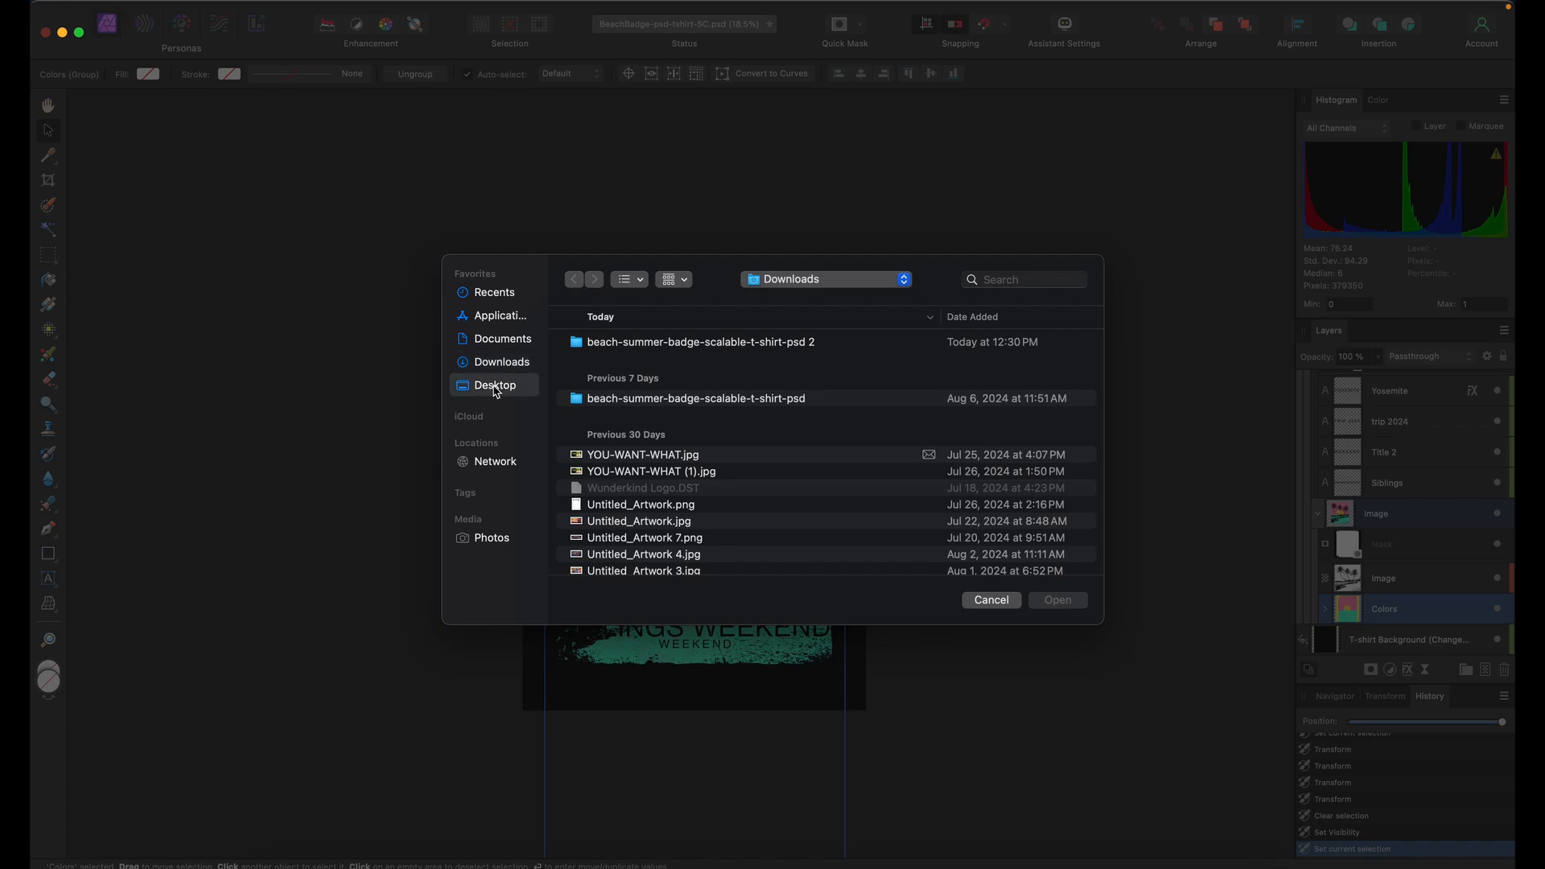
left_click(621, 347)
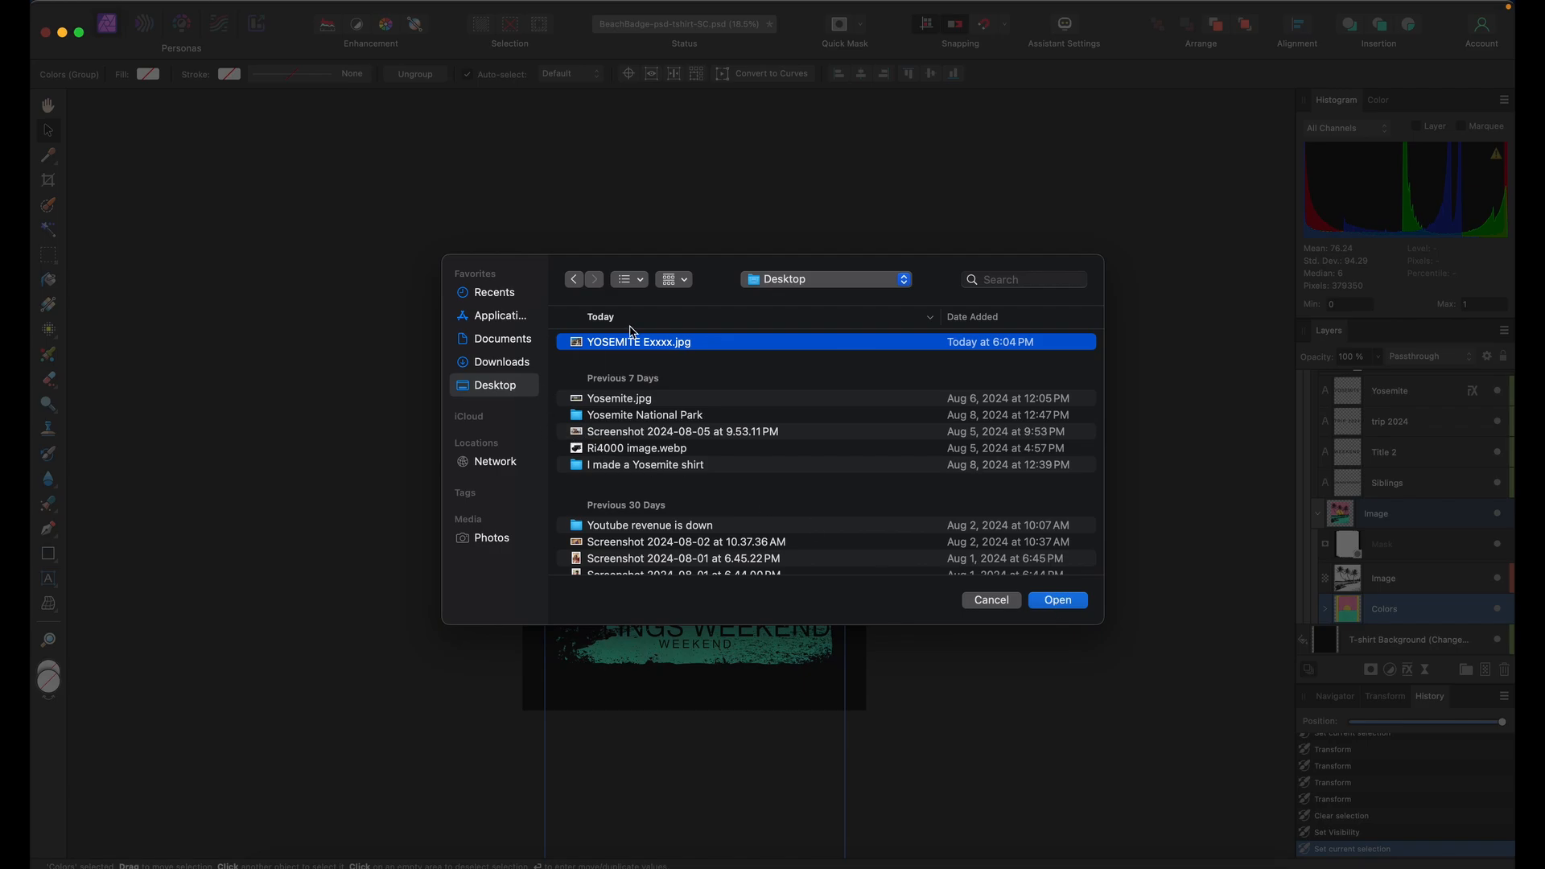
left_click(1056, 602)
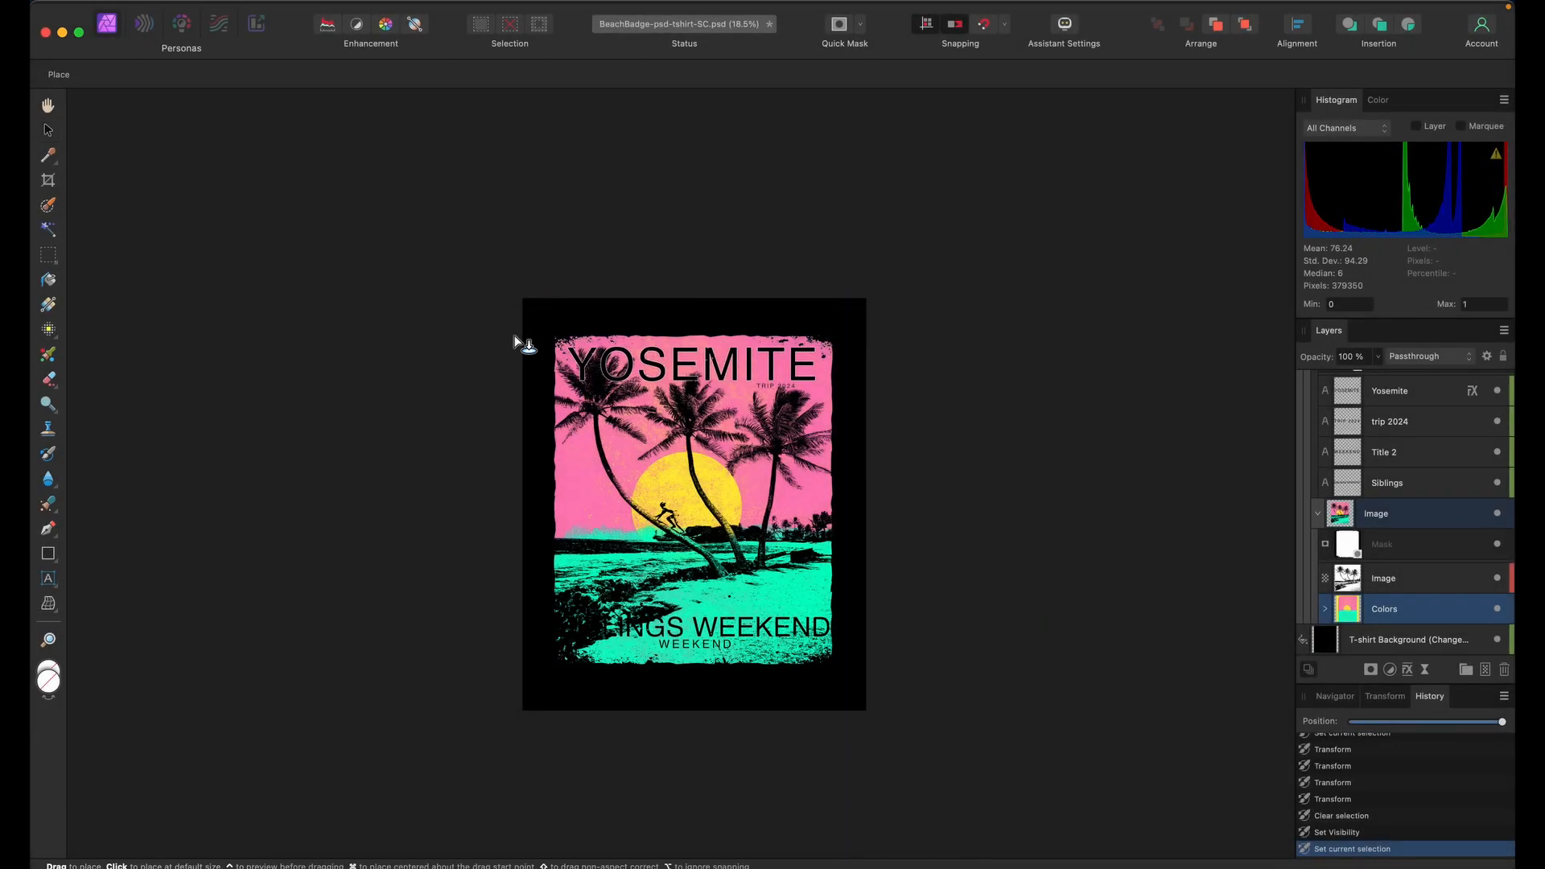
left_click(650, 425)
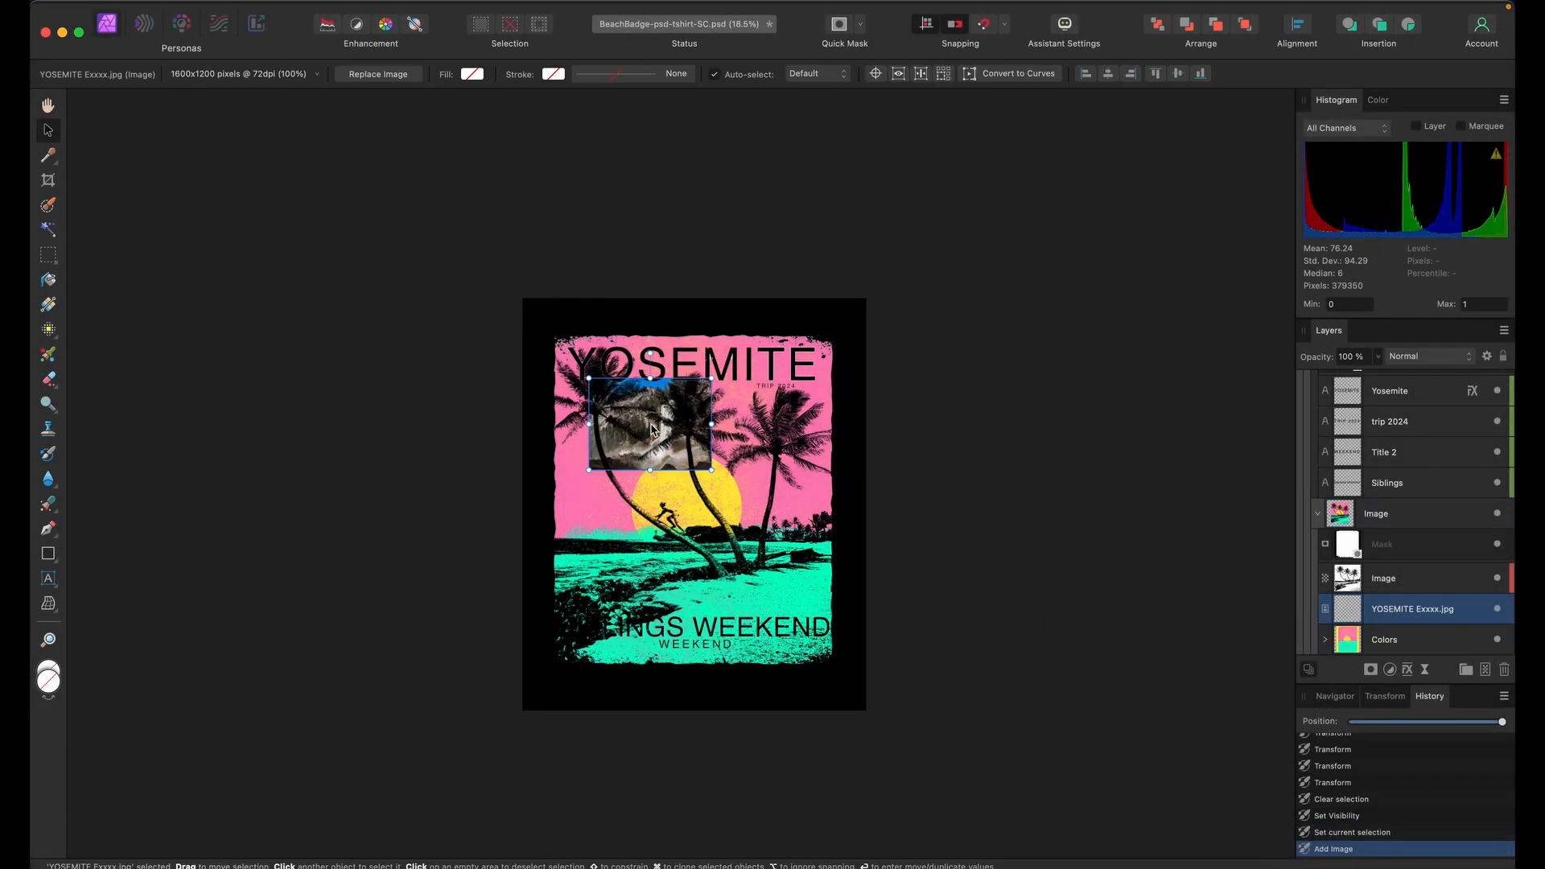
Enlarge the Yosemite photo to about 450% and position it to cover the whole artwork area
left_click_drag(712, 470, 934, 728)
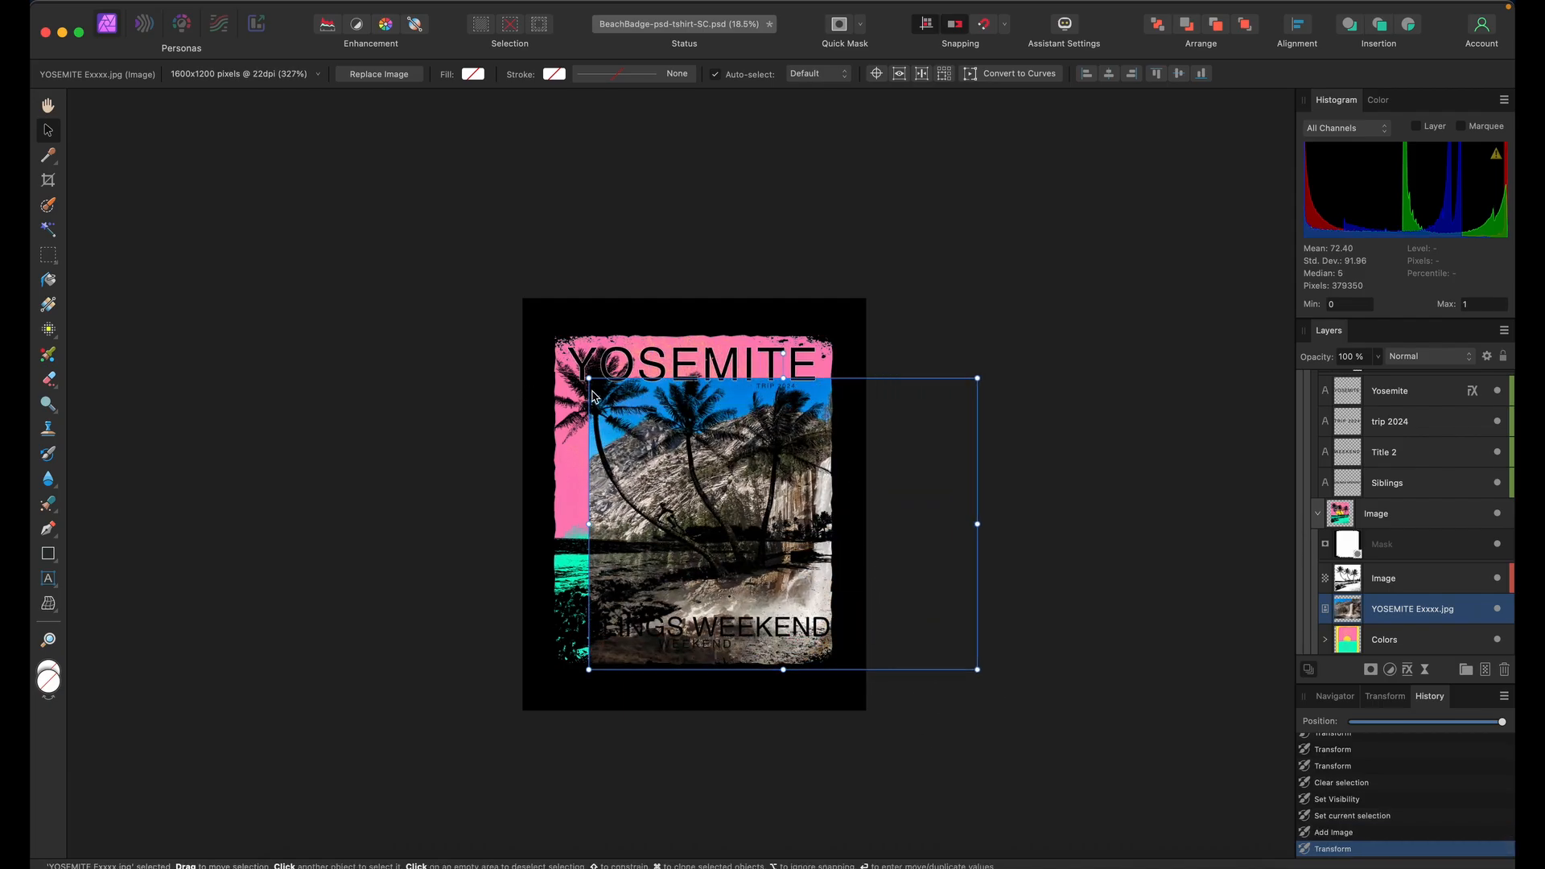
left_click_drag(589, 377, 457, 280)
left_click_drag(880, 426, 864, 439)
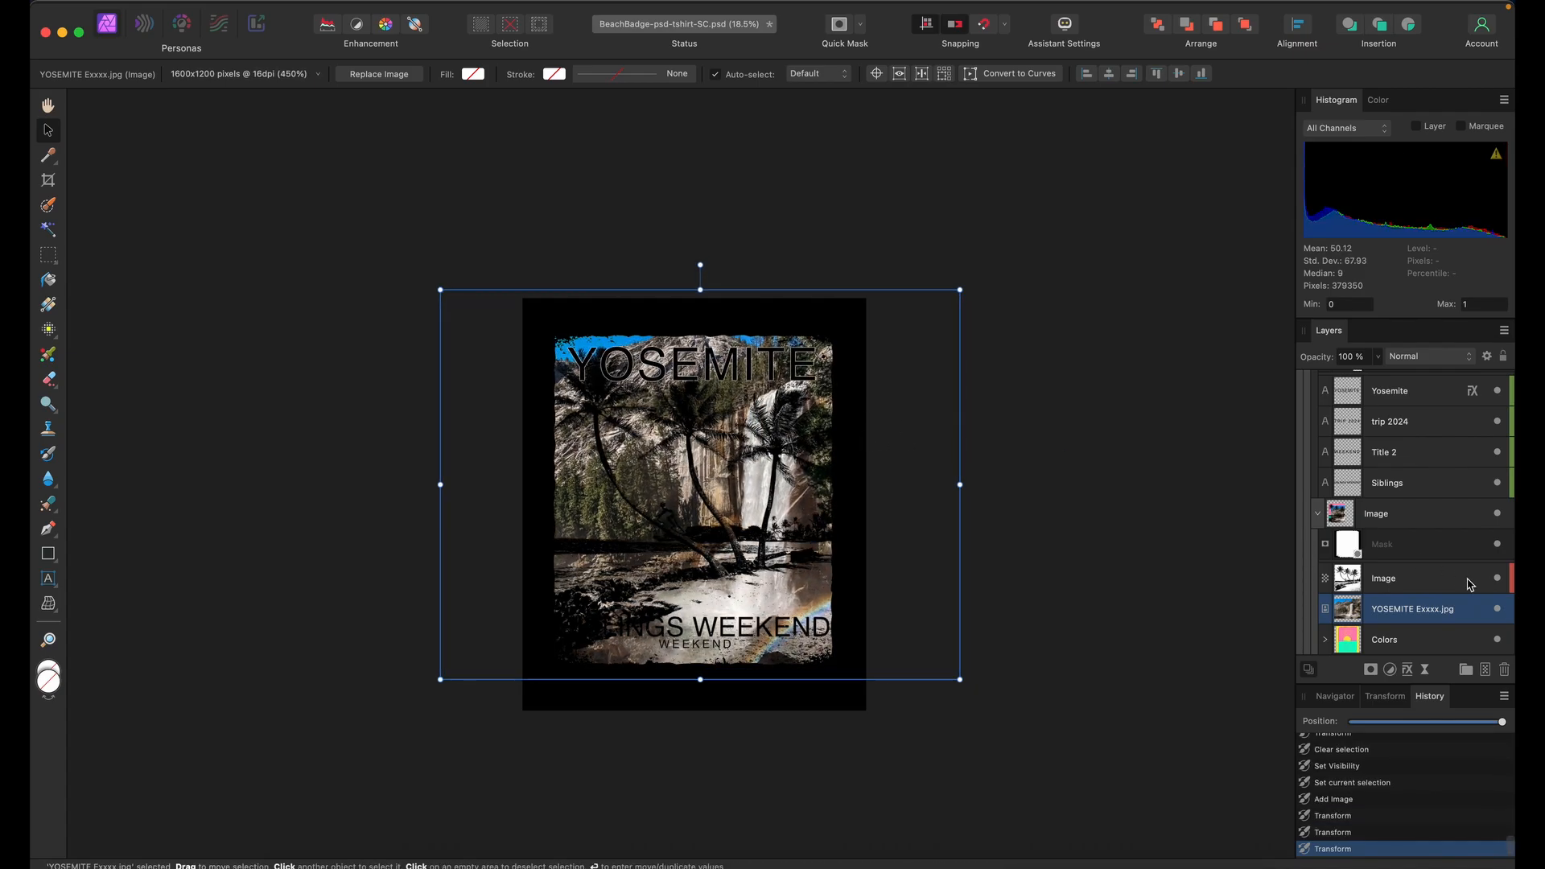
Toggle the palm tree Image layer to compare the artwork with and without it, and delete that layer
left_click(1498, 578)
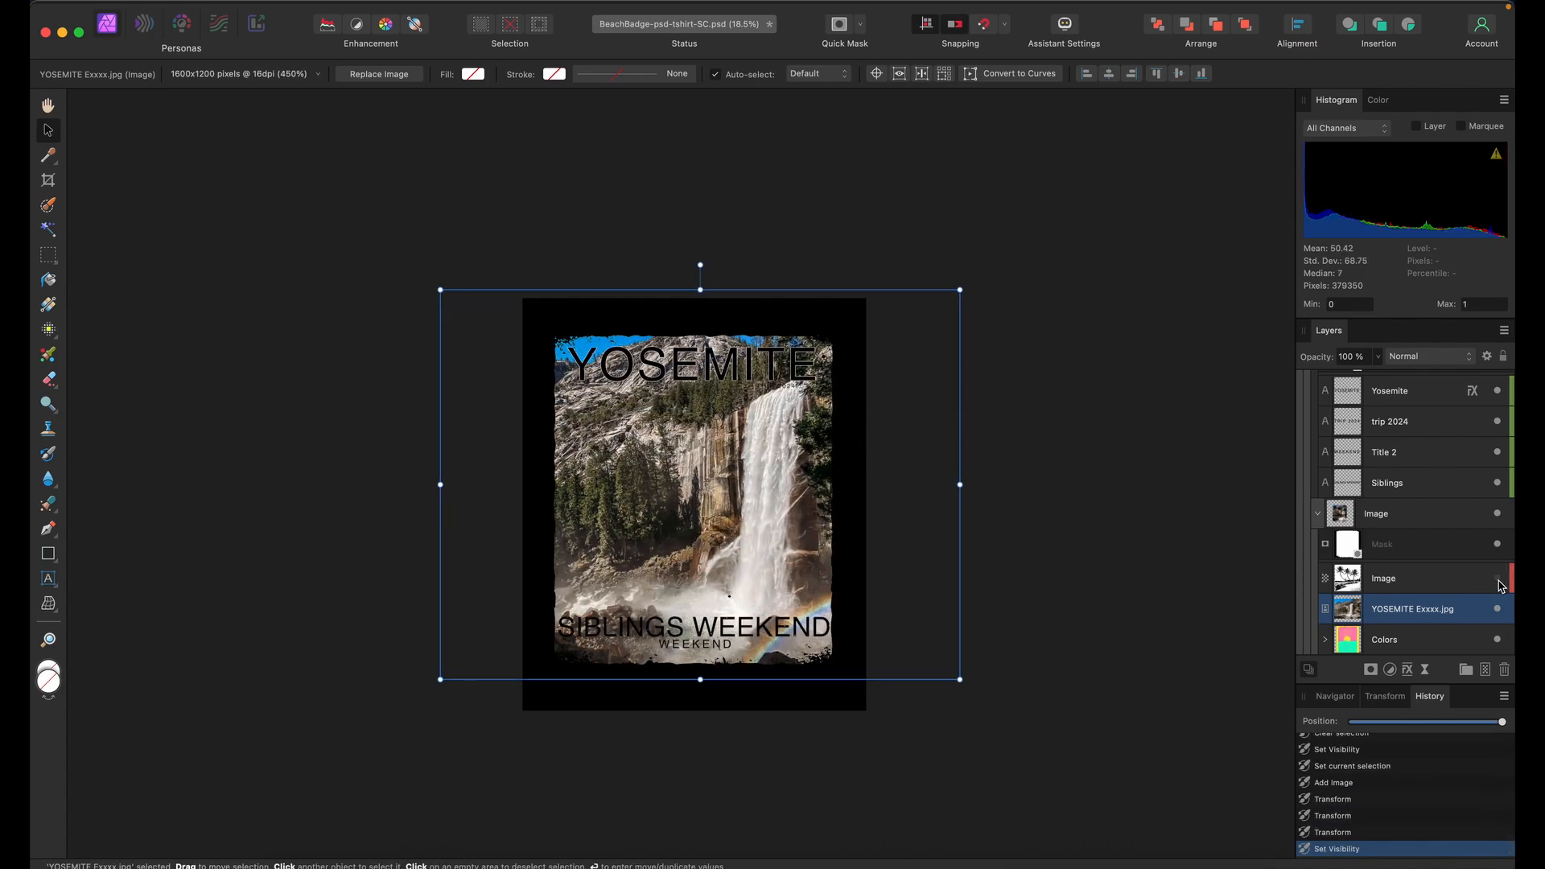
left_click(1498, 578)
left_click(1497, 579)
left_click(1498, 580)
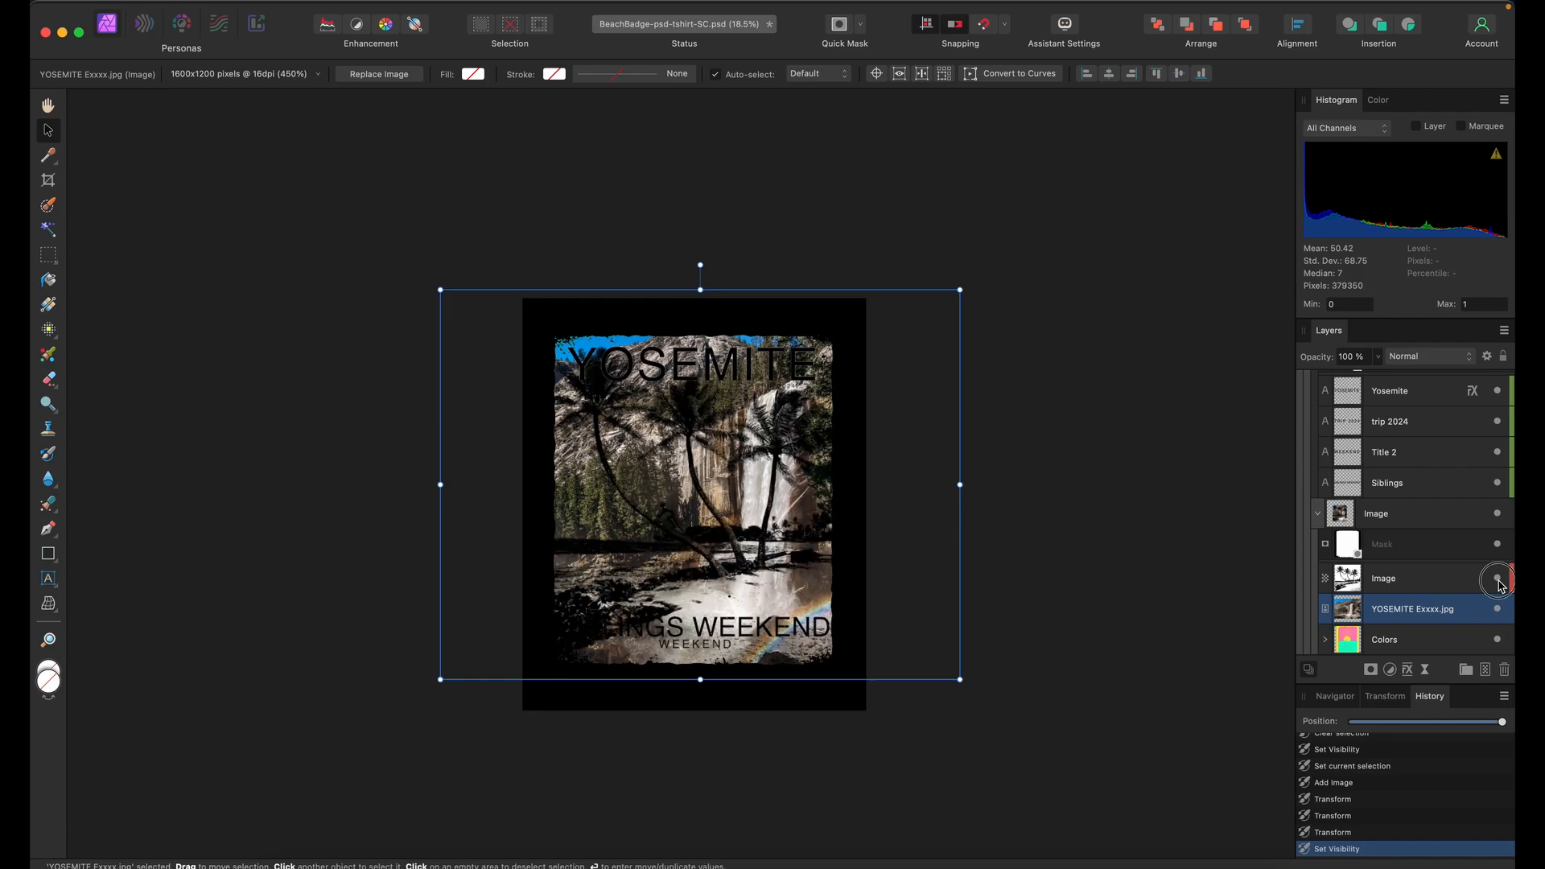
left_click(1489, 580)
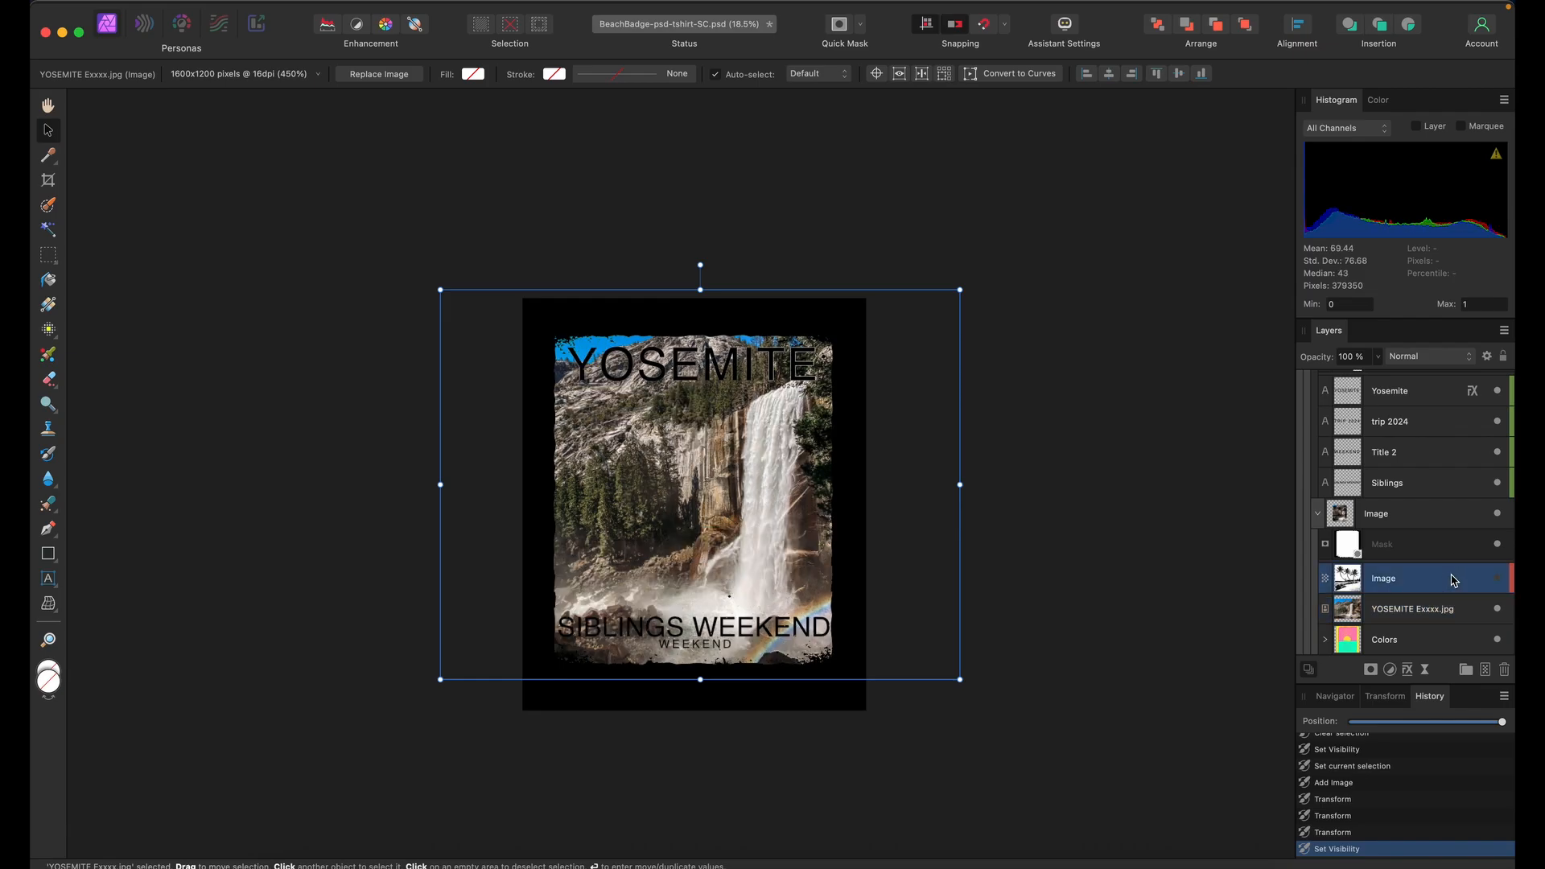
left_click(1448, 573)
right_click(1451, 576)
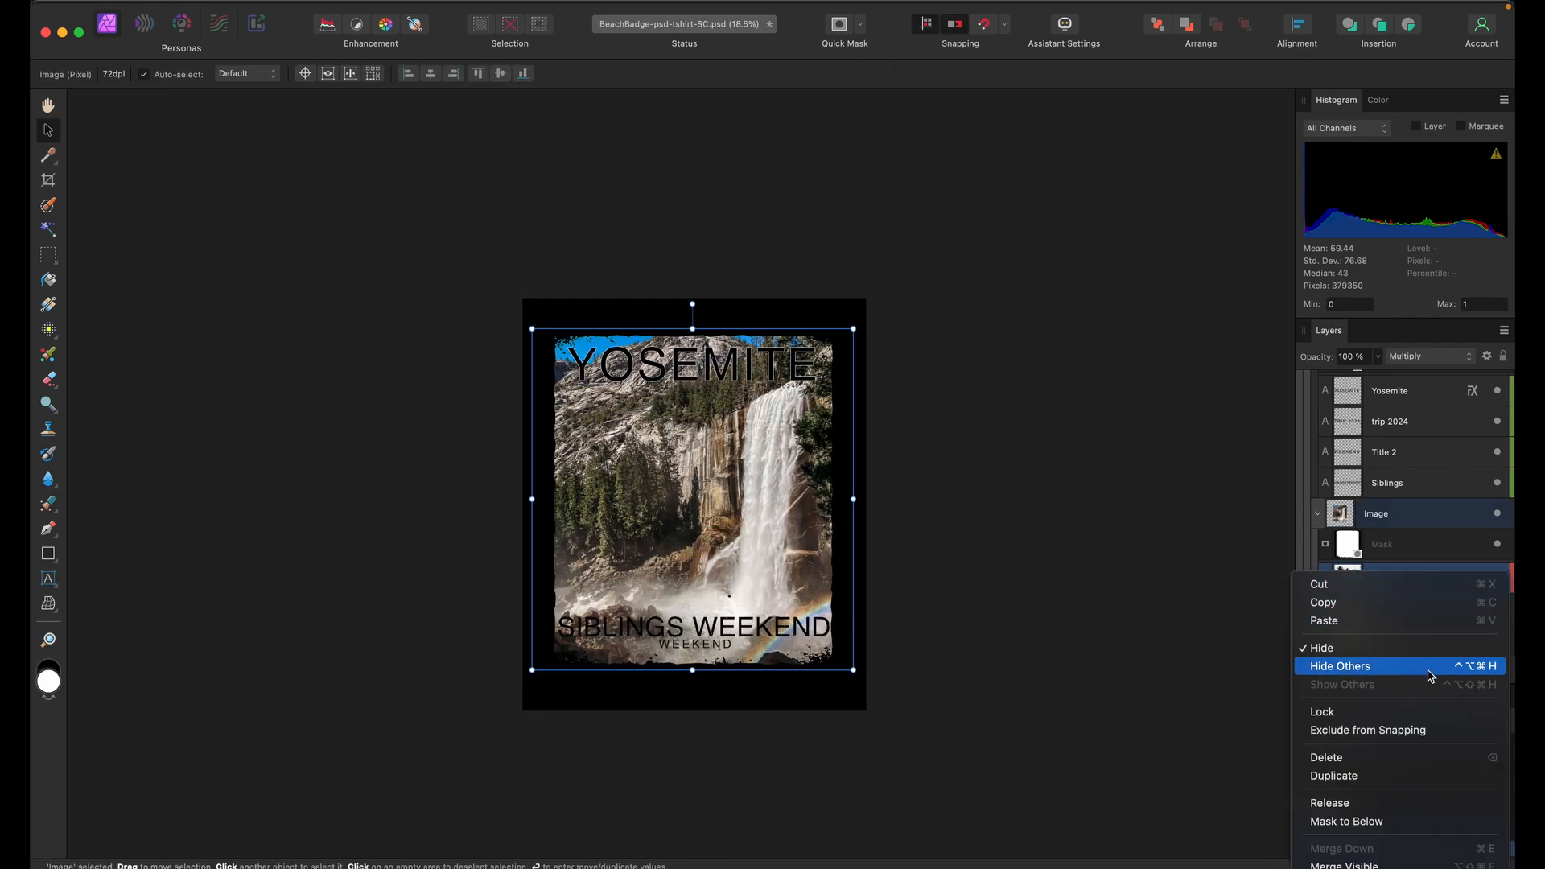
left_click(1432, 757)
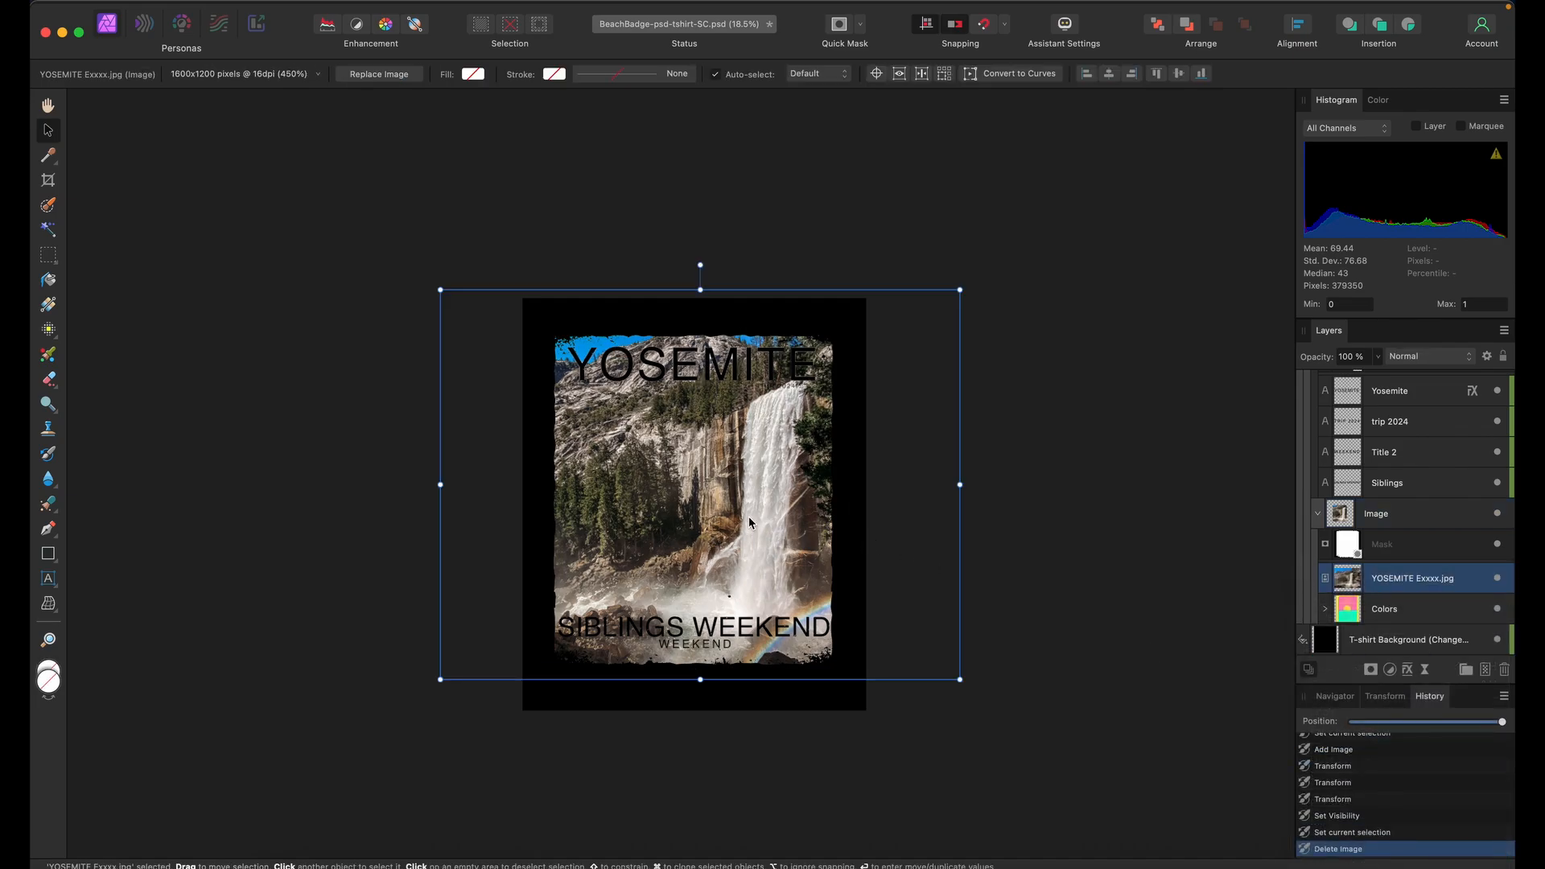
Add a solid white outline with a radius of about 5.8 px to the SIBLINGS WEEKEND text layer
scroll(746, 525, "up", 5)
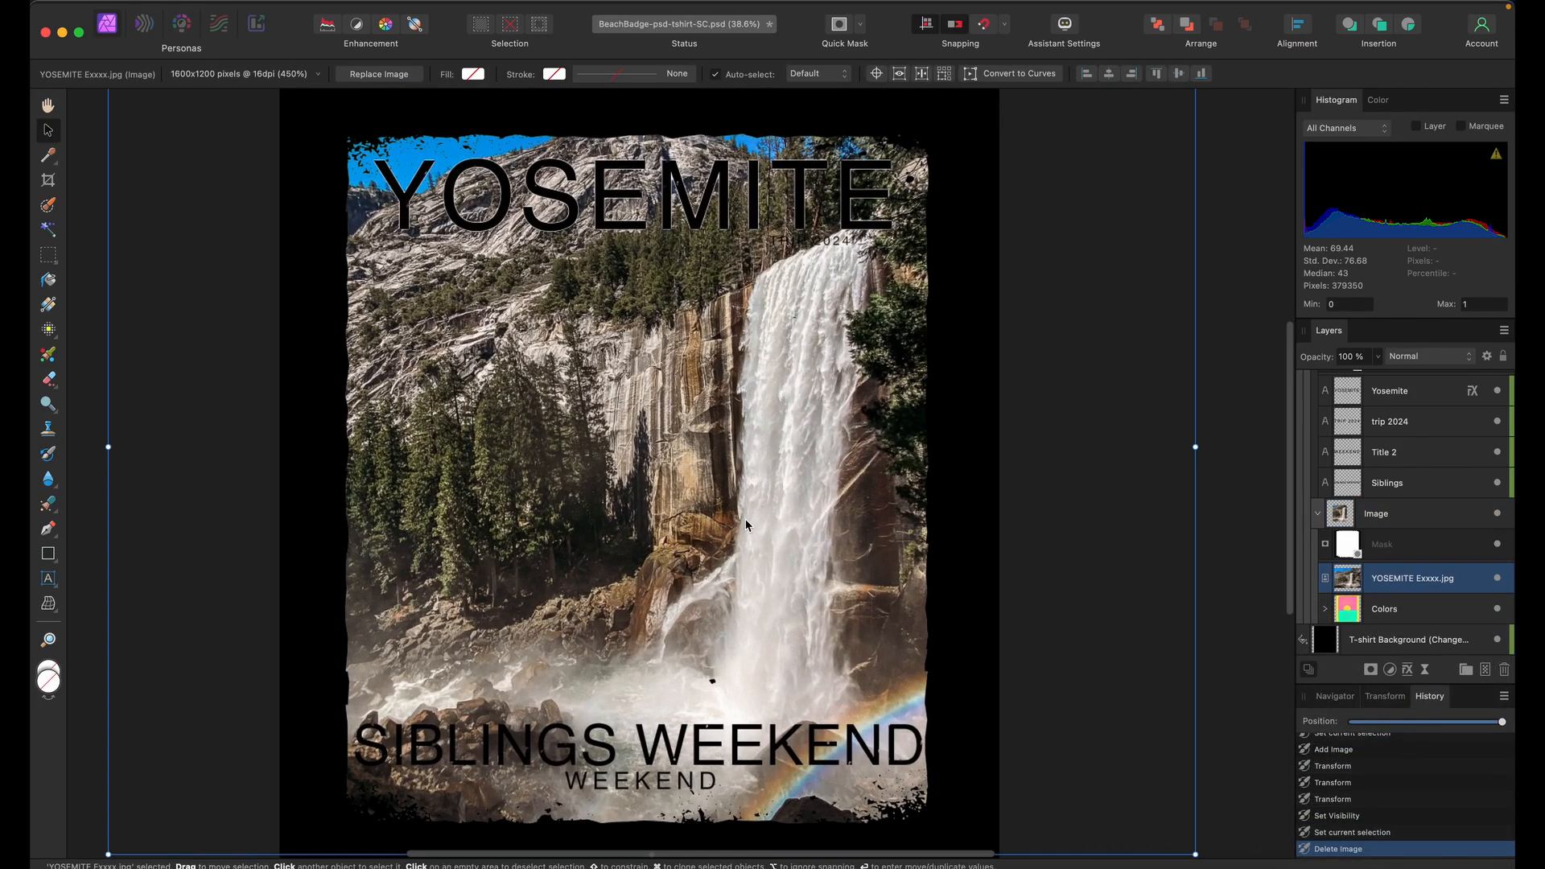
scroll(746, 525, "down", 2)
left_click(769, 682)
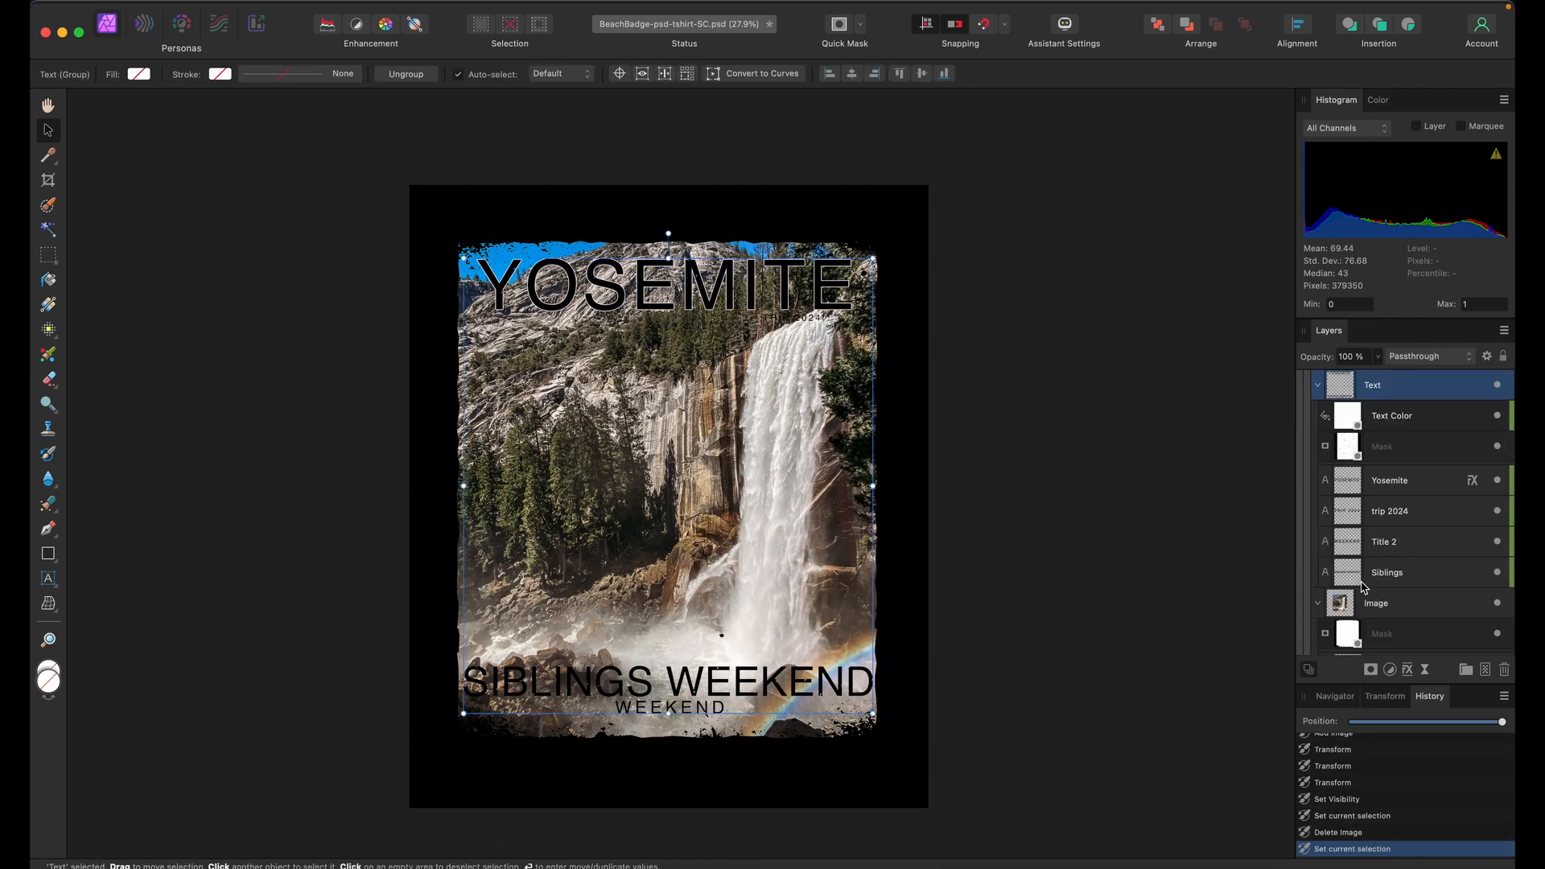
left_click(1498, 542)
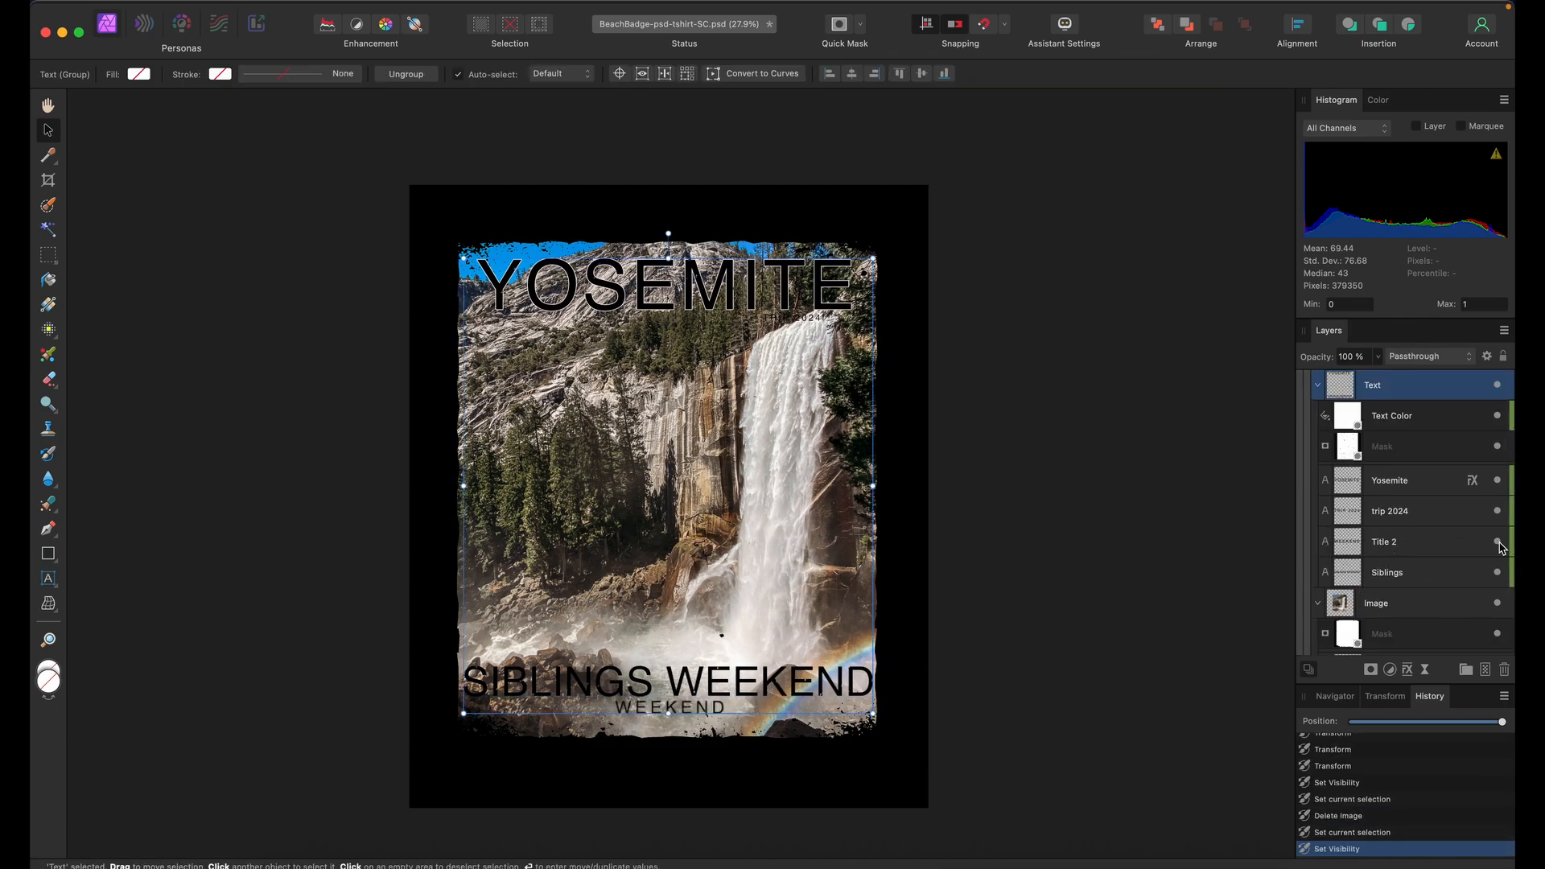
left_click(1497, 571)
left_click(1498, 571)
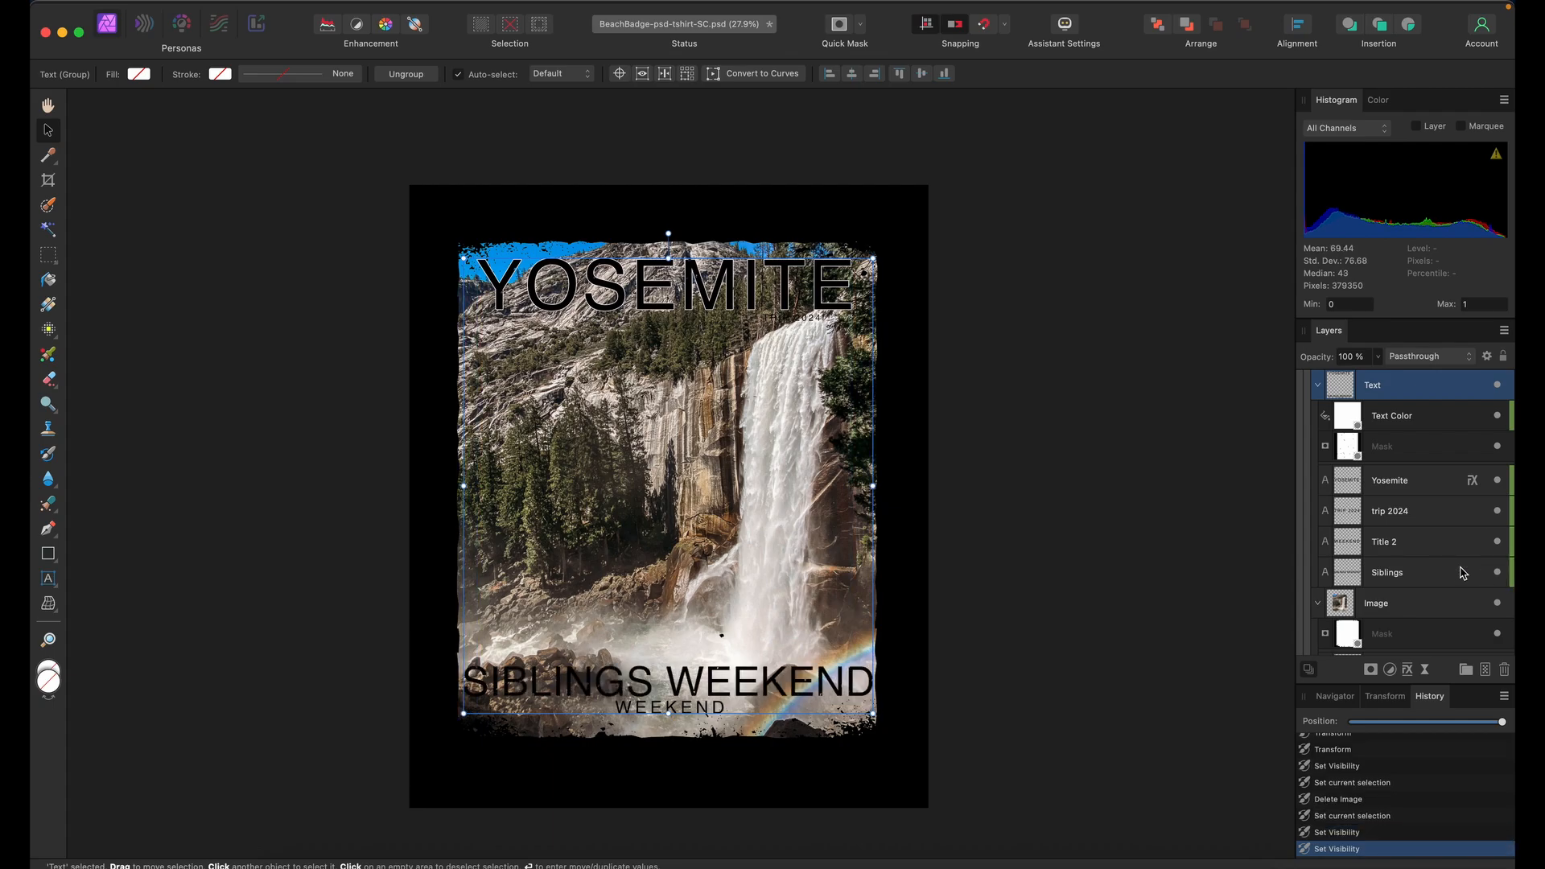
left_click(1406, 569)
left_click(1407, 669)
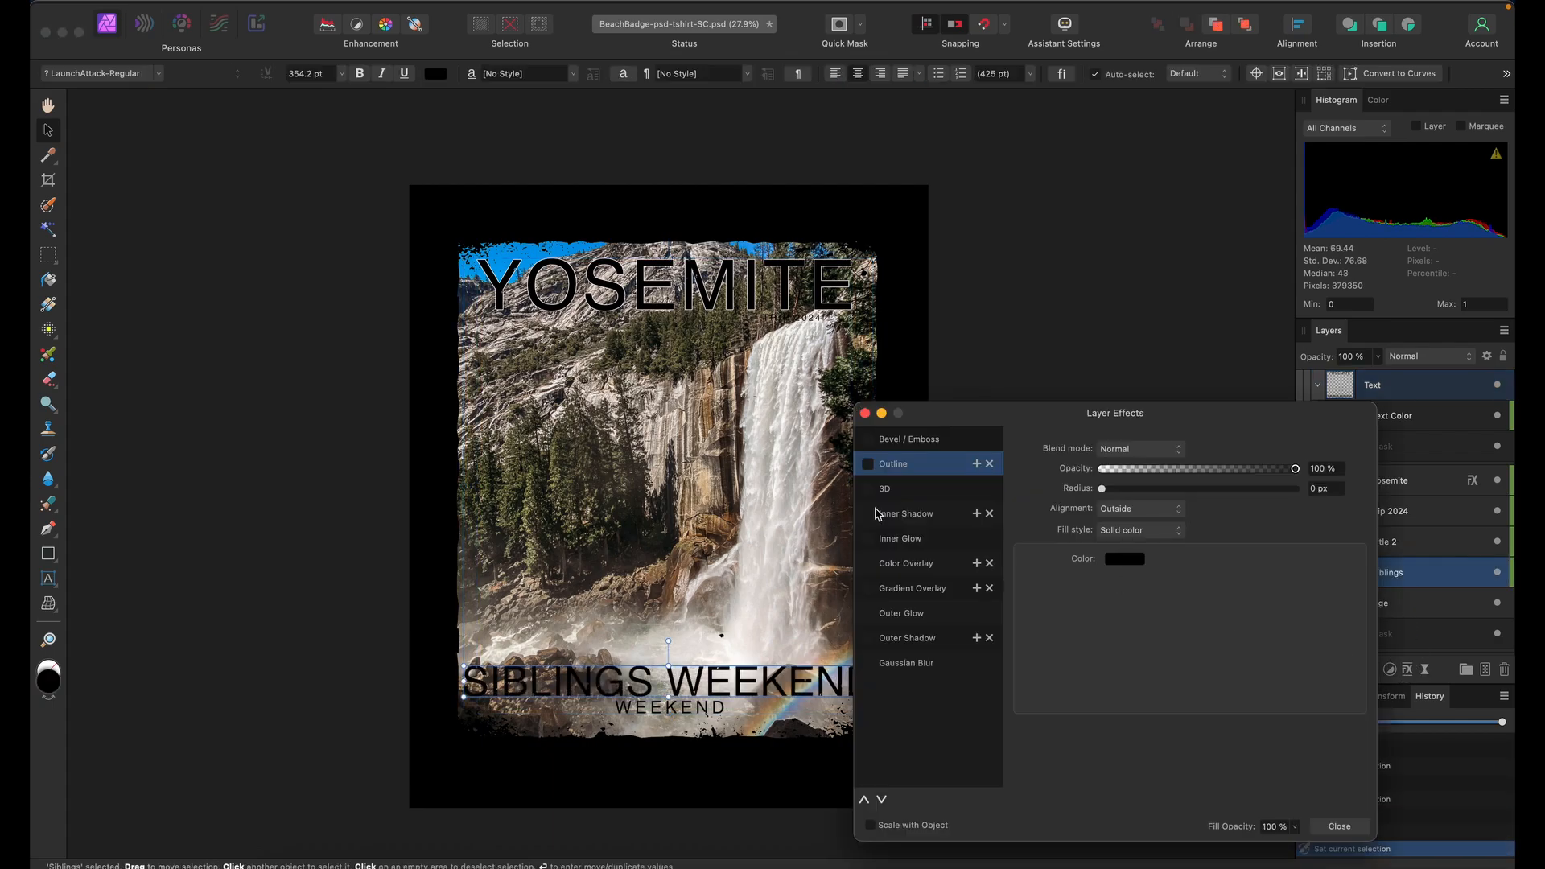
left_click(867, 465)
left_click(1126, 560)
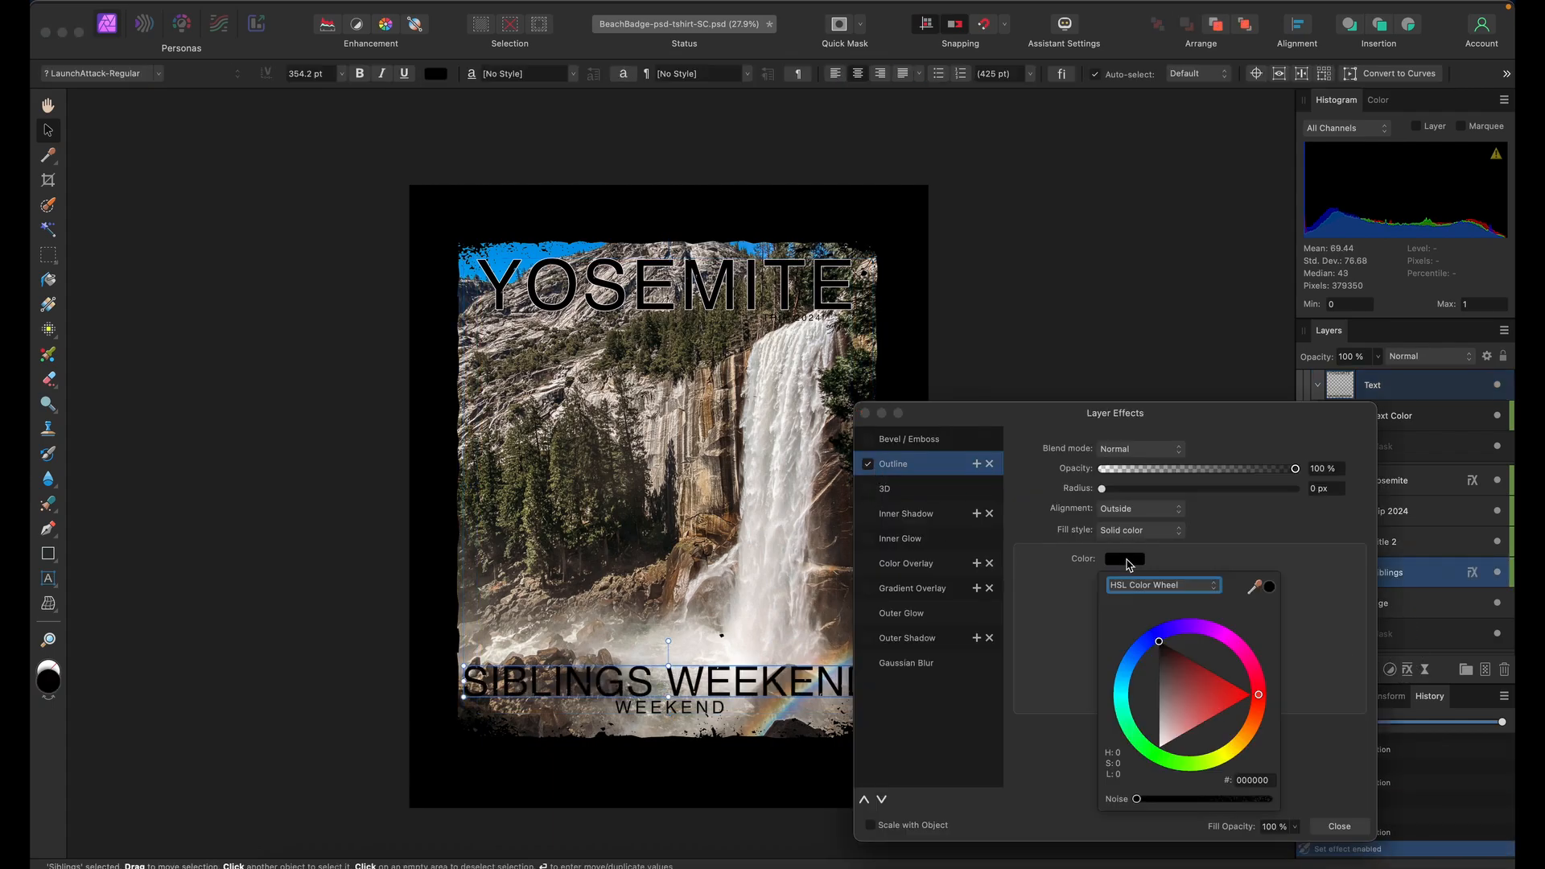
left_click_drag(1181, 735, 1158, 752)
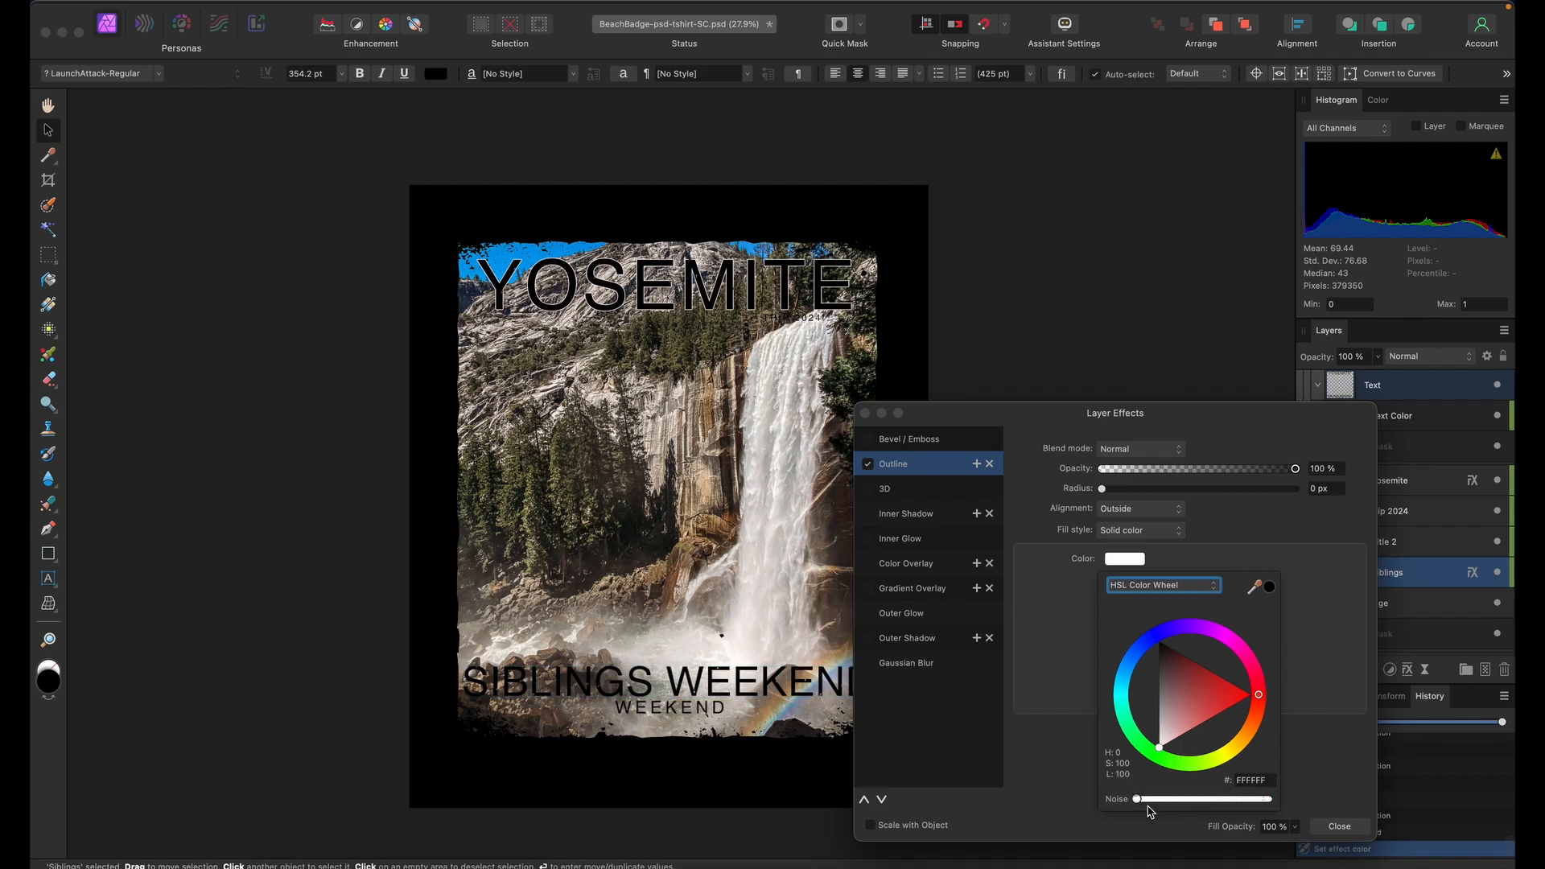
left_click_drag(1104, 493, 1171, 495)
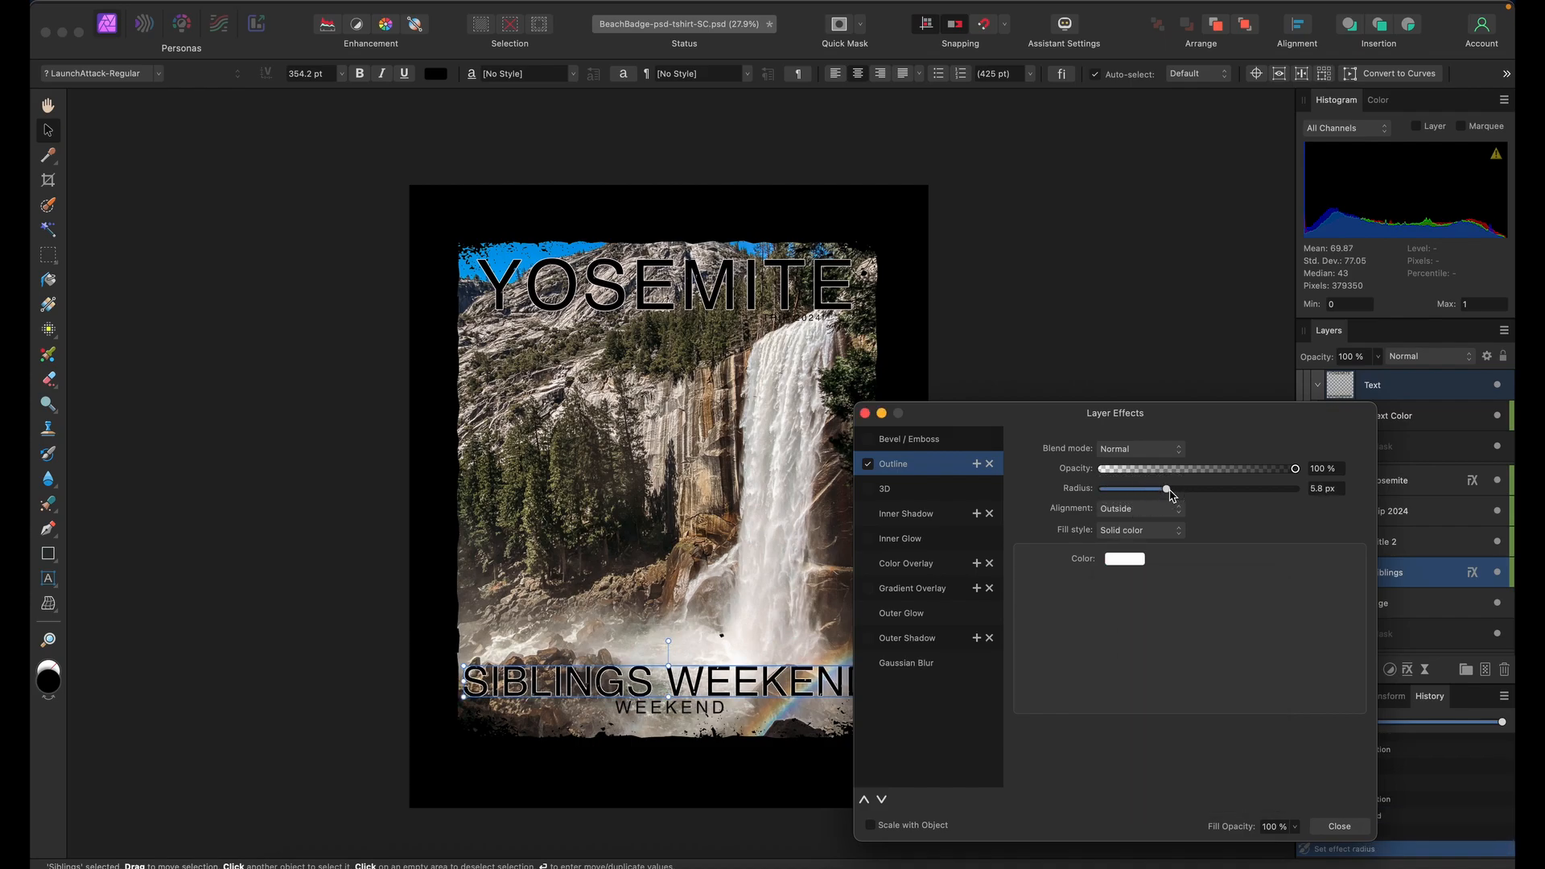
left_click(865, 413)
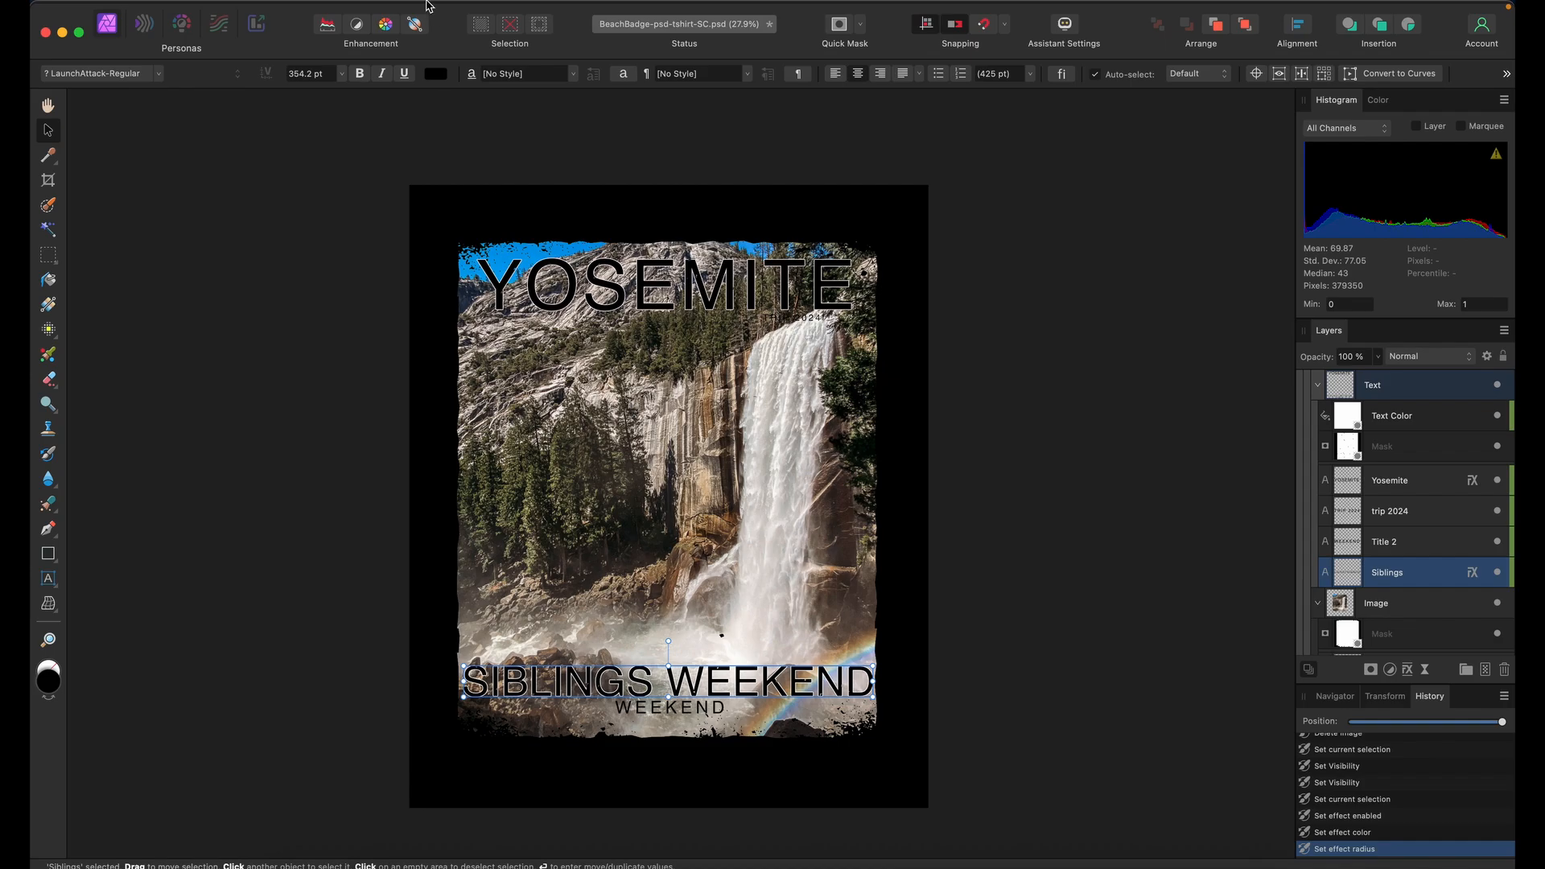
Add a live Halftone filter with its default settings to the SIBLINGS WEEKEND text layer
mouse_move(419, 6)
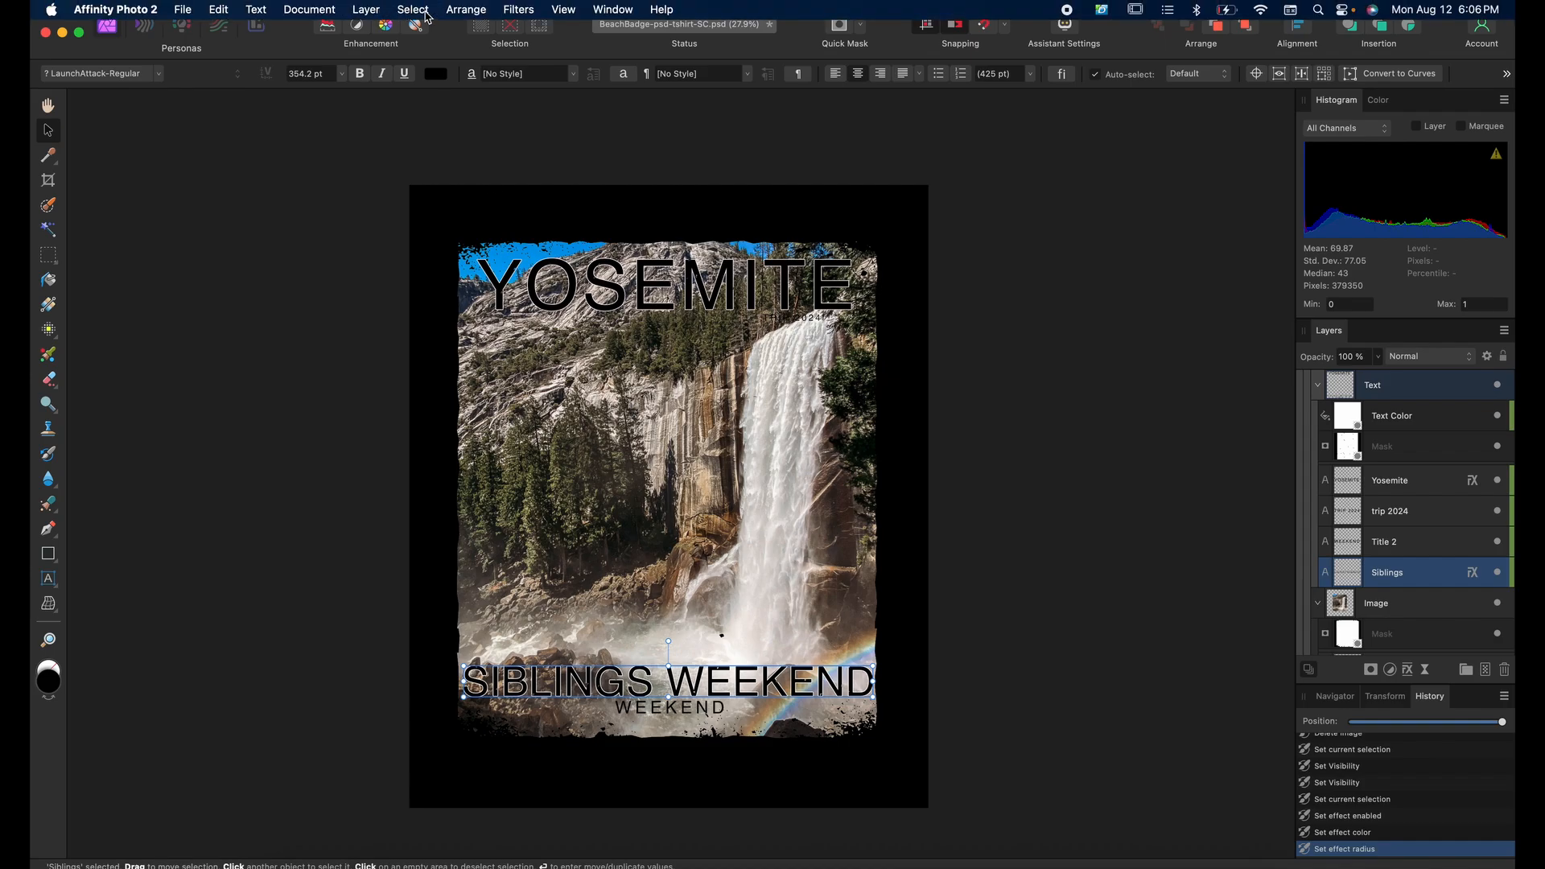
left_click(366, 9)
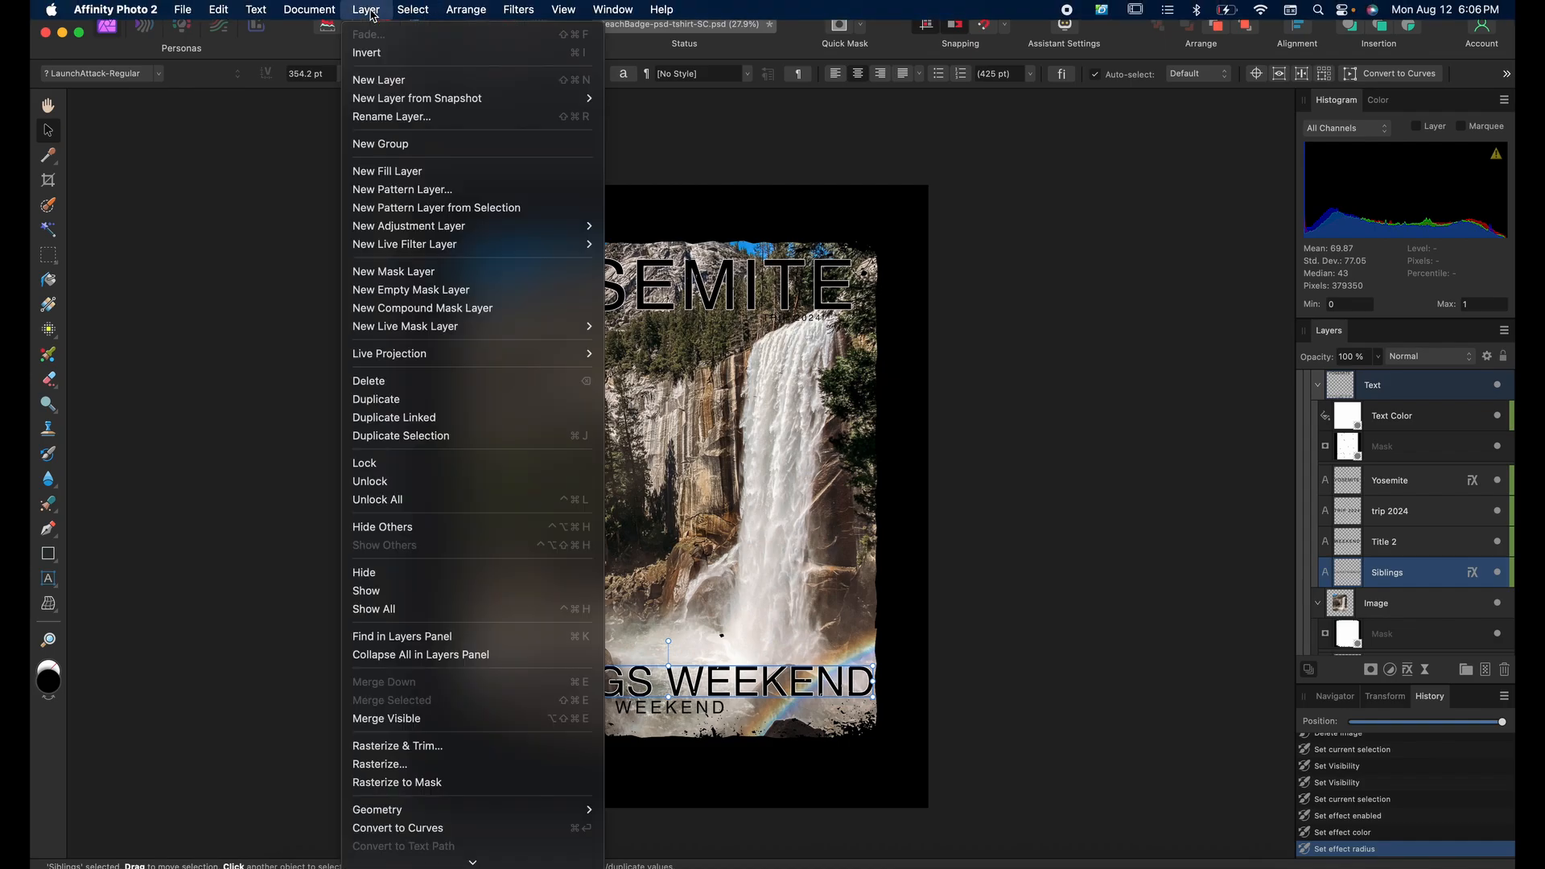
mouse_move(435, 249)
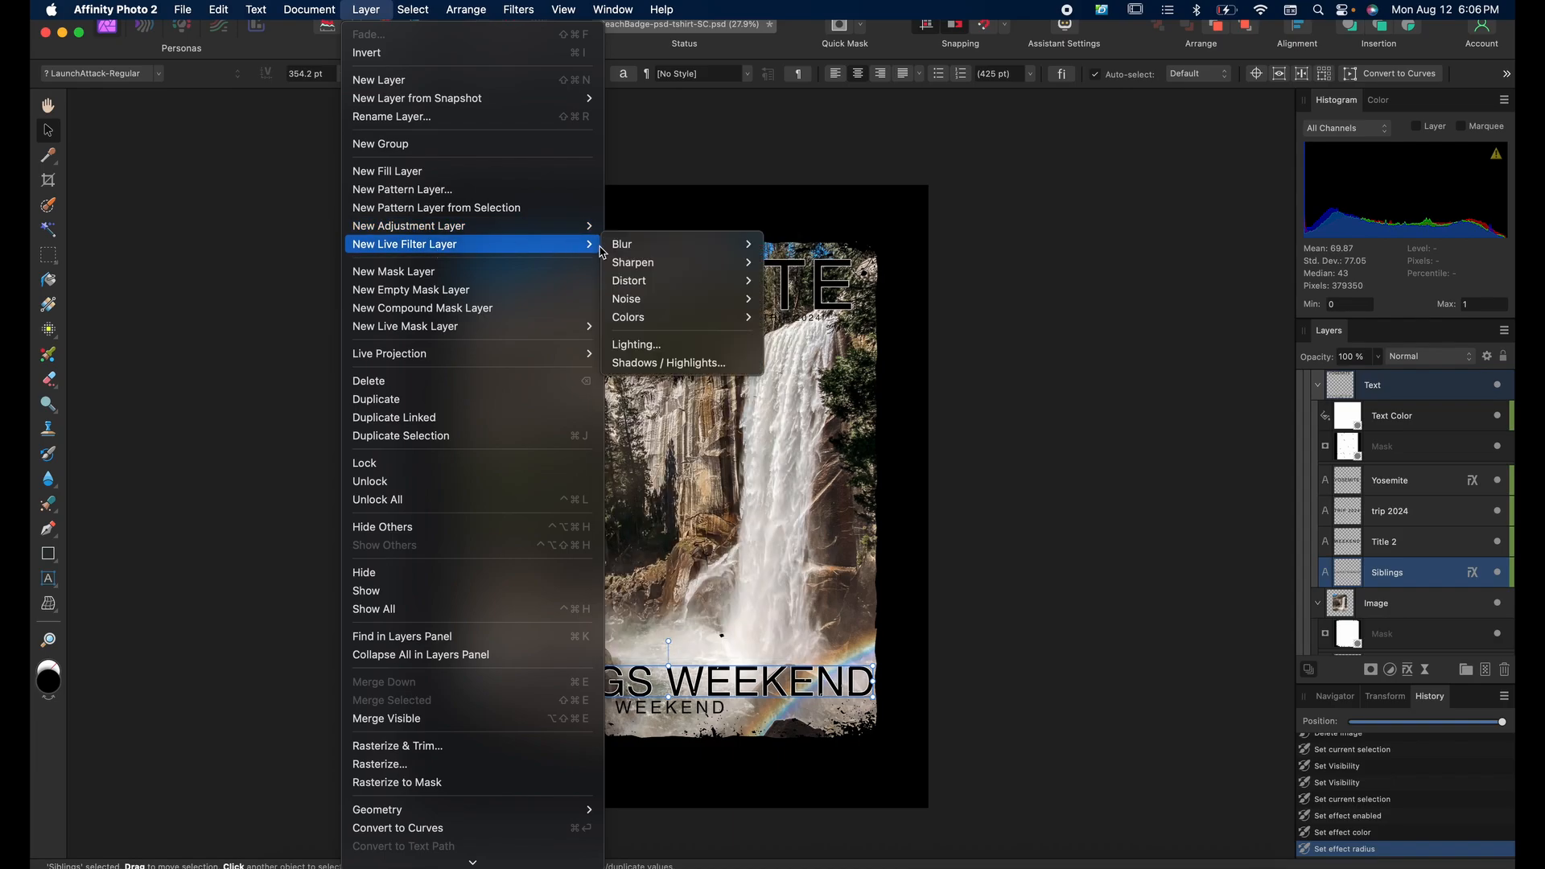
mouse_move(658, 320)
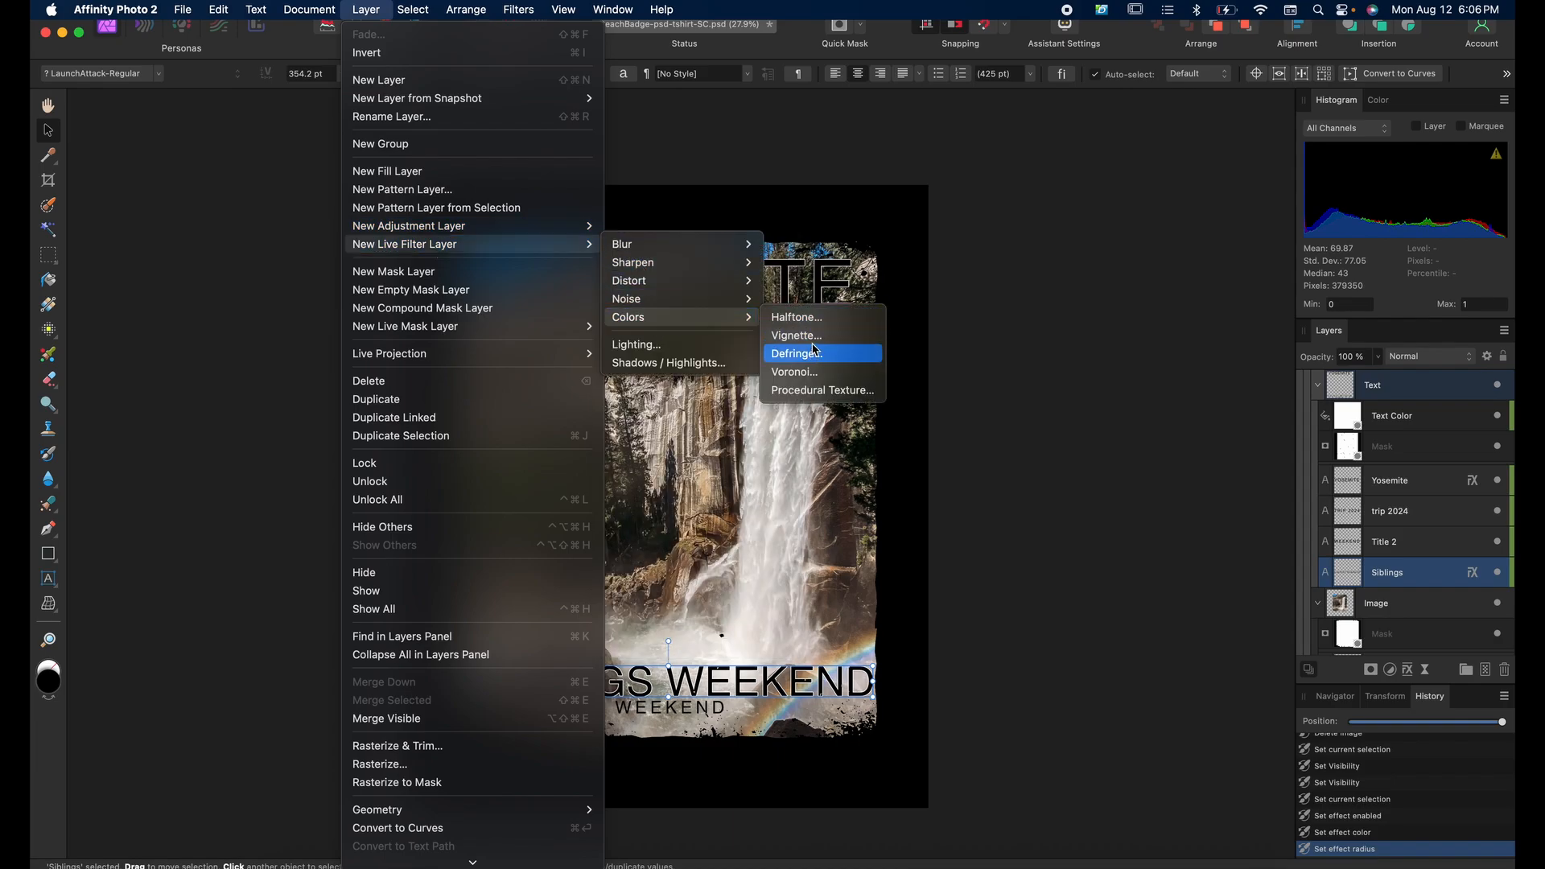
left_click(801, 318)
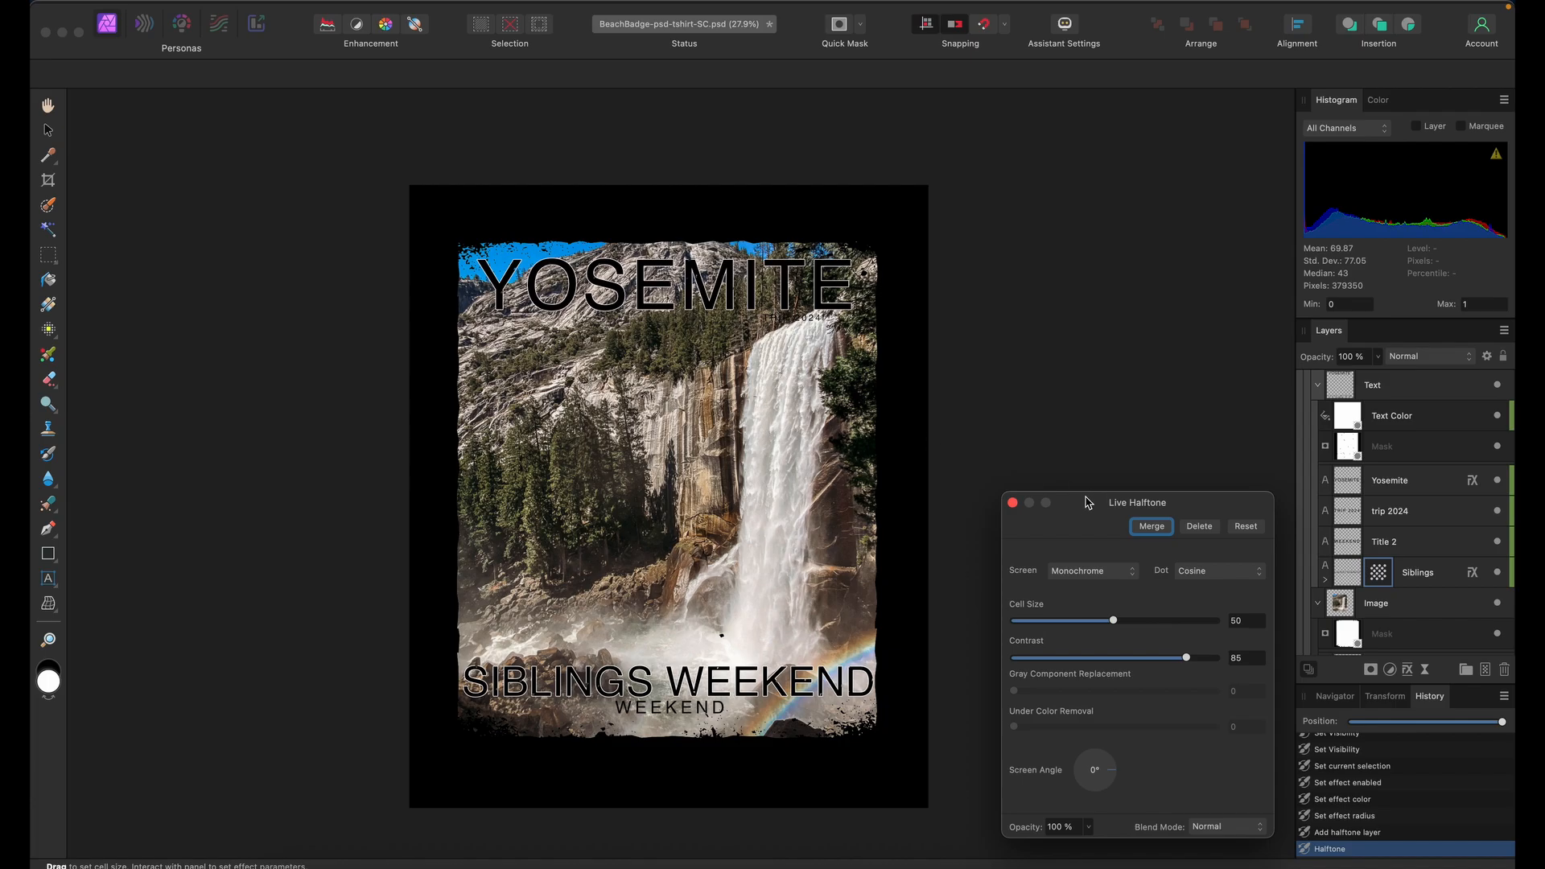
left_click(1013, 504)
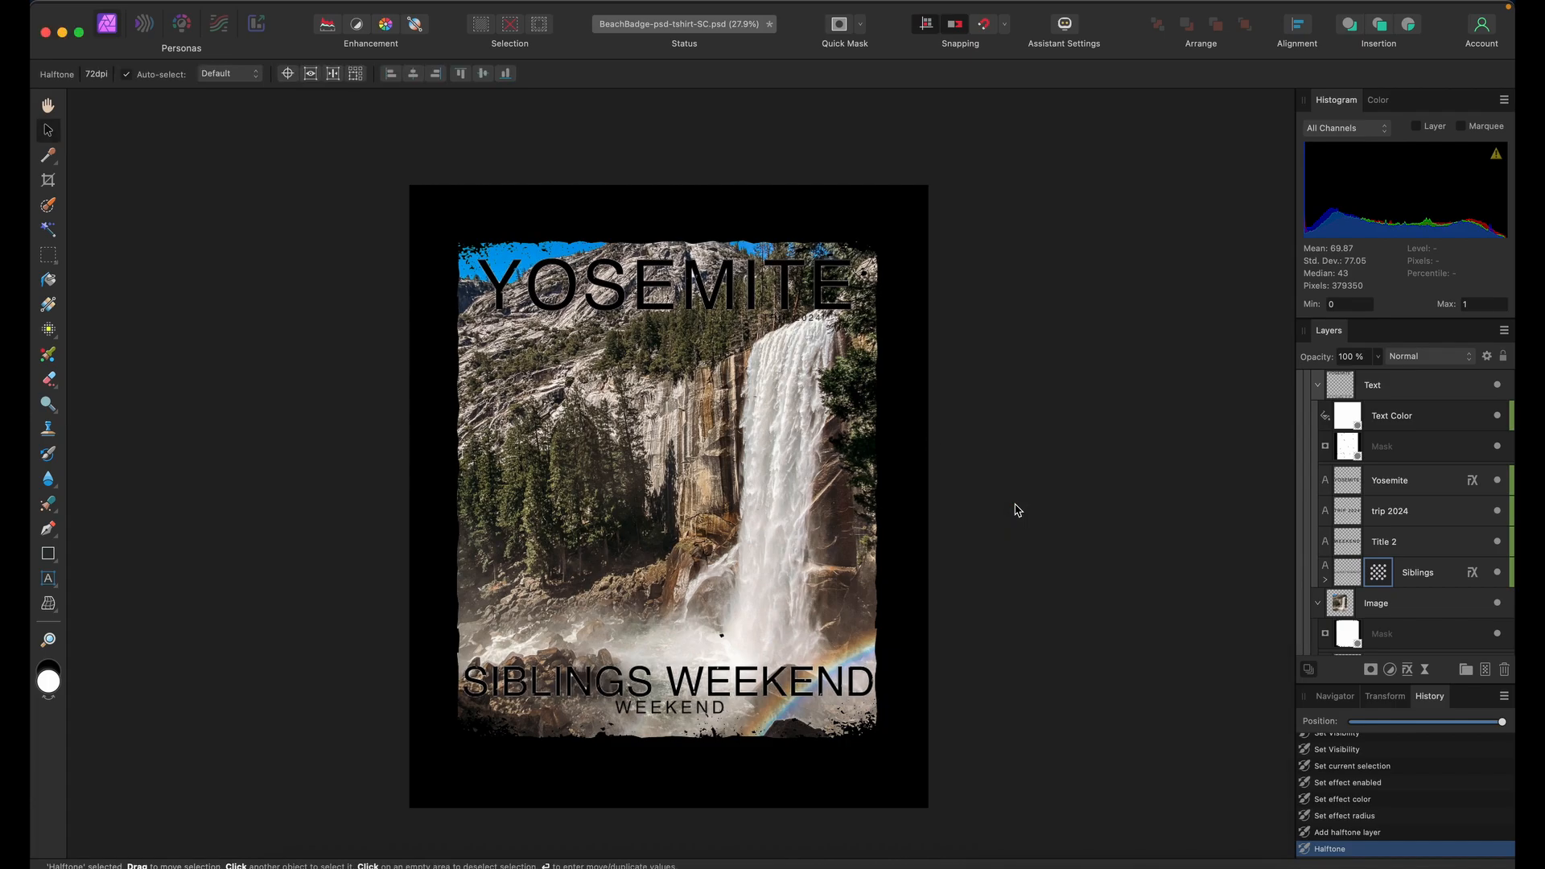
Select the YOSEMITE Exxxx.jpg photo layer inside the Image group and toggle its visibility off and on
scroll(1406, 551, "down", 2)
left_click(1406, 529)
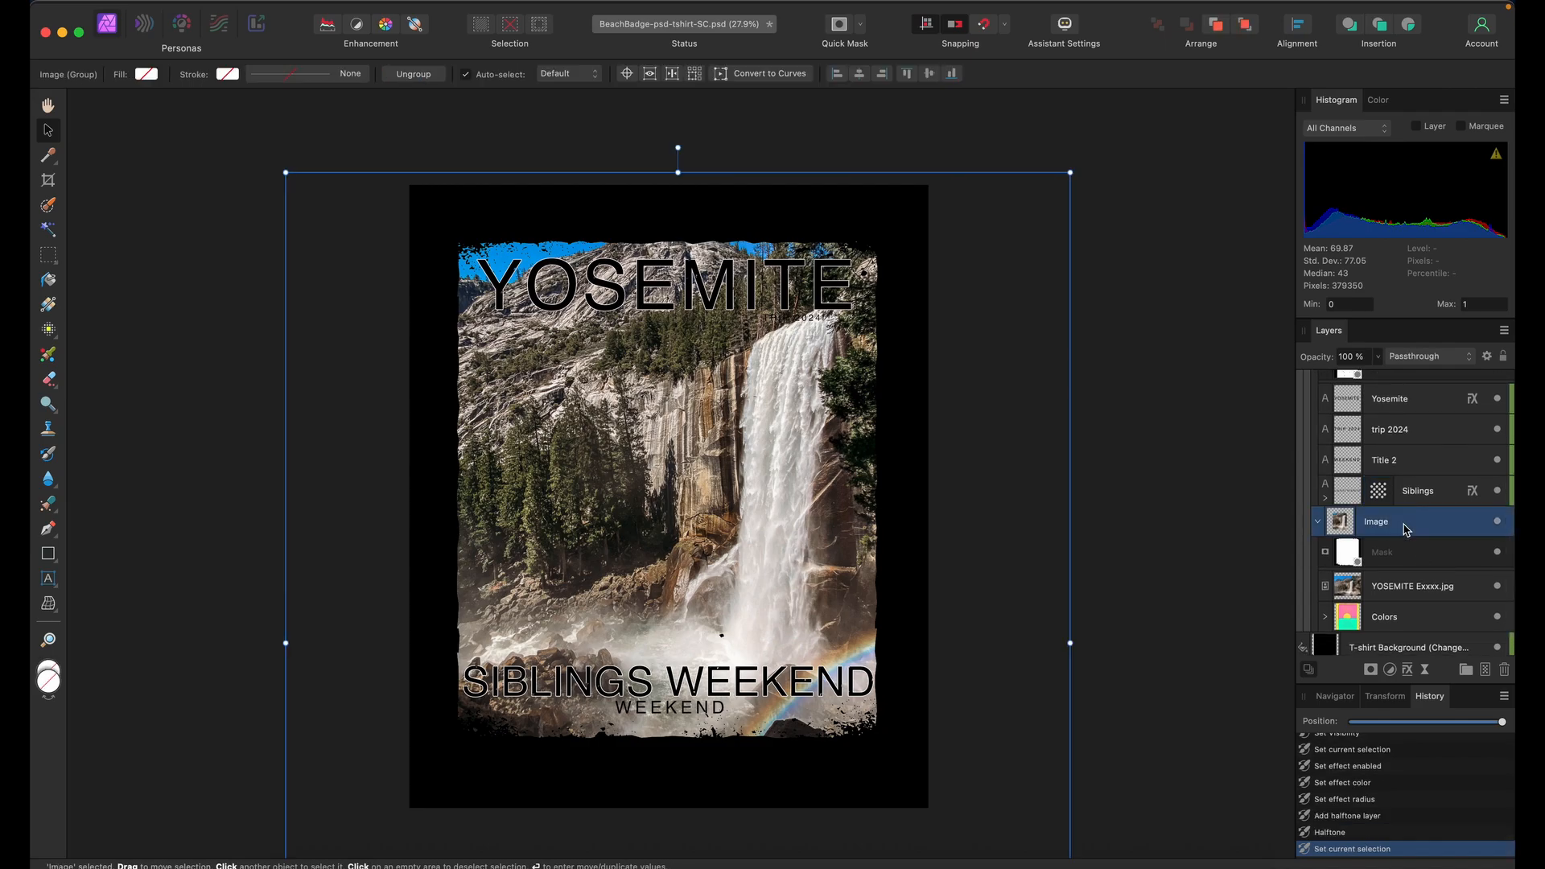
left_click(1449, 593)
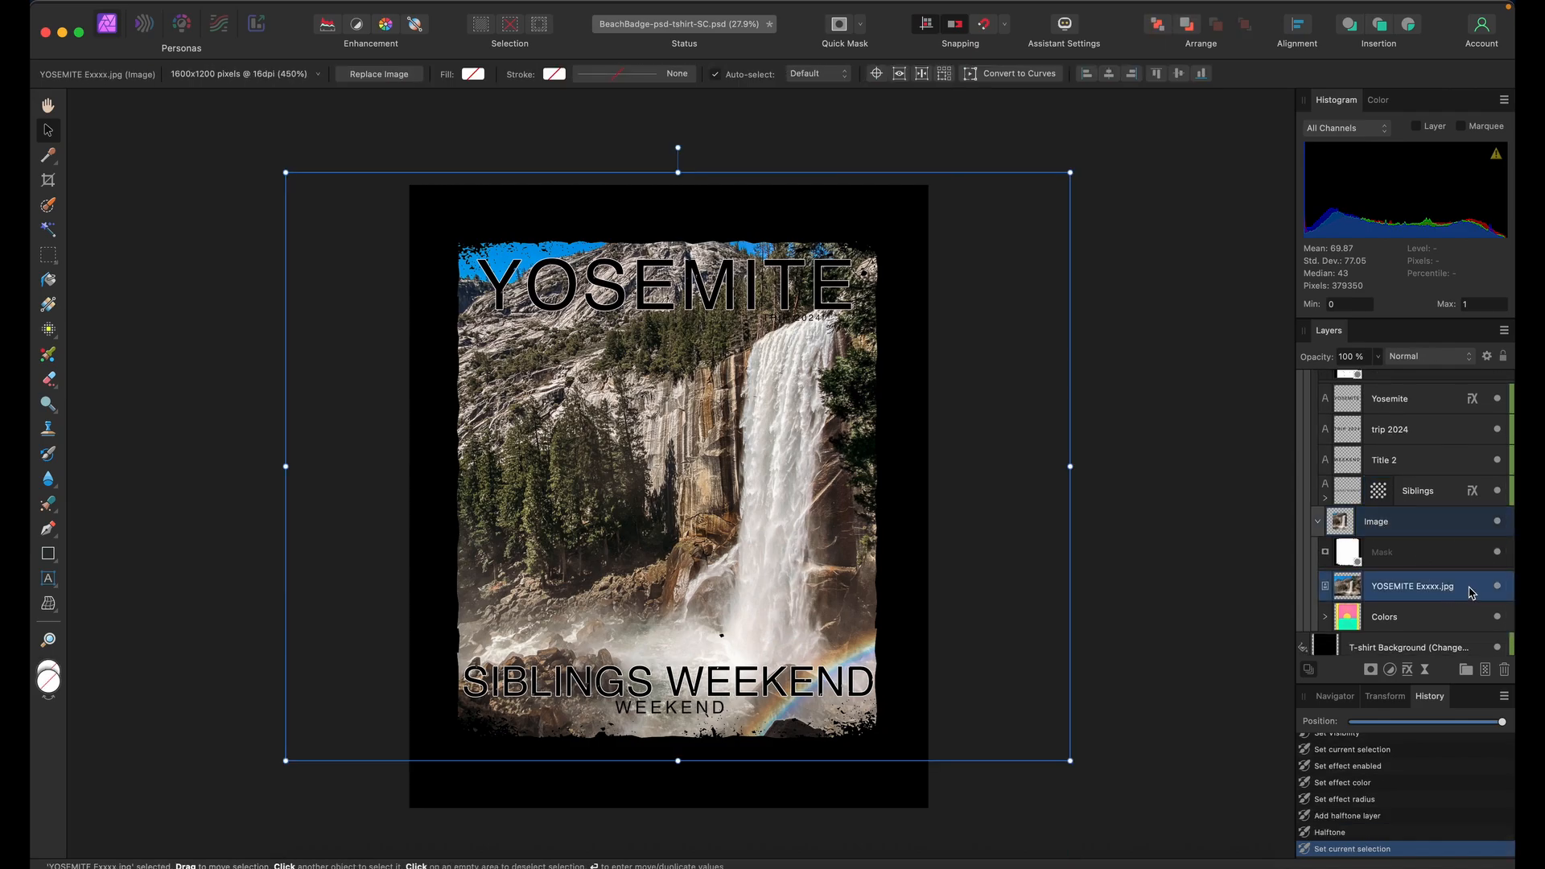
left_click(1497, 586)
left_click(1497, 586)
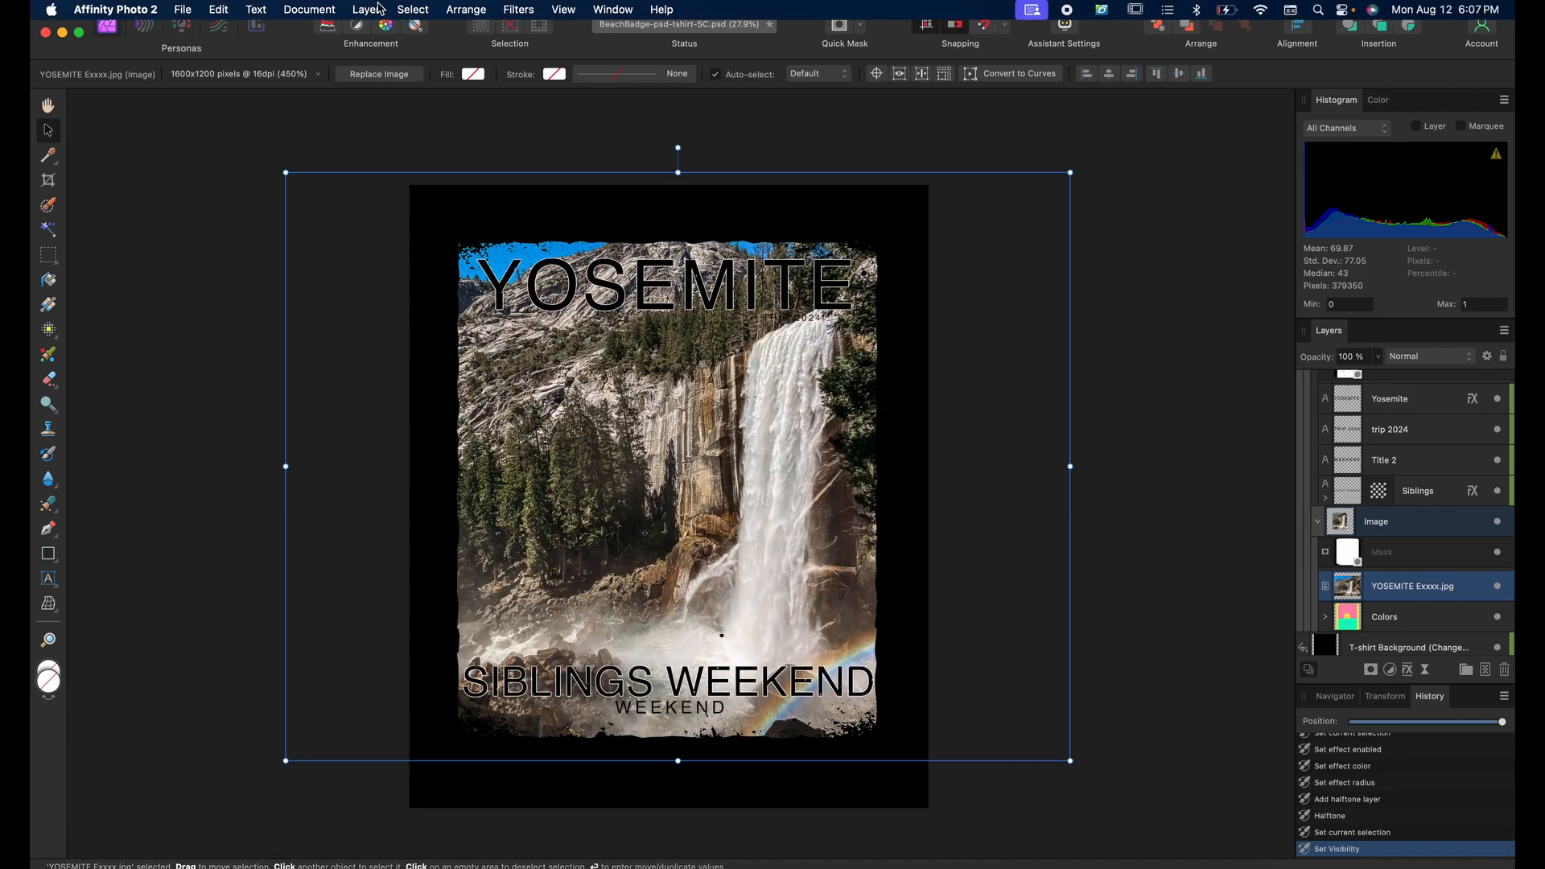
left_click(372, 10)
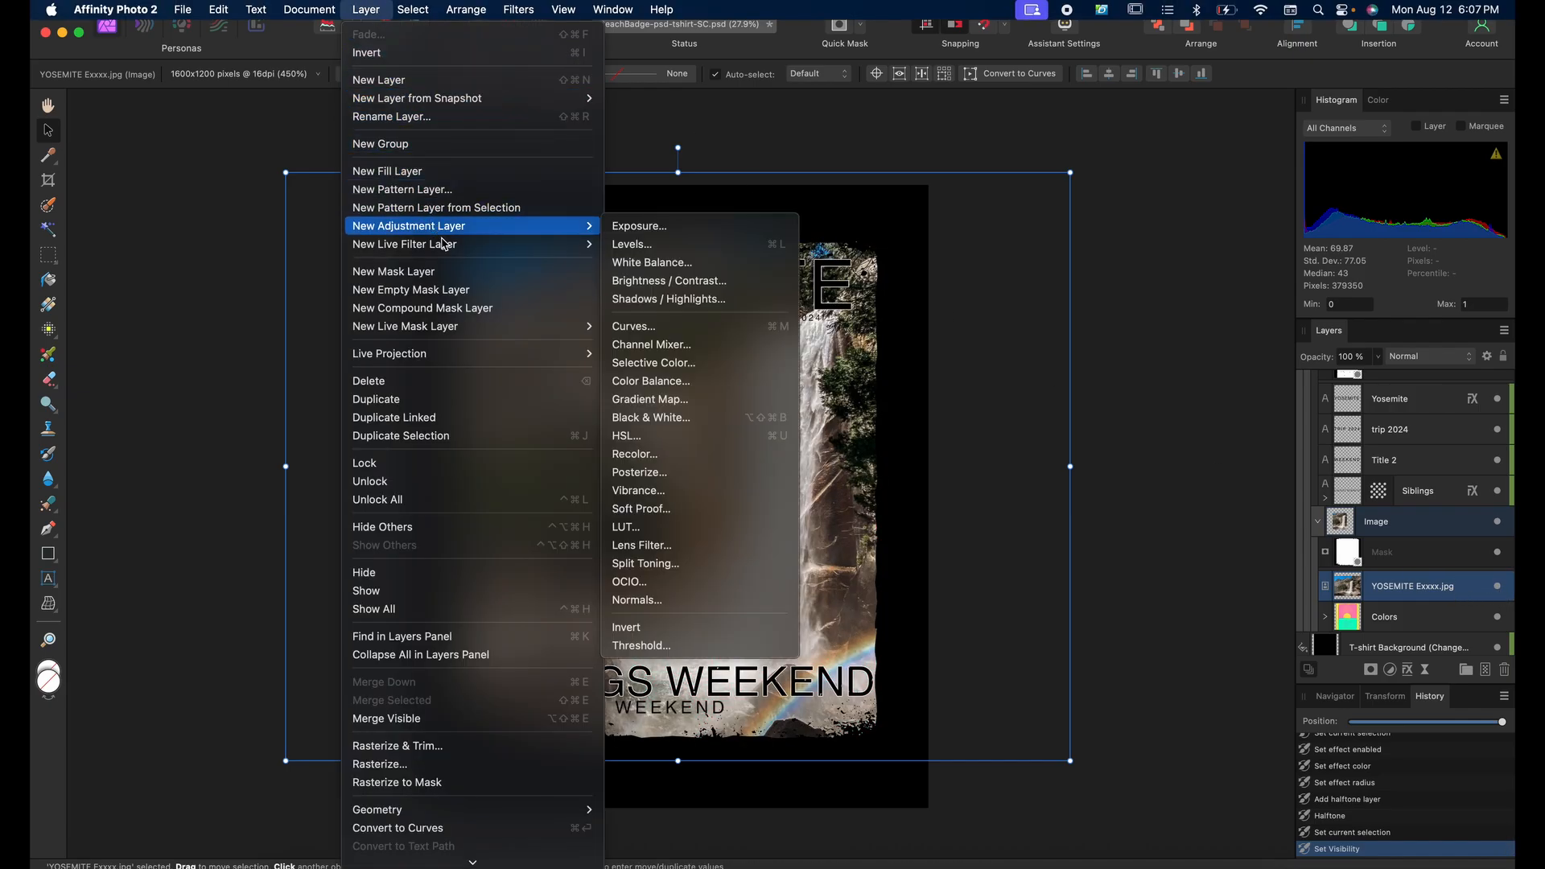
mouse_move(446, 244)
mouse_move(644, 298)
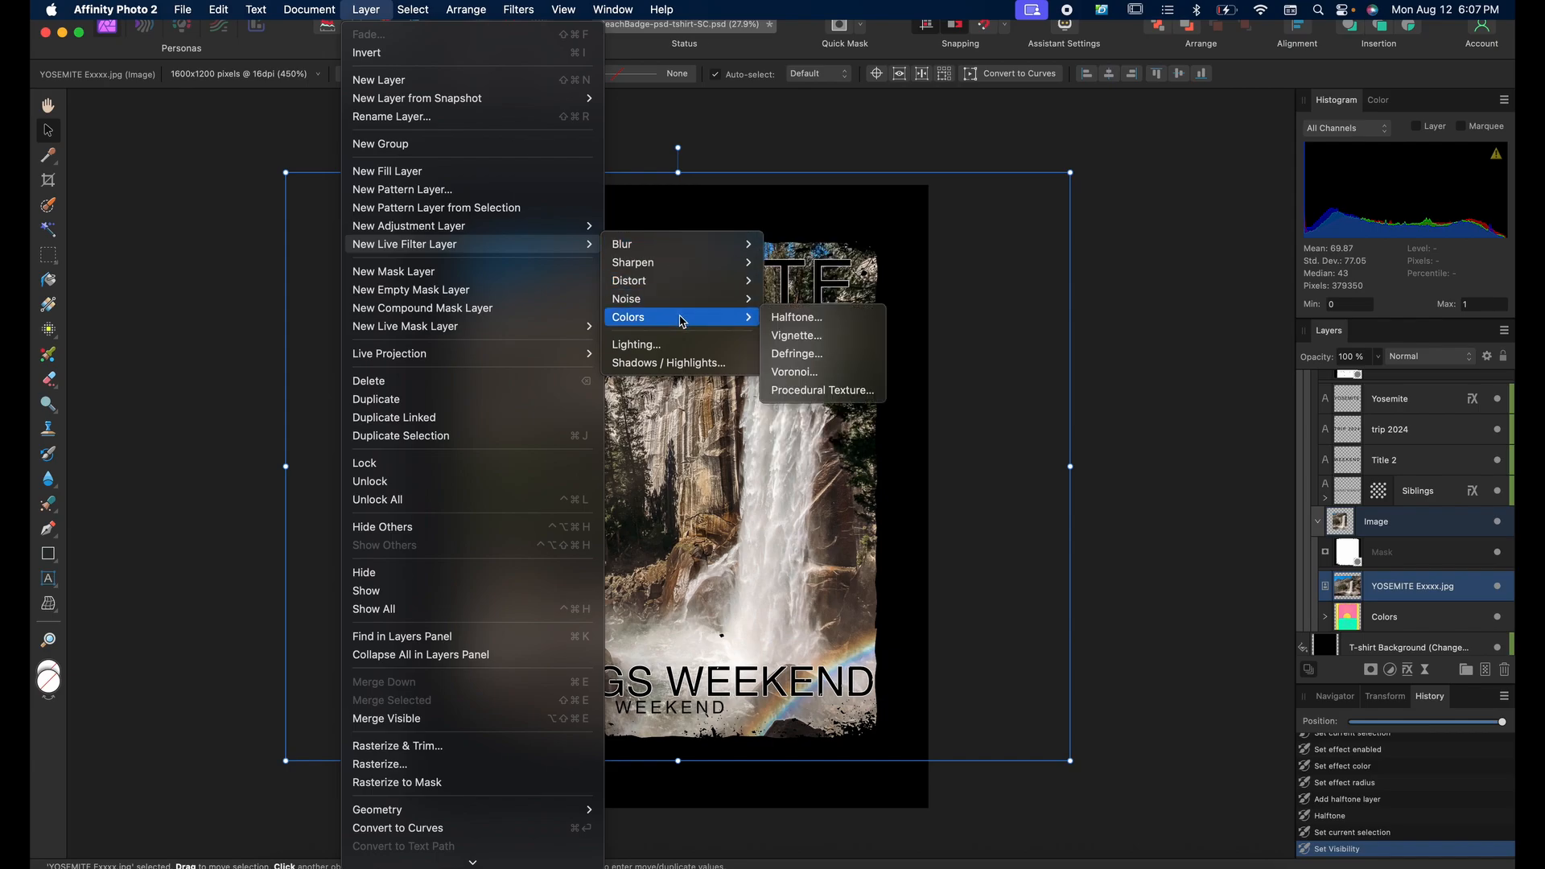
left_click(794, 331)
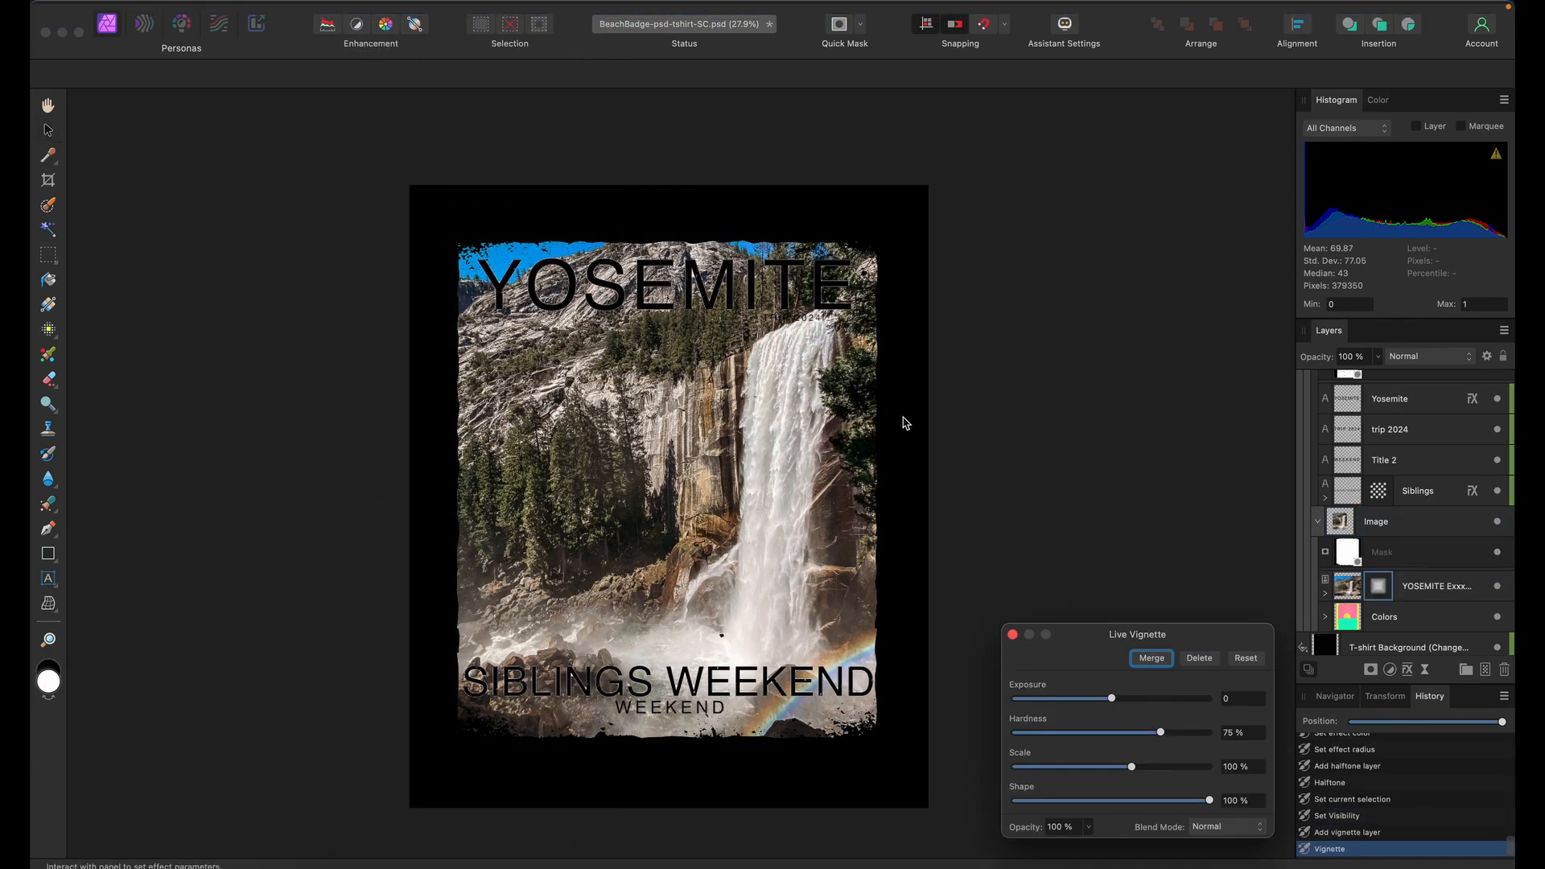
left_click(1012, 634)
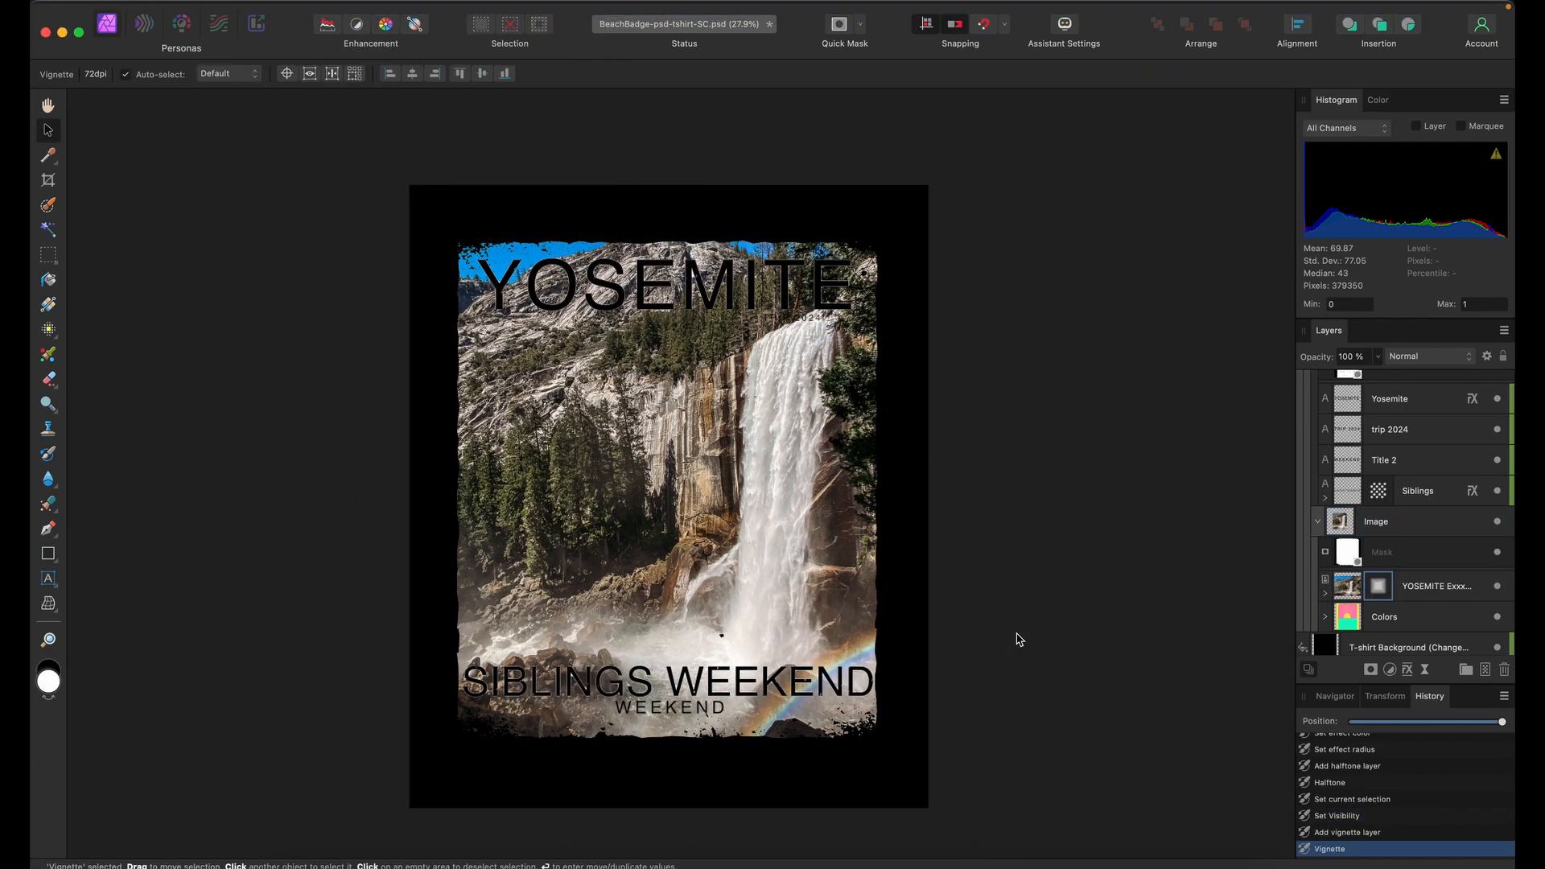
key("super+z")
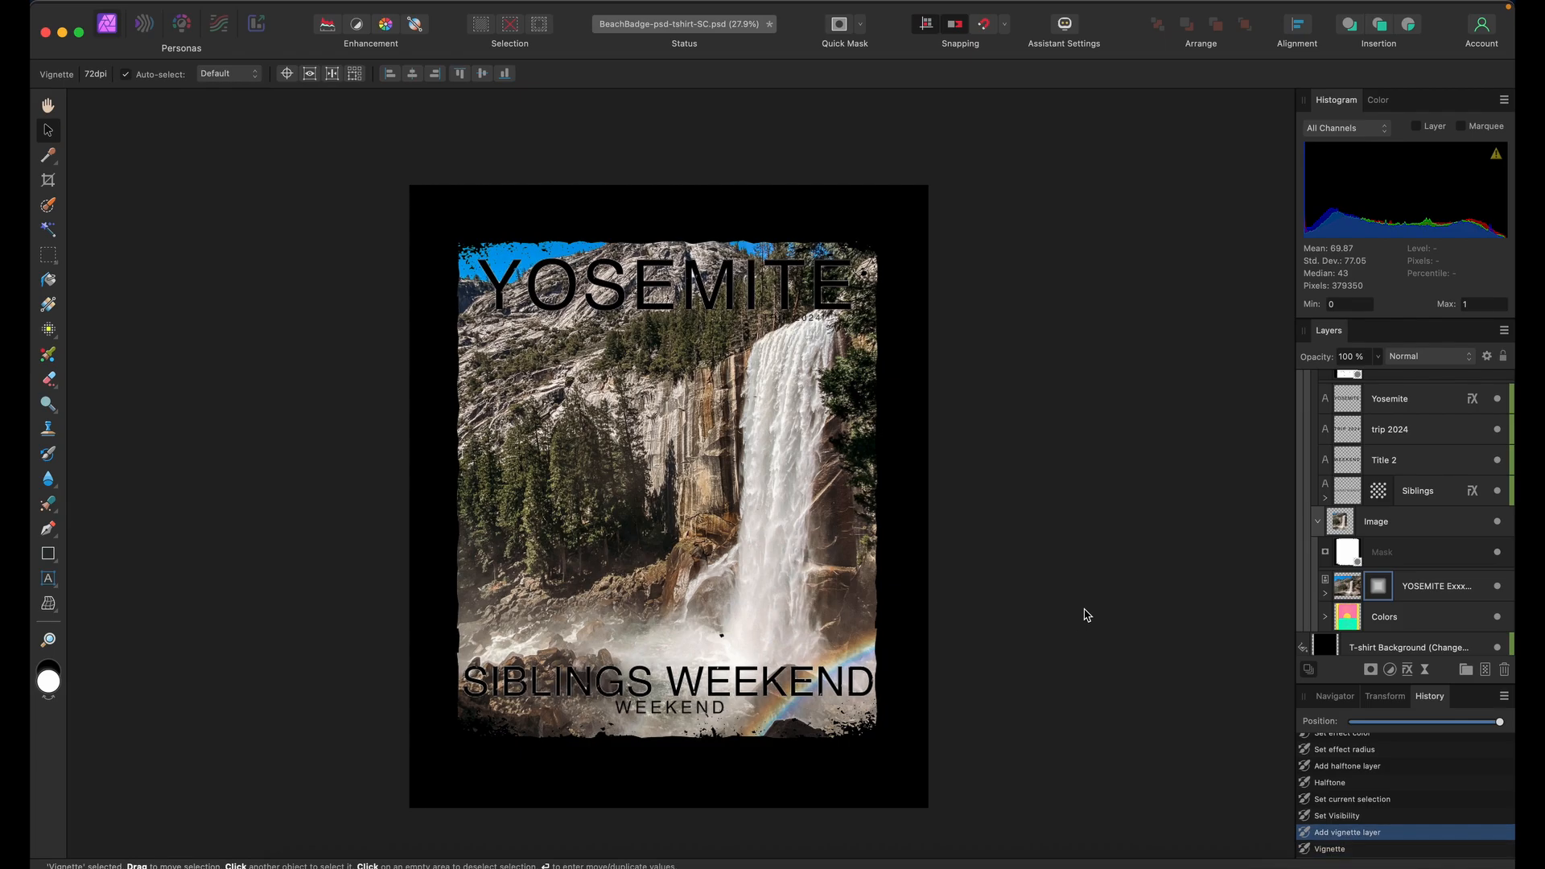
key("super+z")
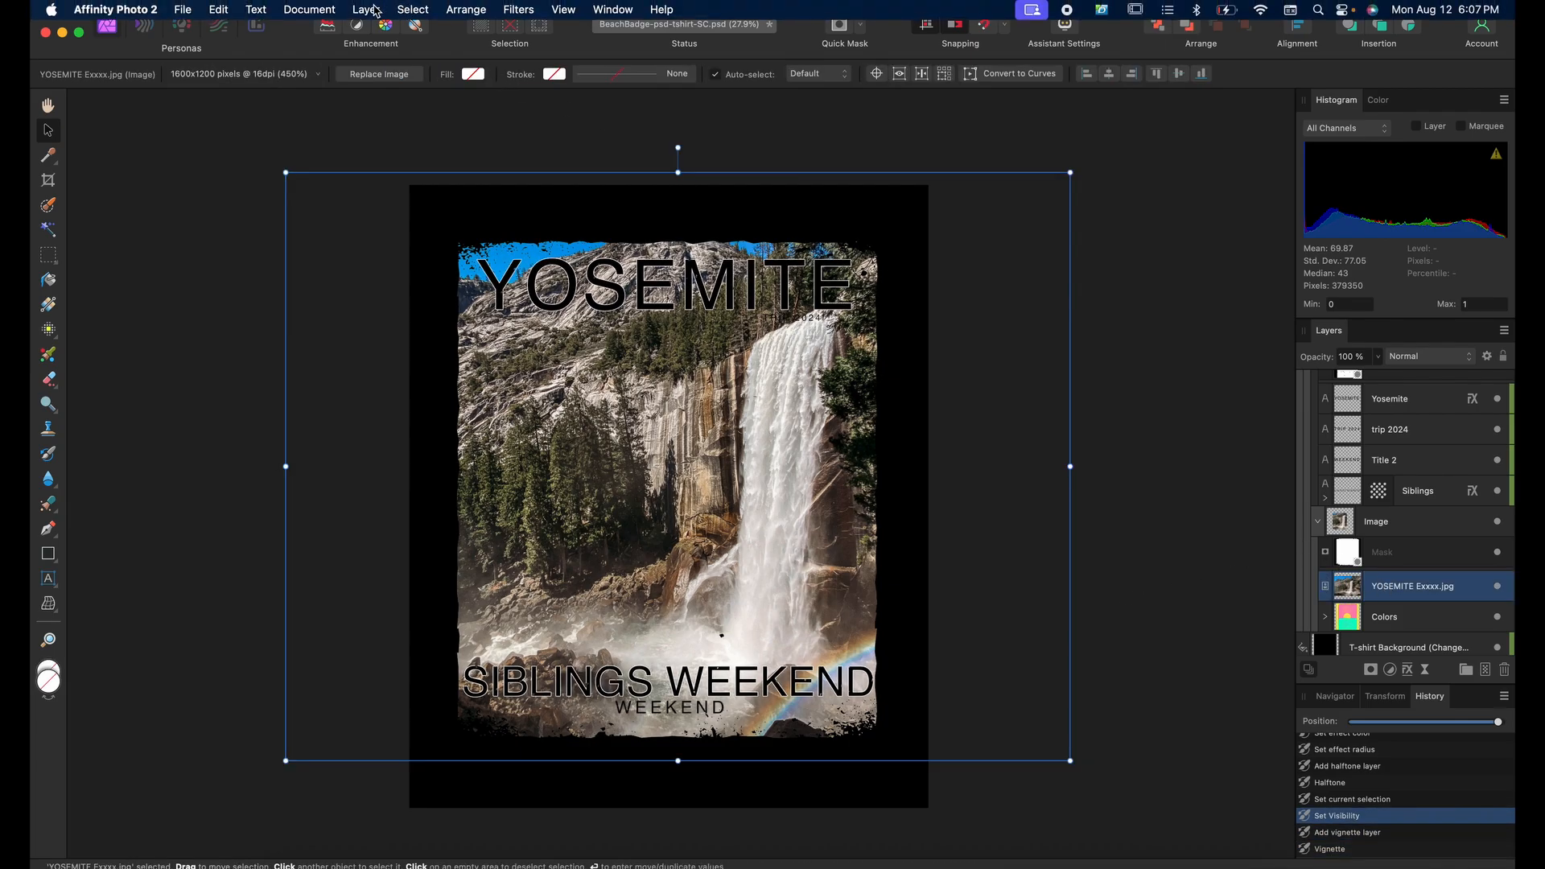
Add a live Halftone filter to the Yosemite photo layer and set its screen type to Color
left_click(376, 10)
mouse_move(435, 246)
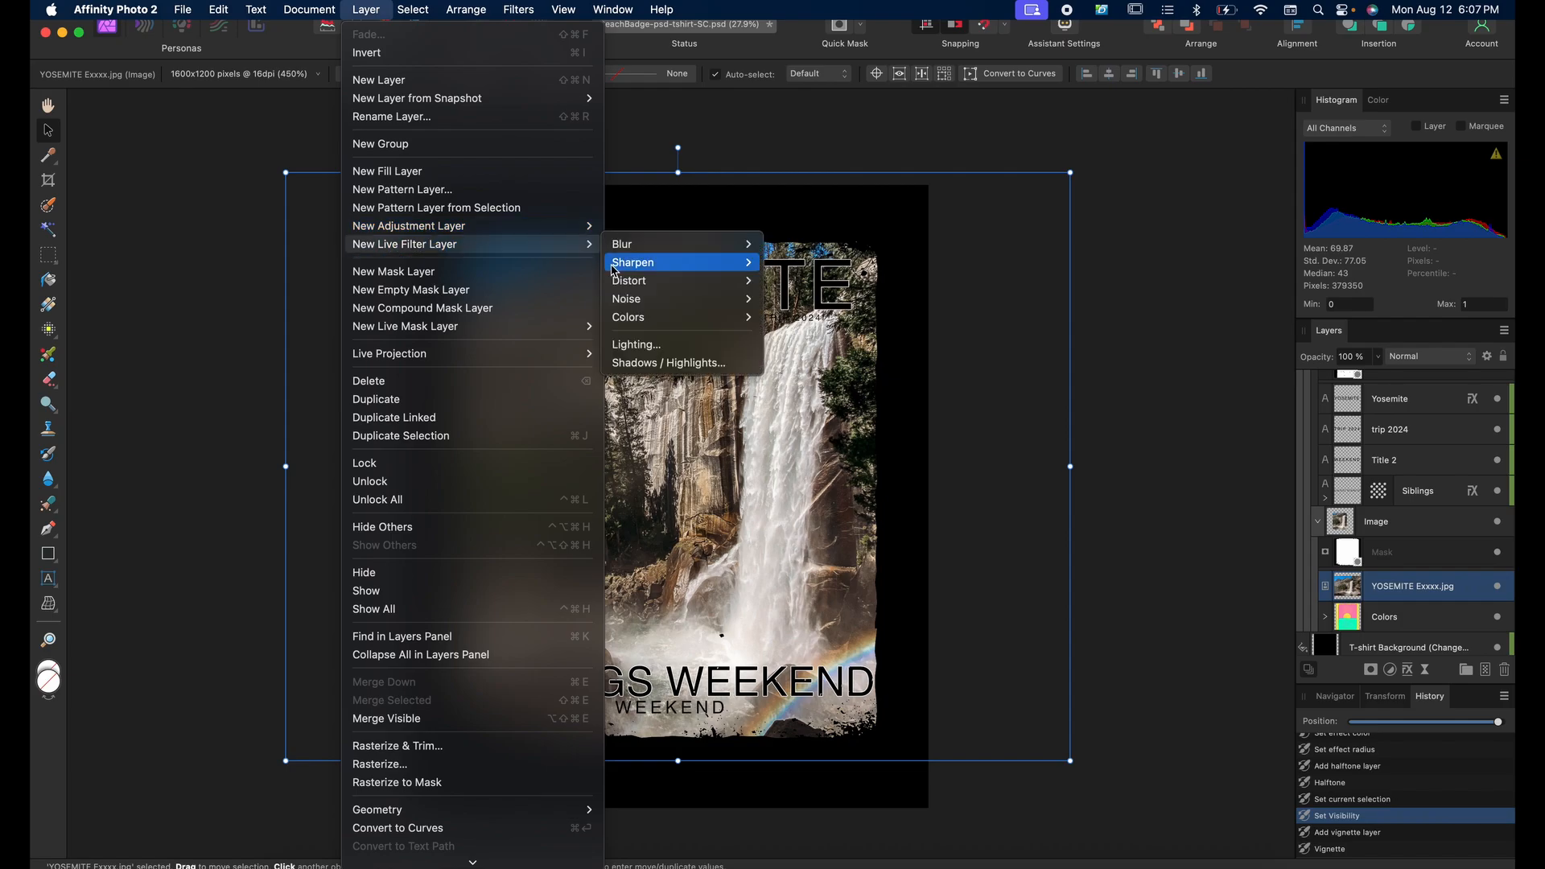
mouse_move(644, 319)
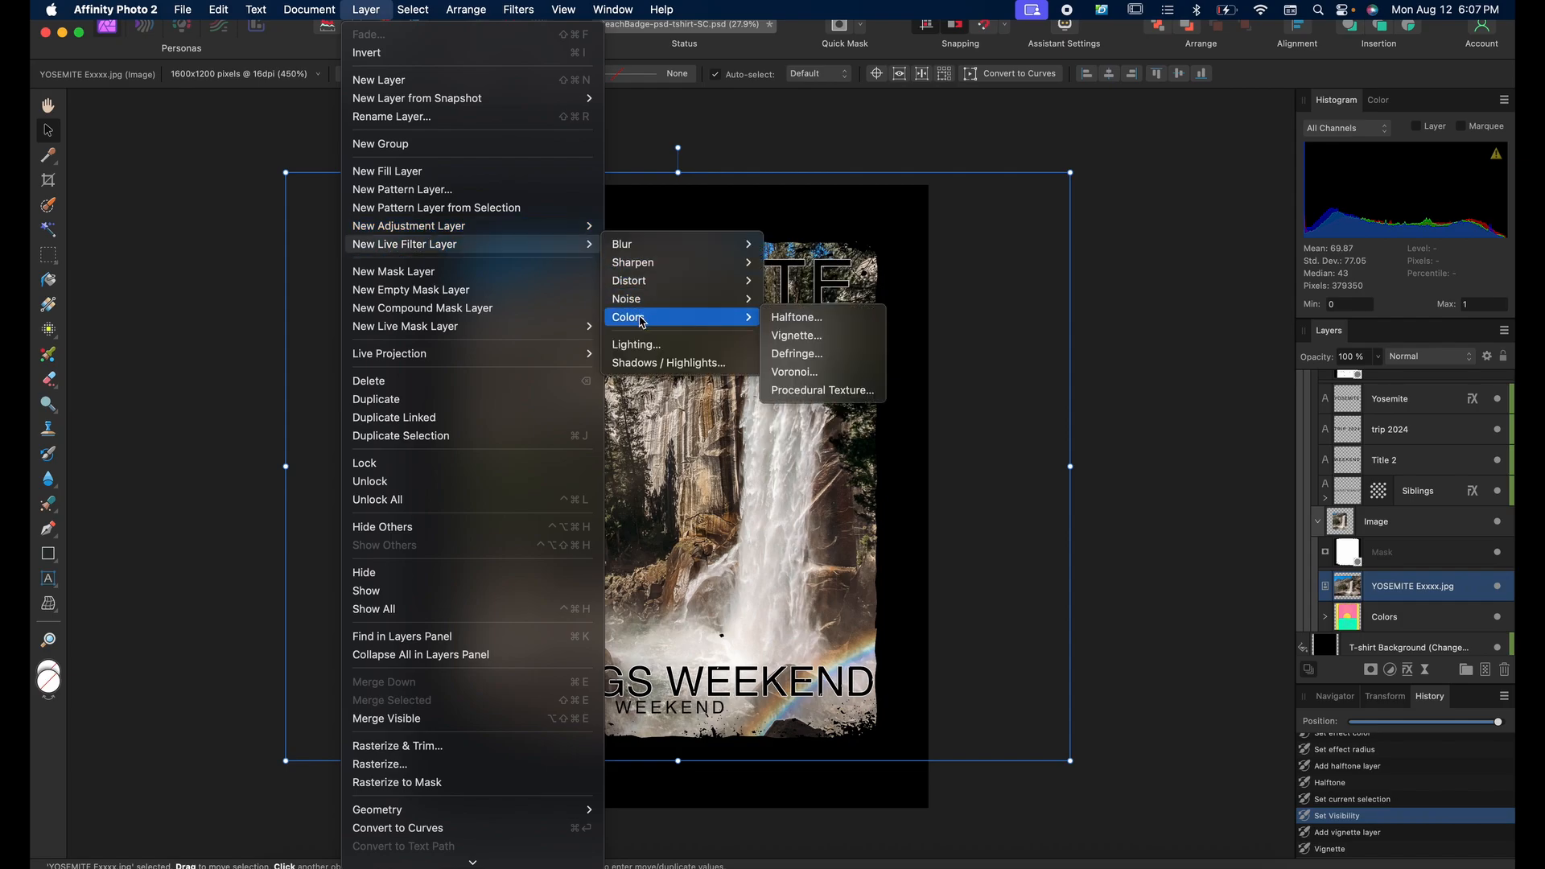
left_click(784, 320)
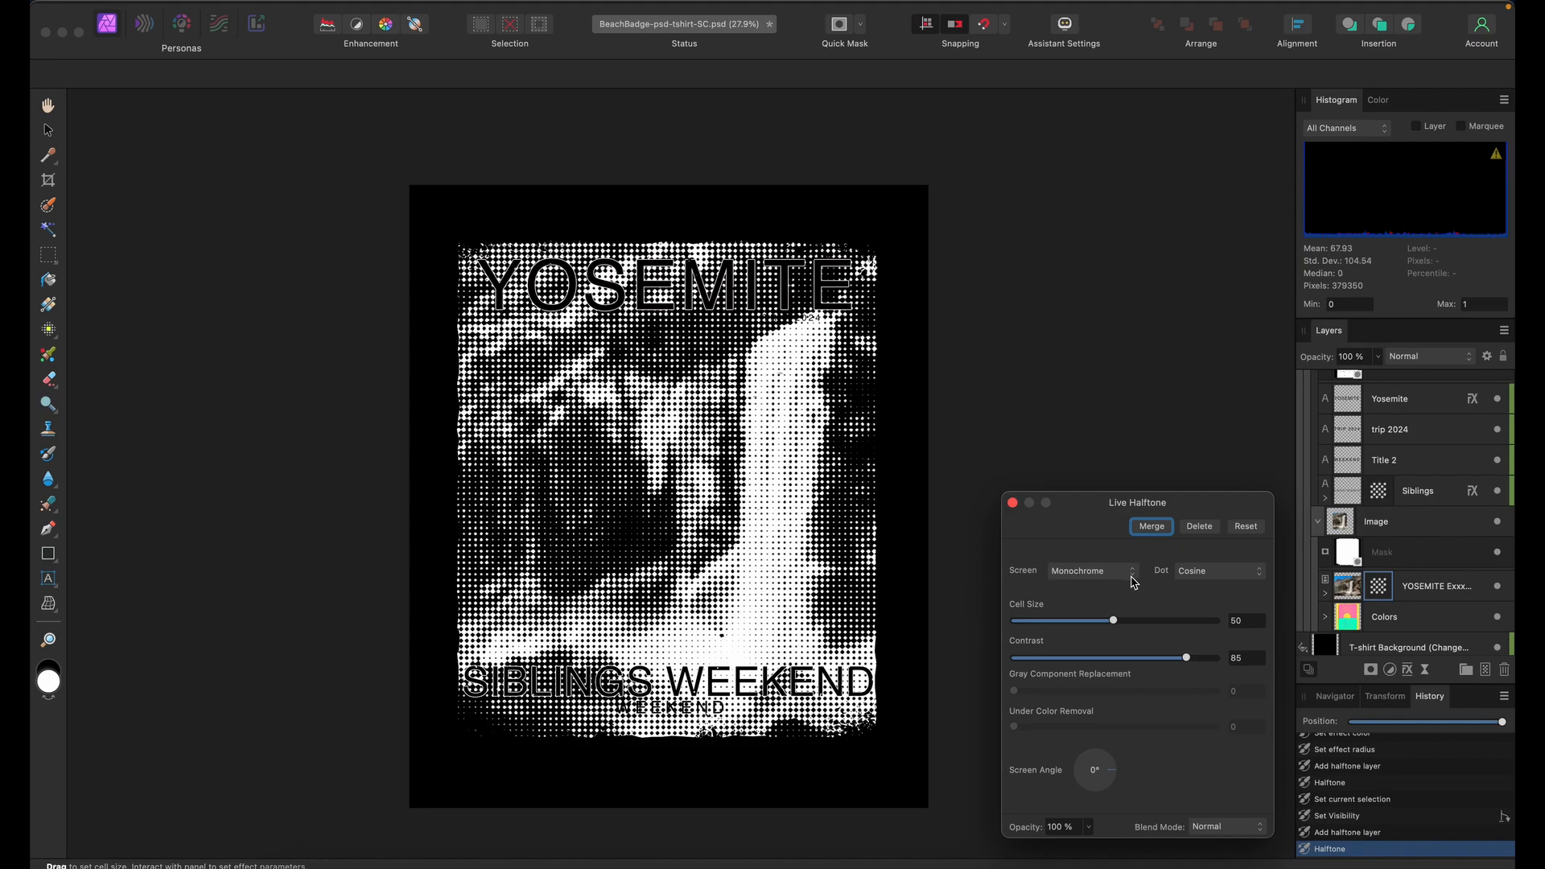
left_click(1089, 571)
left_click(1095, 590)
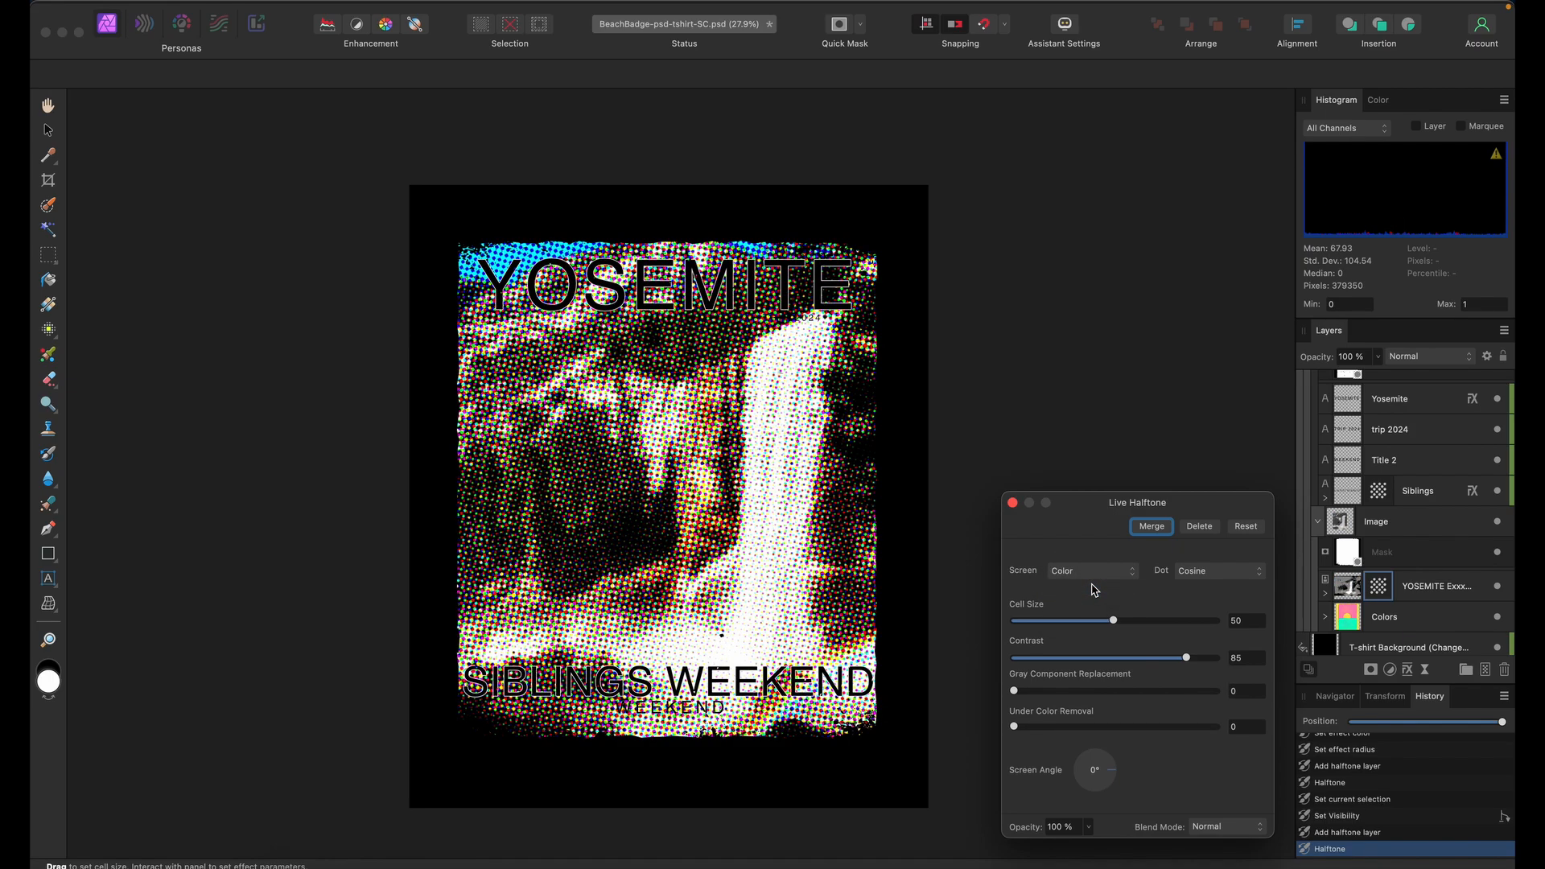
Set the photo's halftone cell size to about 24.4 and its contrast to about 24.1
left_click_drag(1118, 627, 1064, 622)
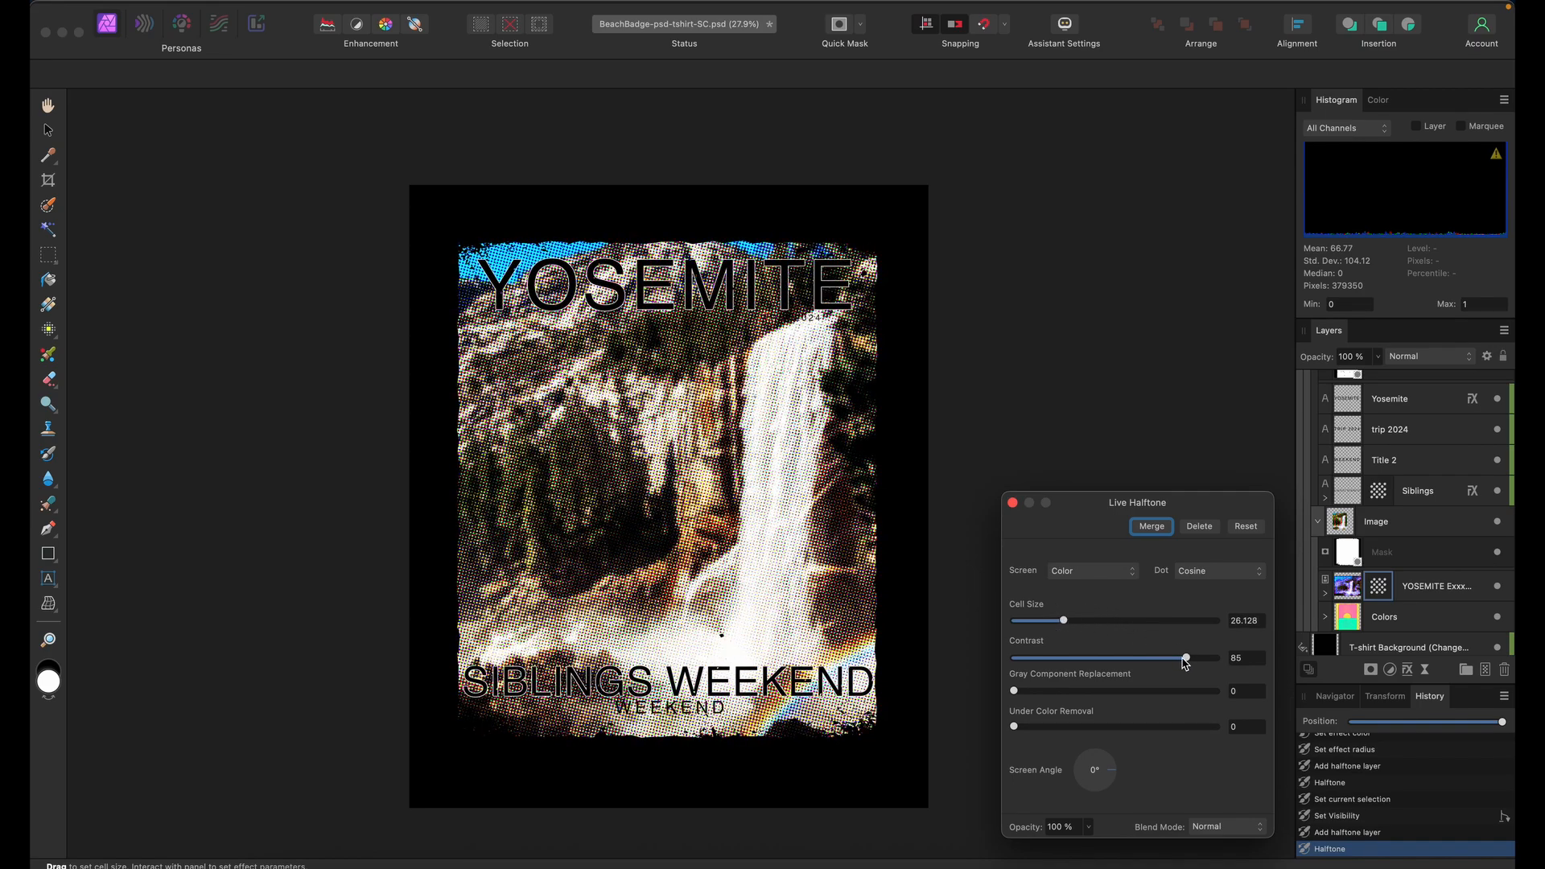
left_click_drag(1187, 658, 1064, 670)
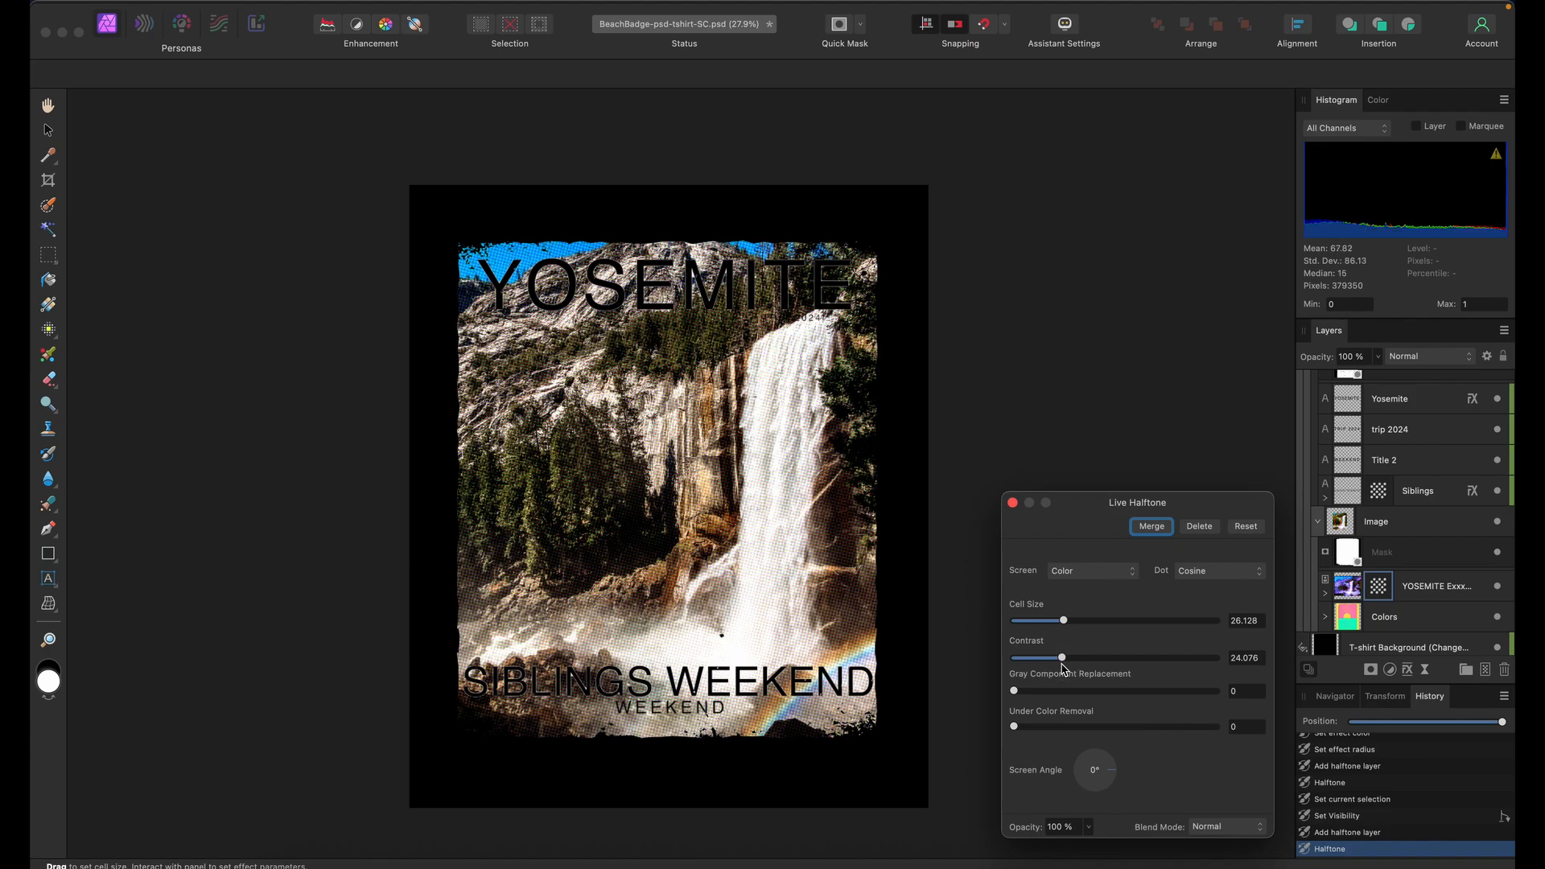
left_click_drag(1064, 624, 1060, 622)
Examine the halftone dot pattern on the Yosemite photo both close up and across the whole artwork
scroll(629, 600, "up", 3)
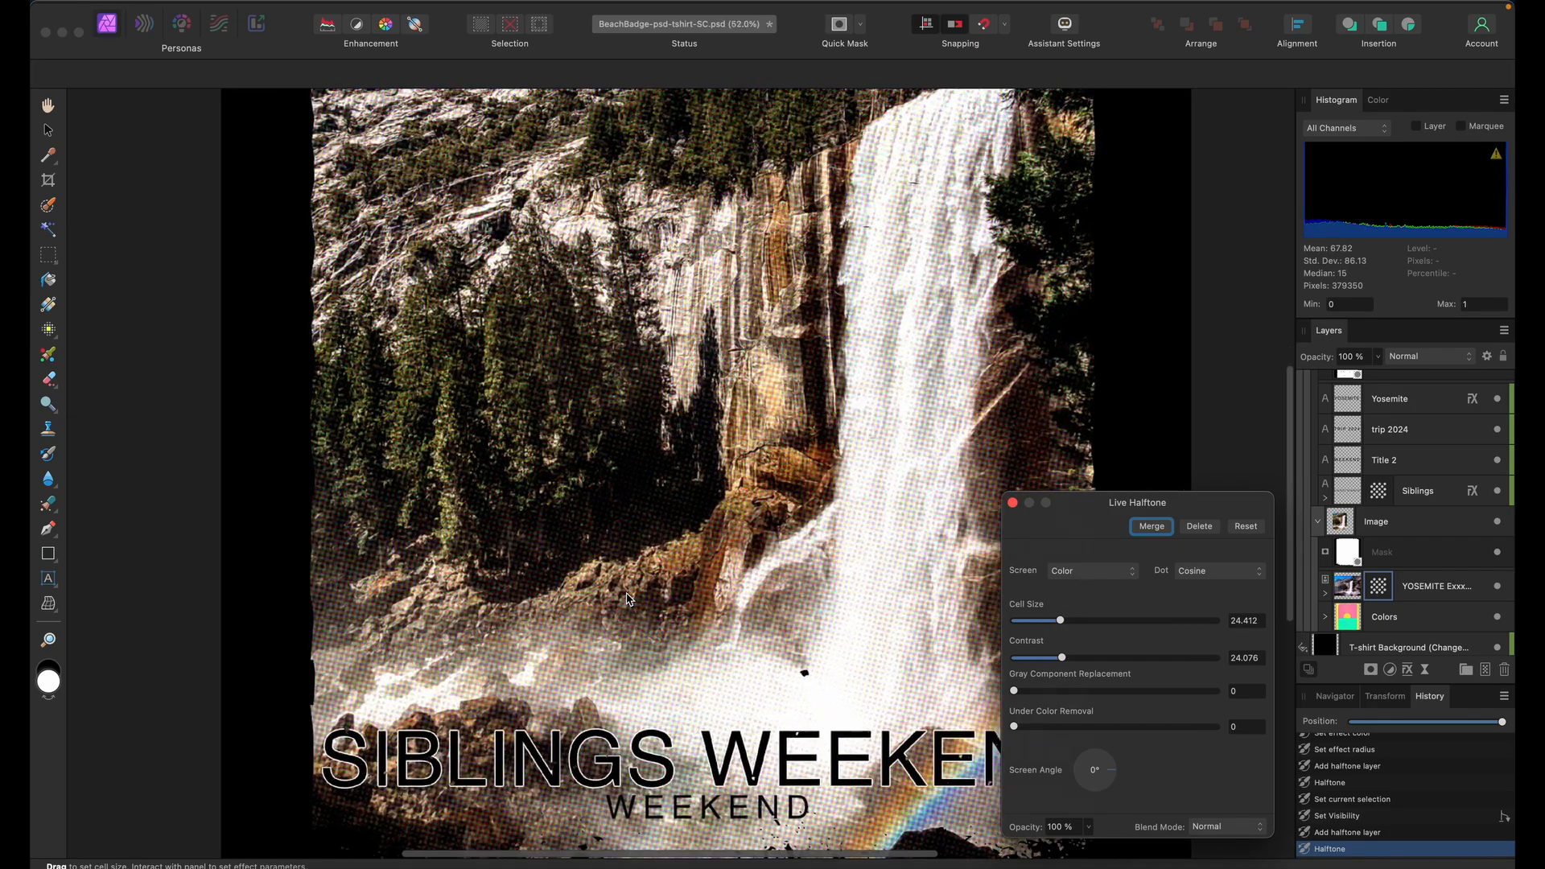
scroll(627, 604, "down", 5)
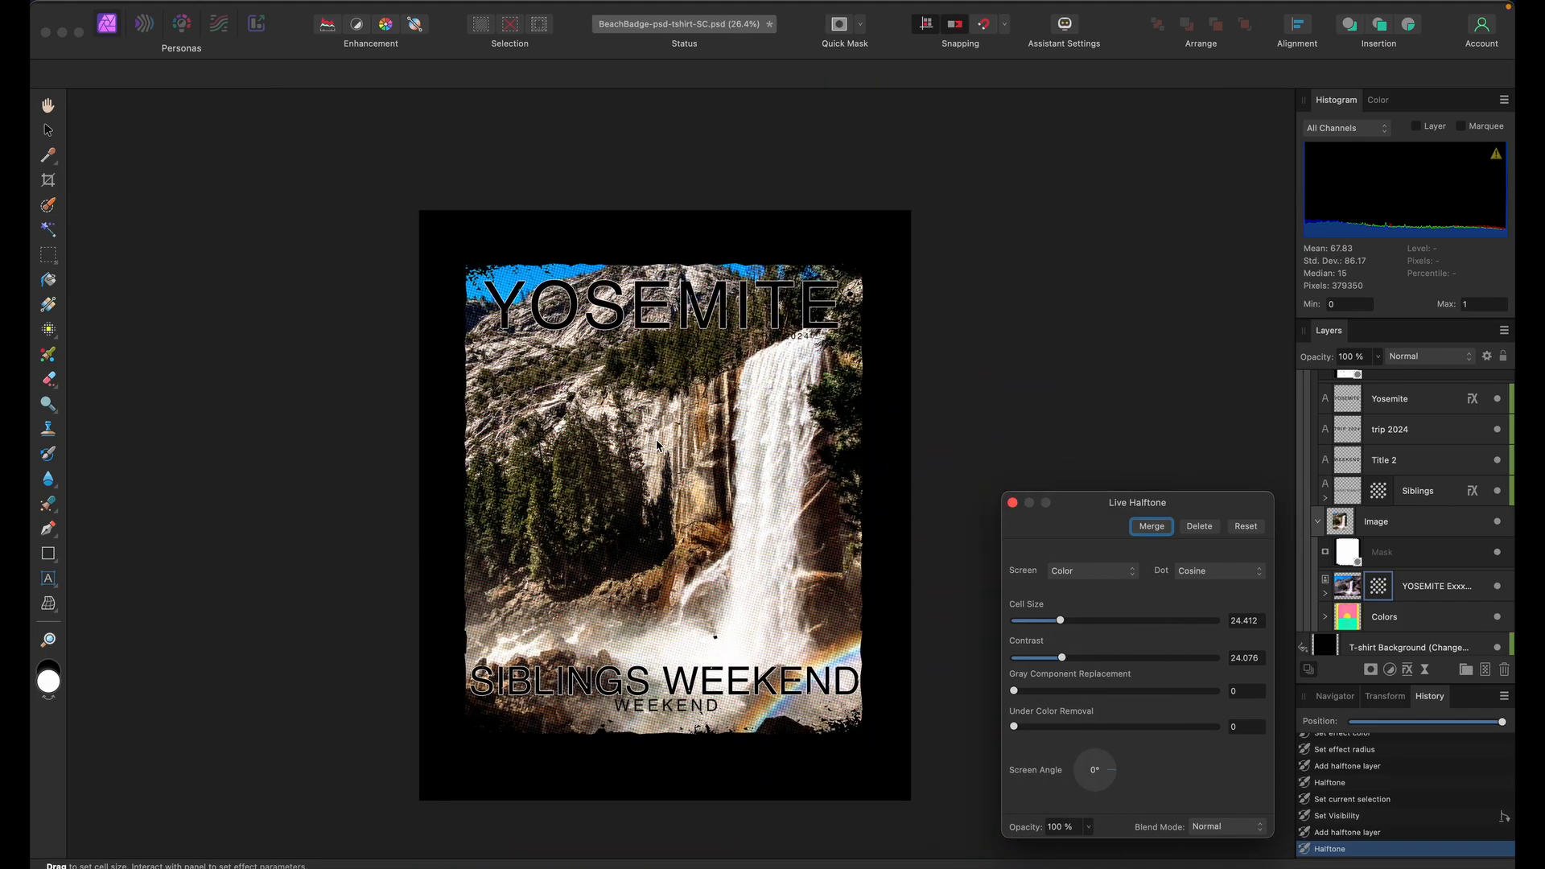
scroll(659, 420, "up", 4)
scroll(658, 419, "down", 5)
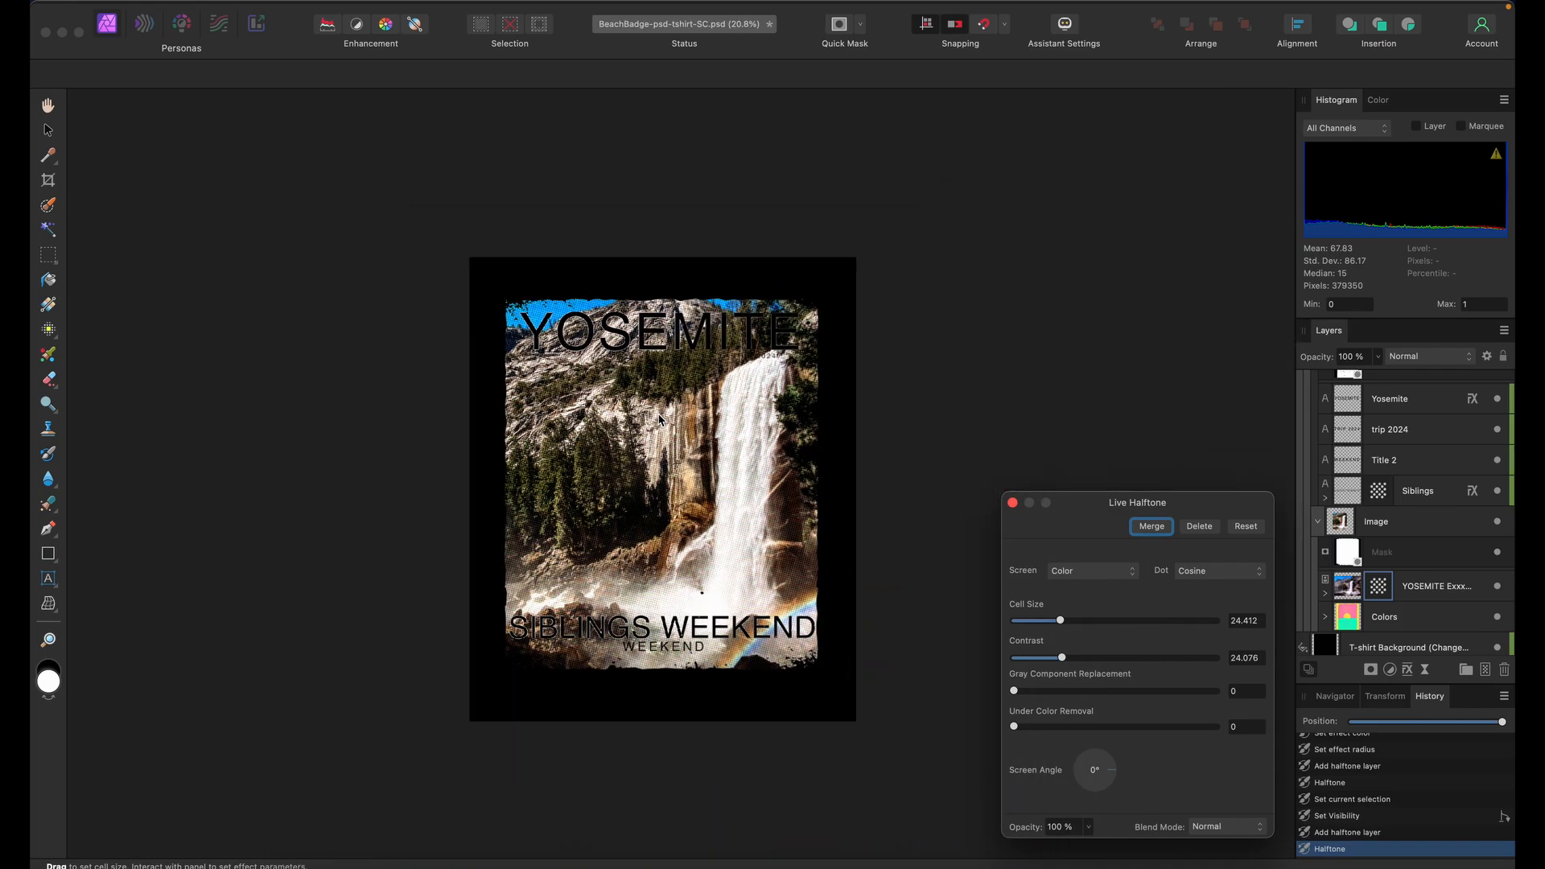
scroll(658, 419, "right", 2)
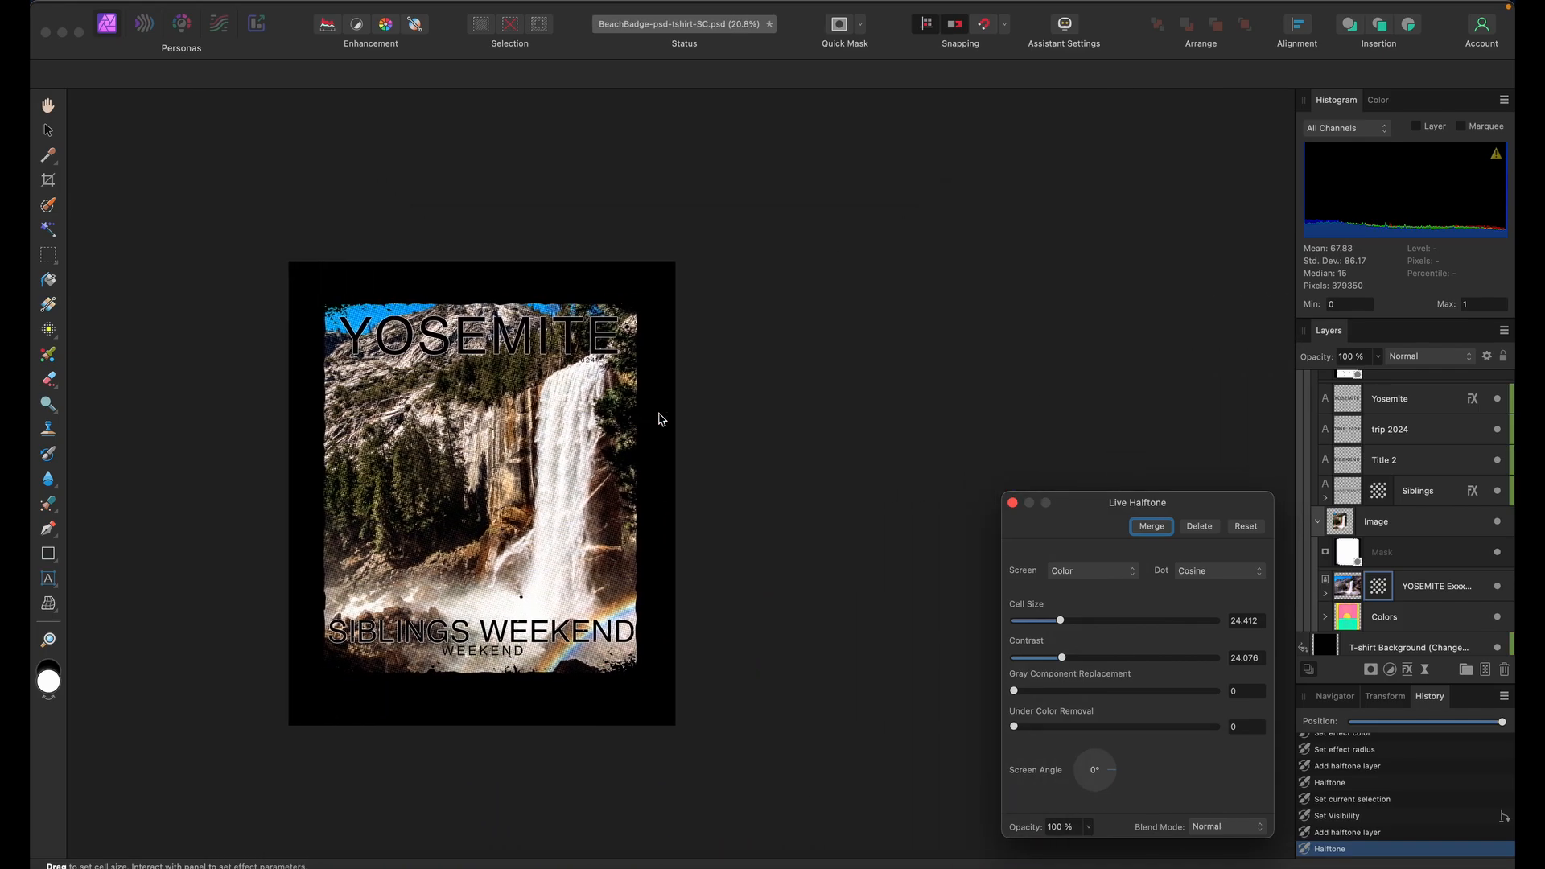
scroll(658, 419, "left", 3)
scroll(658, 419, "up", 1)
scroll(660, 417, "up", 1)
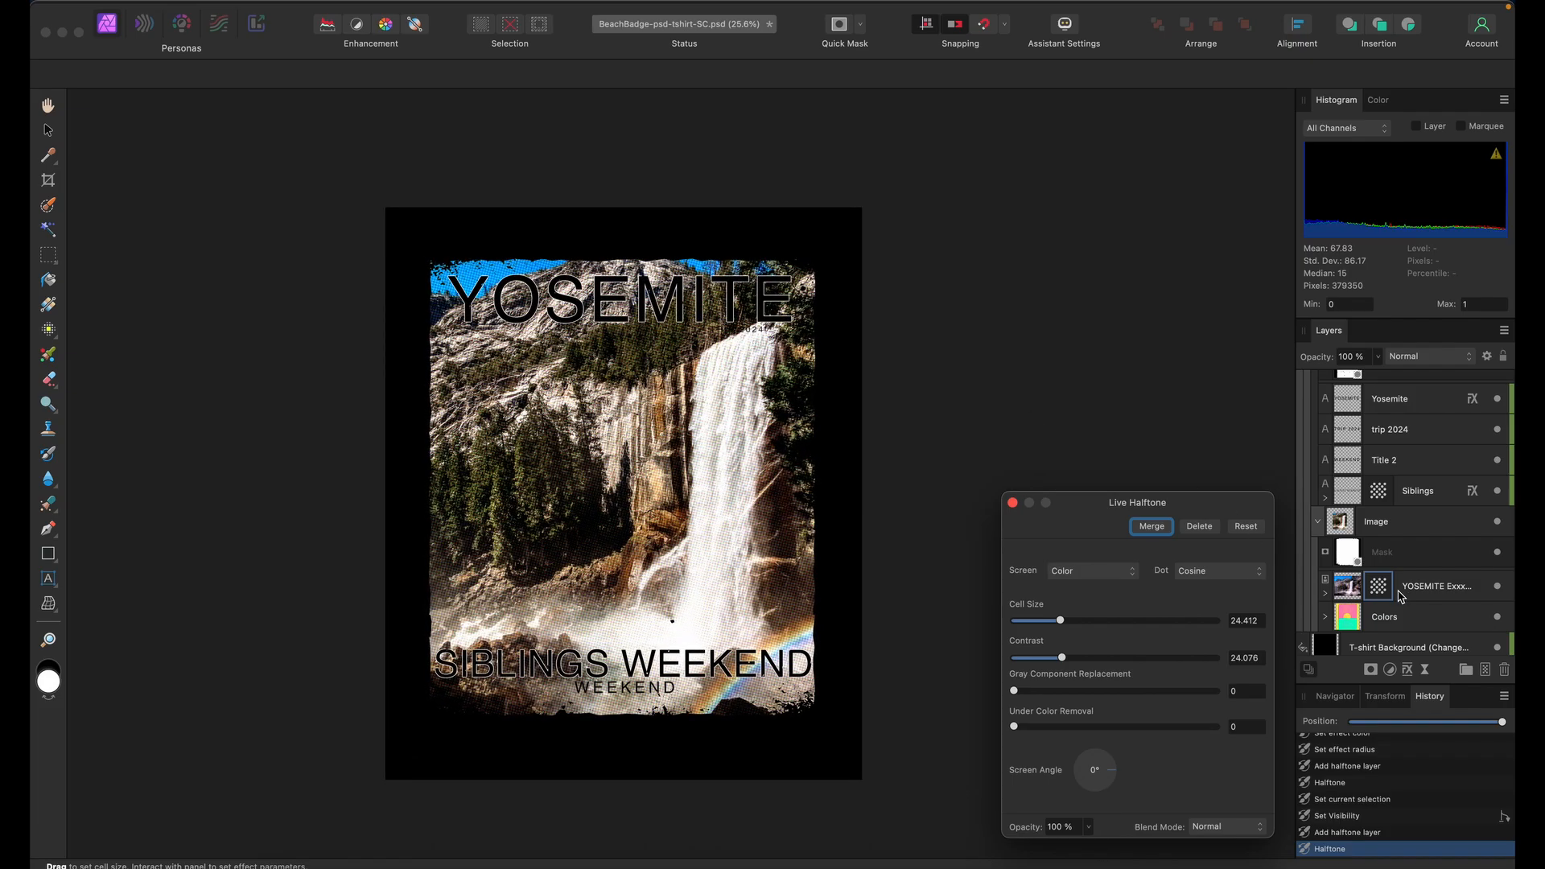
Delete the Colors group and the black T-shirt Background layer from the design
scroll(1409, 615, "down", 1)
right_click(1406, 610)
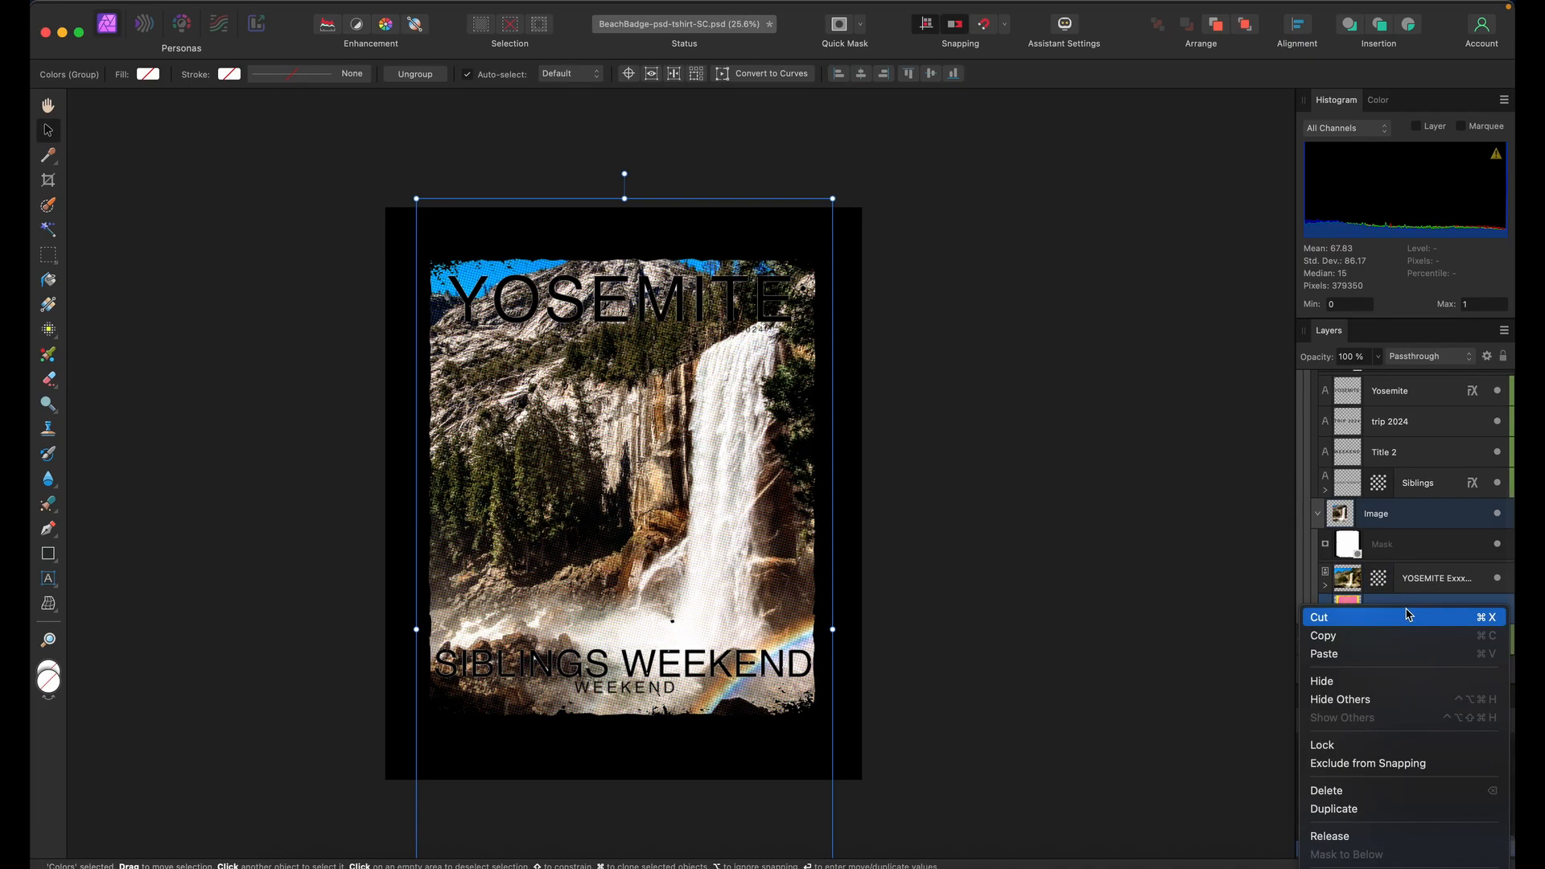
left_click(1402, 790)
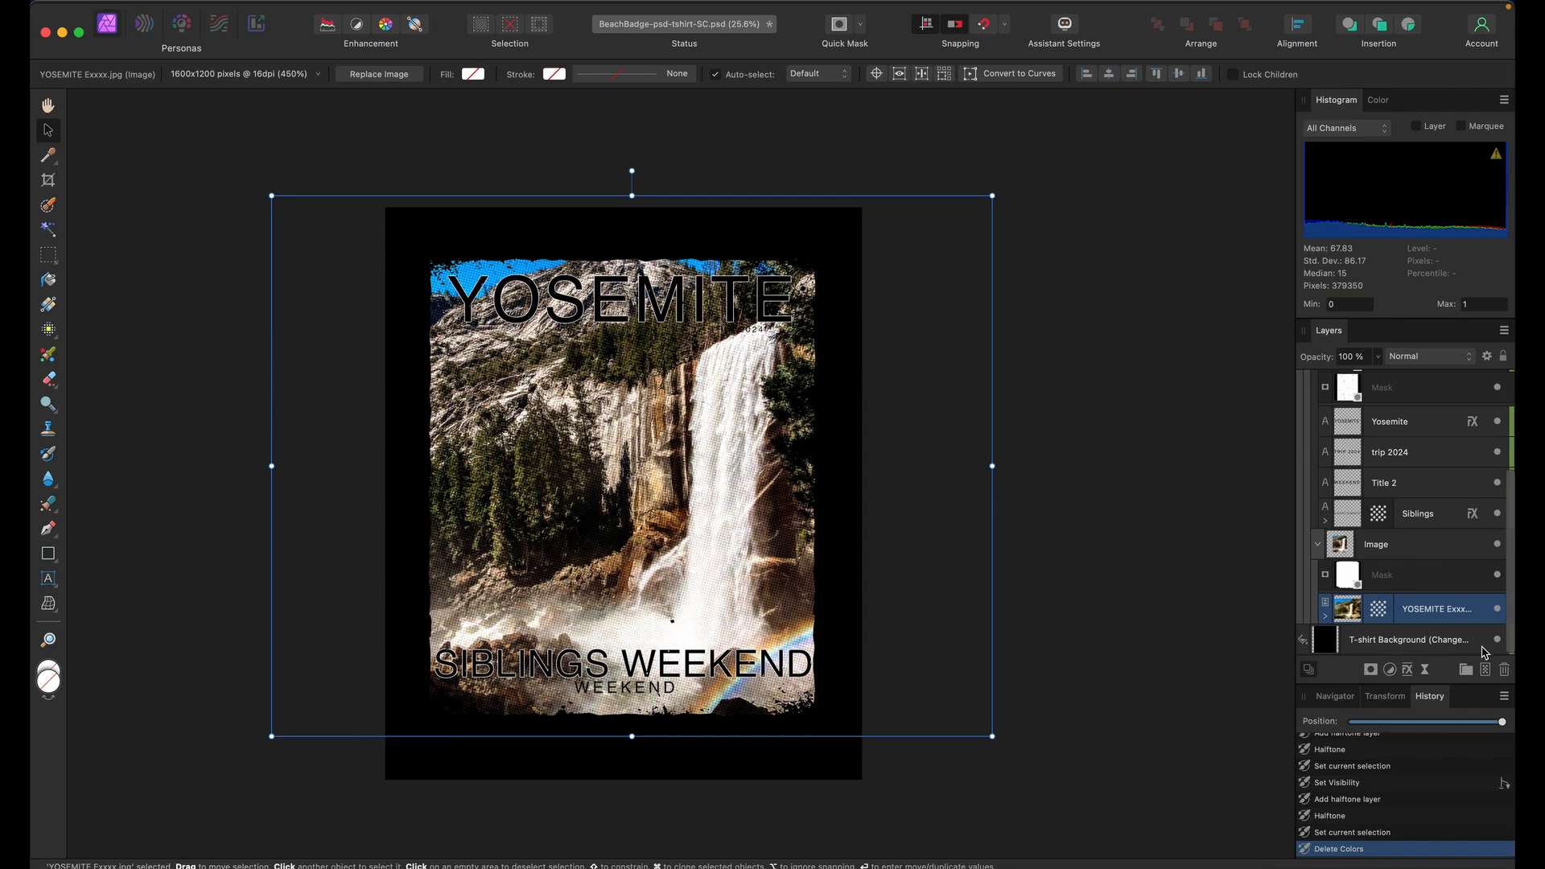
left_click(1497, 640)
right_click(1440, 641)
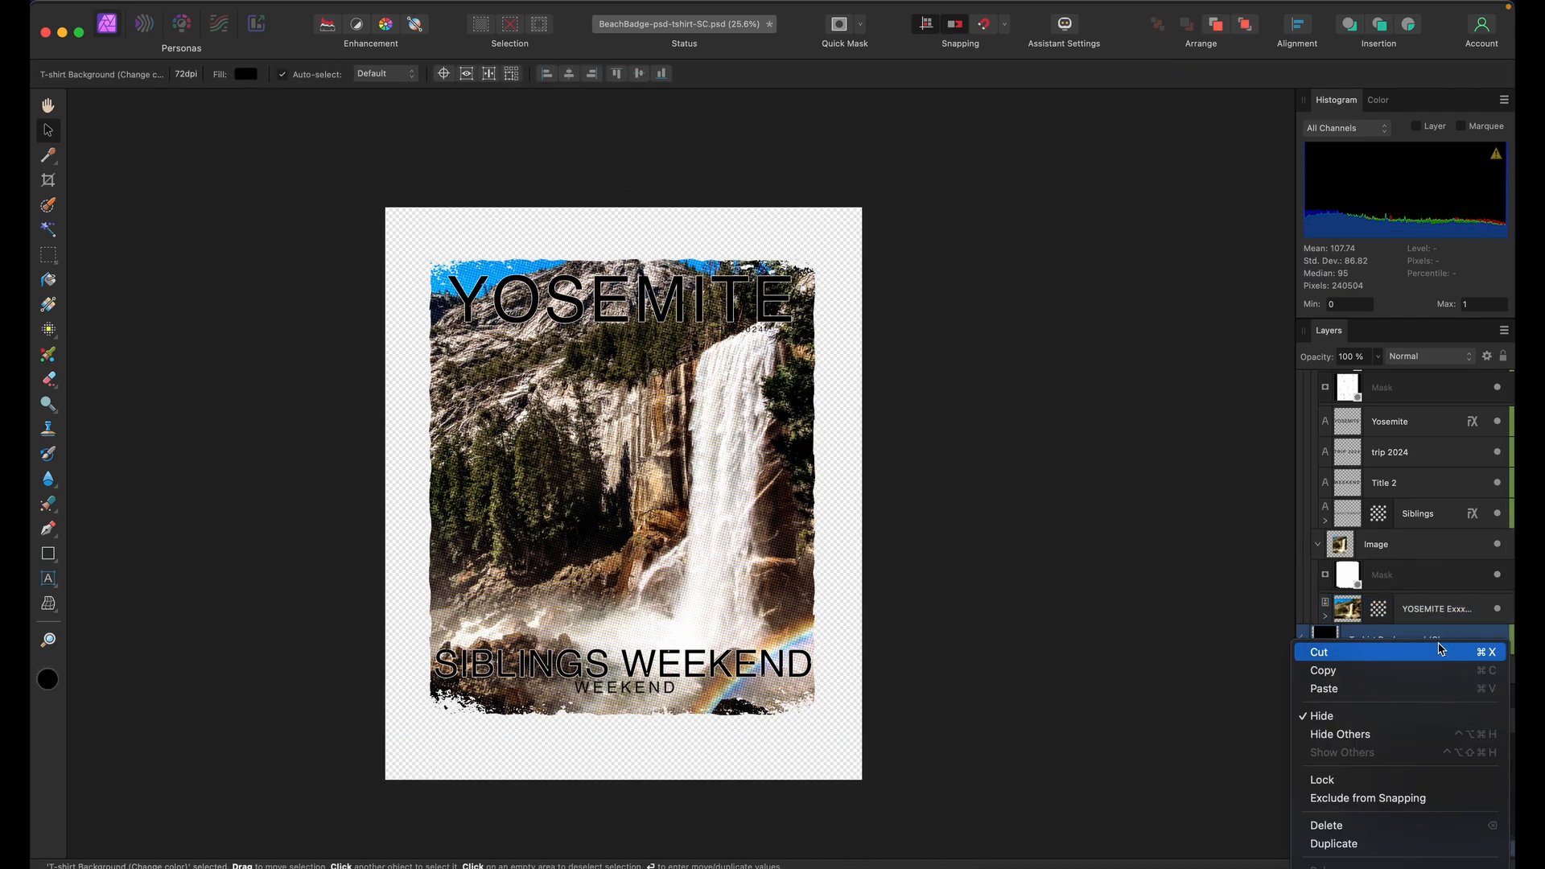
left_click(1407, 825)
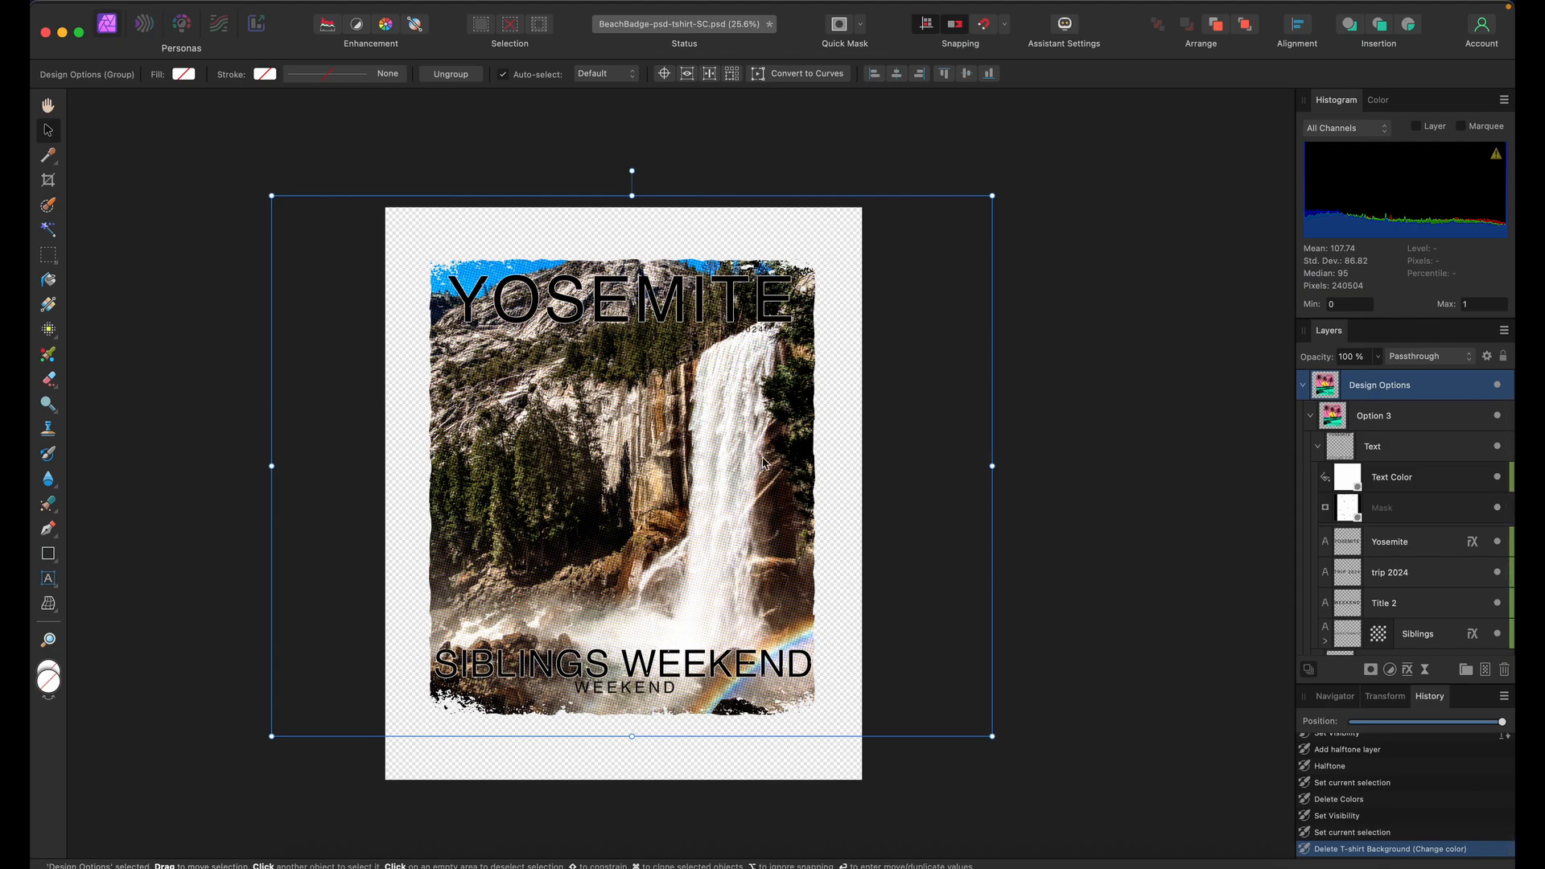
Inspect the finished artwork, review the PNG export settings and close them without exporting
scroll(754, 463, "up", 3)
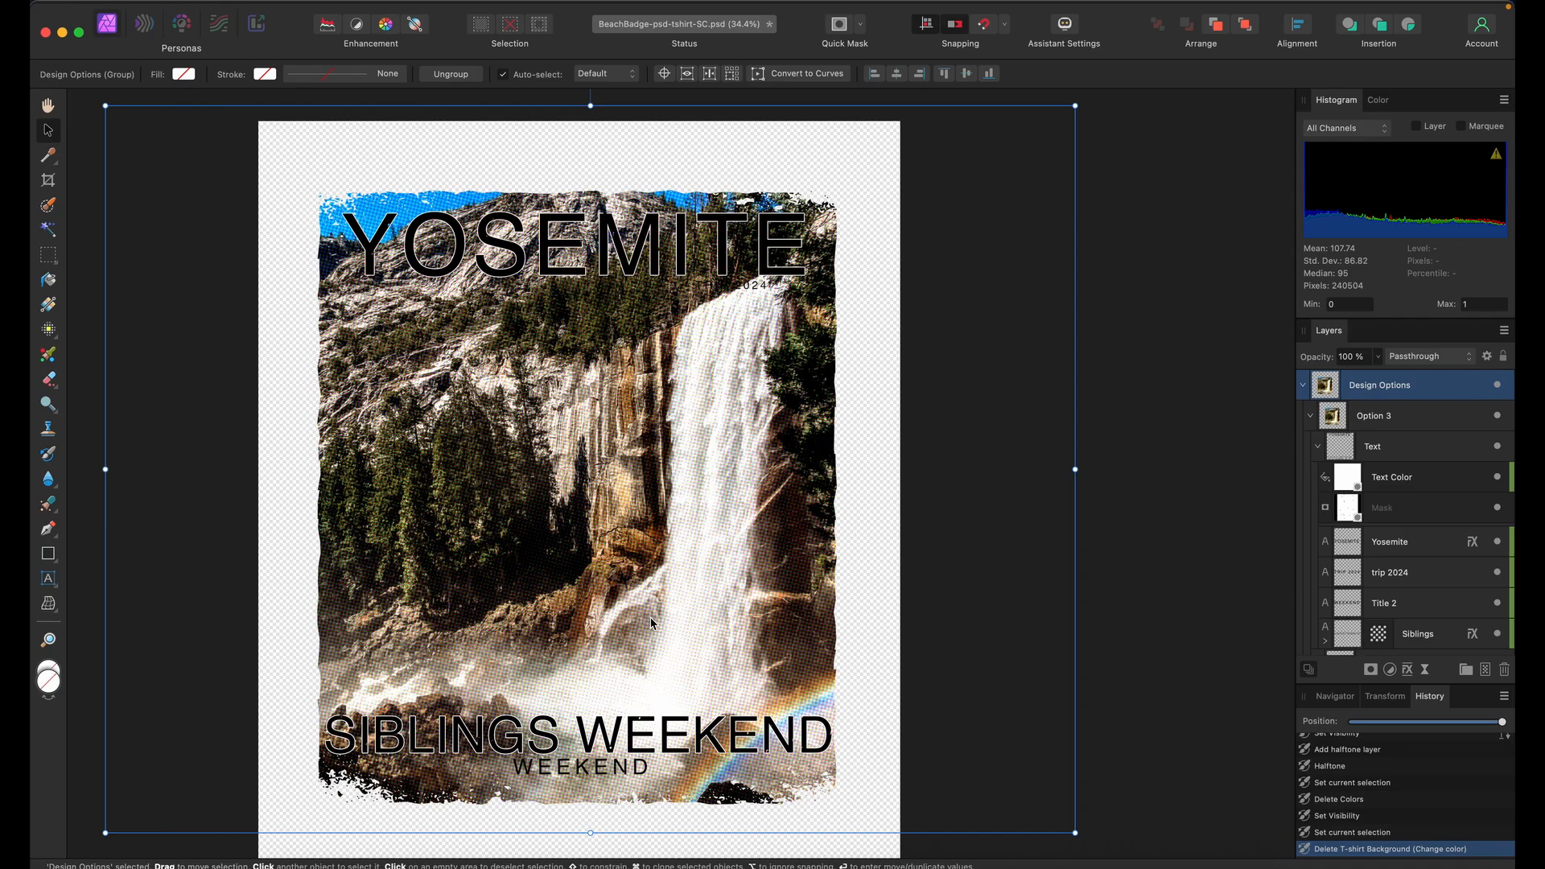
scroll(651, 616, "up", 2)
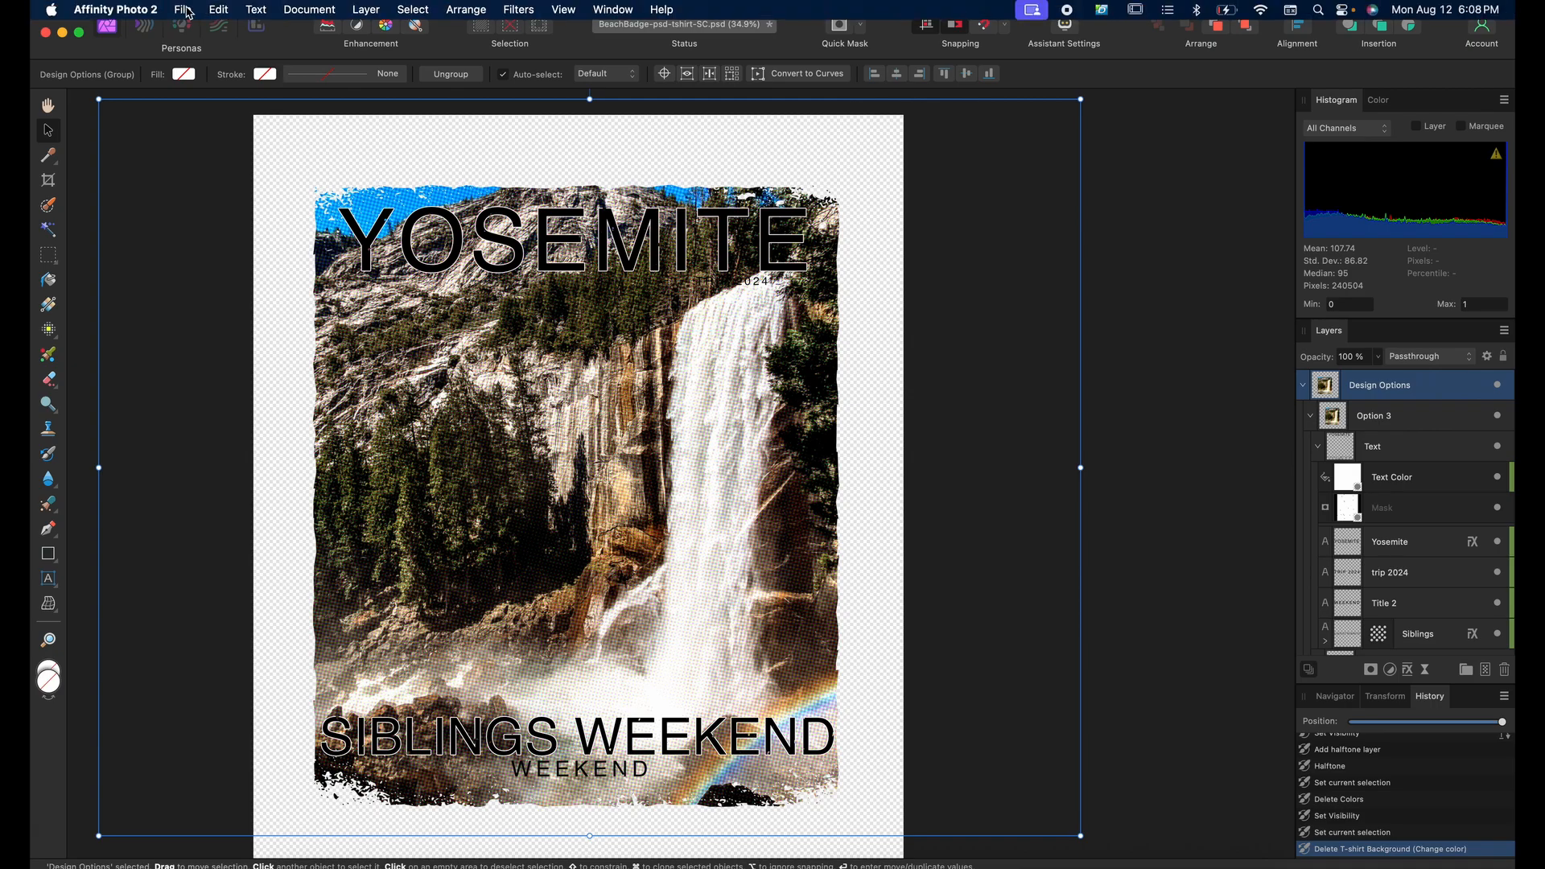
left_click(186, 10)
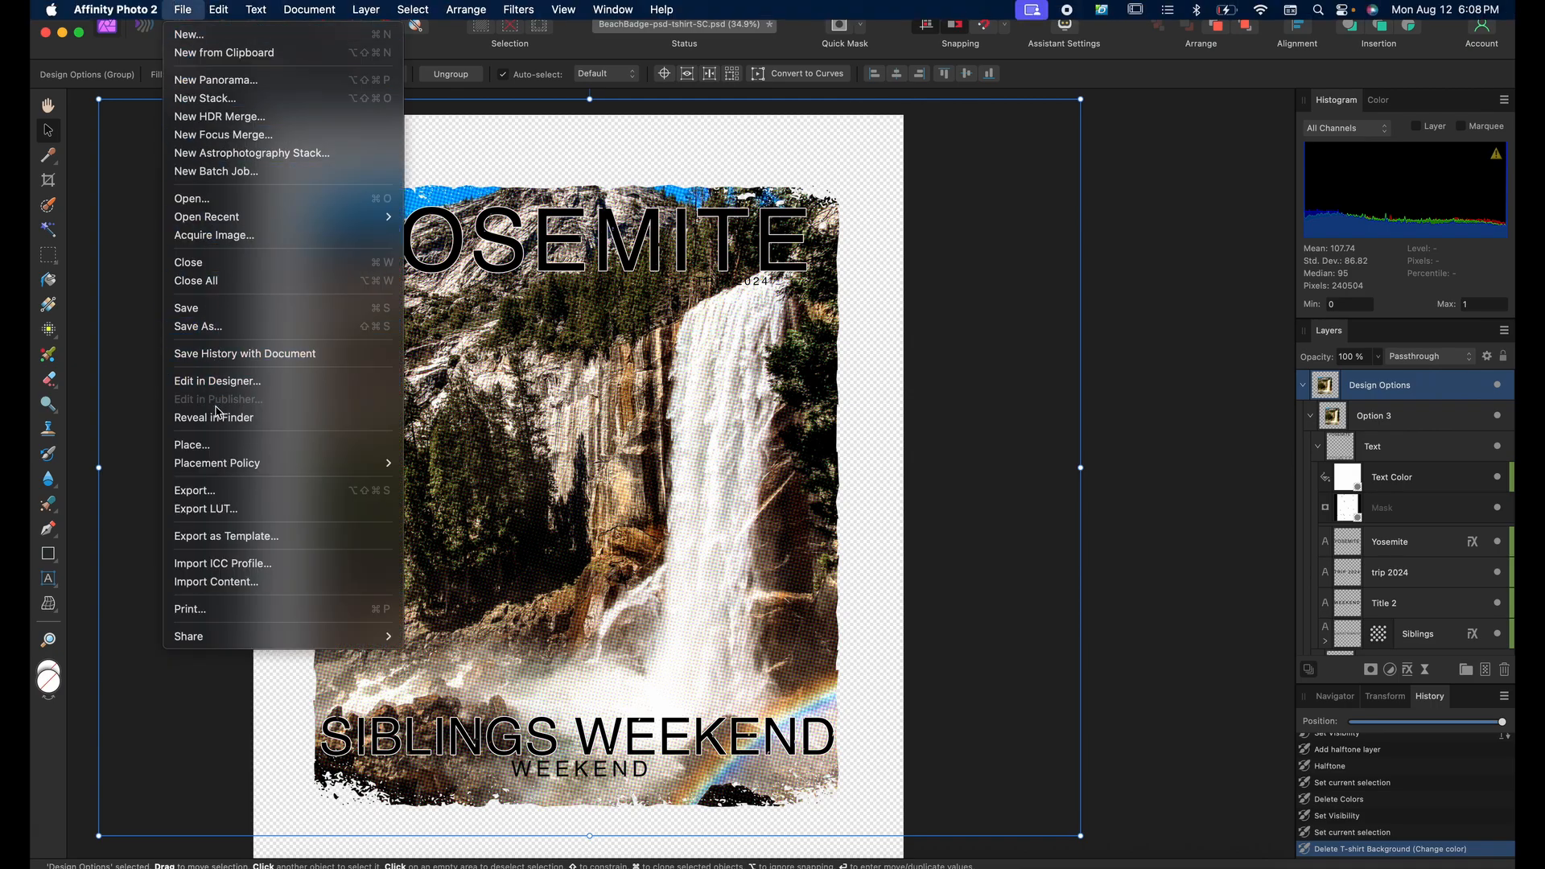
left_click(222, 491)
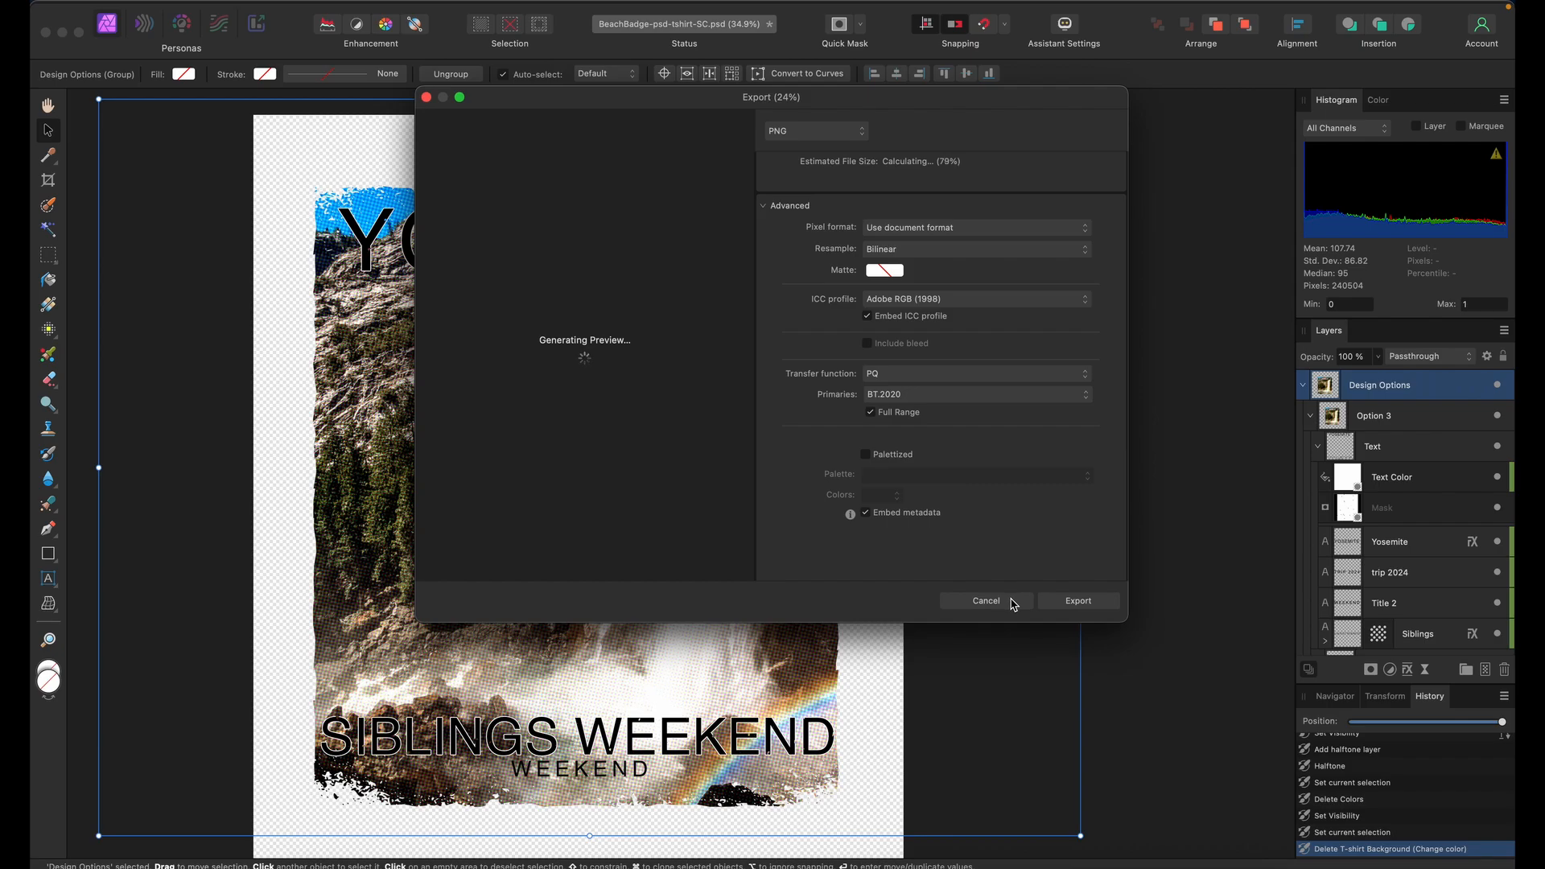
left_click(1010, 601)
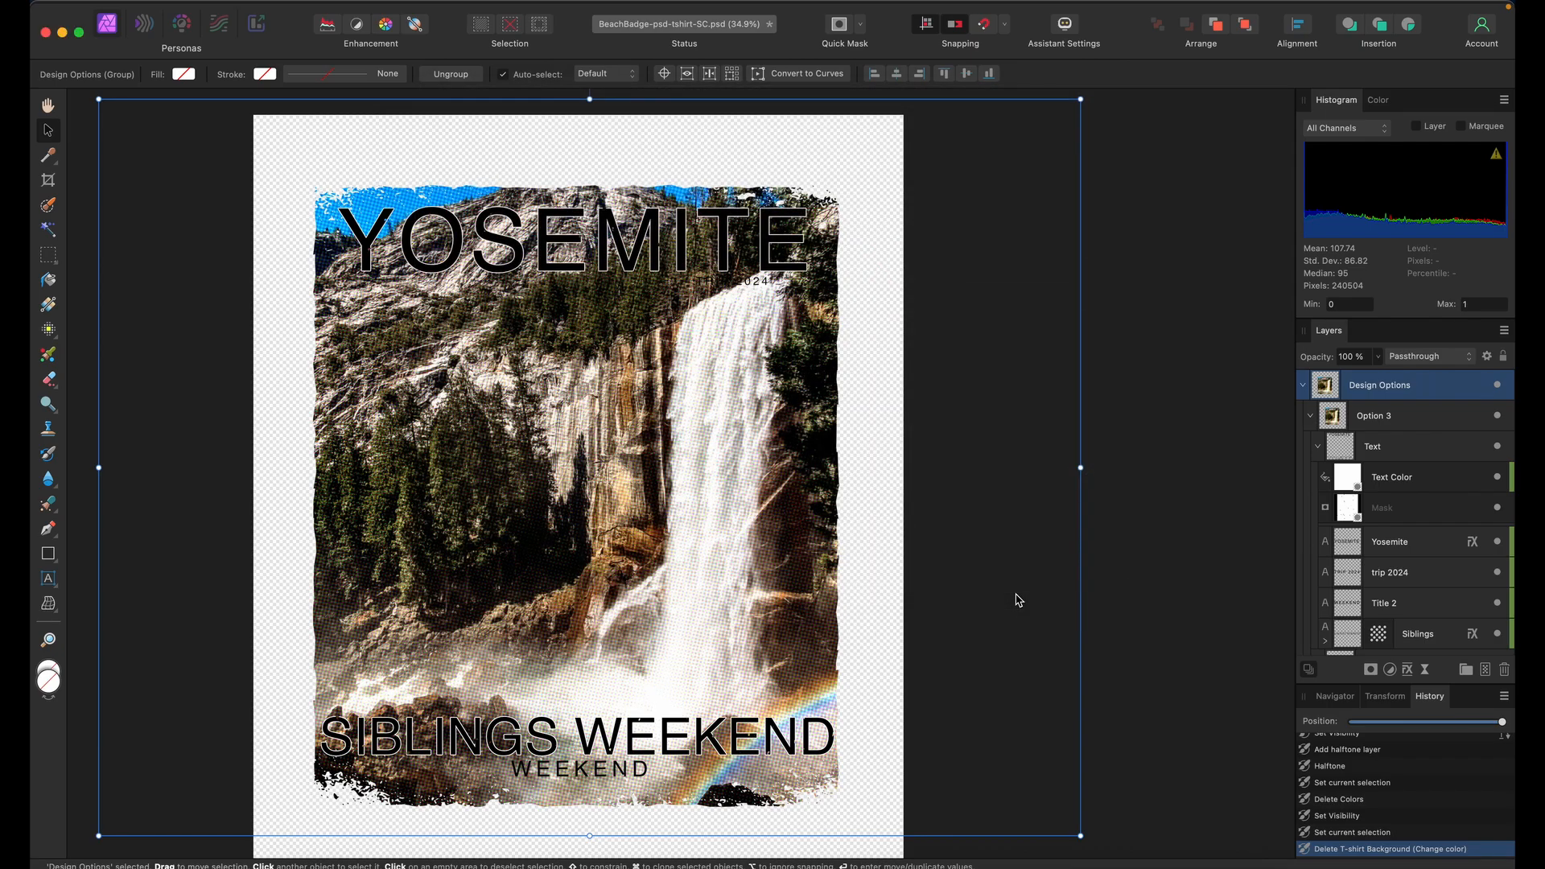
double_click(546, 252)
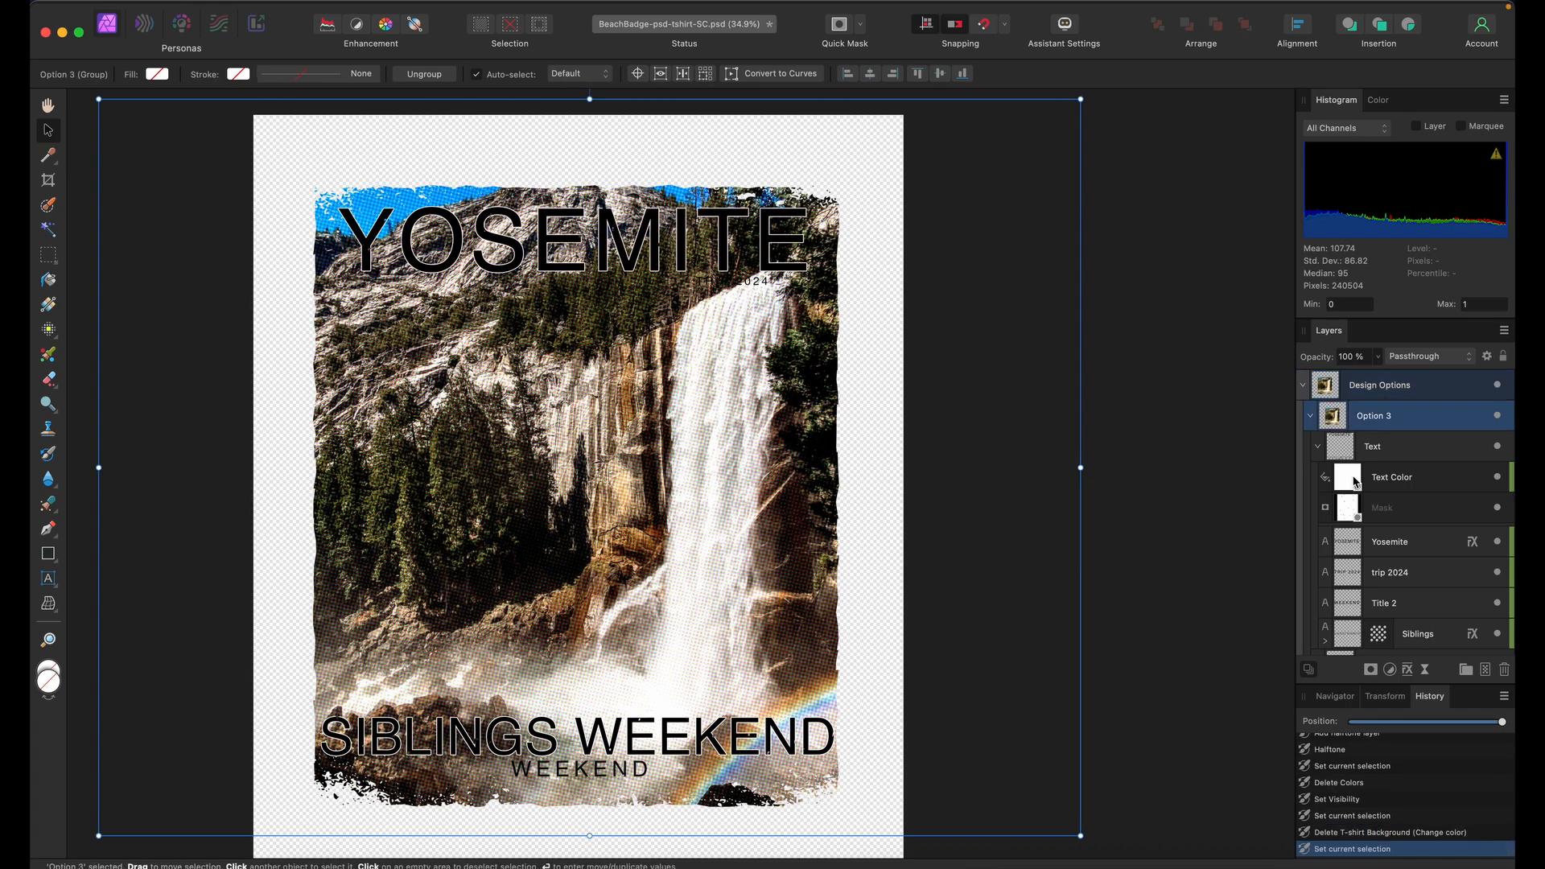
scroll(1418, 535, "down", 1)
left_click(1396, 504)
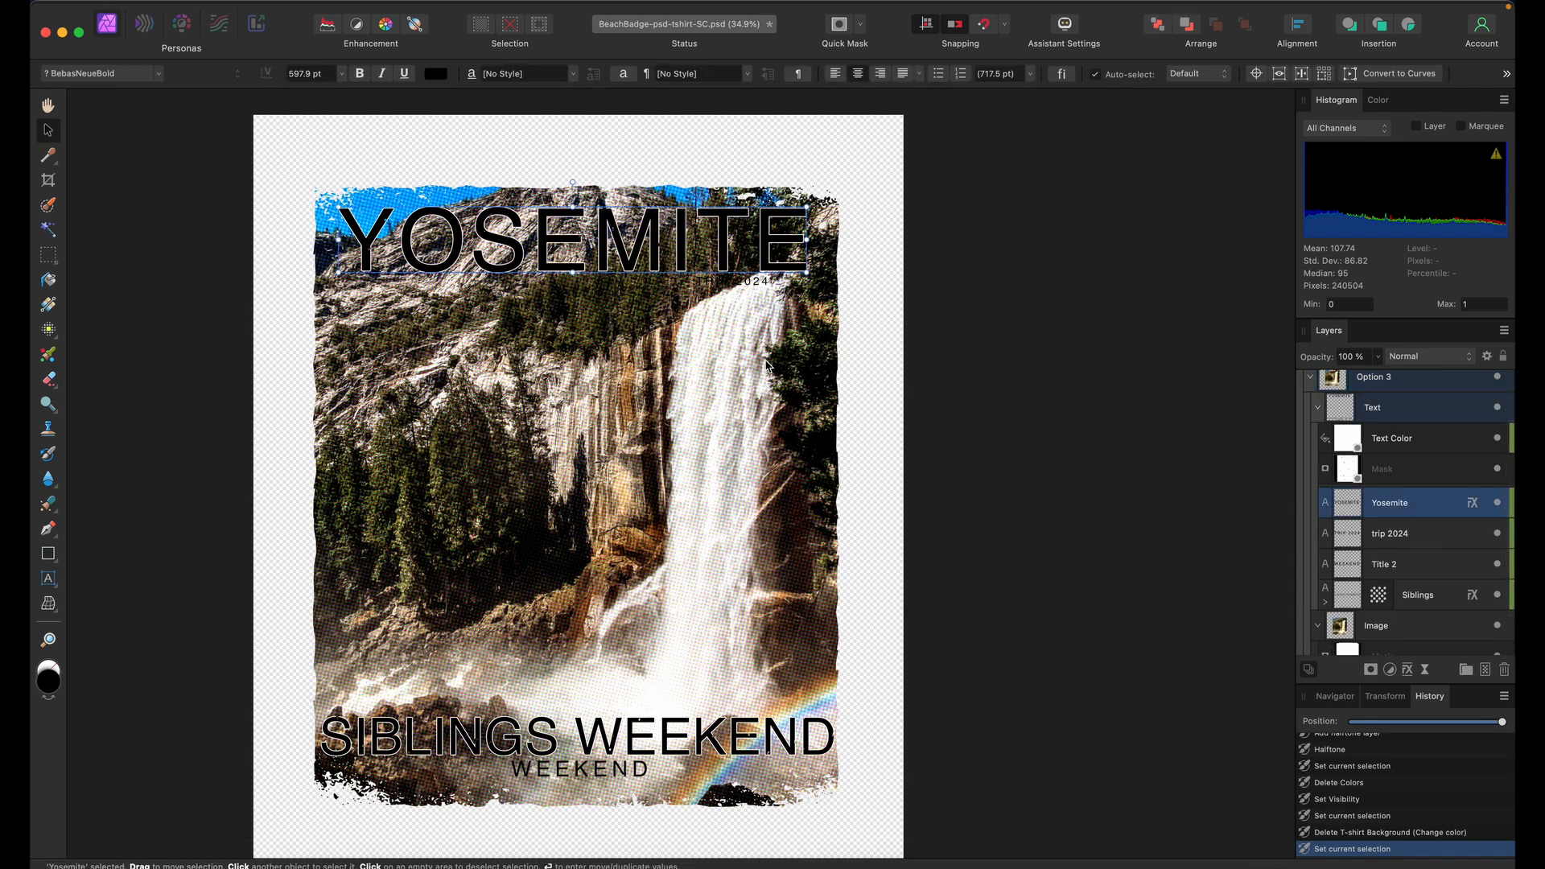
left_click(793, 389)
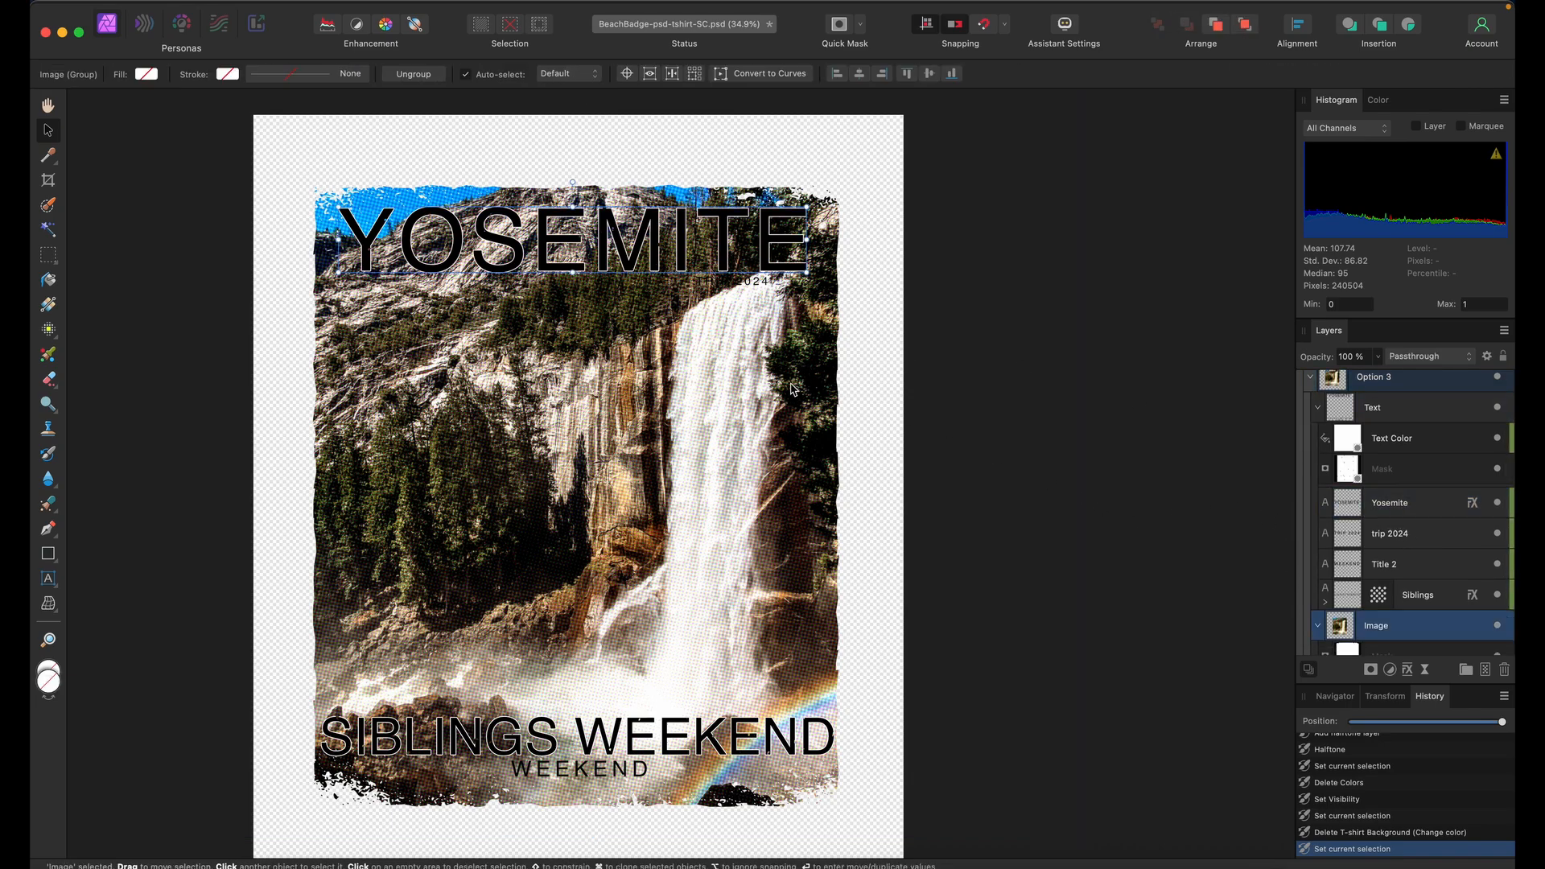
key("Delete")
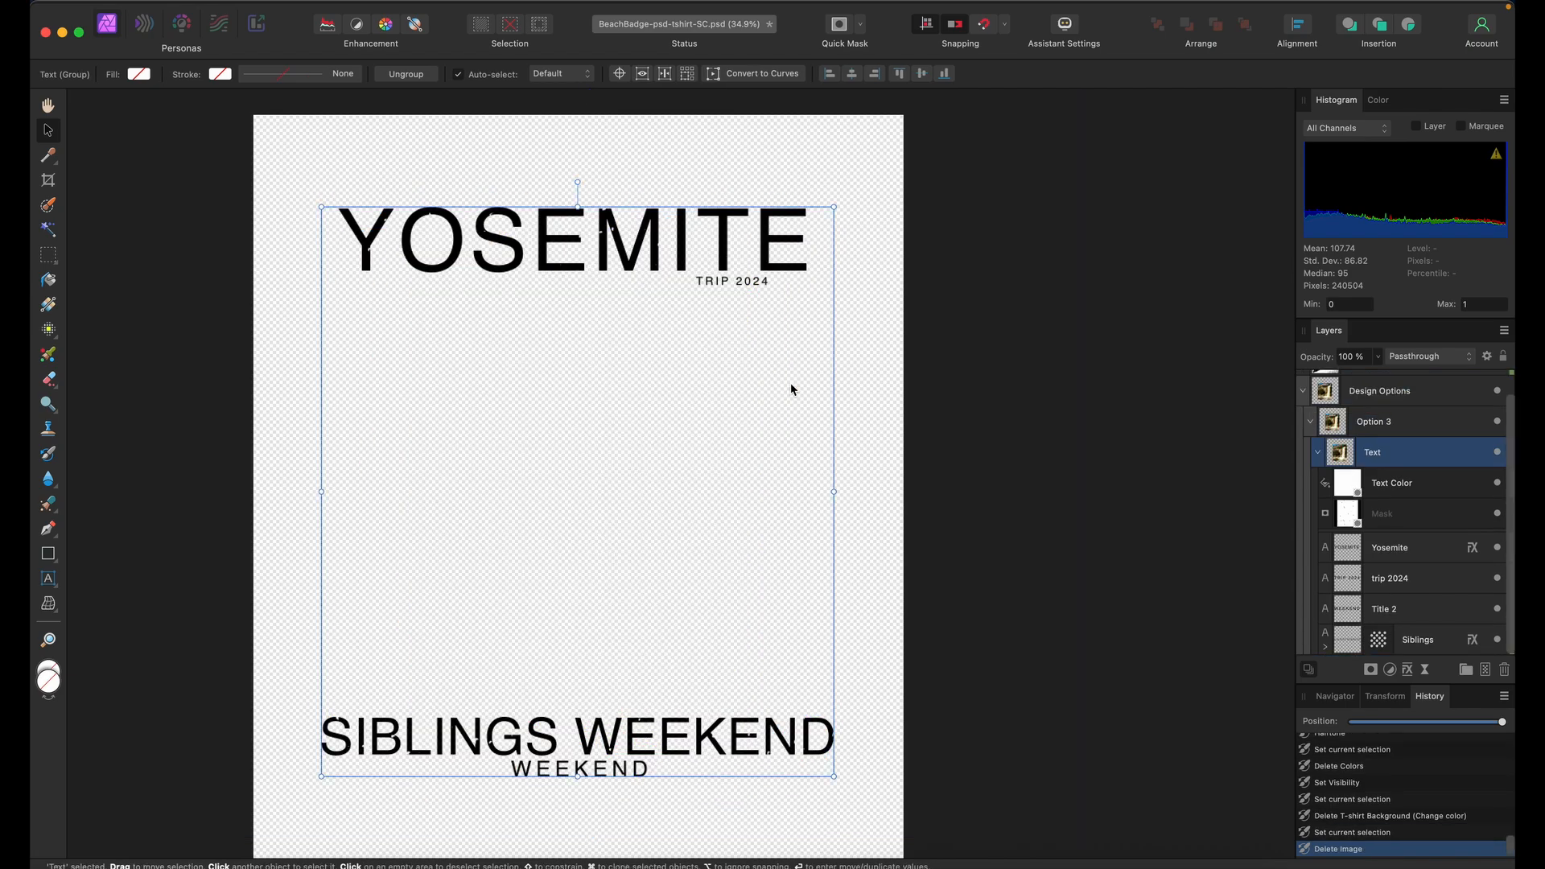
left_click(634, 264)
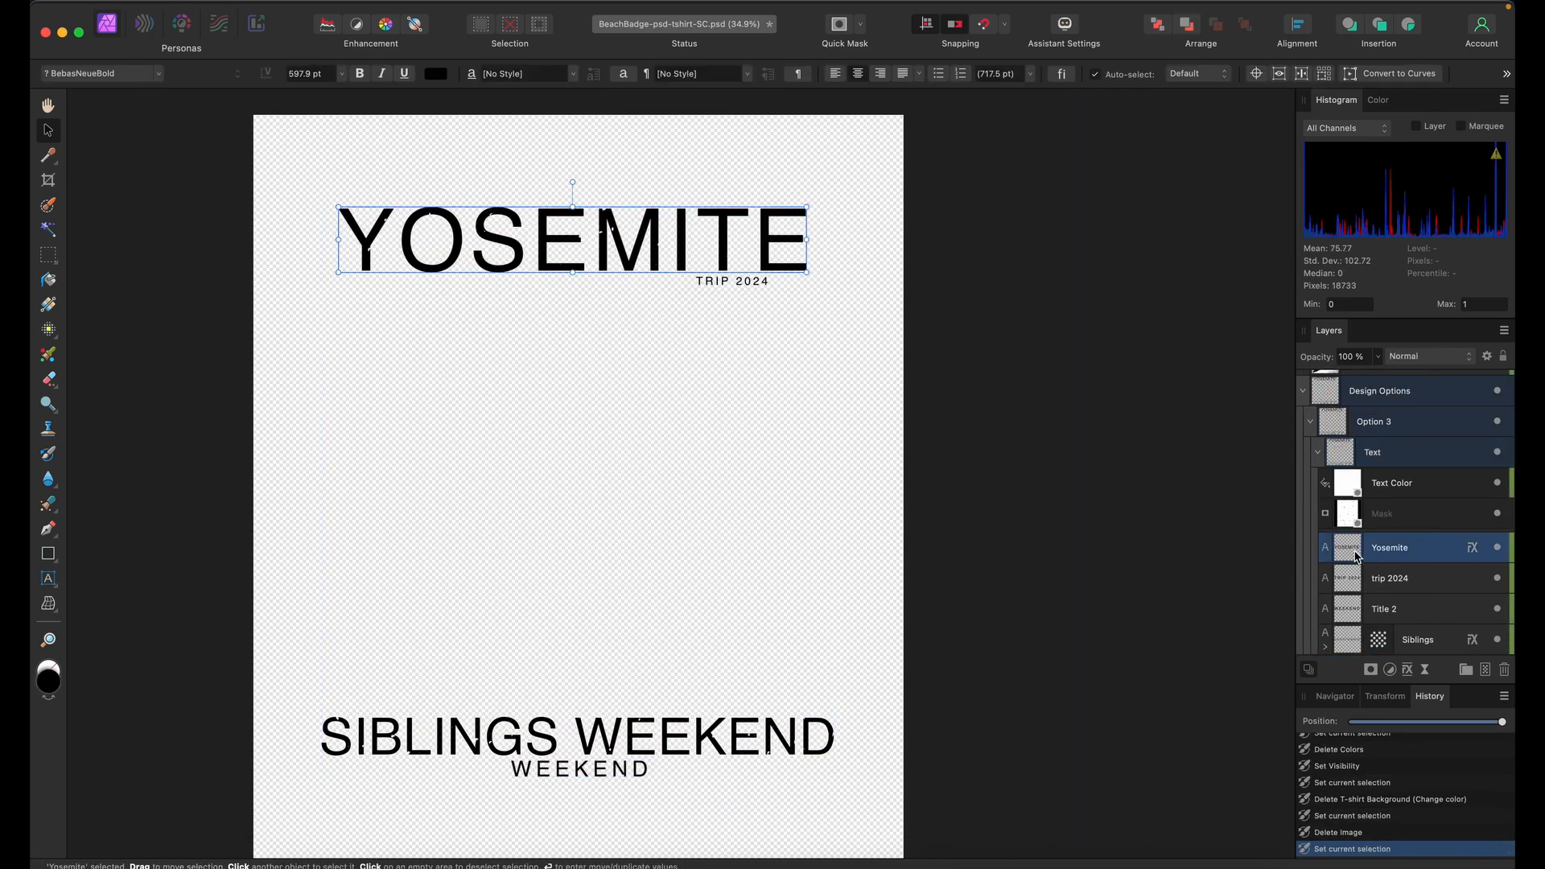
key("super+z")
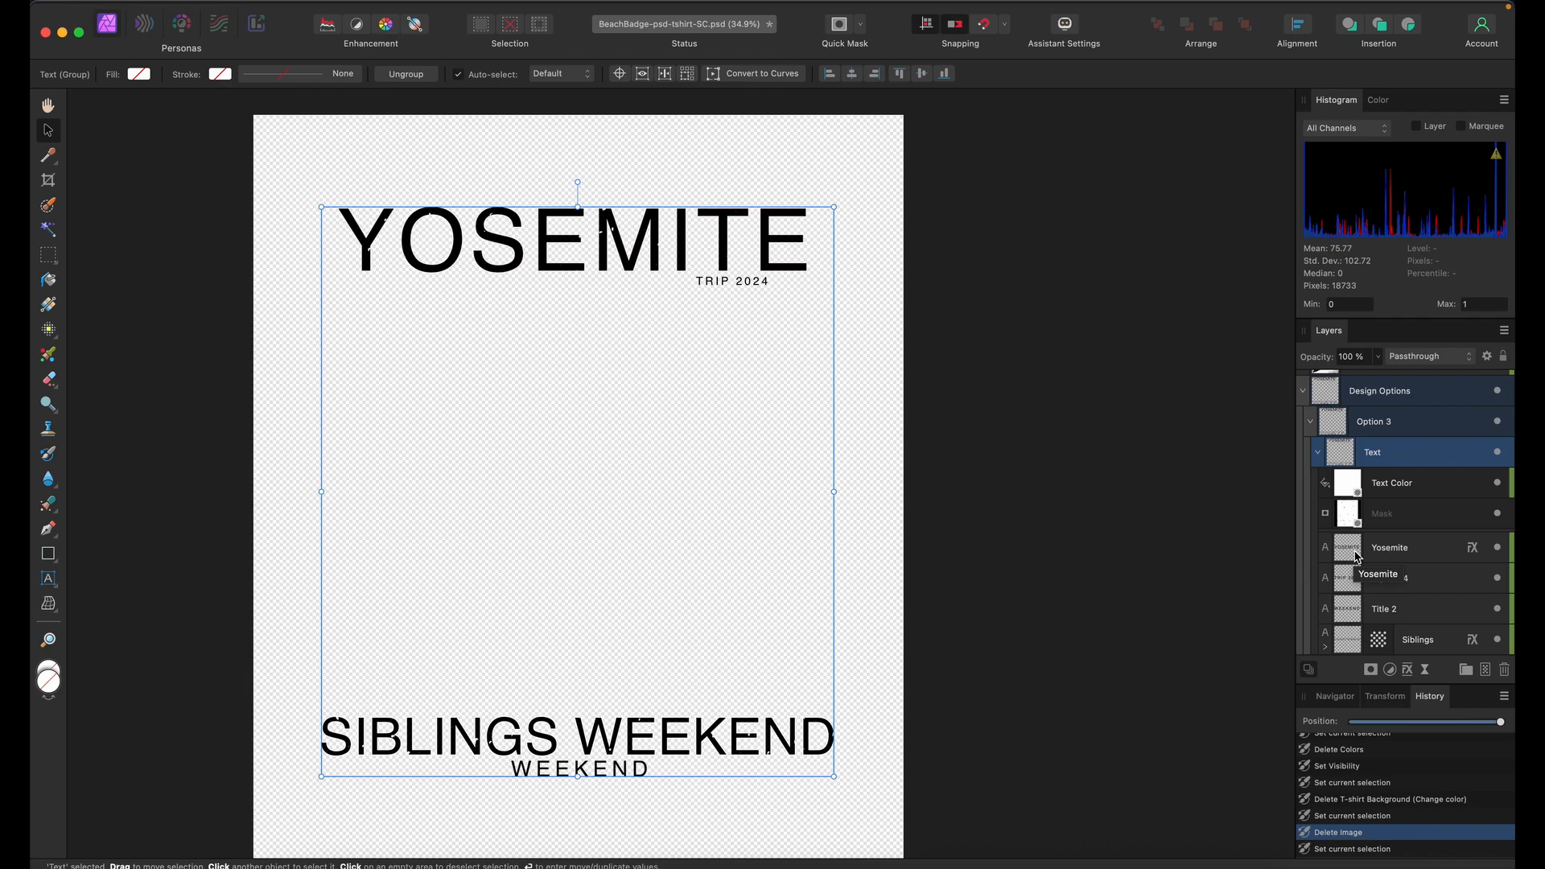
key("super+z")
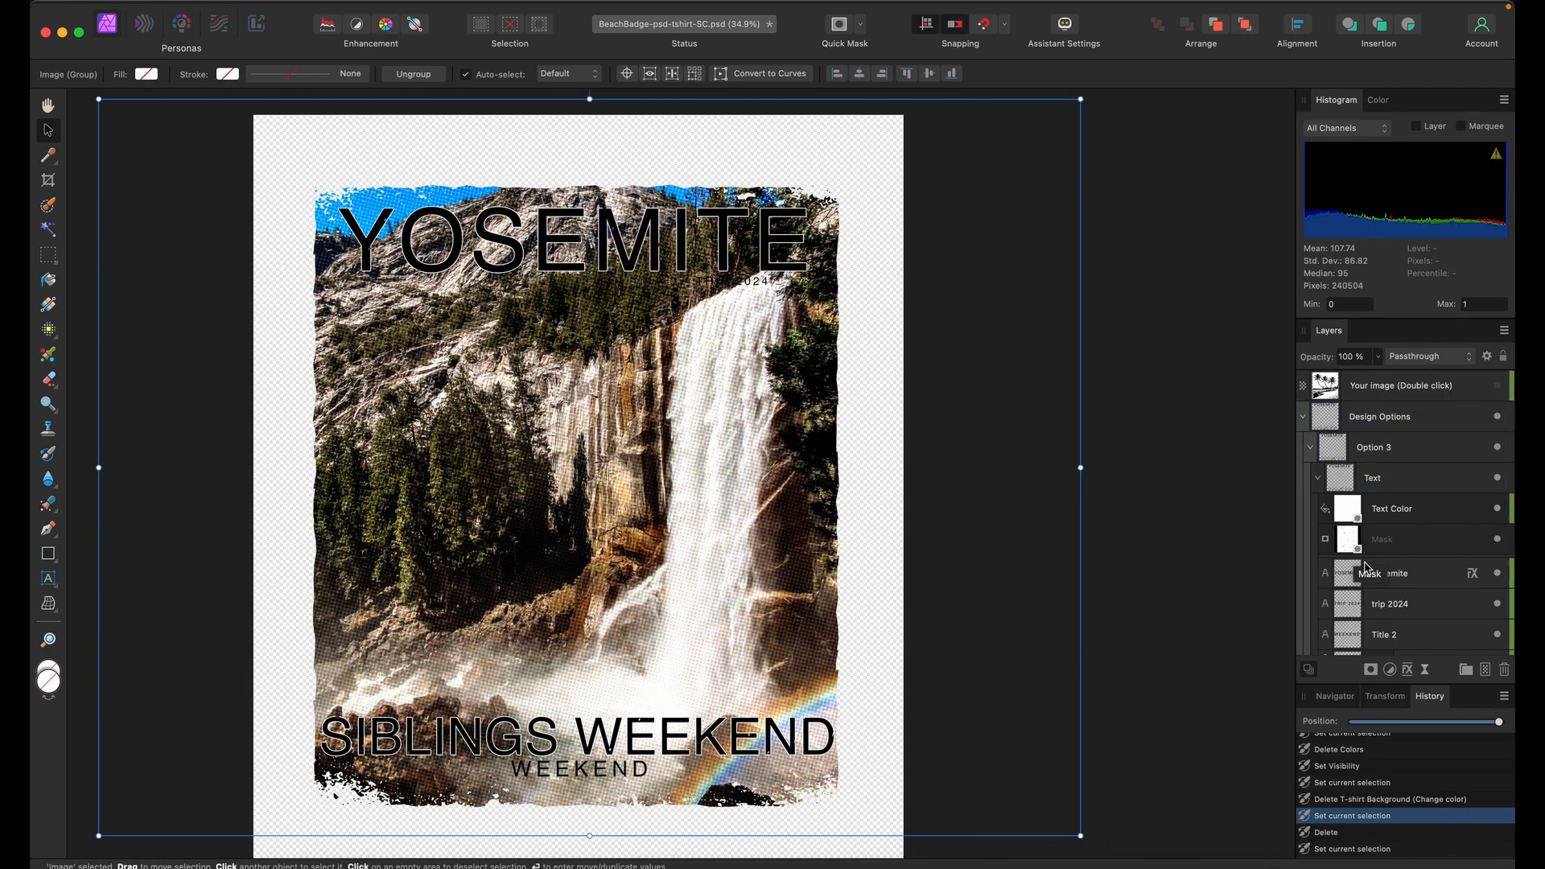
Change the font of the YOSEMITE title to Impact
left_click(1401, 575)
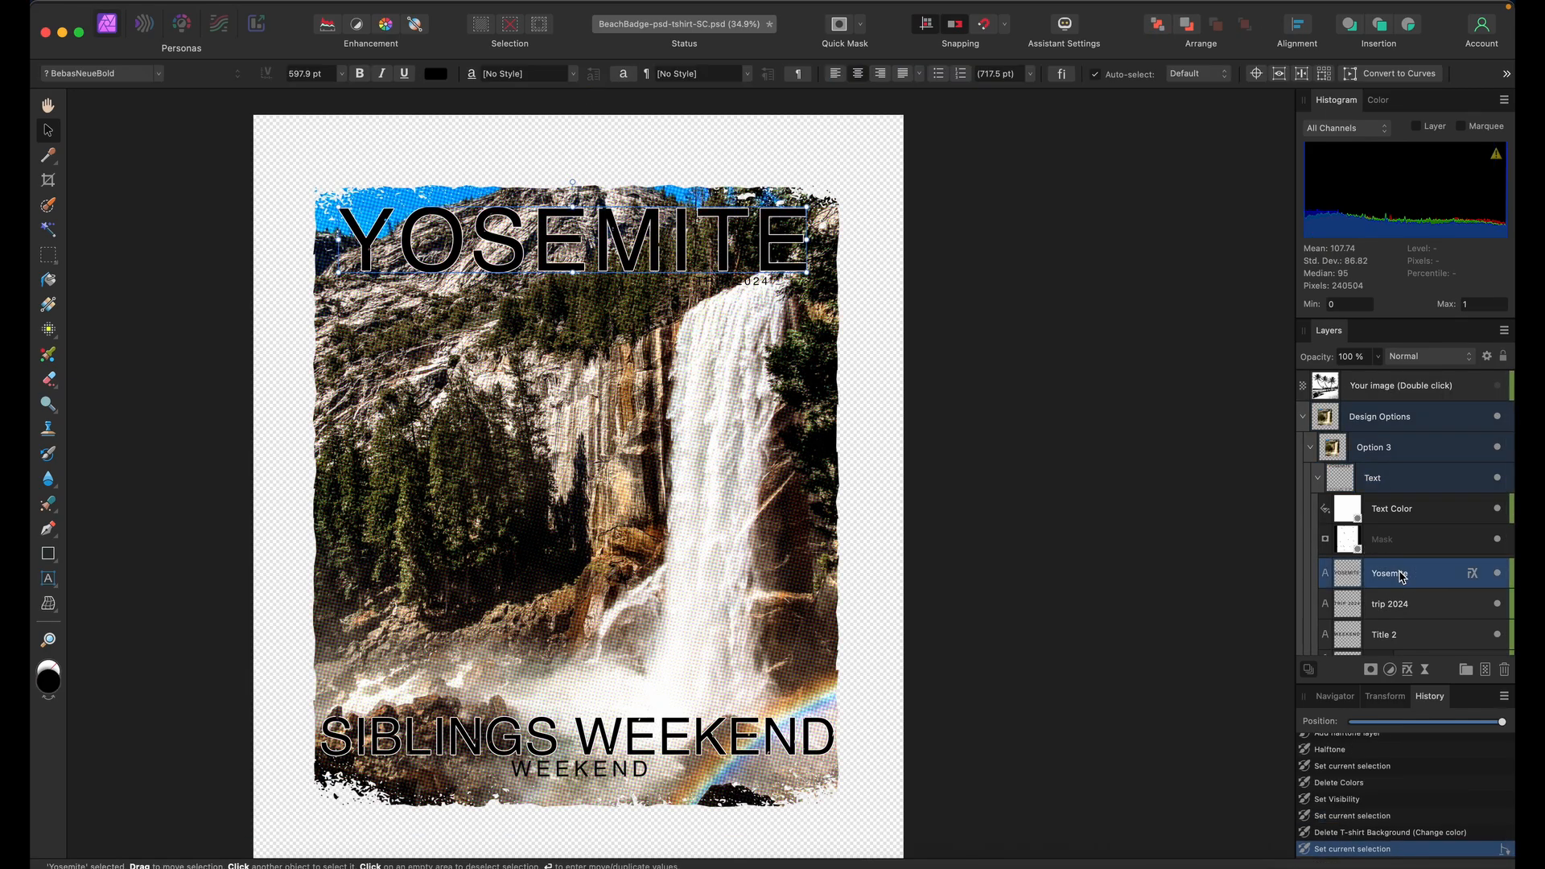
double_click(600, 248)
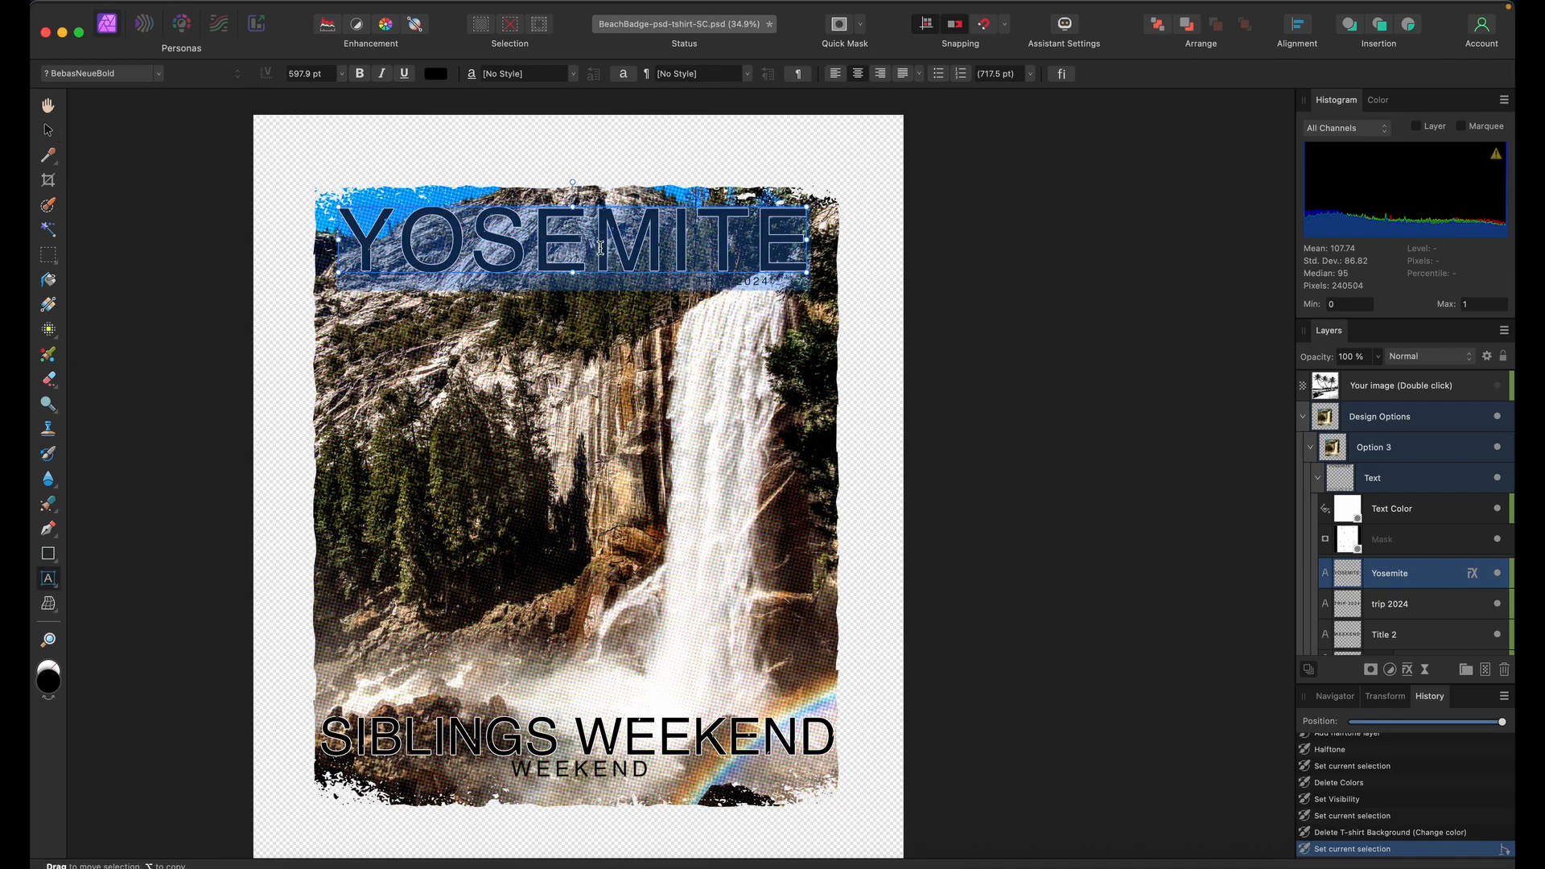
left_click(144, 75)
type("i")
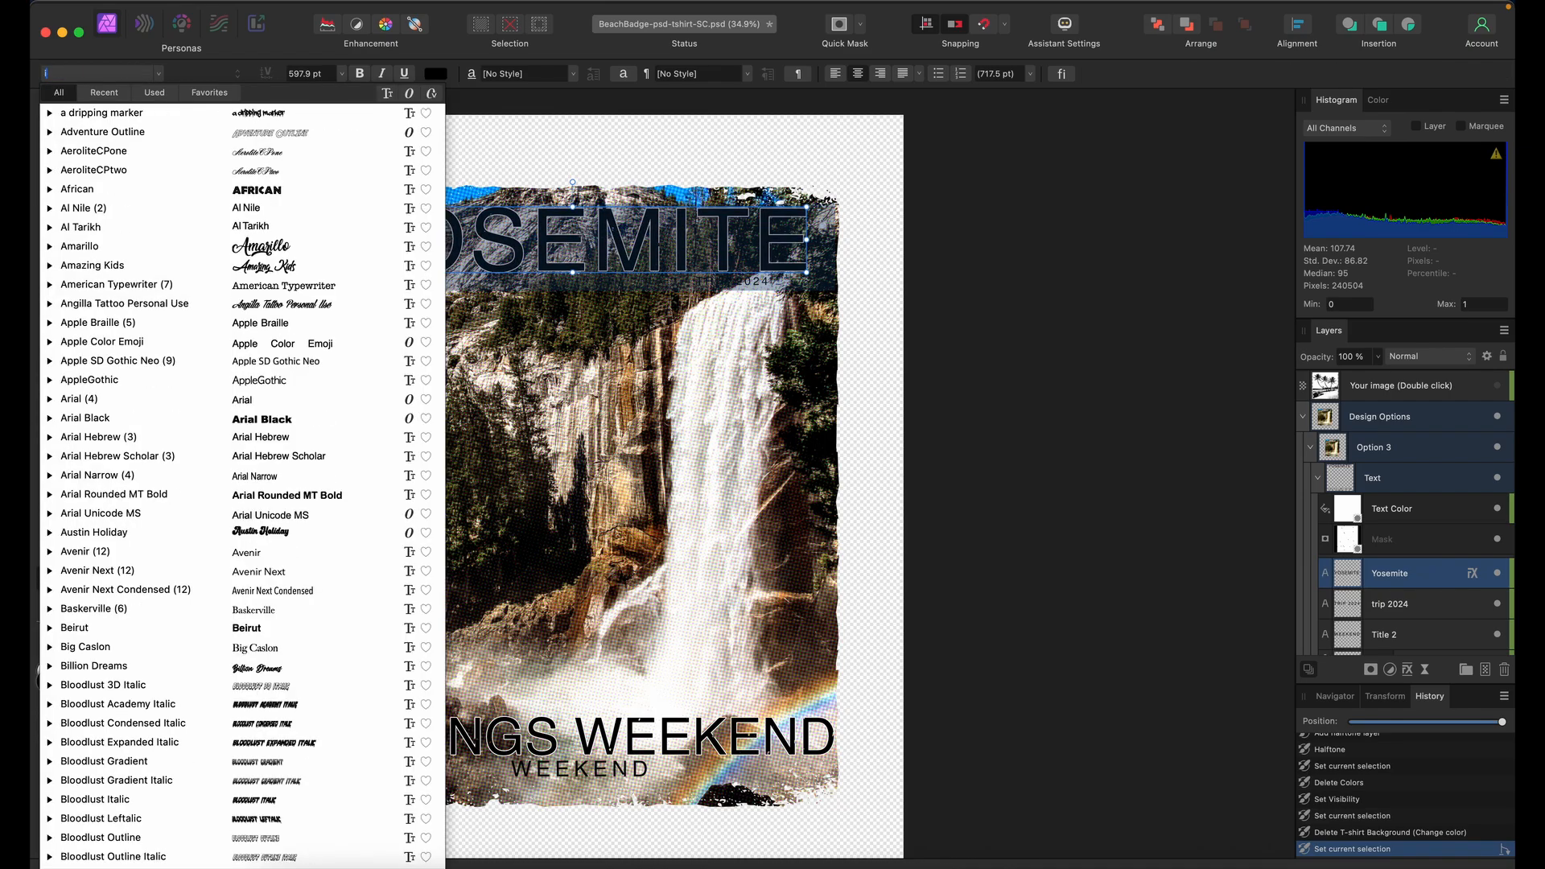
type("mpact")
left_click(160, 115)
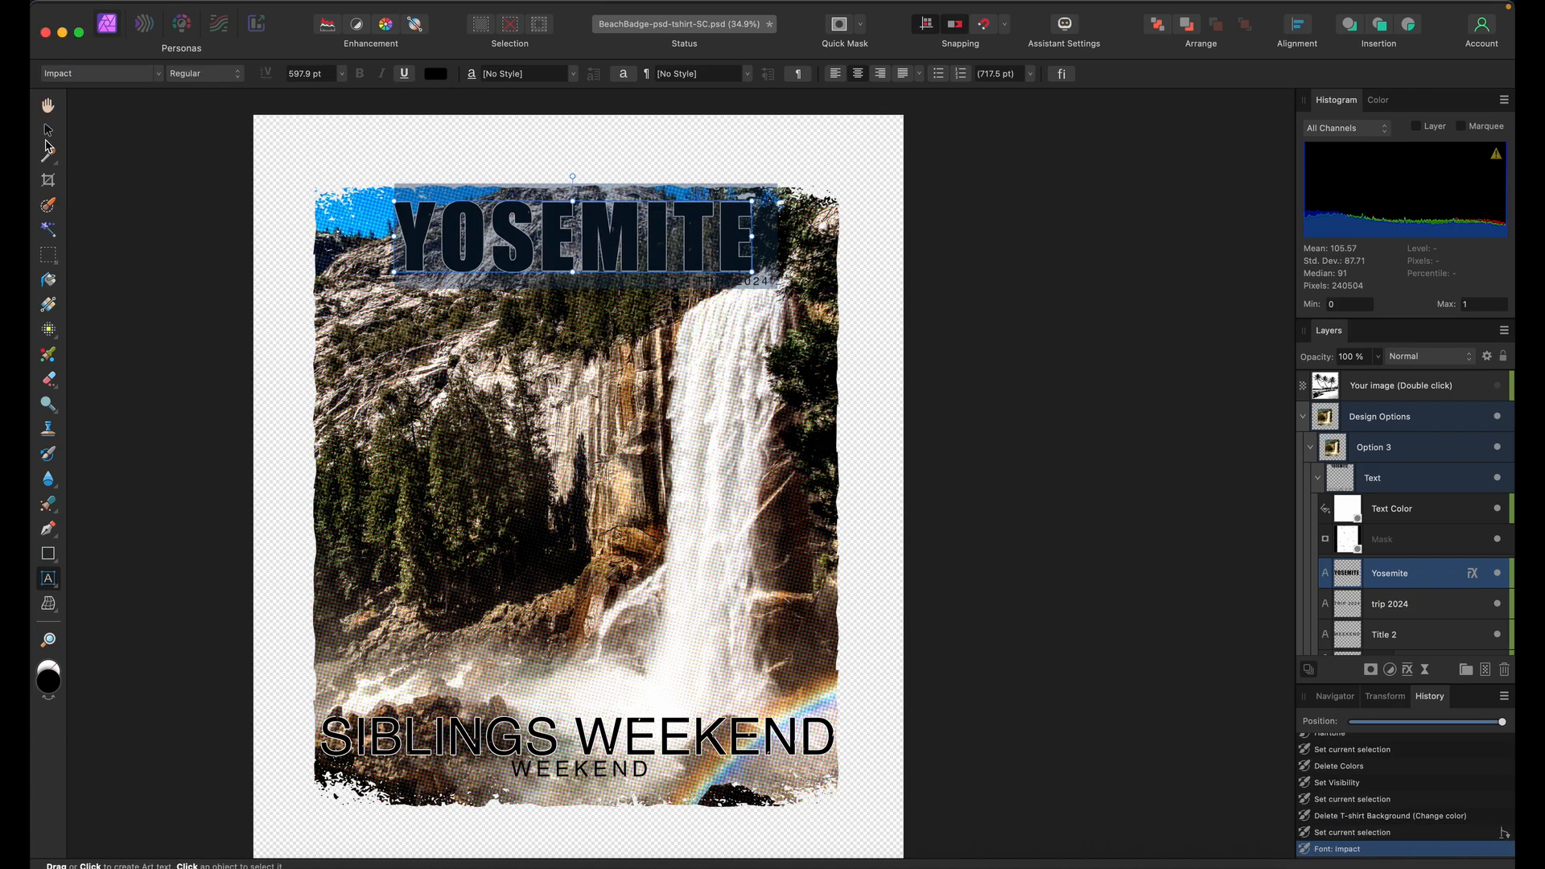
Enlarge the YOSEMITE title to about 818 pt so it spans nearly the full width of the photo
left_click(48, 130)
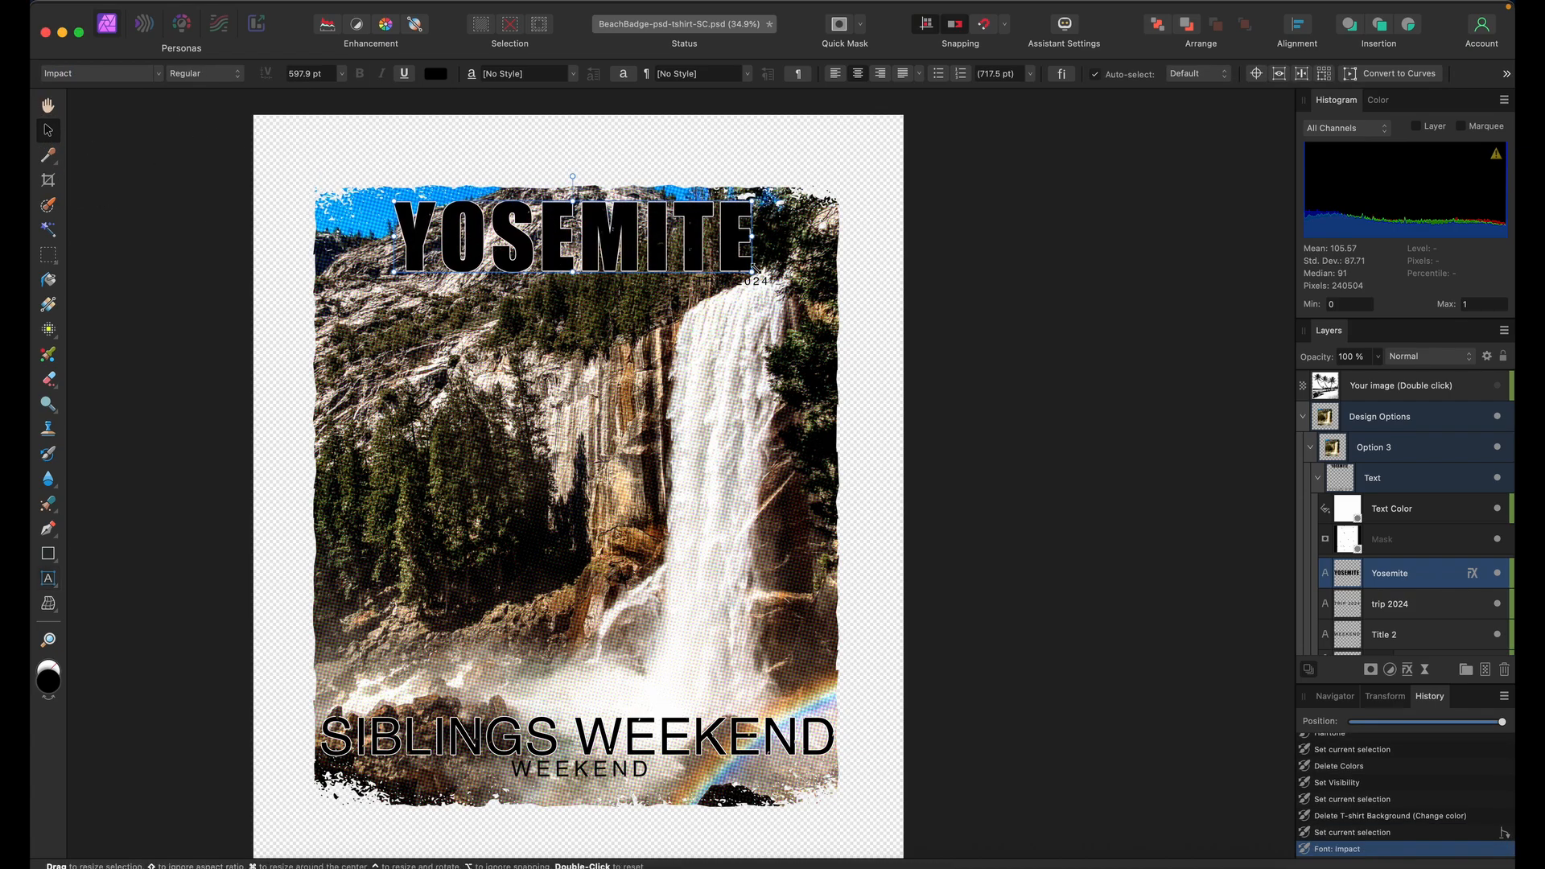
left_click_drag(752, 272, 804, 281)
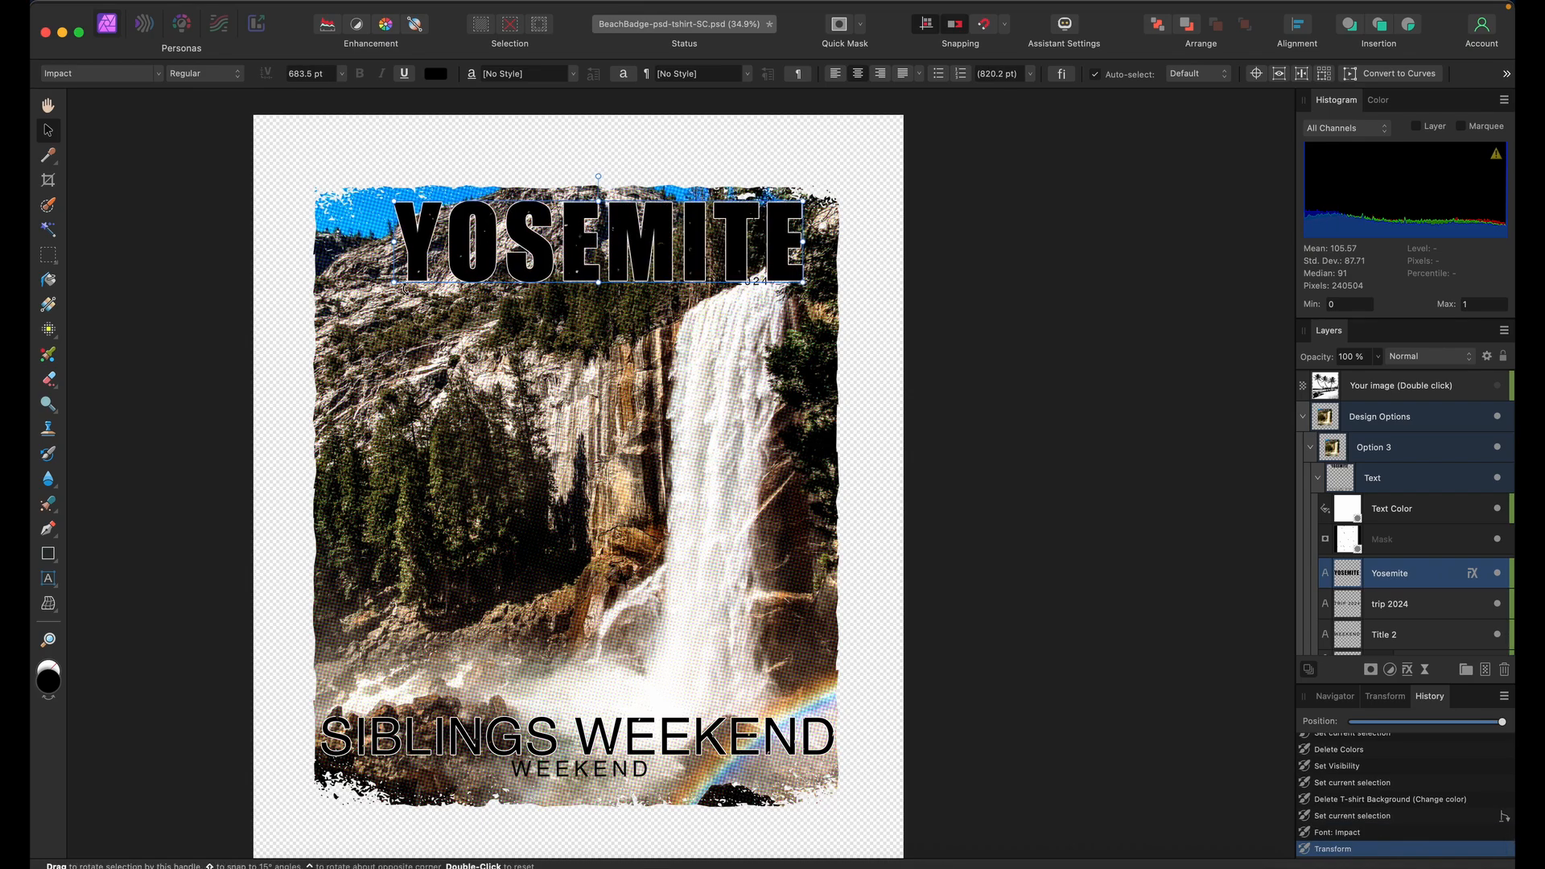
left_click_drag(393, 281, 318, 326)
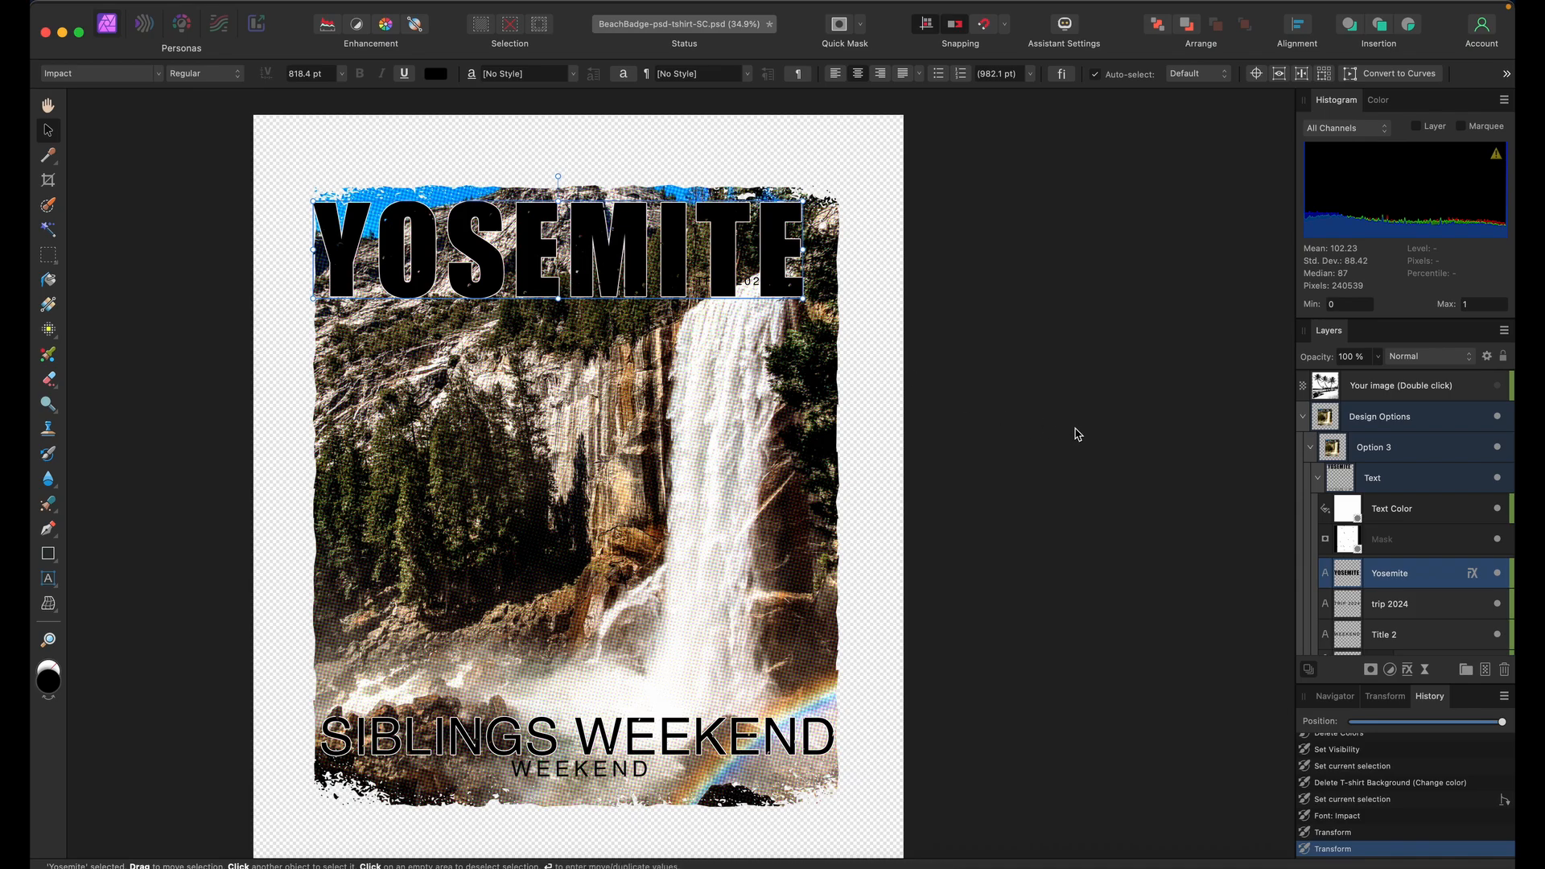
Clip the YOSEMITE photo from the Image group inside the Yosemite text layer so it fills the letters
scroll(1420, 555, "down", 3)
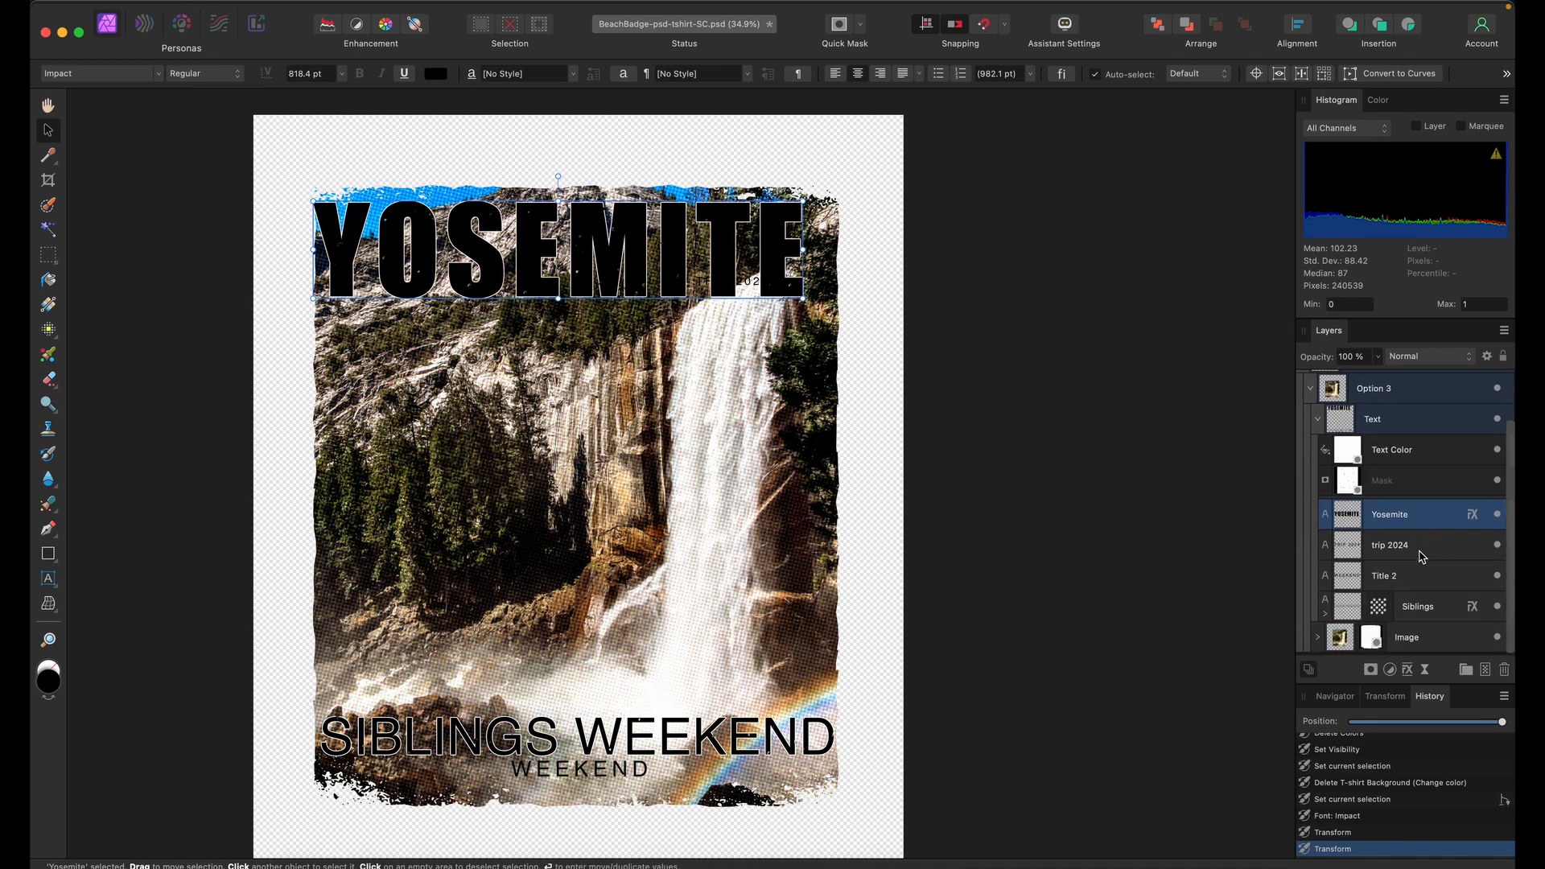
left_click(1349, 646)
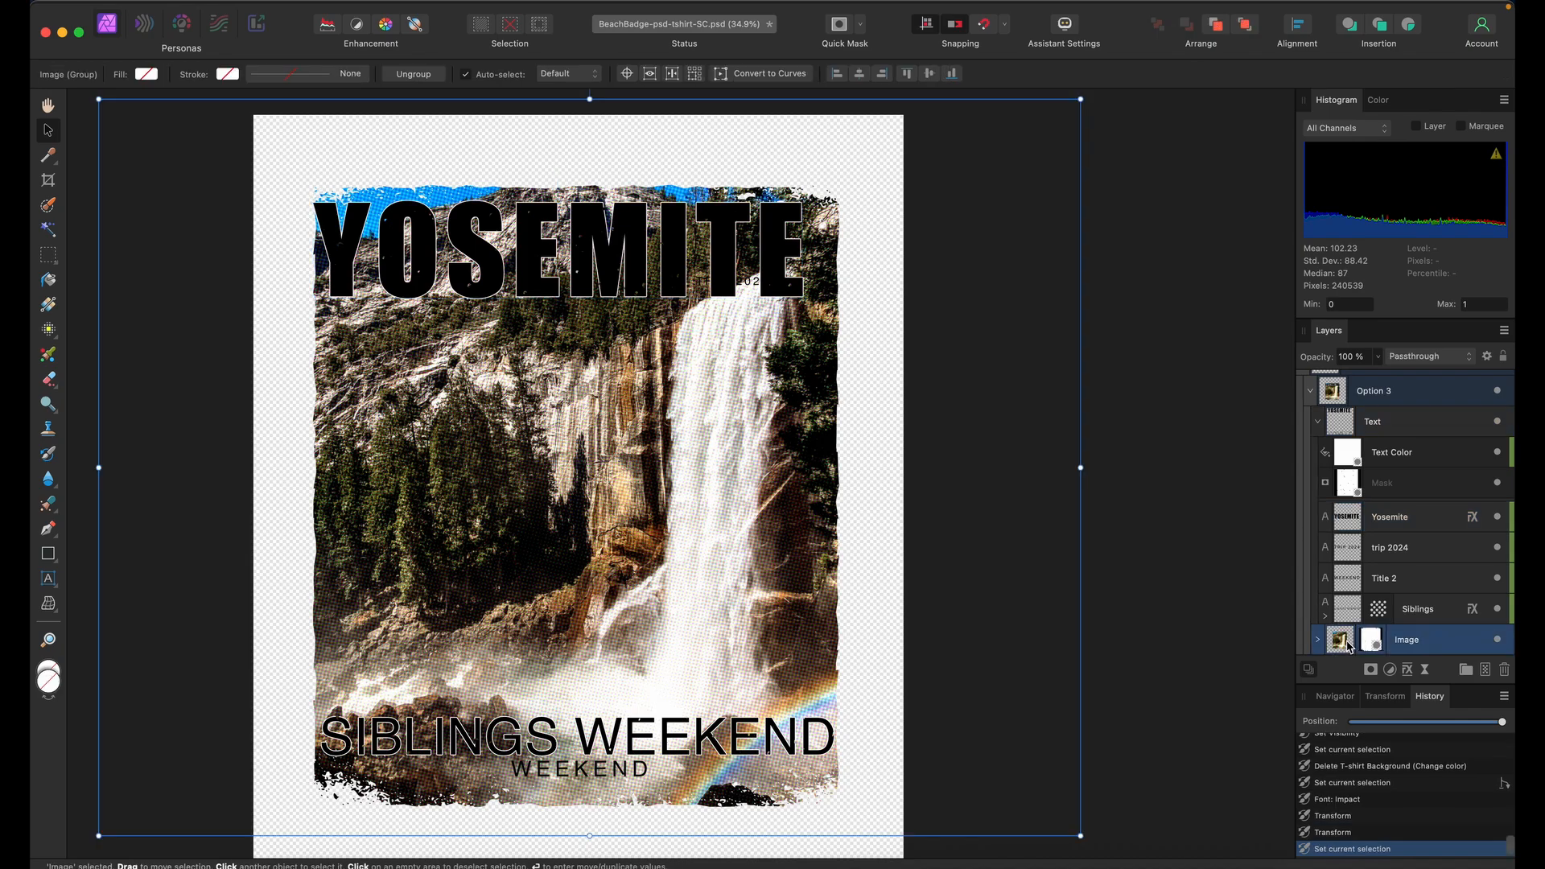
left_click(1318, 640)
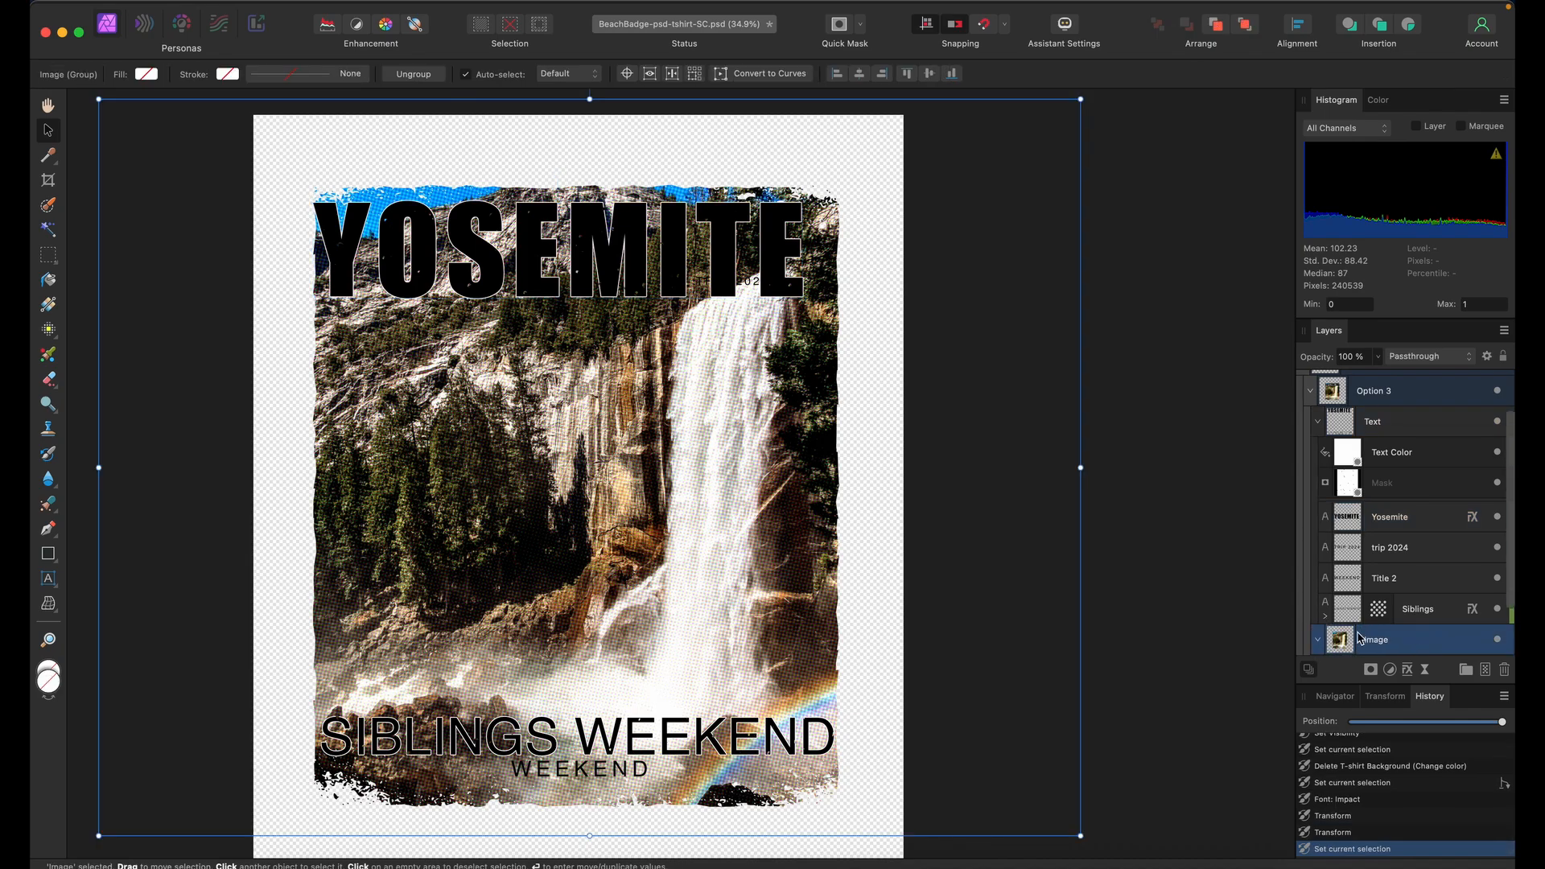
scroll(1360, 638, "down", 2)
left_click(1350, 640)
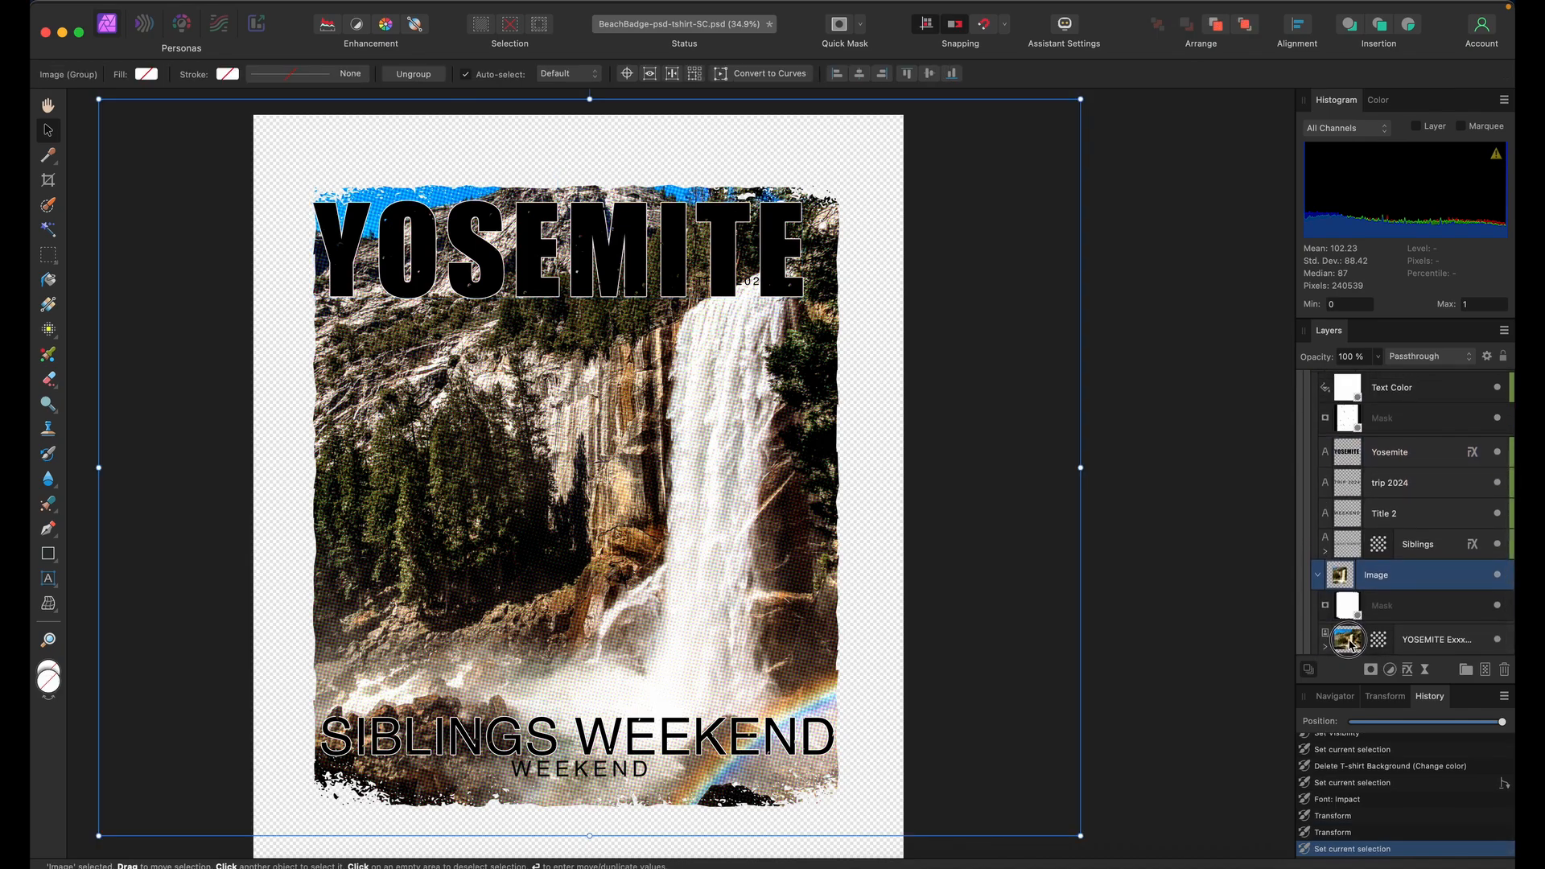
left_click_drag(1350, 645, 1406, 459)
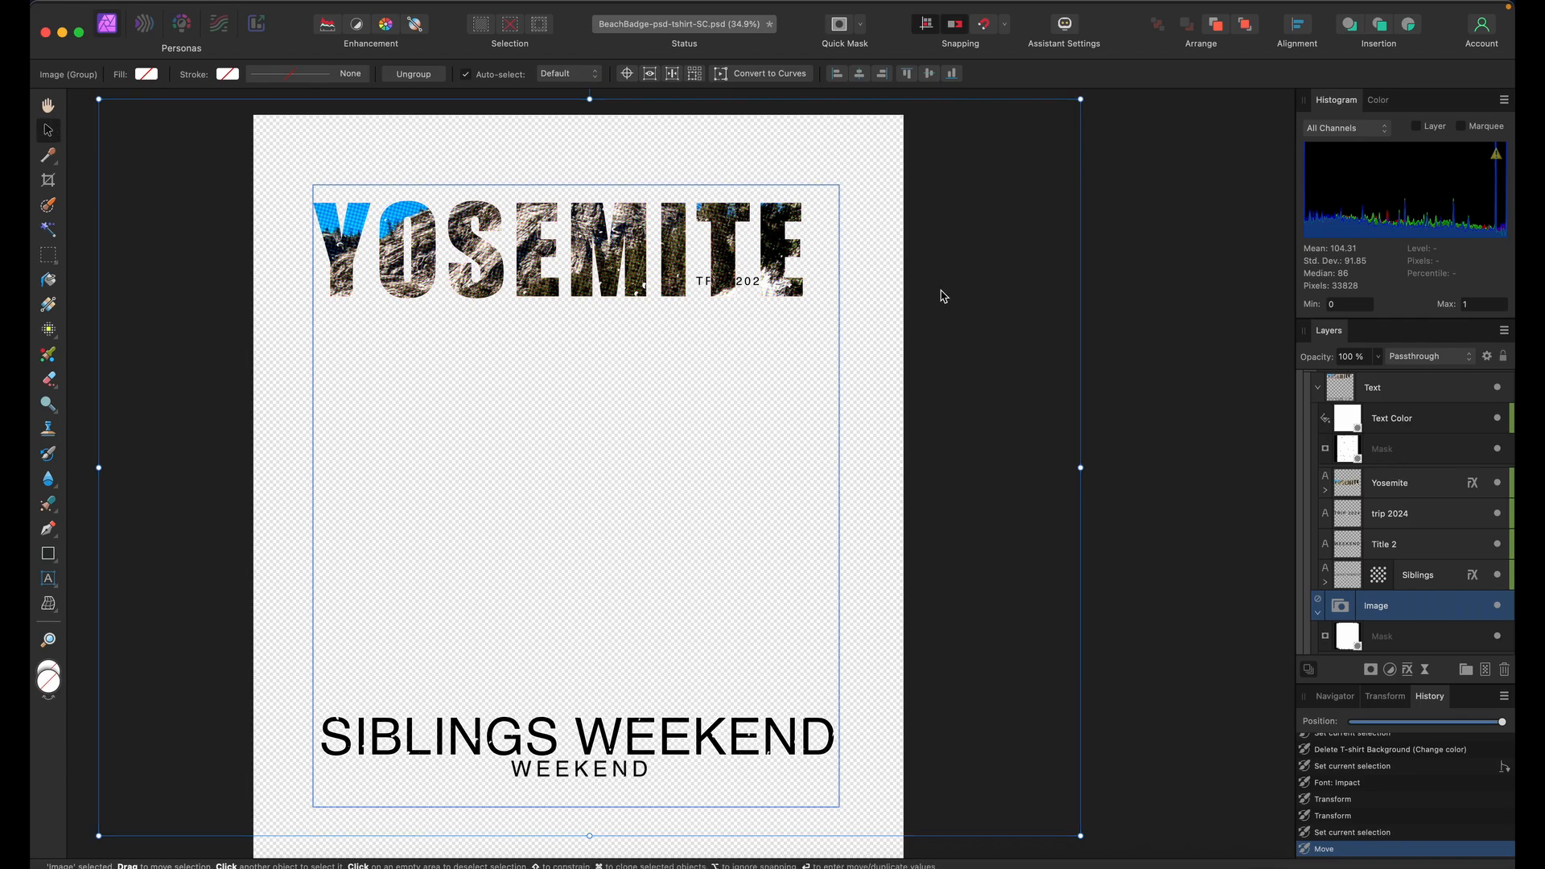
mouse_move(979, 277)
left_mouse_down()
mouse_move(924, 269)
mouse_move(990, 269)
left_mouse_up()
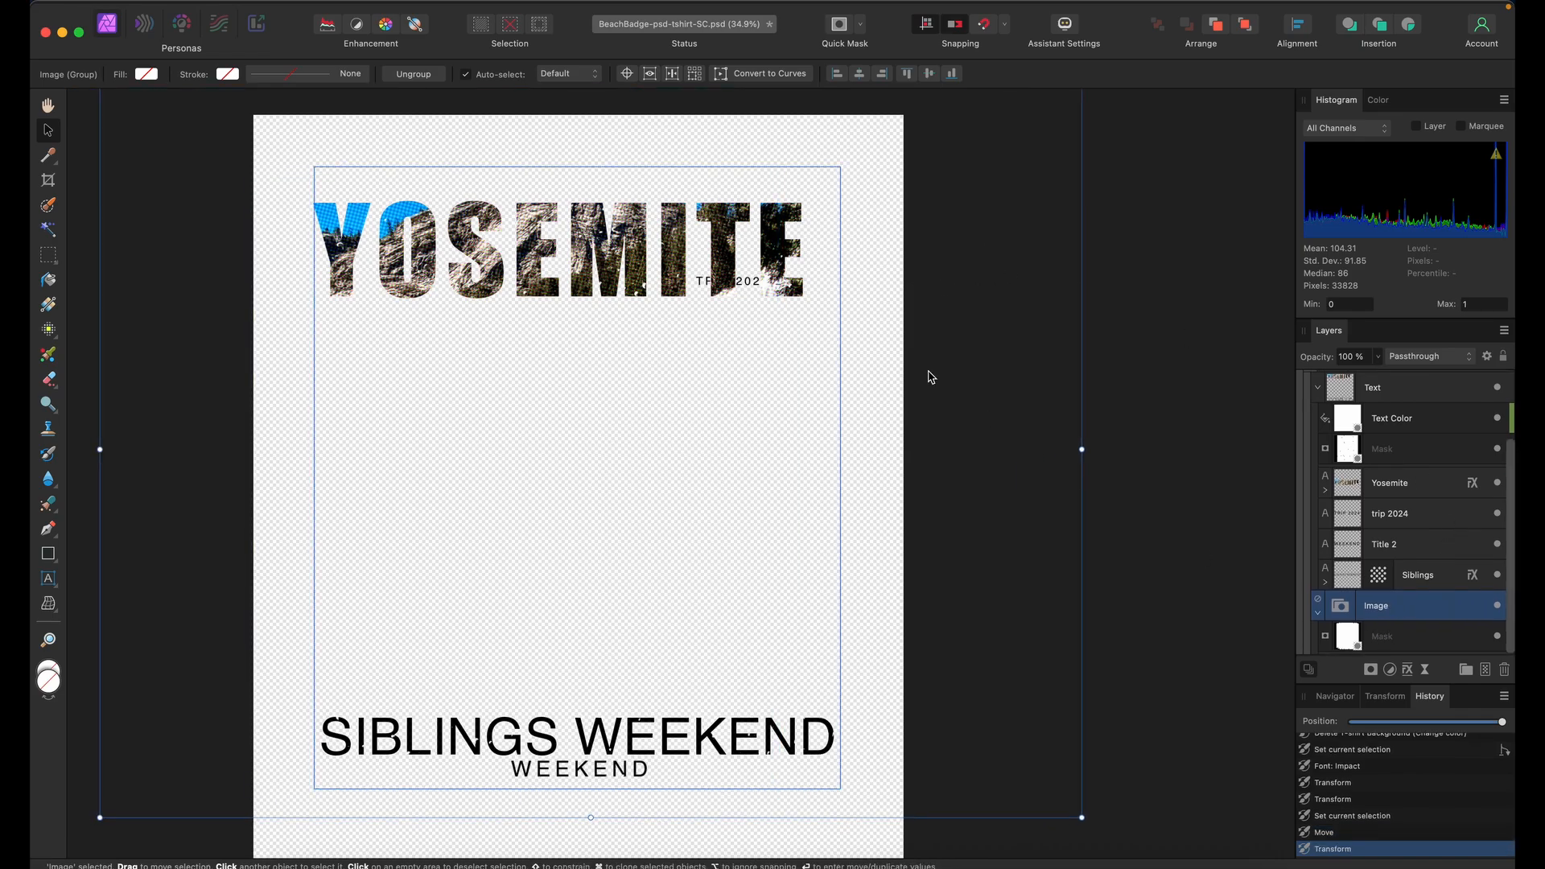
left_click(715, 261)
mouse_move(708, 358)
left_mouse_down()
mouse_move(759, 342)
mouse_move(732, 355)
left_mouse_up()
key("super+z")
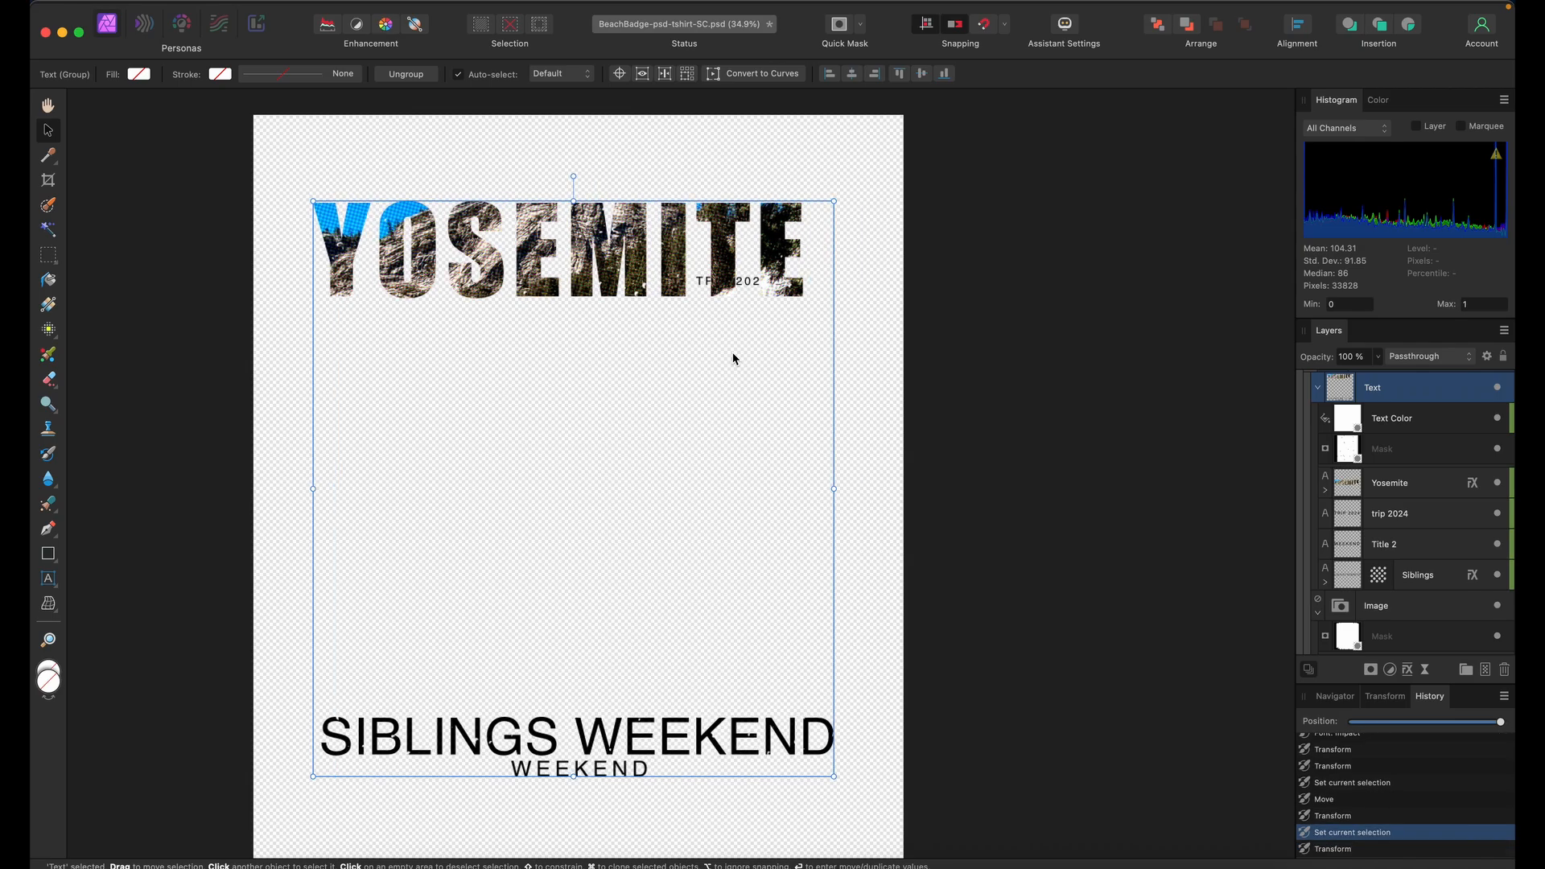
Reposition the photo nested in the Yosemite text layer down and to the right so more sky fills the letters
left_click(1326, 492)
left_click(1365, 523)
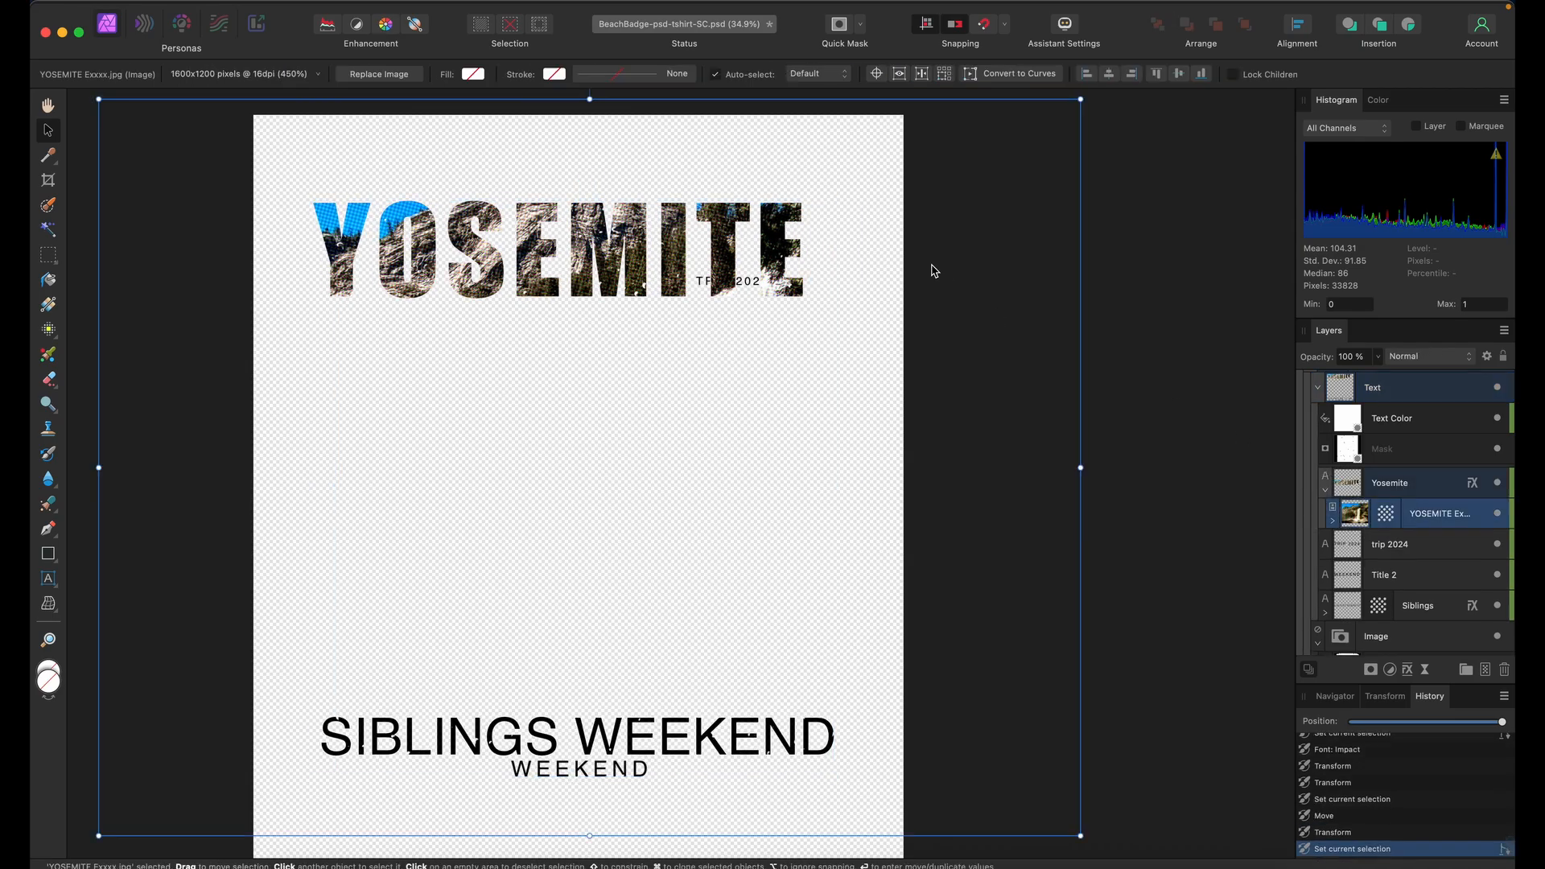
left_click_drag(990, 258, 1025, 304)
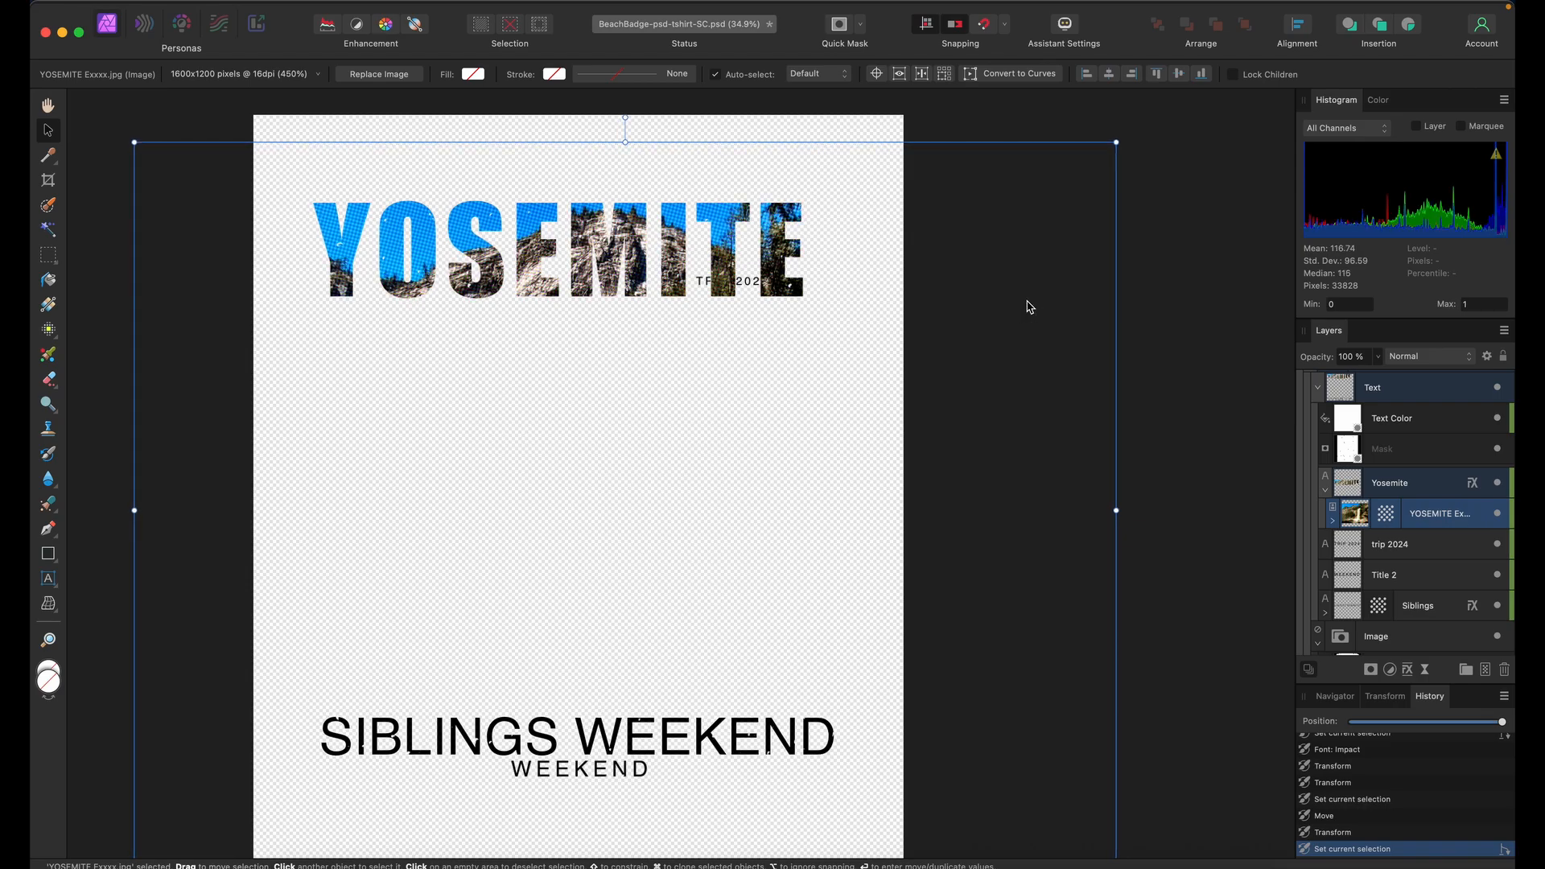
Make the YOSEMITE title's outline effect black with an 18 px radius
left_click(1360, 485)
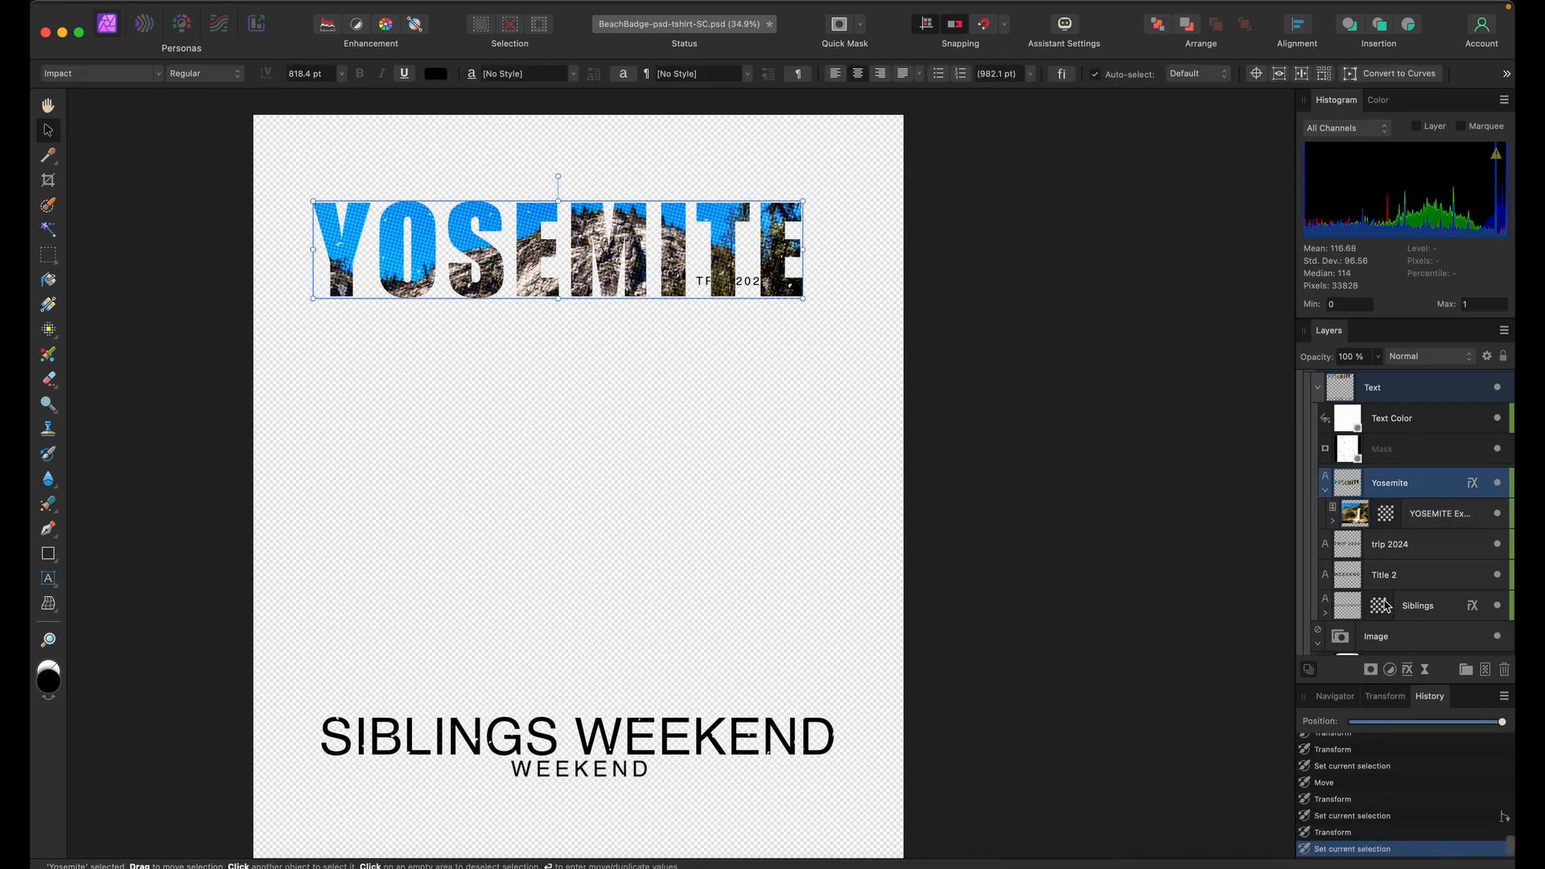
left_click(1410, 670)
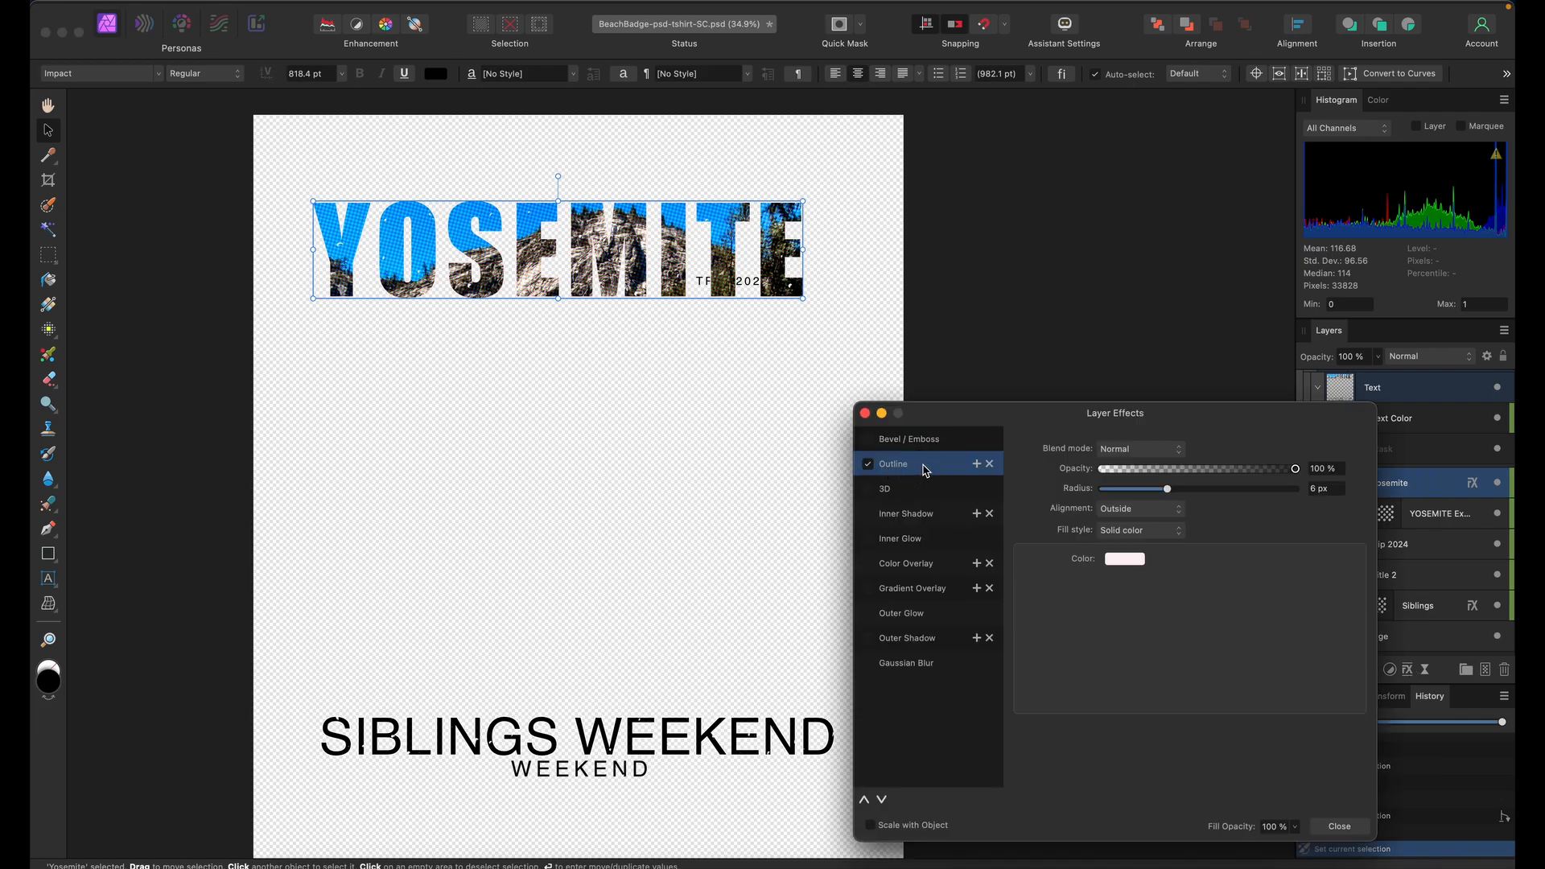
left_click(1132, 562)
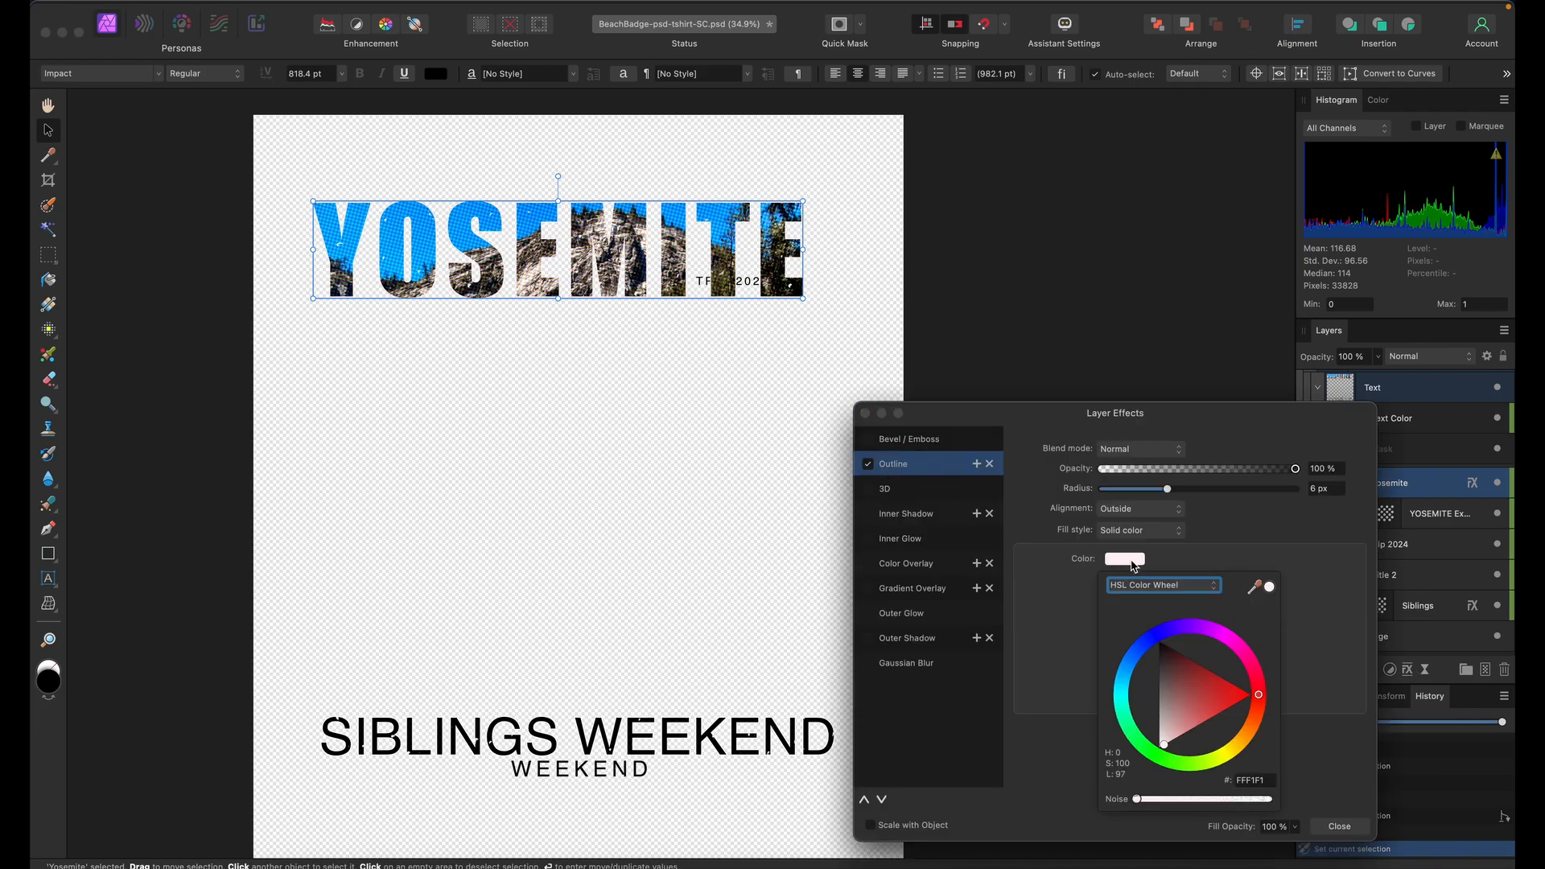
left_click_drag(1177, 671, 1153, 634)
left_click_drag(1167, 488, 1207, 491)
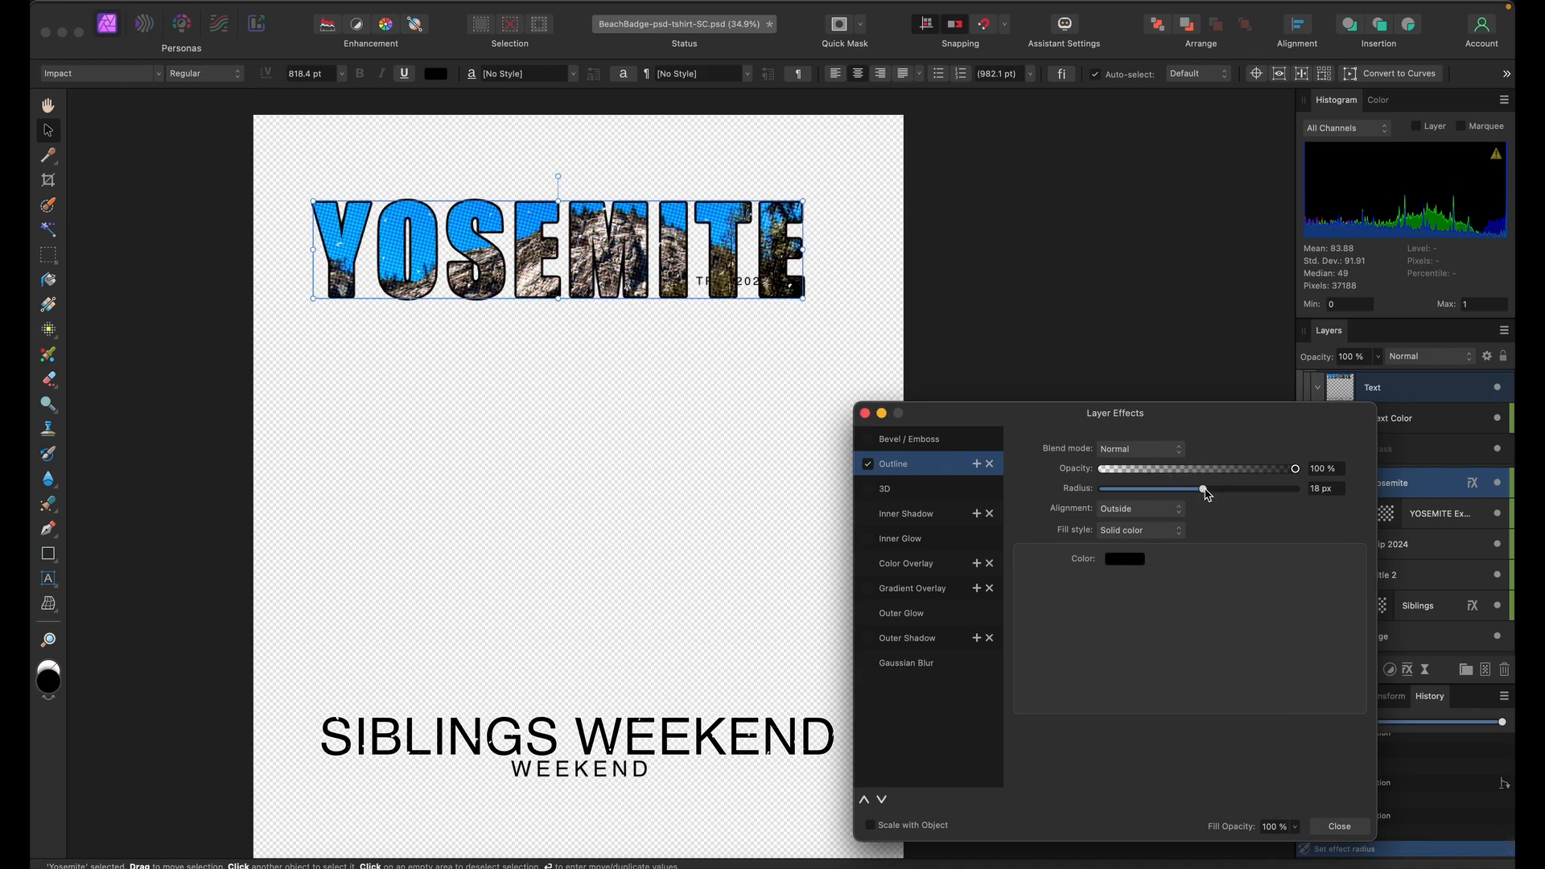
left_click(866, 415)
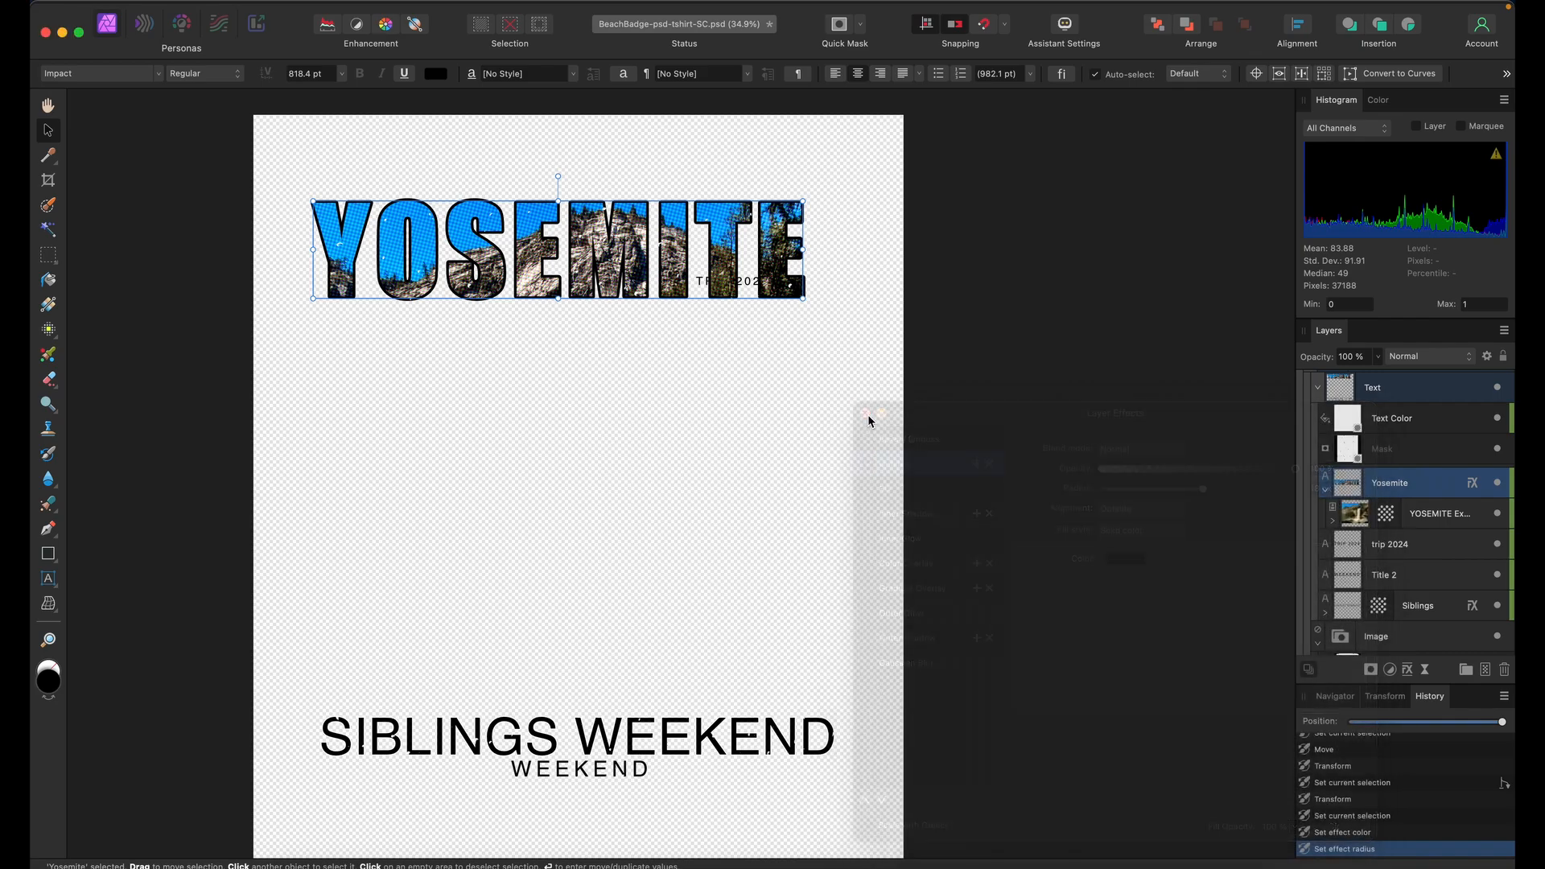
Move the photo-filled YOSEMITE title down to below the TRIP 2024 line
left_click_drag(717, 247, 762, 375)
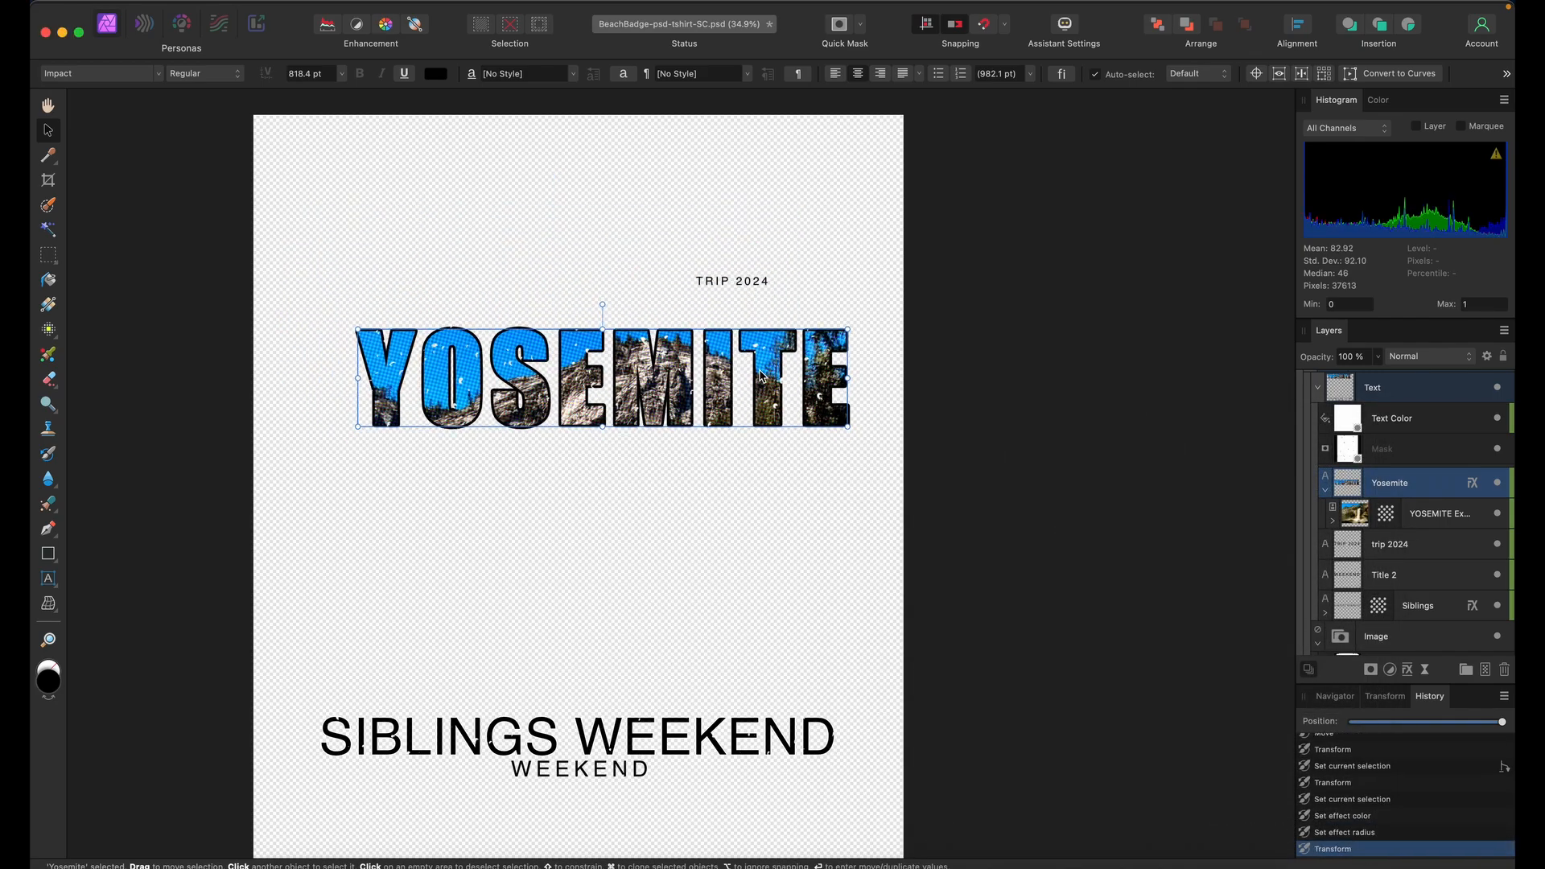